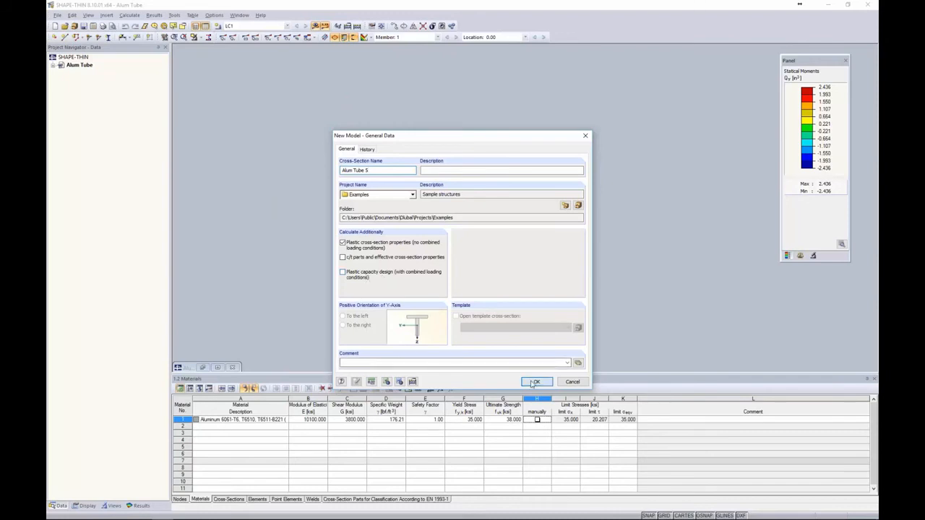
Create the new cross-section model Alum Tube 5 and set the DXF template's length unit to inches.
click(534, 383)
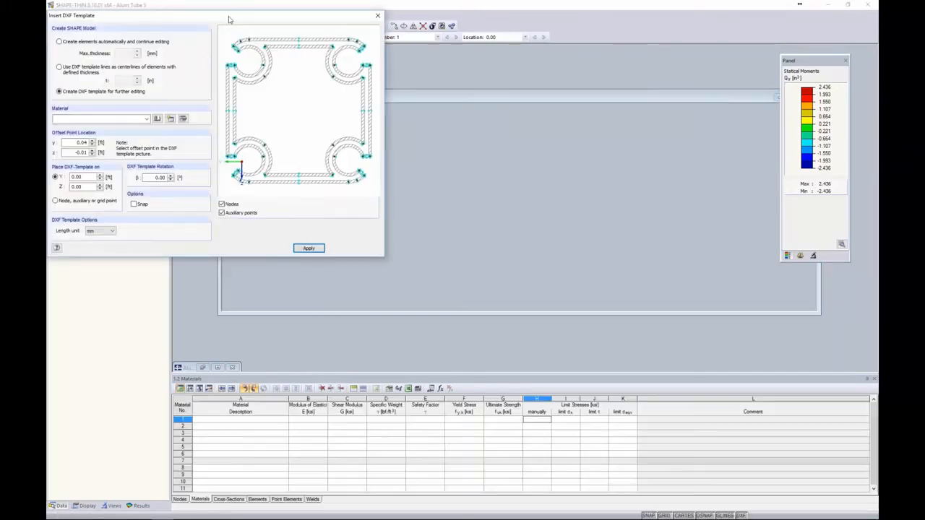
drag(229, 18, 261, 58)
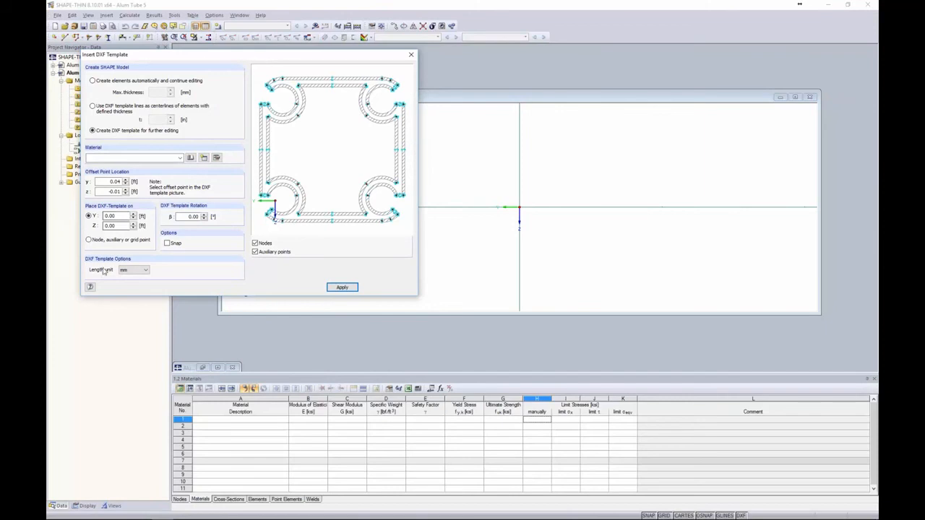
click(139, 270)
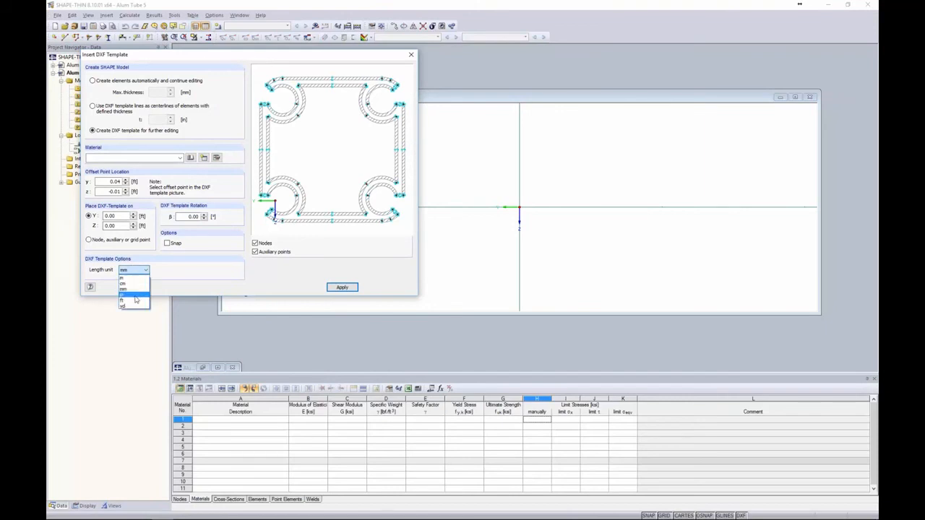
click(130, 295)
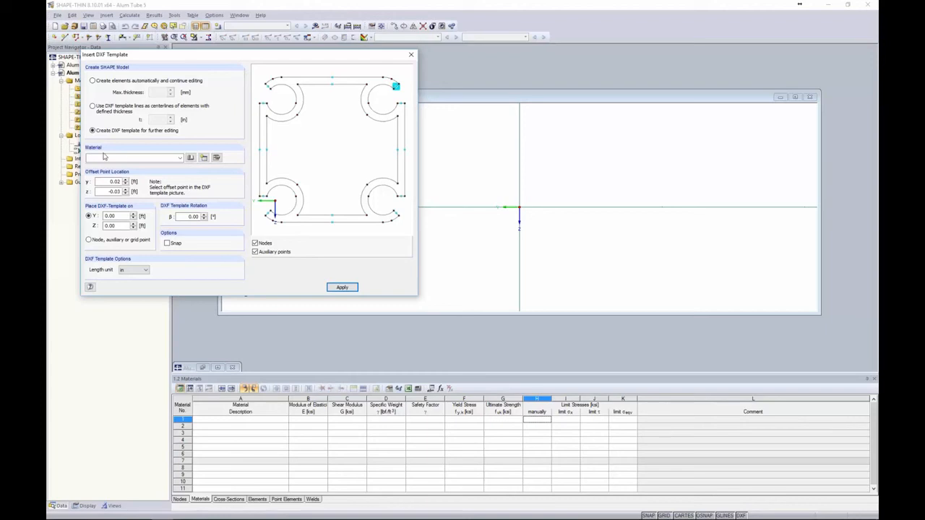
Assign the library material Aluminum 6061-T6, T6510, T6511-B221 (Extrusion), Note 1, filtering by ASTM and the USA favorites group.
click(191, 157)
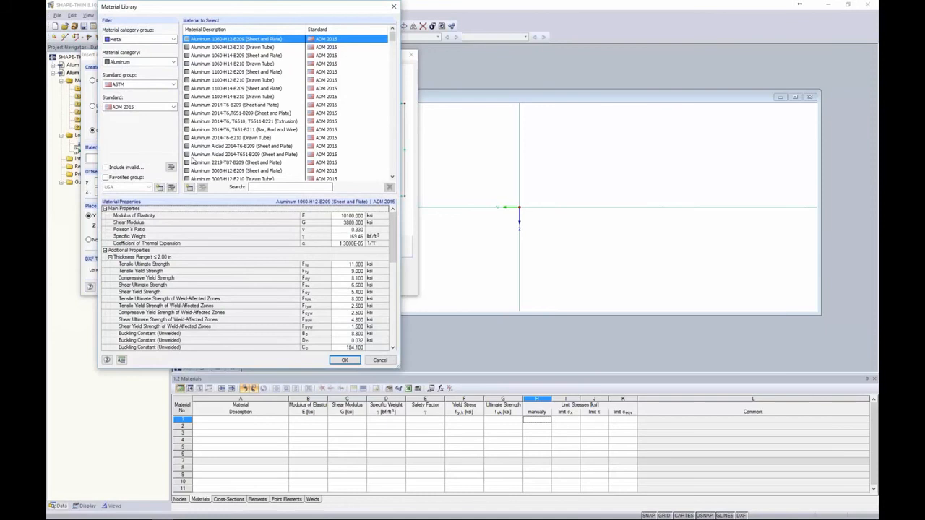
click(121, 41)
click(125, 62)
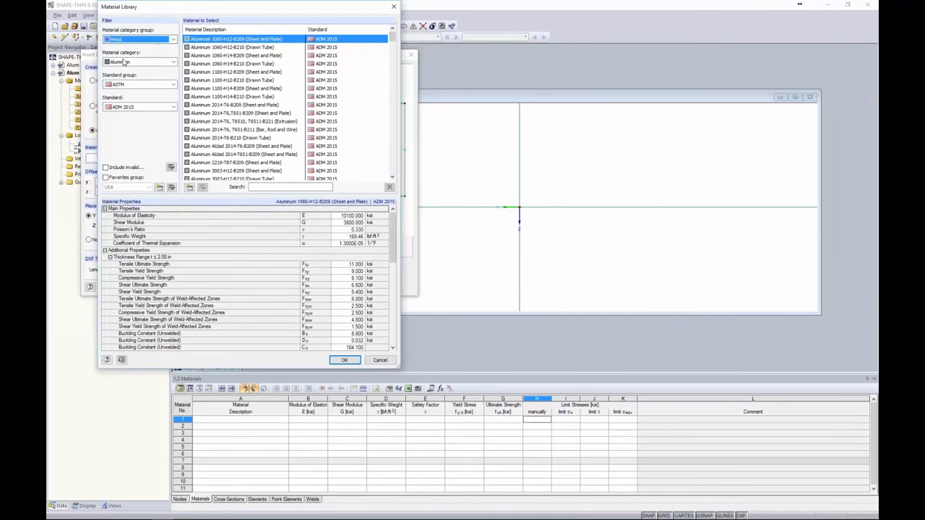
click(134, 85)
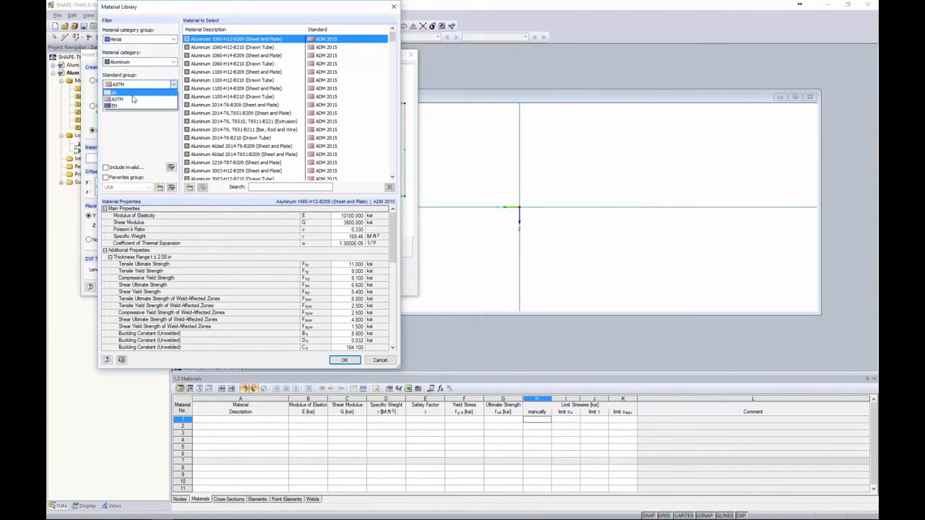
click(133, 99)
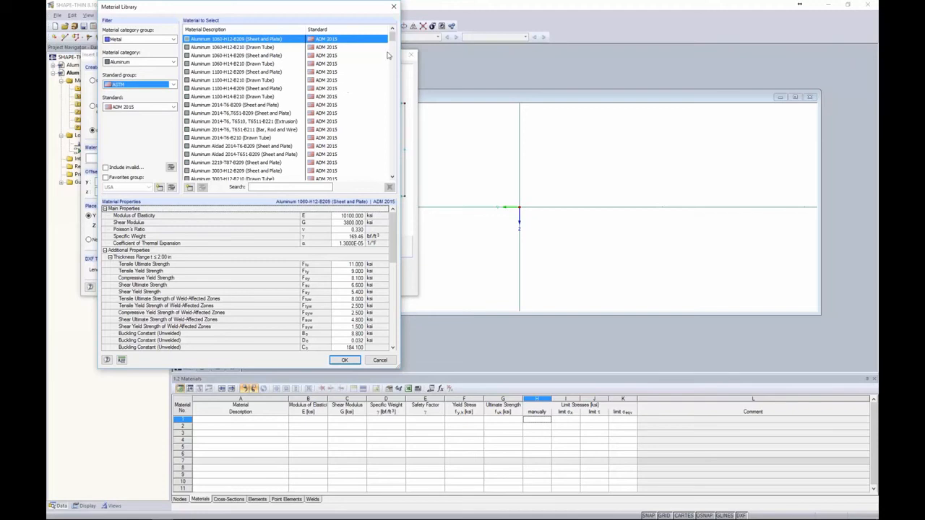
drag(393, 38, 390, 170)
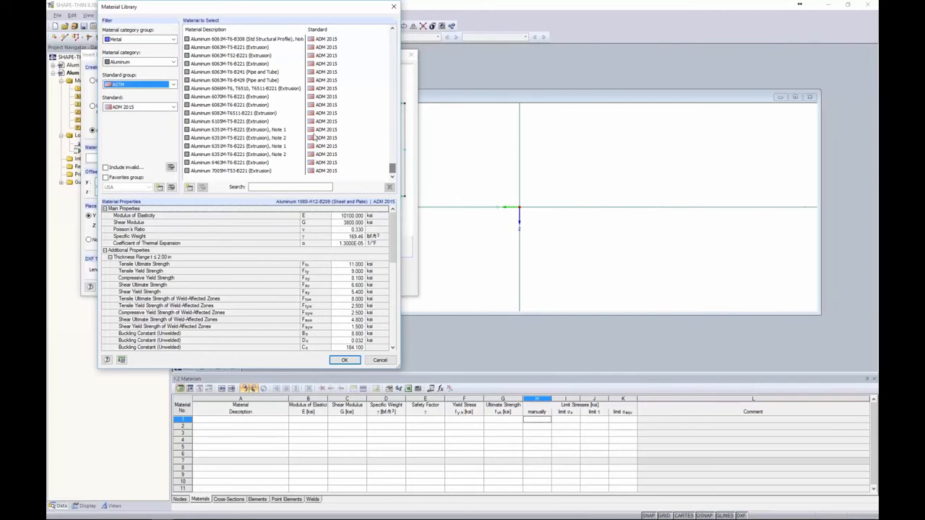
click(106, 178)
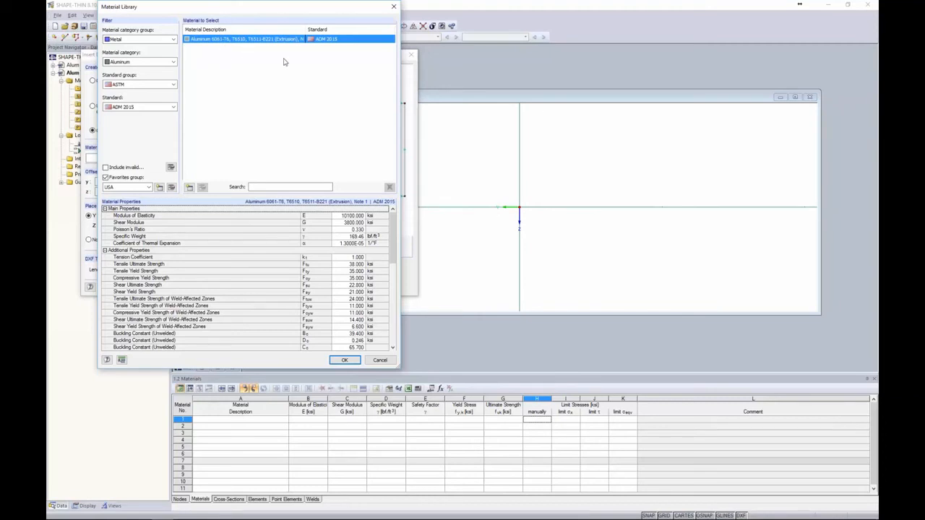
drag(394, 218, 385, 307)
scroll(385, 307, up, 7)
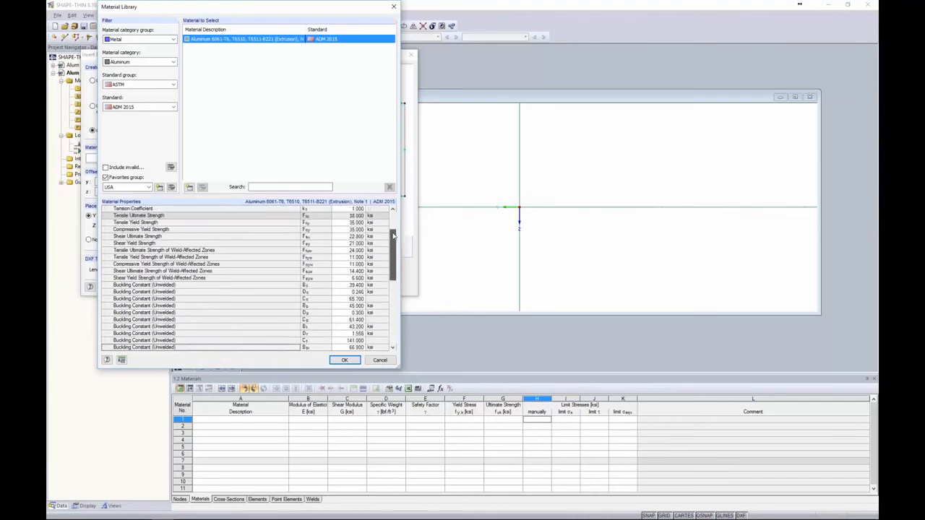
click(344, 360)
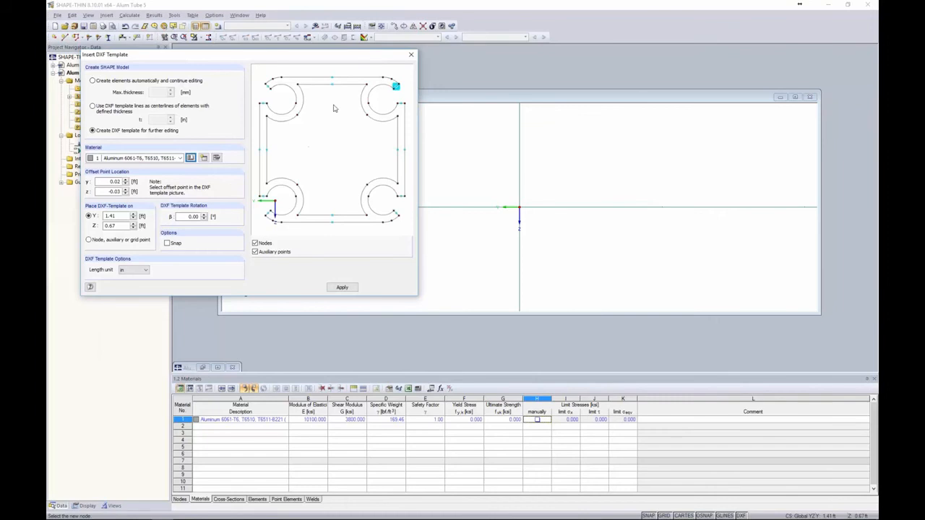
Place the DXF template with its upper outer edge's midpoint at the origin (0.00, 0.00), and maximize the model window.
click(332, 78)
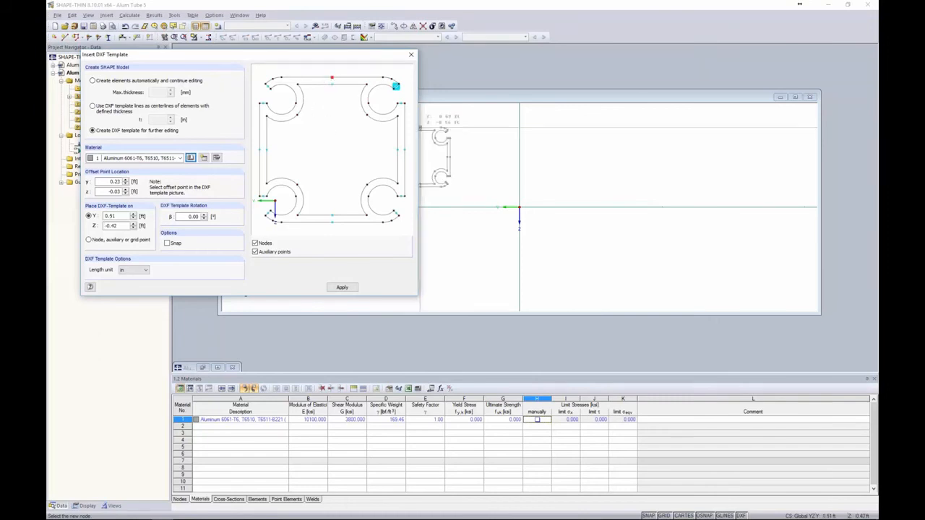
click(519, 208)
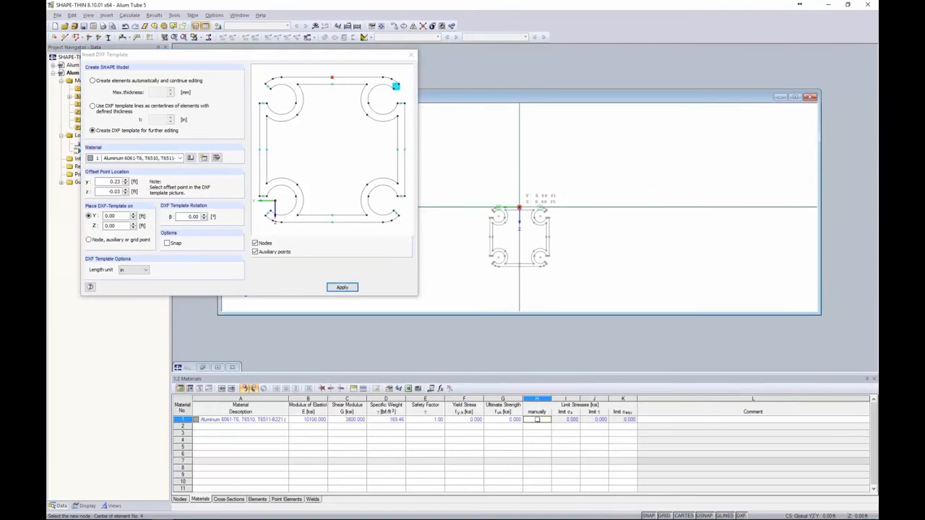
key(Escape)
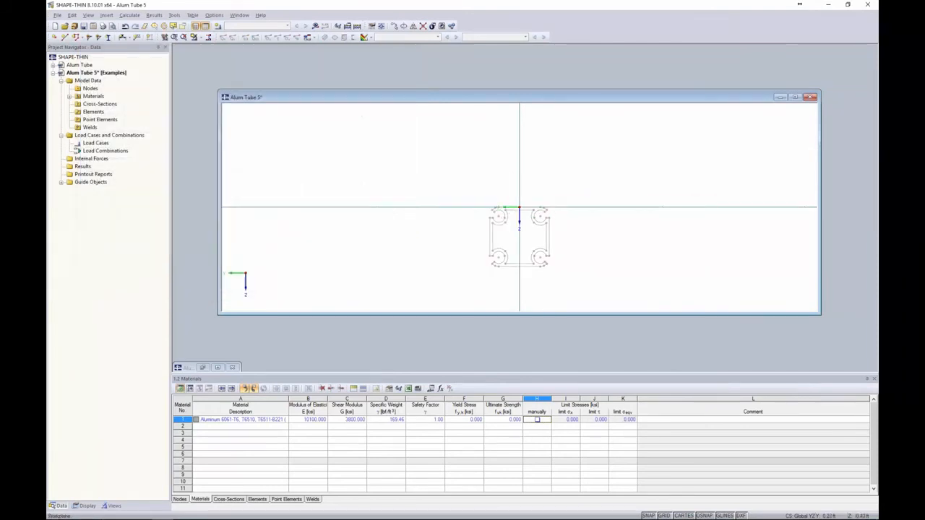
double_click(483, 97)
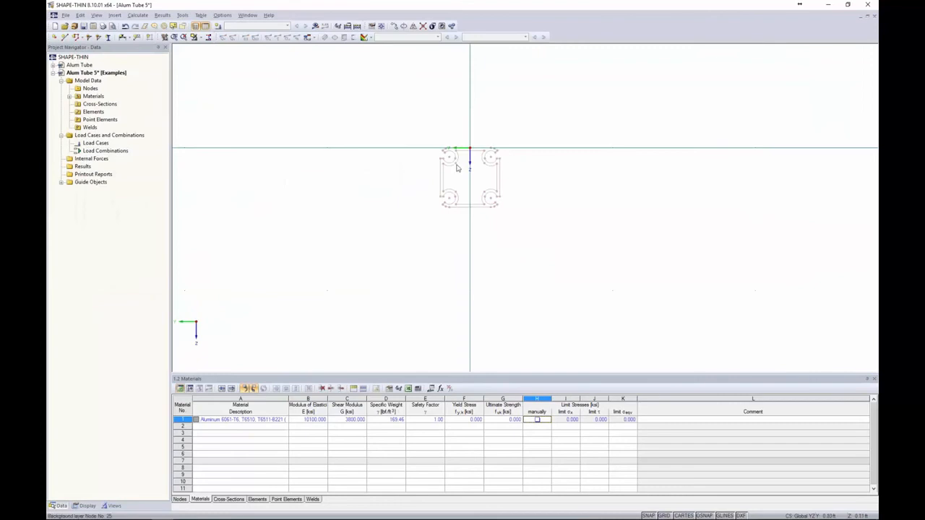
Examine the imported tube outline, including the circular corner channels and the adjoining straight walls.
scroll(468, 157, up, 2)
scroll(468, 158, up, 2)
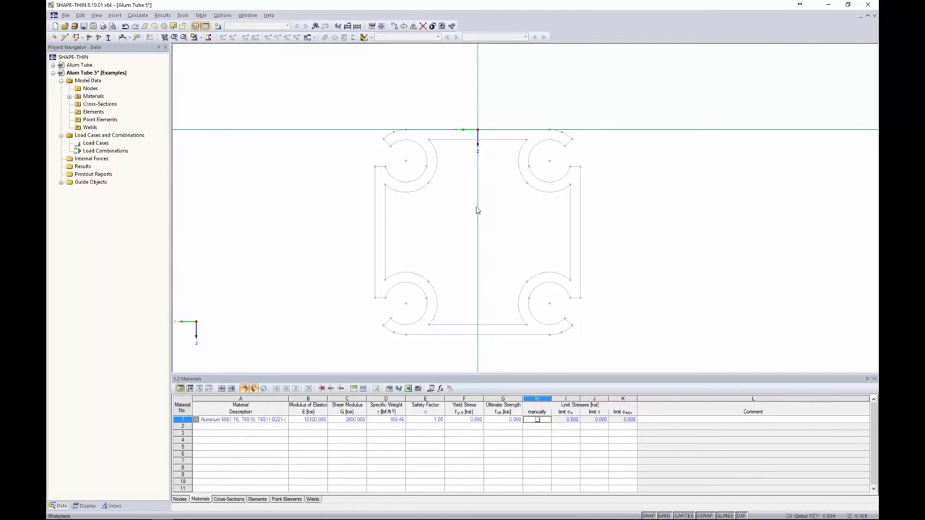
middle_drag(479, 209, 470, 195)
scroll(411, 181, up, 4)
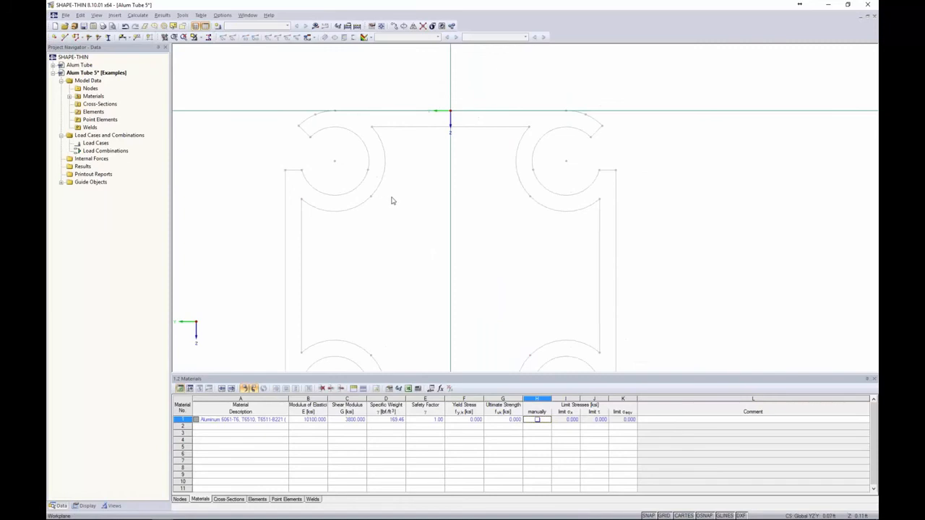
scroll(390, 198, up, 2)
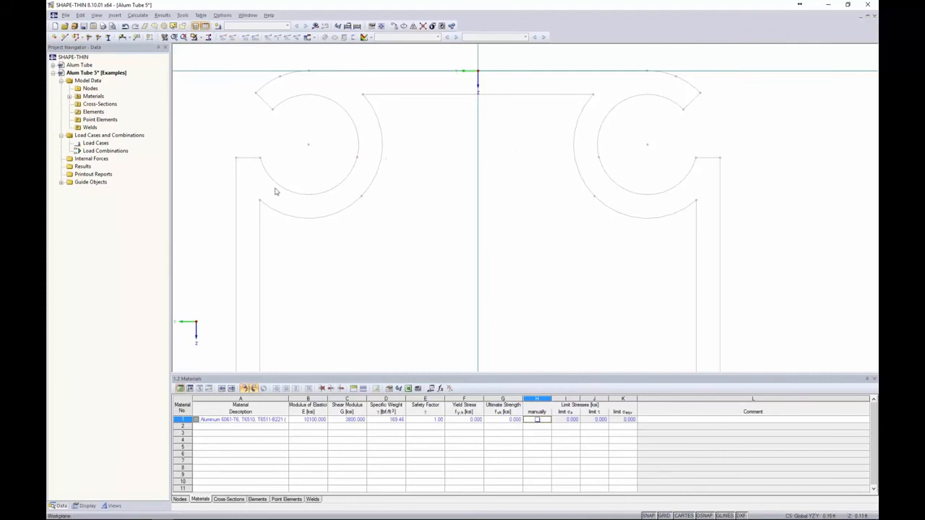
scroll(252, 184, down, 2)
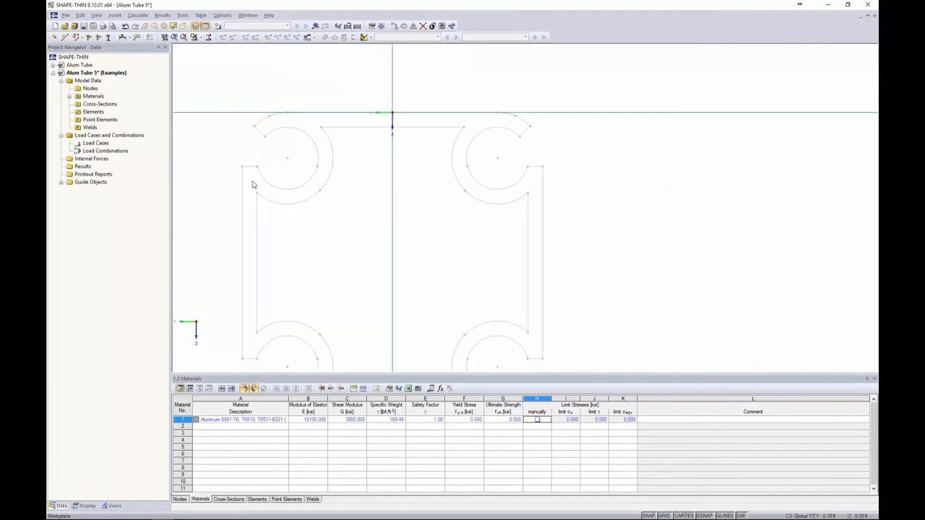
scroll(327, 174, up, 5)
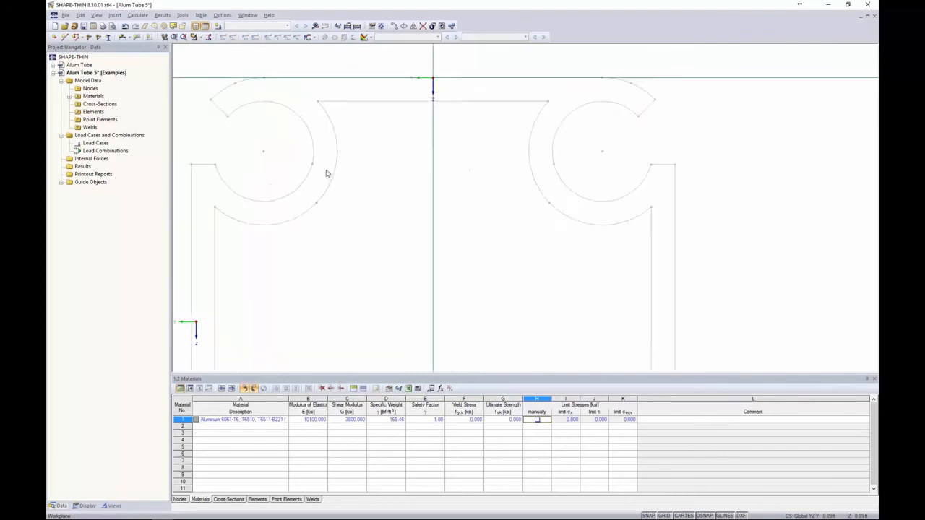
scroll(328, 174, down, 1)
middle_drag(427, 188, 478, 212)
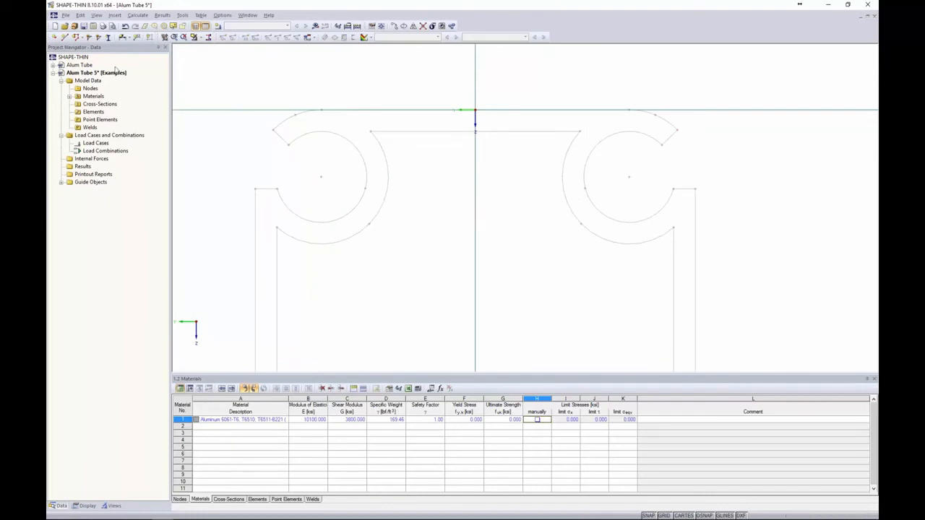
Draw a single-line element with 0.00 in thickness across the upper-left channel wall, from the inner arc's node perpendicular to the outer arc.
click(65, 37)
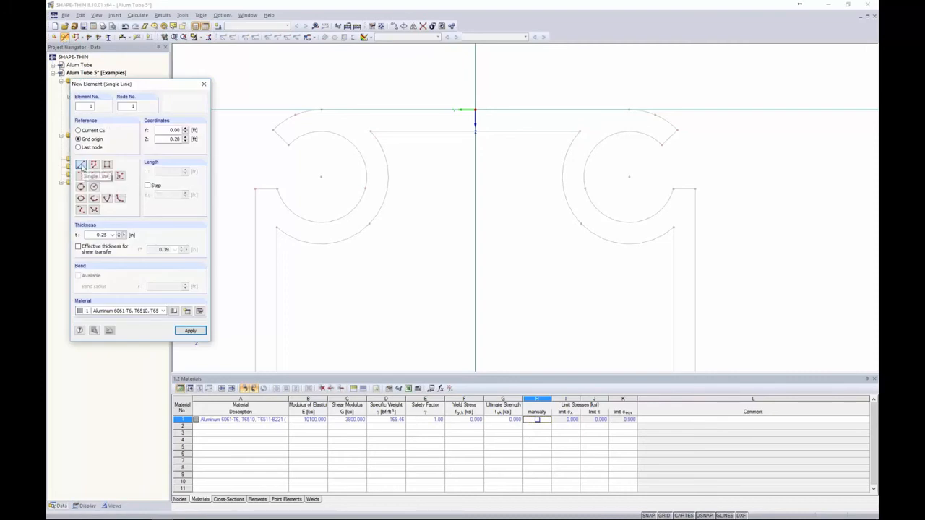
double_click(102, 234)
text(00)
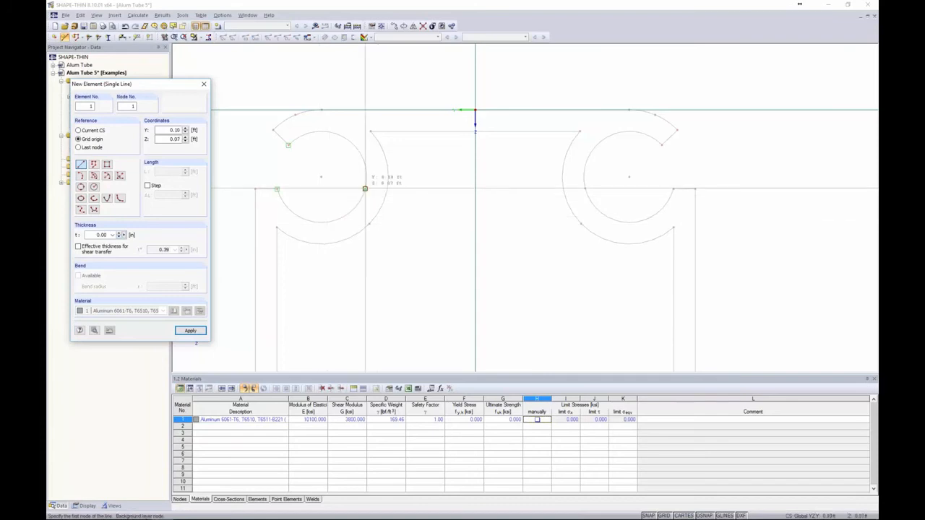
click(365, 188)
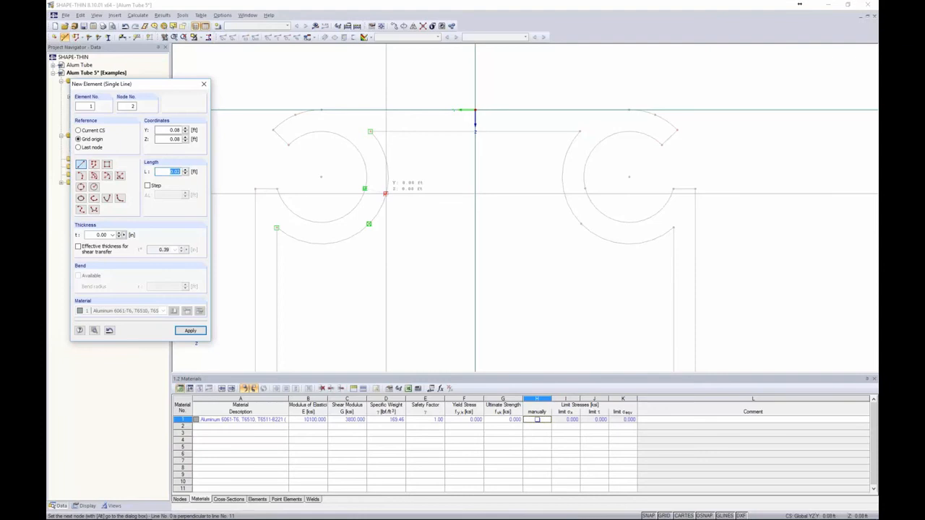
click(385, 193)
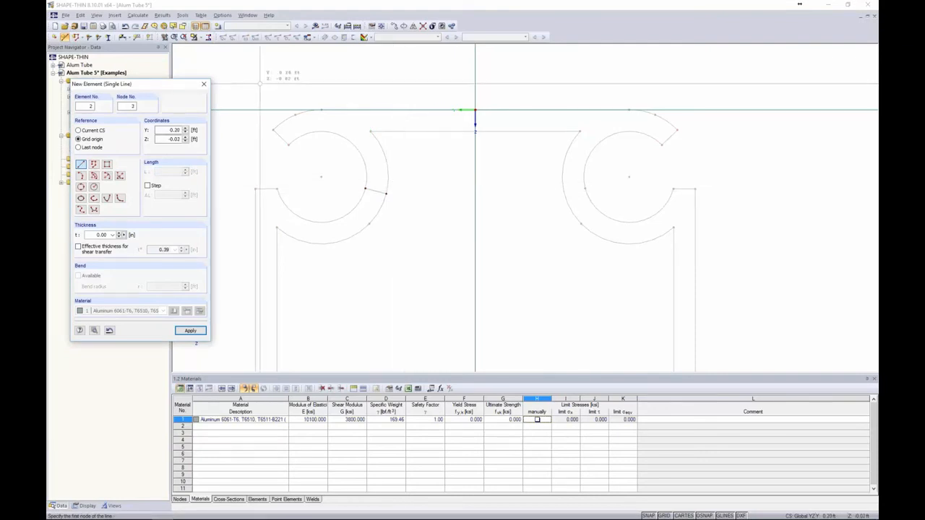
key(Escape)
Divide the short element across the channel wall using one intermediate node.
scroll(367, 191, up, 2)
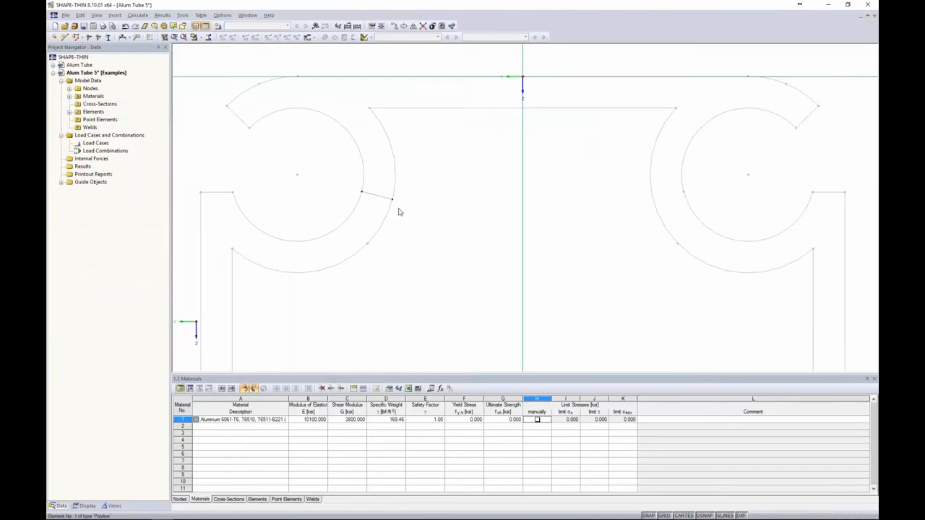
right_click(373, 194)
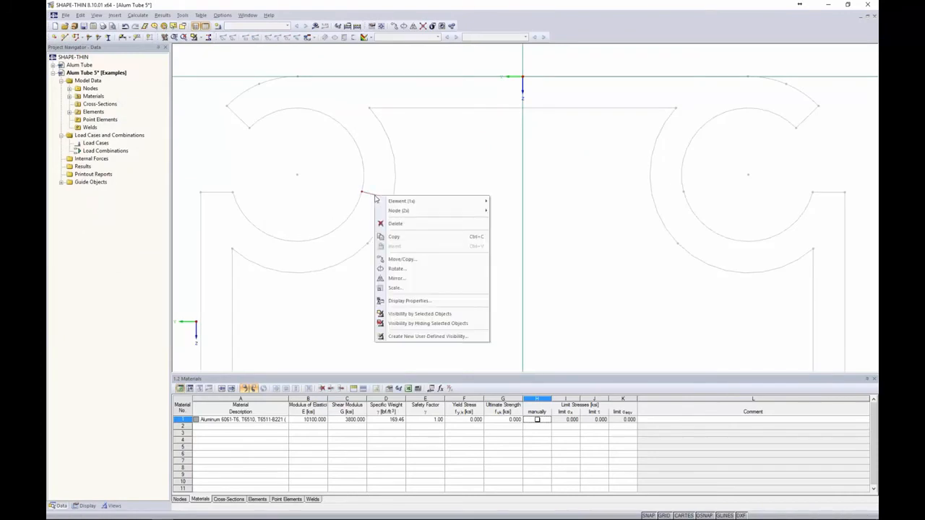
mouse_move(390, 202)
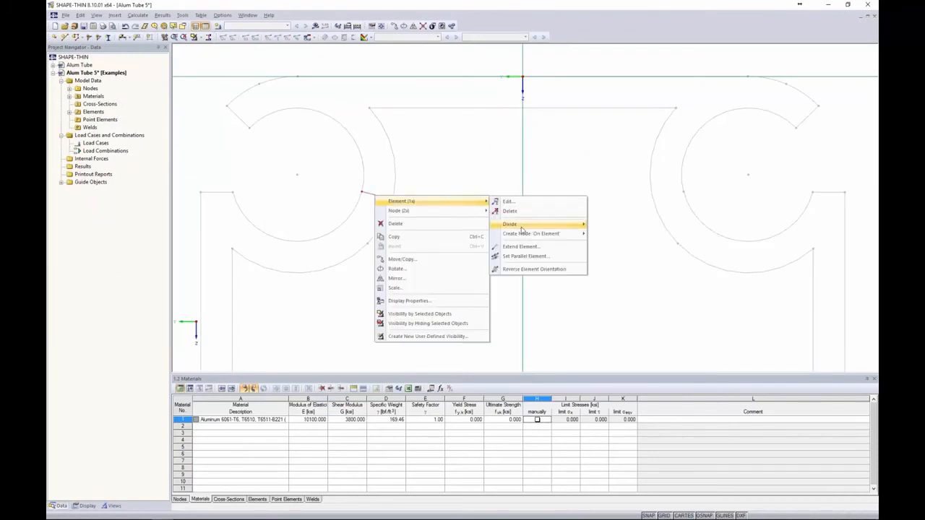
mouse_move(523, 226)
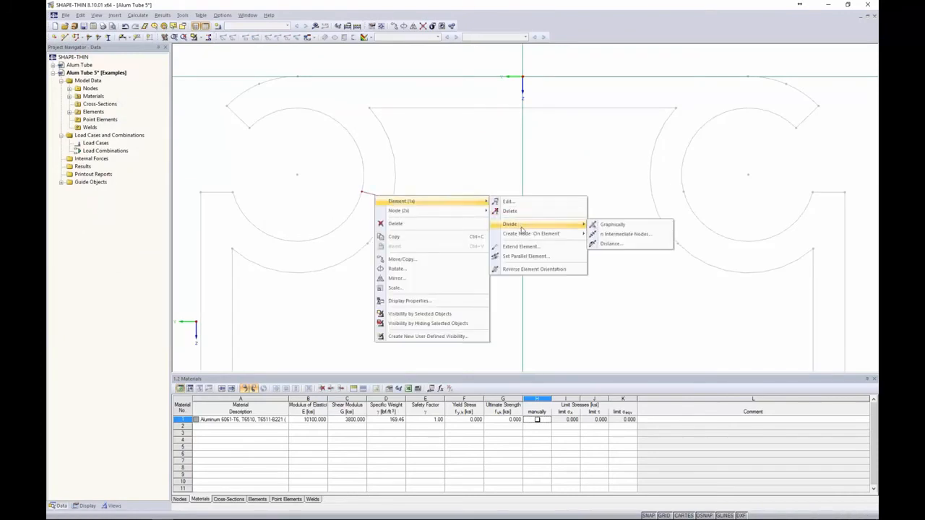
click(614, 235)
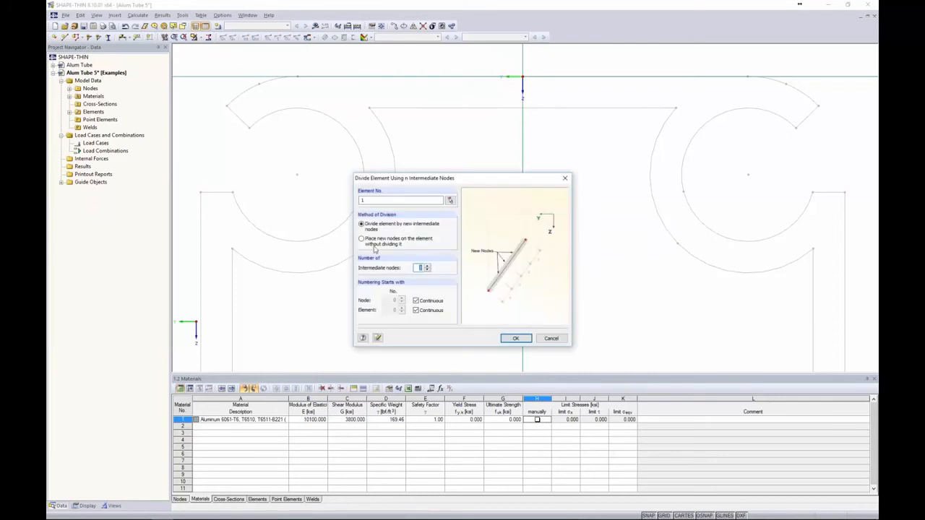
click(515, 338)
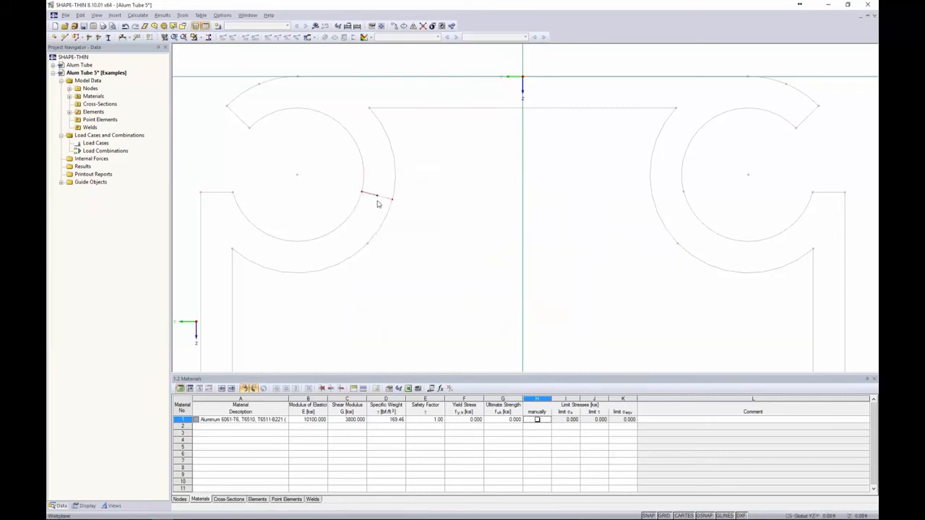
Delete both halves of the divided element and their end nodes, keeping only the mid-wall node.
scroll(377, 204, up, 2)
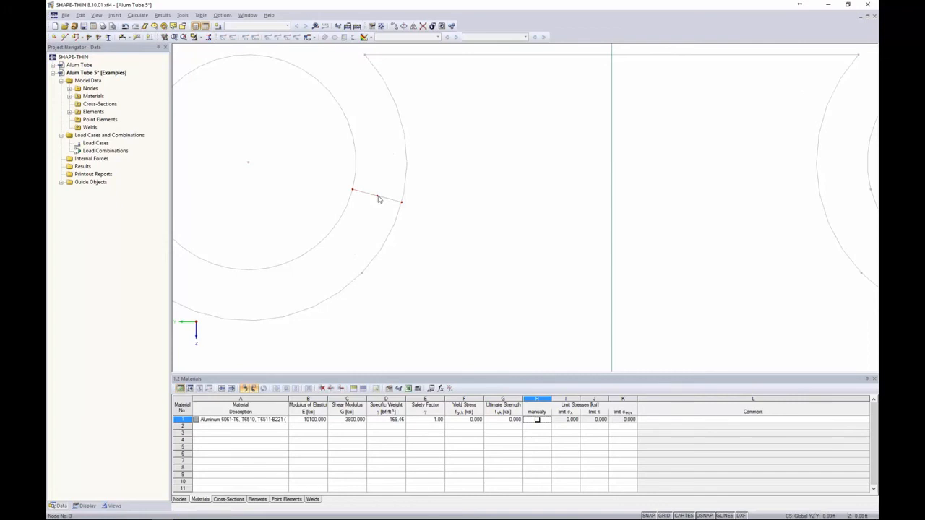
key(Delete)
drag(360, 206, 339, 166)
key(Delete)
Set a center line from the DXF template between the inner and outer lines of the tube's upper wall.
scroll(376, 199, down, 5)
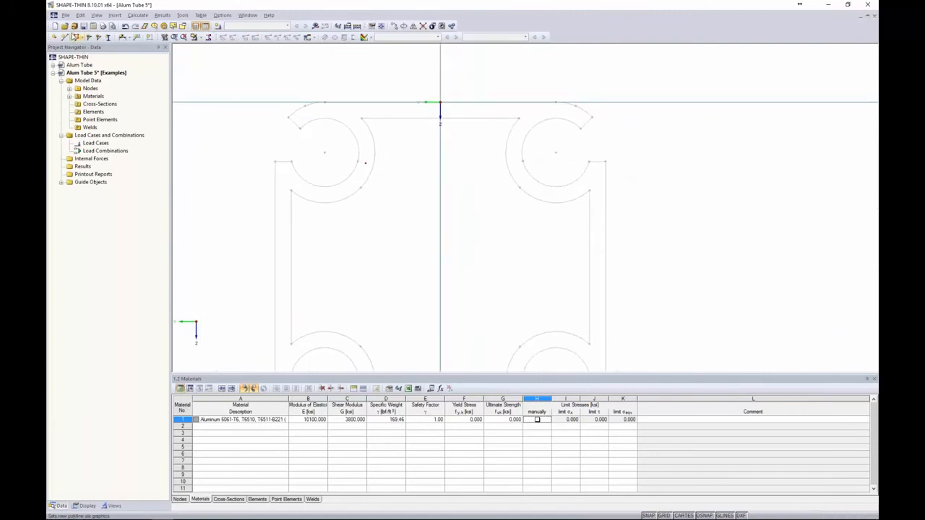
click(81, 14)
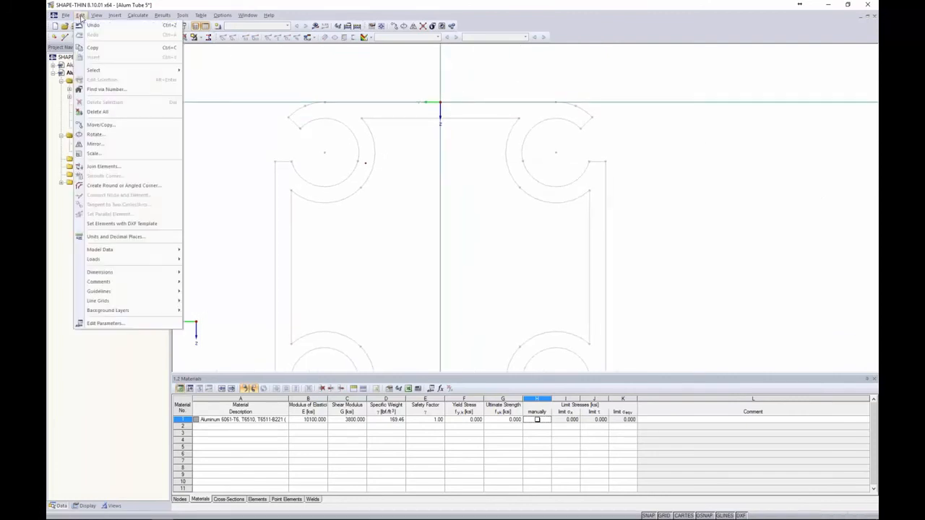
click(109, 224)
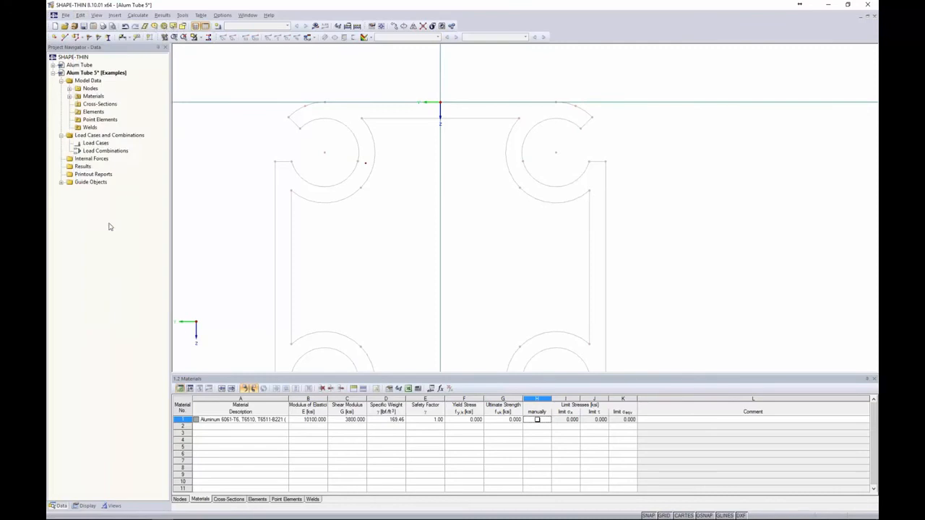
drag(215, 86, 213, 101)
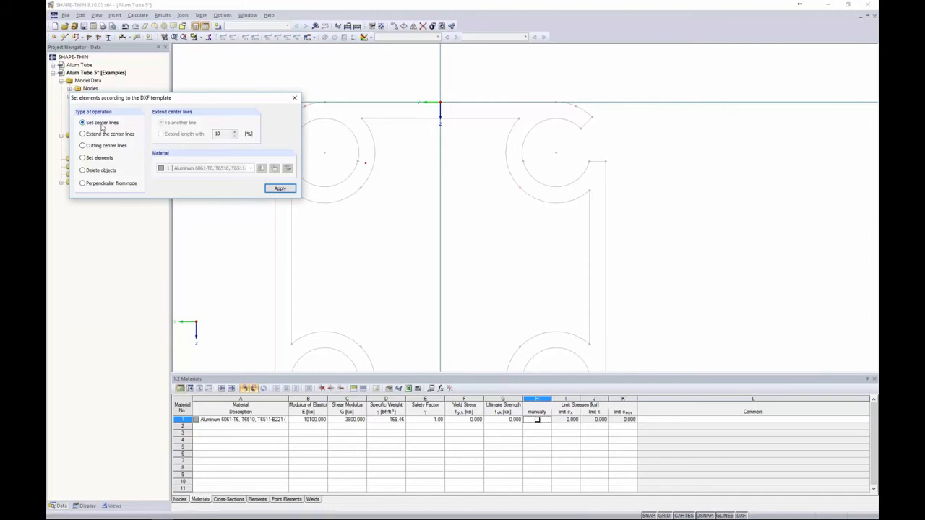
click(384, 116)
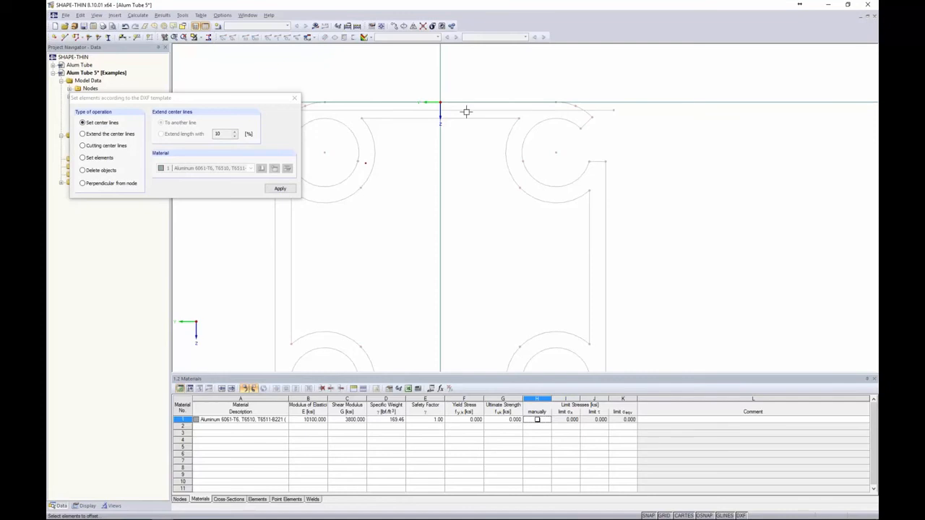
Set center lines between the inner and outer lines of both vertical side walls.
middle_drag(398, 180, 501, 154)
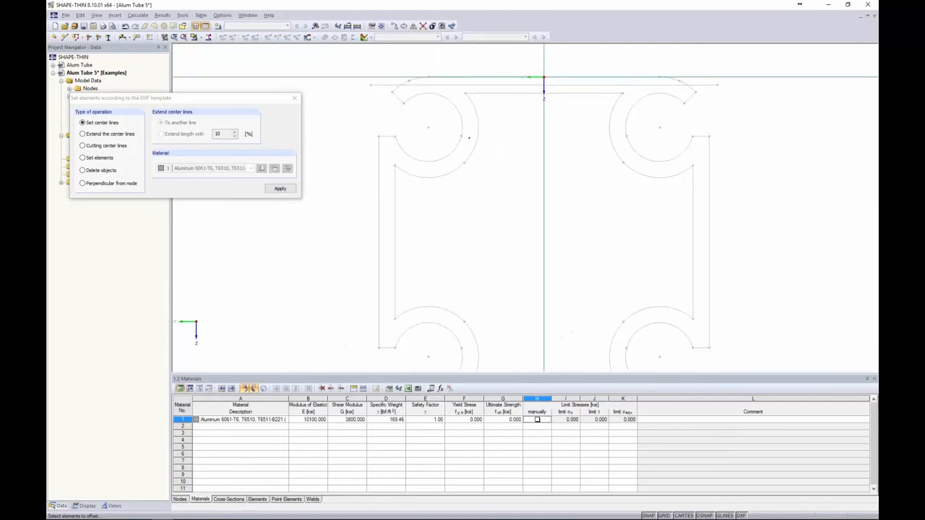
click(394, 194)
middle_drag(693, 213, 642, 202)
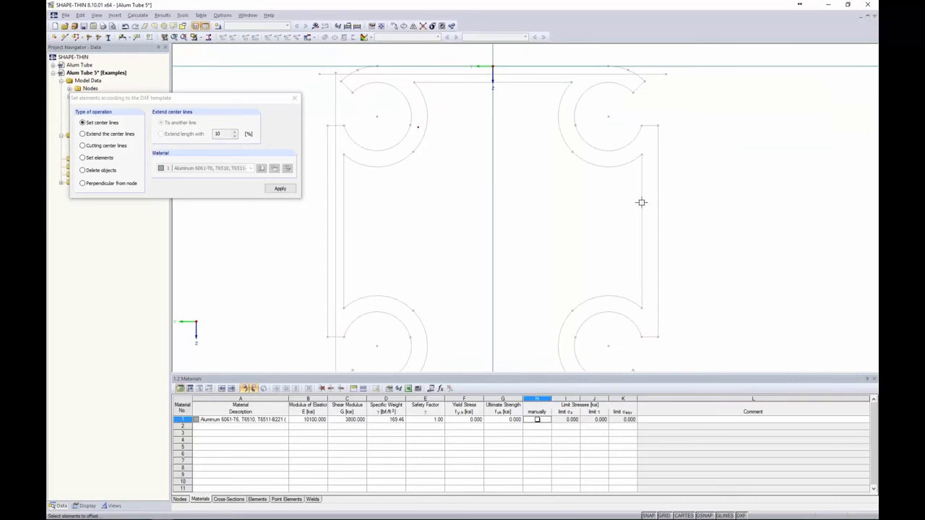
click(658, 202)
Set a center line between the inner and outer lines of the tube's lower wall and end the DXF template operation.
middle_drag(489, 368, 501, 272)
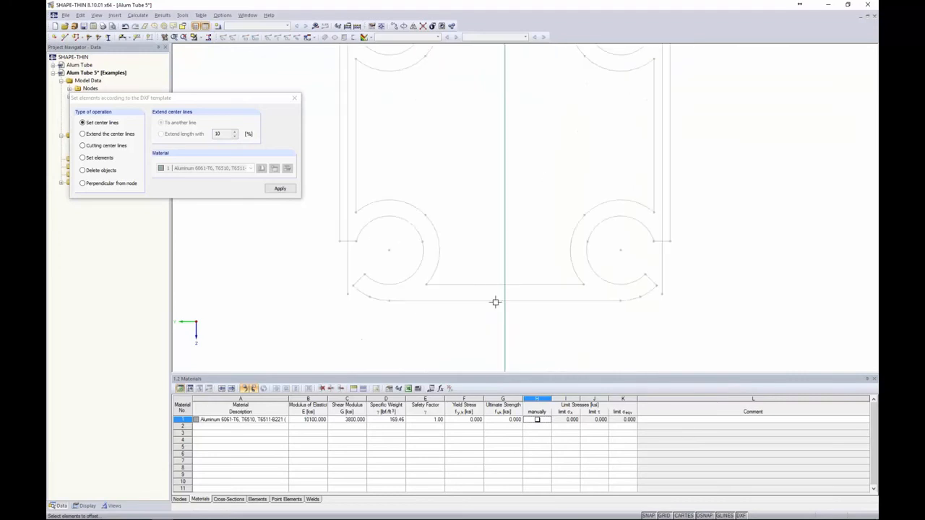
click(495, 300)
click(499, 286)
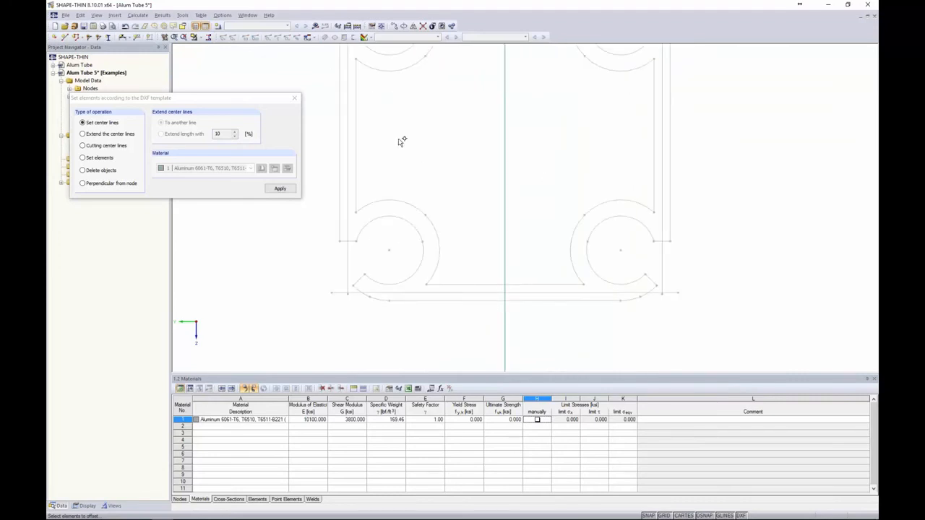
key(Escape)
Draw a 0.25 in thick arc element around the upper-left channel, from its upper opening edge through the mid-wall node to the side wall's center line.
scroll(420, 136, down, 1)
middle_drag(420, 137, 389, 240)
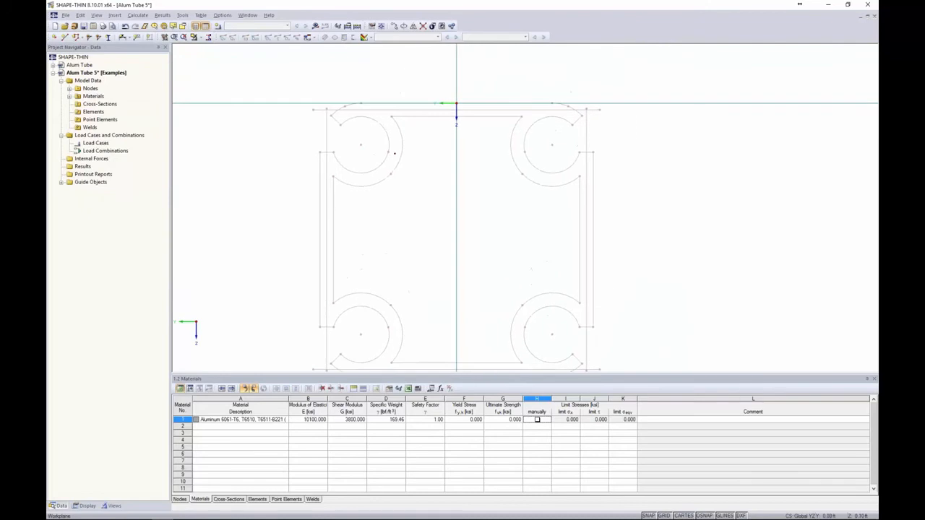
click(65, 38)
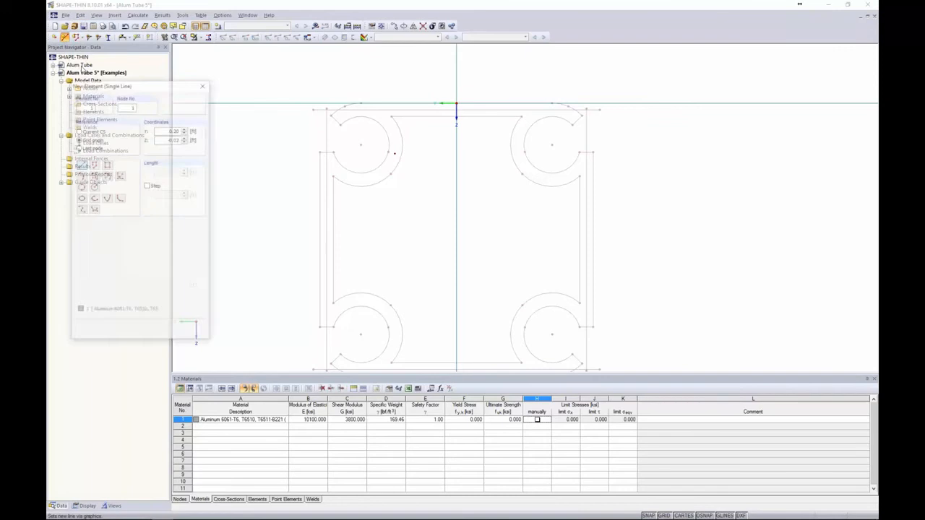
click(81, 176)
double_click(100, 235)
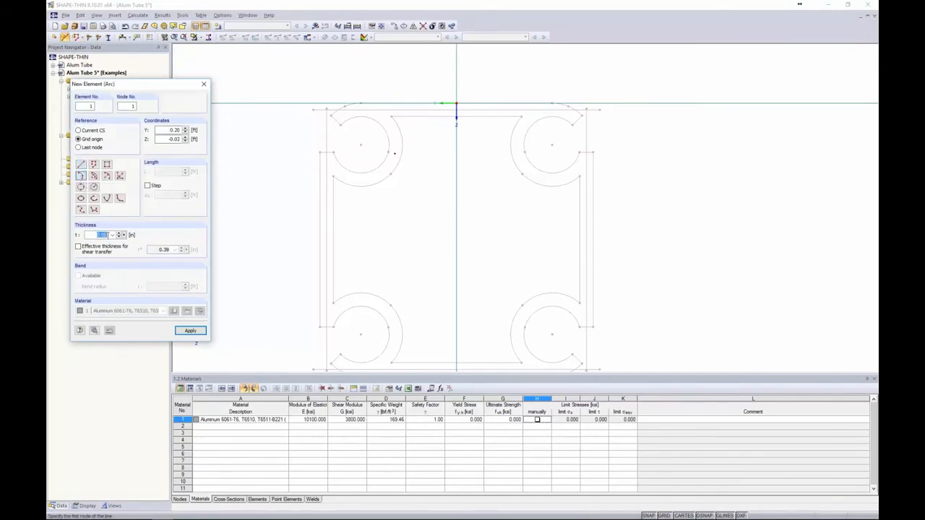
text(0.25)
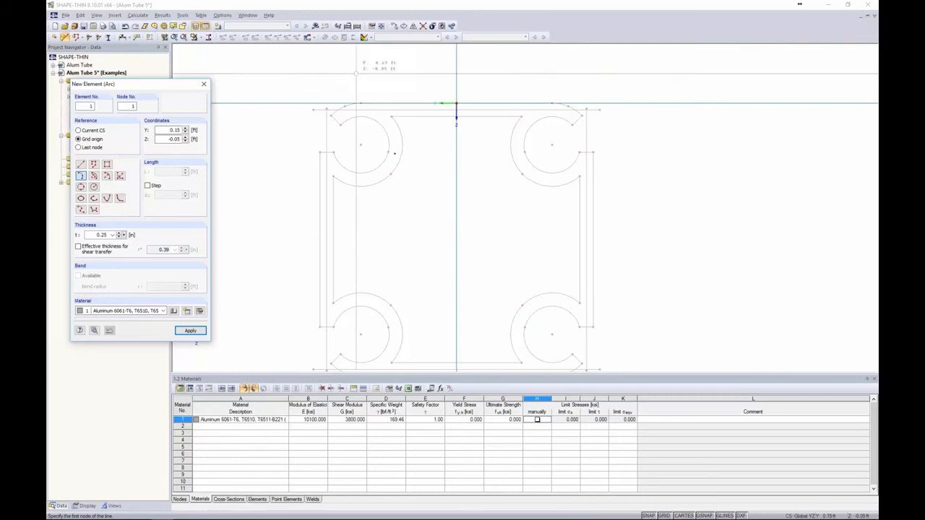
scroll(337, 117, up, 2)
scroll(337, 117, up, 2)
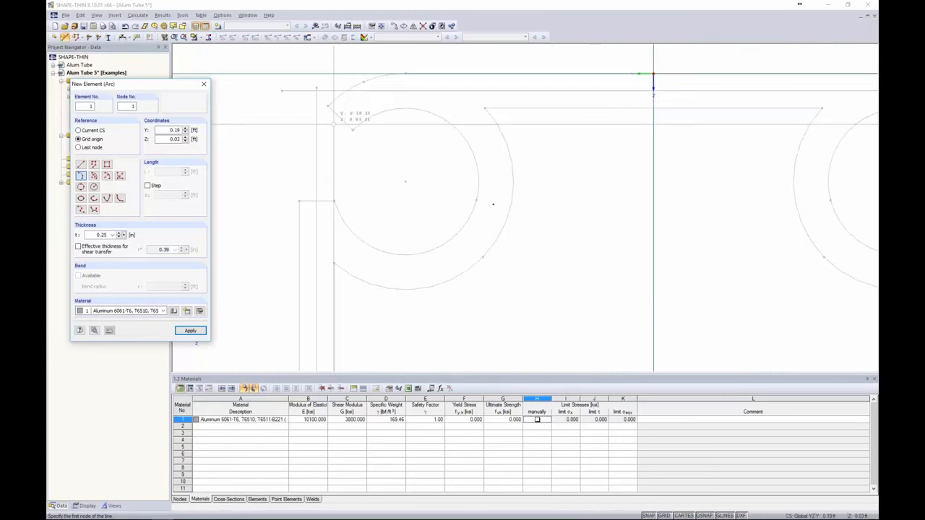
click(339, 117)
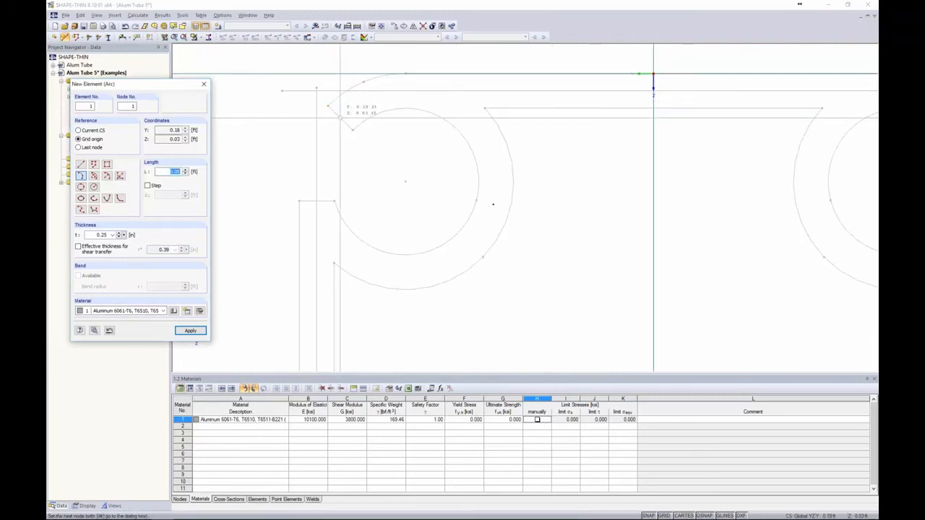
click(493, 204)
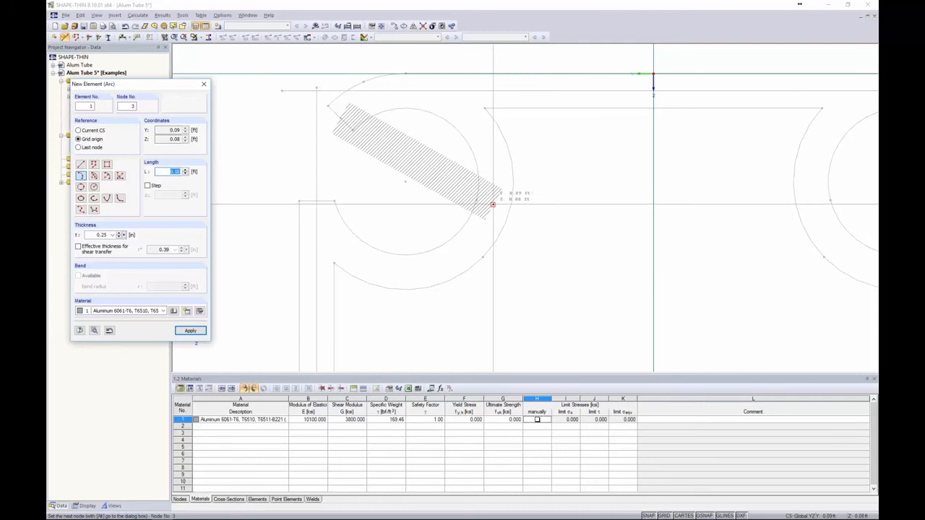
click(493, 205)
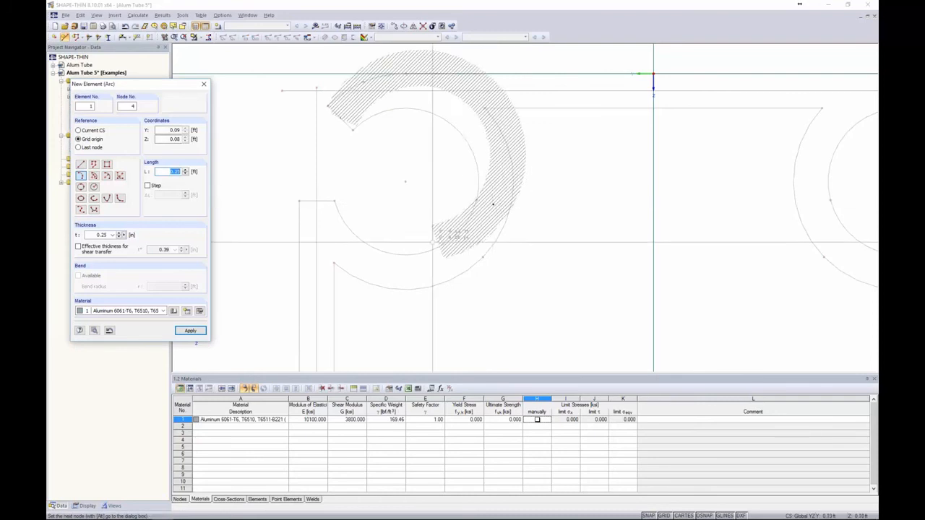
click(316, 202)
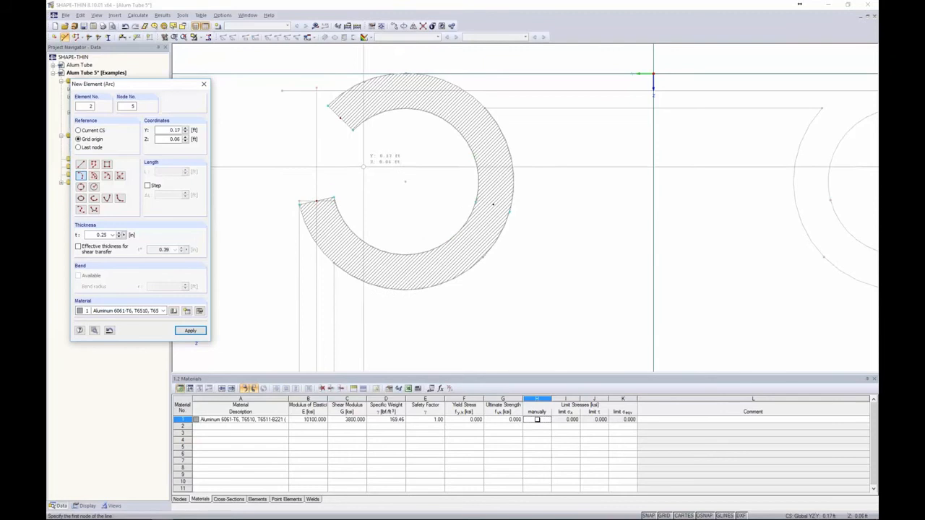
key(Escape)
Draw a 0.25 in thick single-line element from the midpoint of the upper wall's center line to its intersection with the arc element.
scroll(653, 72, down, 4)
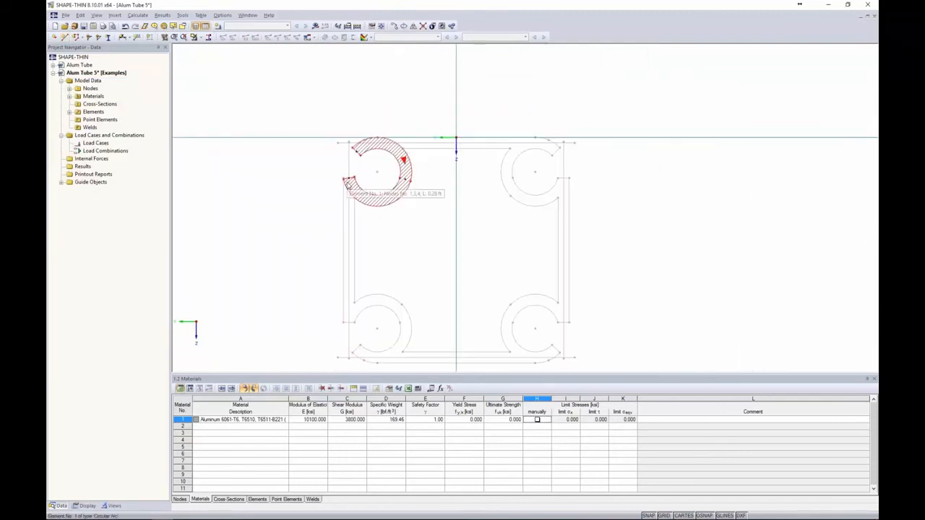
click(64, 37)
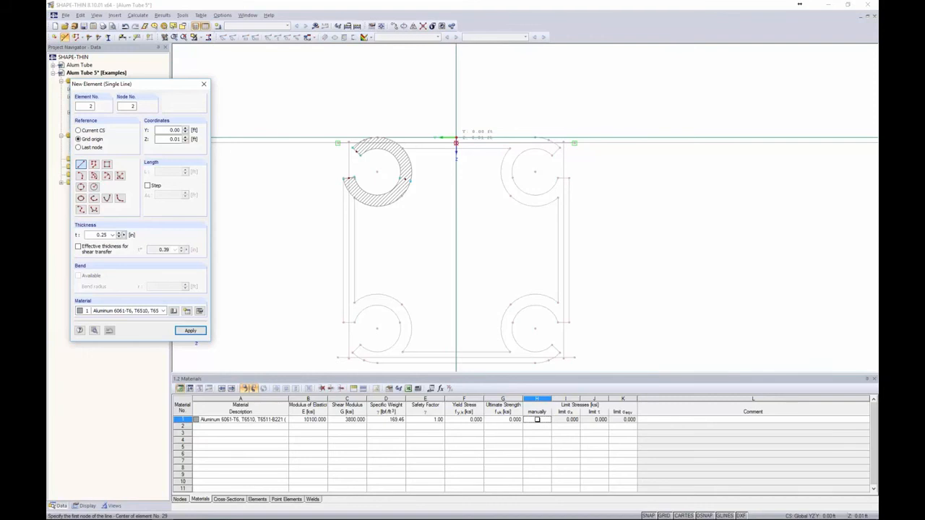
click(455, 139)
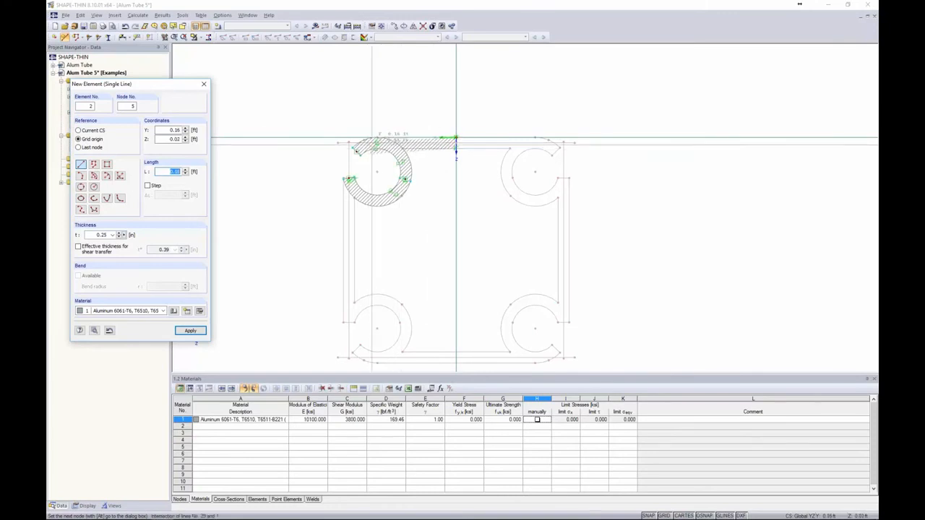
click(376, 143)
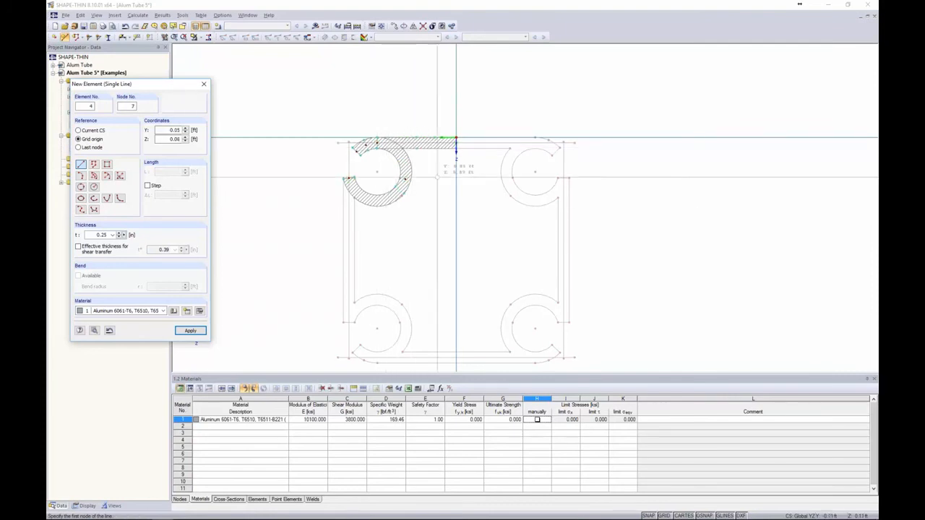
Draw a 0.25 in thick single-line element from the midpoint of the left wall's center line up to the arc element's end node.
click(348, 250)
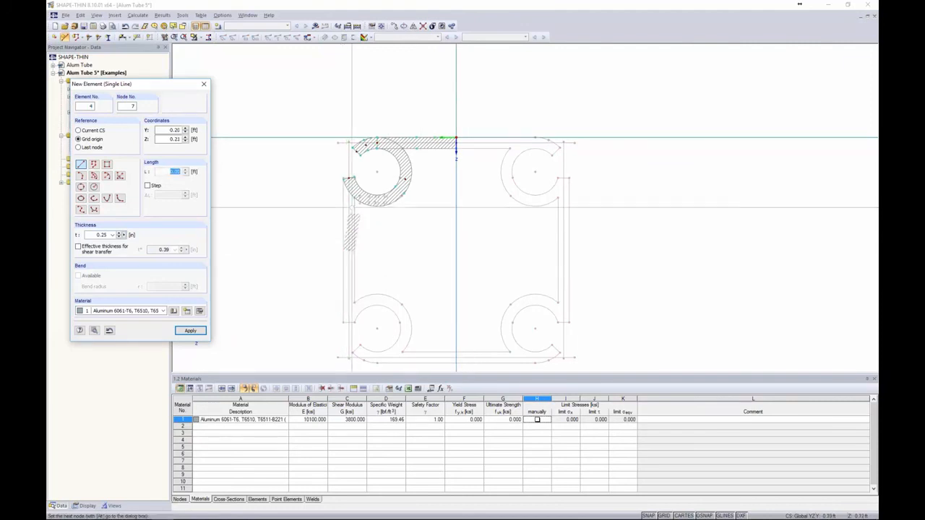
click(348, 178)
right_click(323, 167)
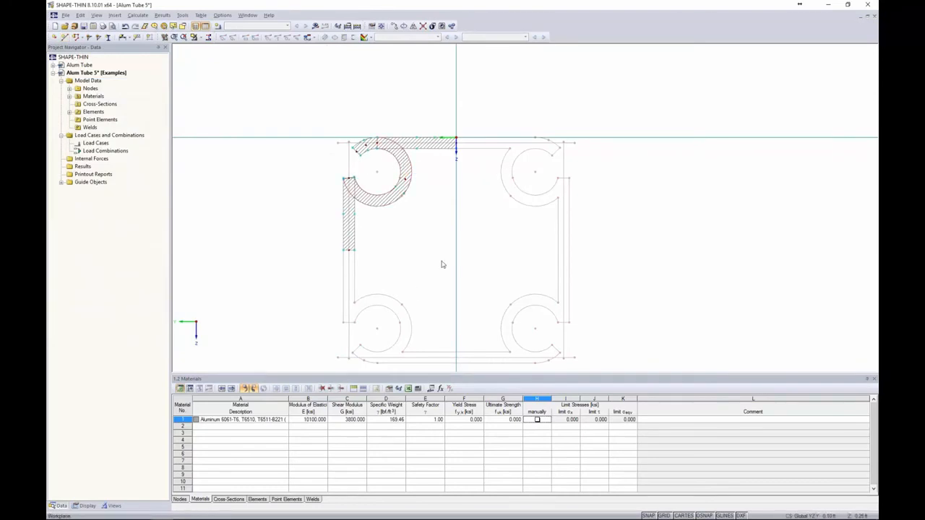
Connect the crossing and touching elements of the upper-left quarter of the section.
drag(513, 277, 303, 105)
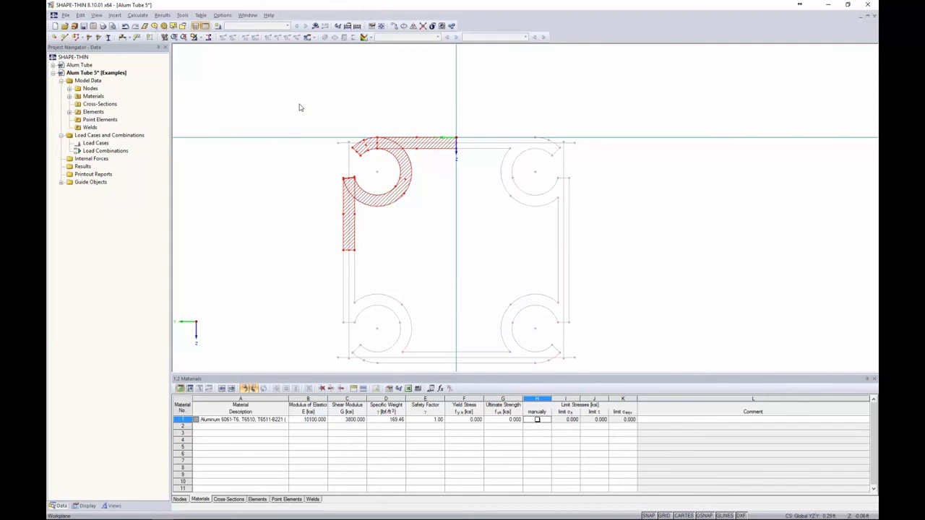
click(423, 26)
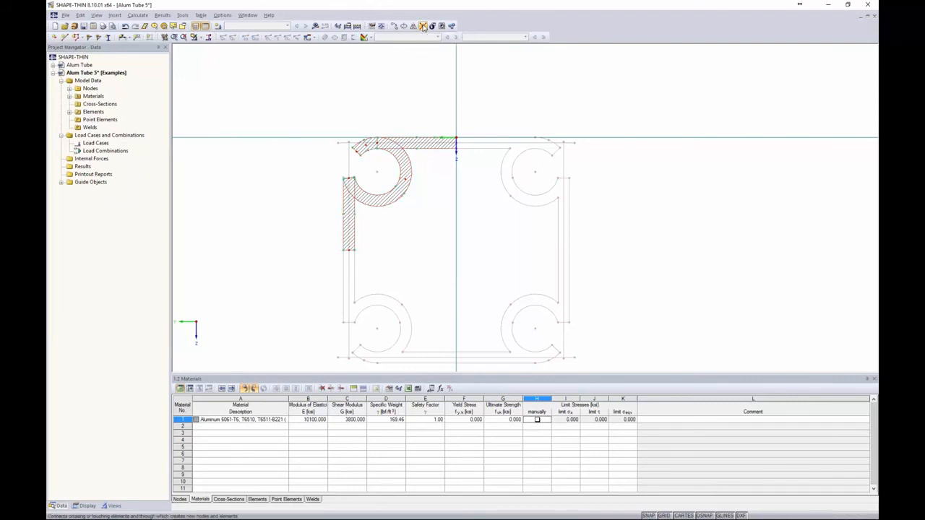
mouse_move(490, 283)
mouse_down()
mouse_move(334, 113)
mouse_move(289, 92)
mouse_up()
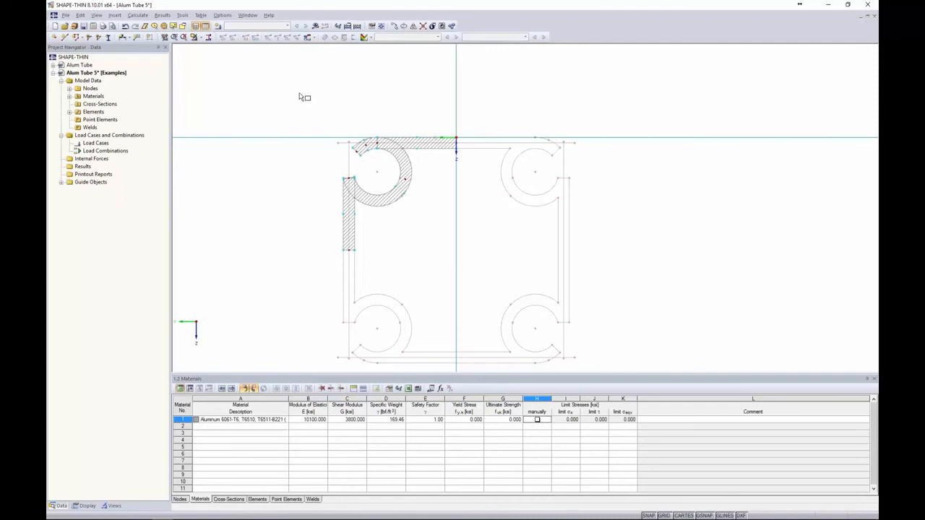
Mirror a copy of the upper-left quarter's elements about an axis parallel to Z through the upper wall's midpoint.
drag(466, 268, 281, 81)
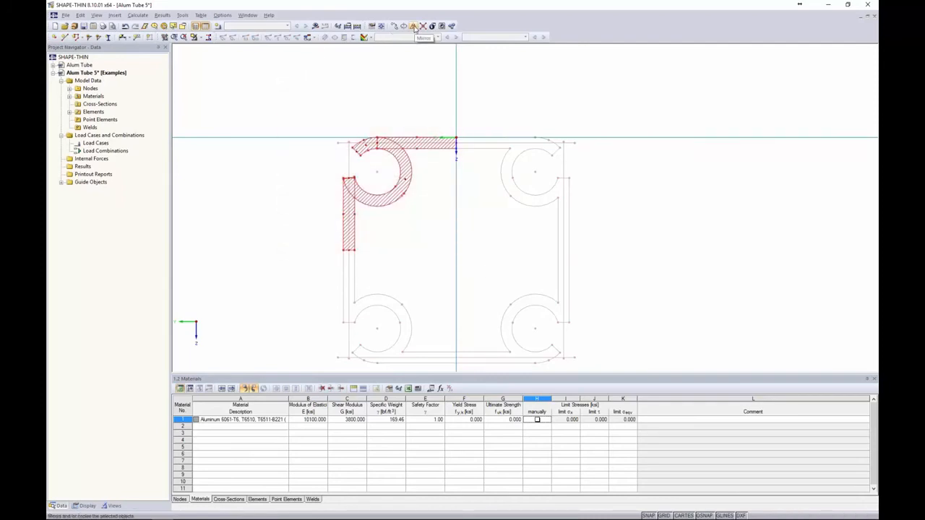
click(413, 27)
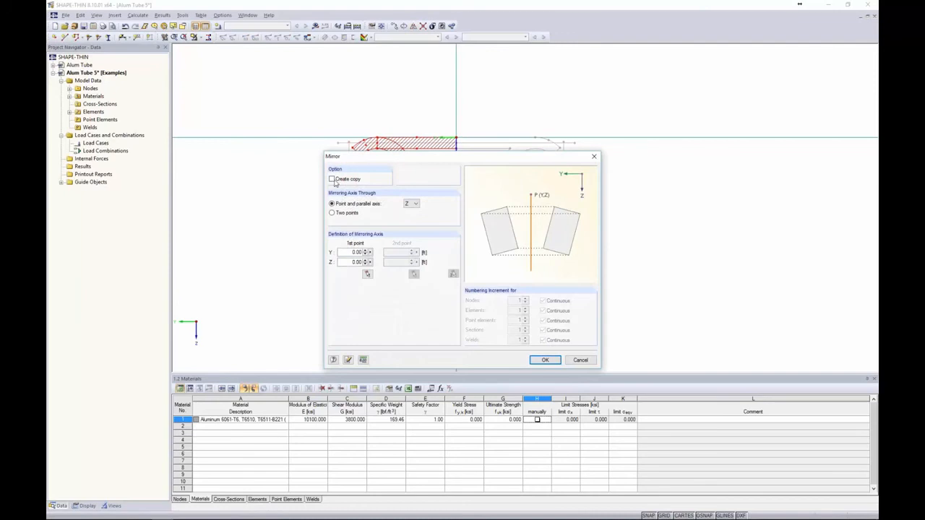
click(332, 179)
click(413, 204)
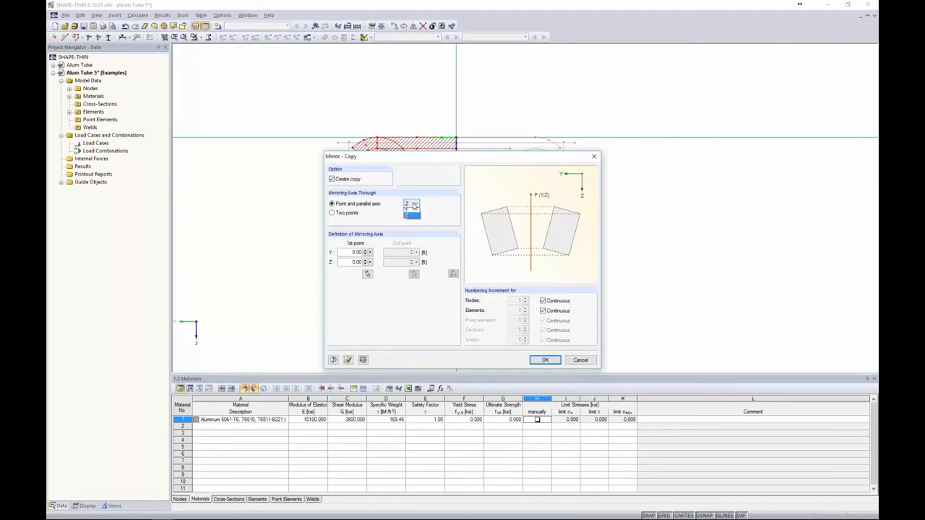
click(410, 216)
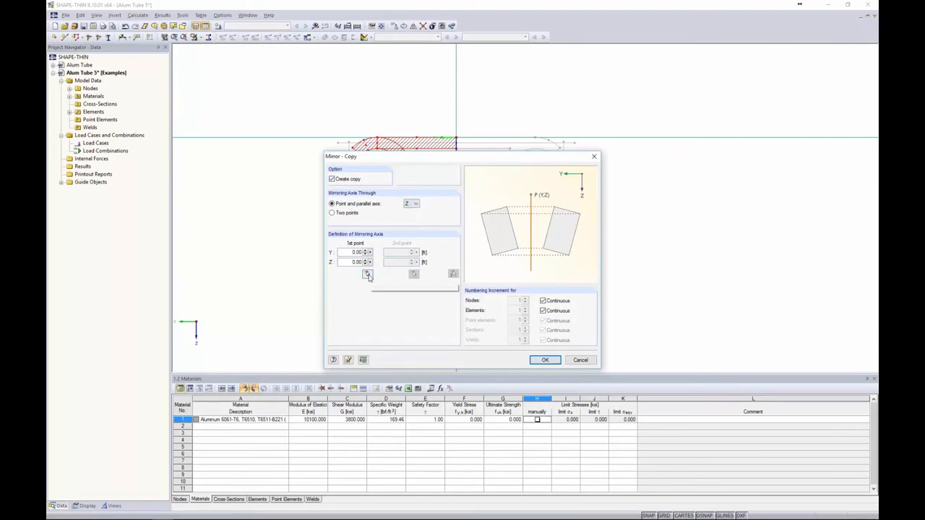
click(368, 276)
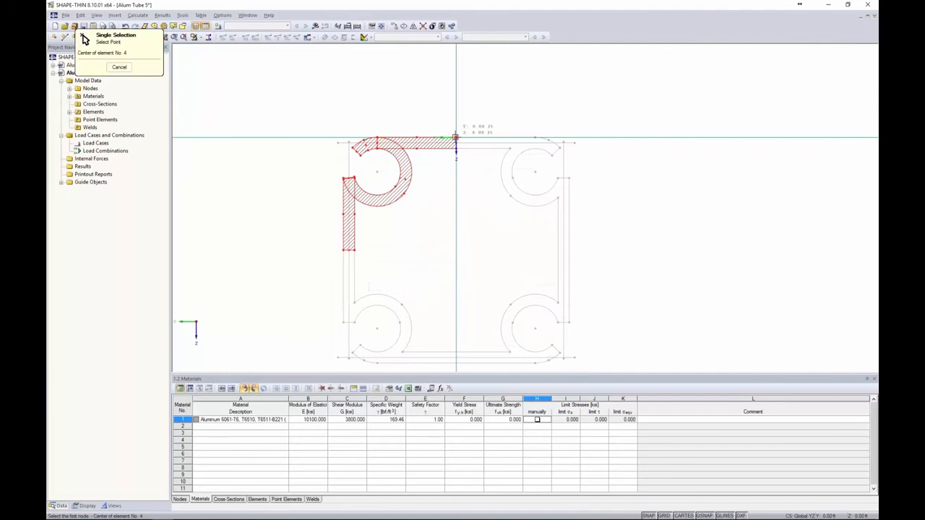
click(456, 137)
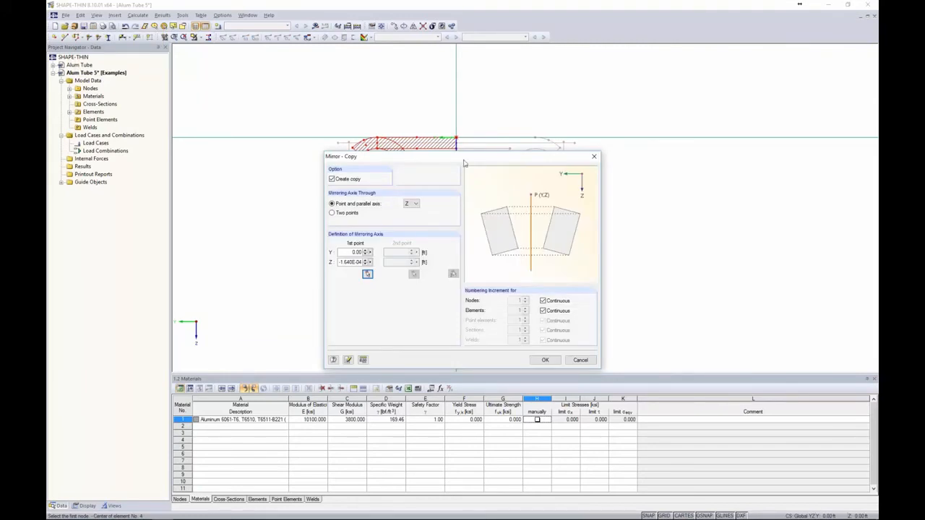
click(545, 360)
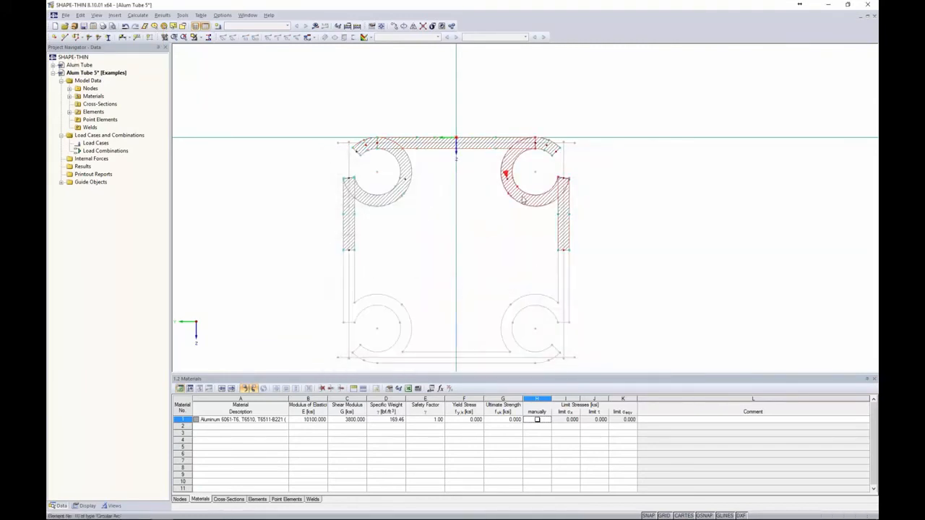
Mirror a copy of the upper half's elements about an axis parallel to Y through the left wall's lower end.
drag(608, 274, 306, 96)
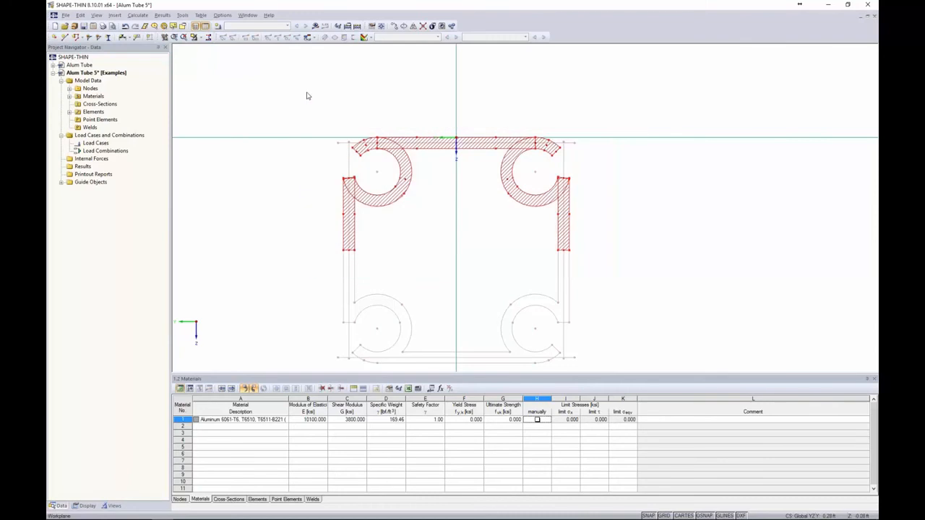
click(412, 26)
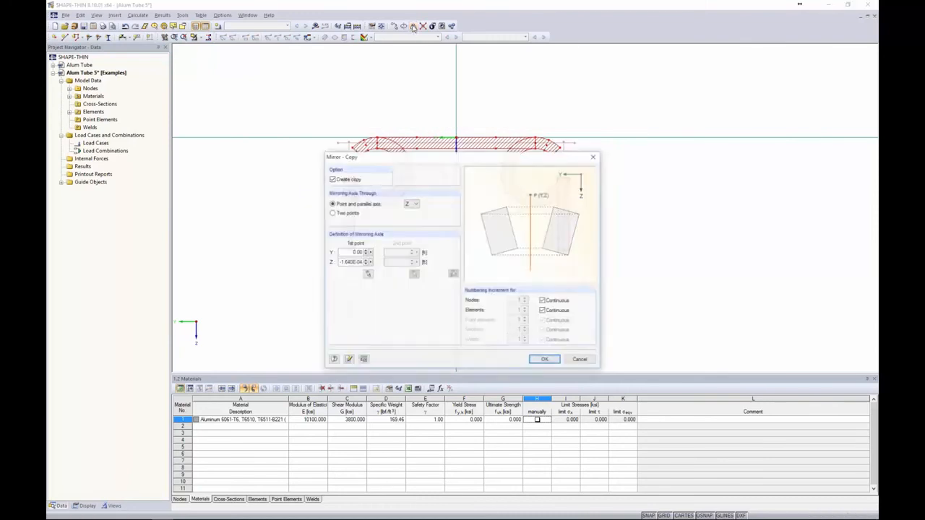
click(412, 205)
click(411, 211)
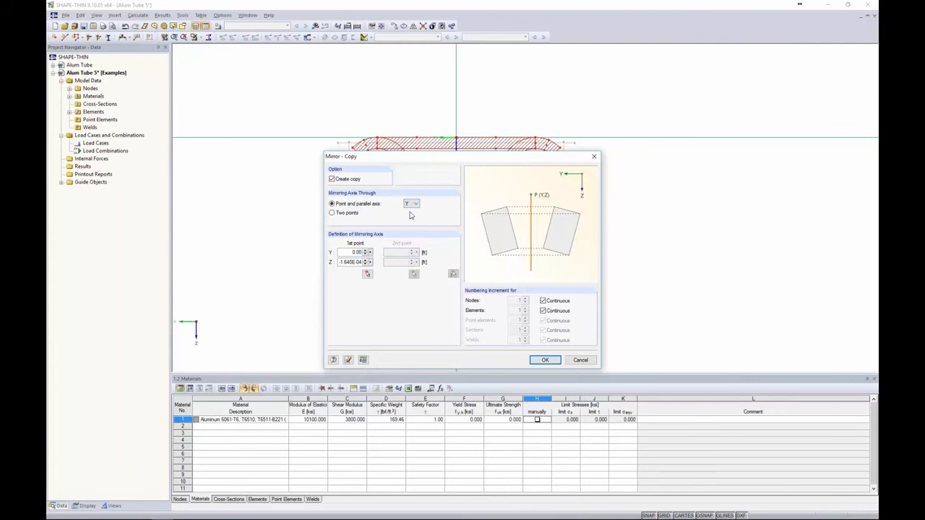
click(367, 273)
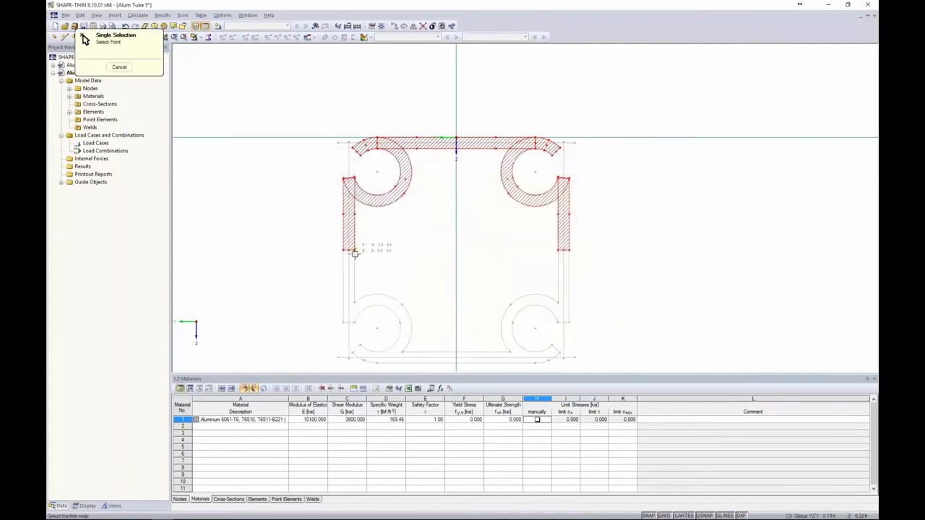
click(354, 253)
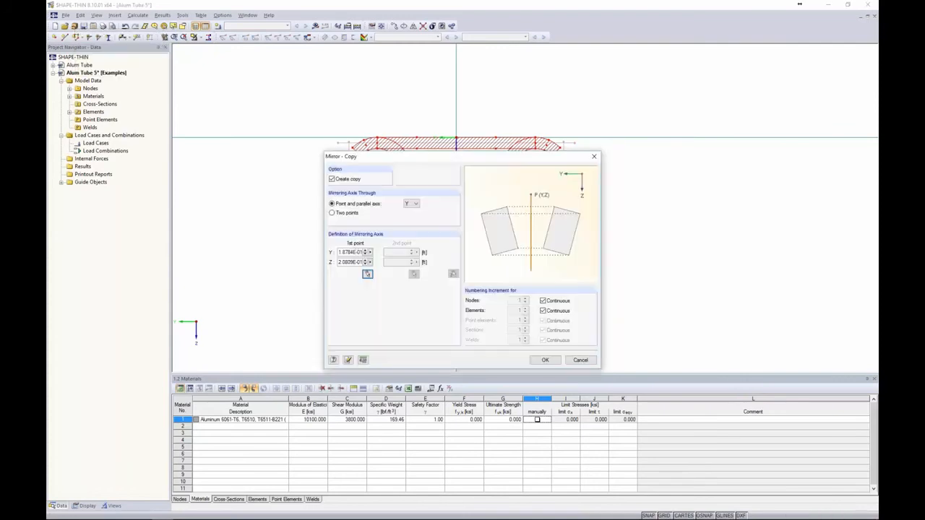
click(544, 359)
scroll(625, 283, down, 1)
middle_drag(625, 282, 569, 227)
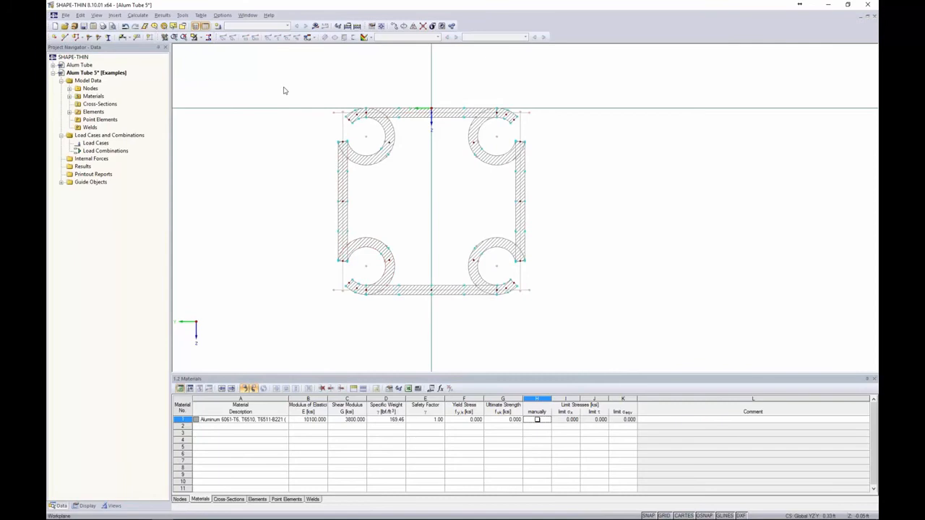
Try to calculate the results of the completed cross-section.
click(316, 26)
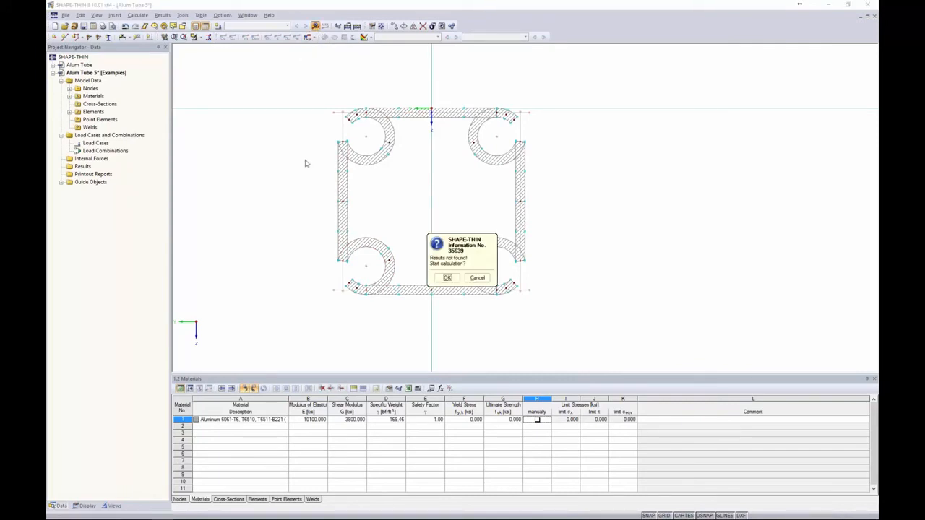
click(445, 279)
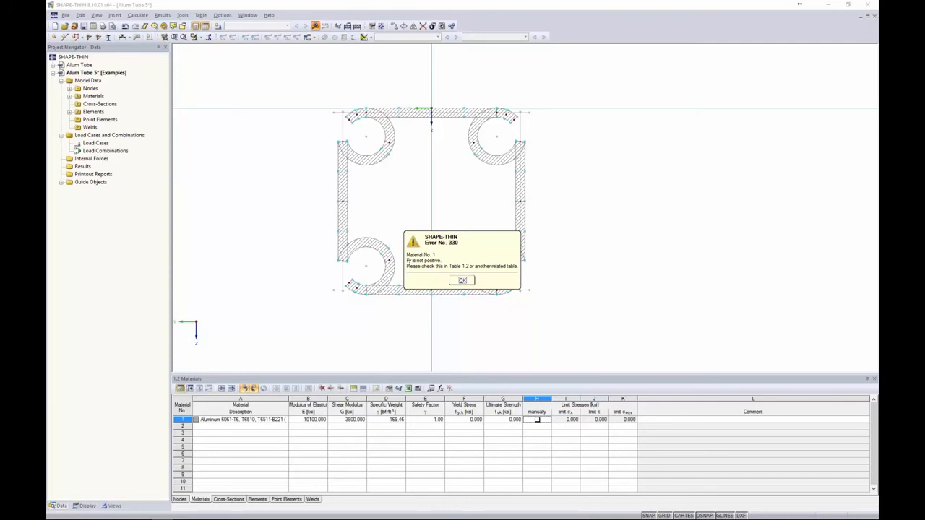
click(458, 281)
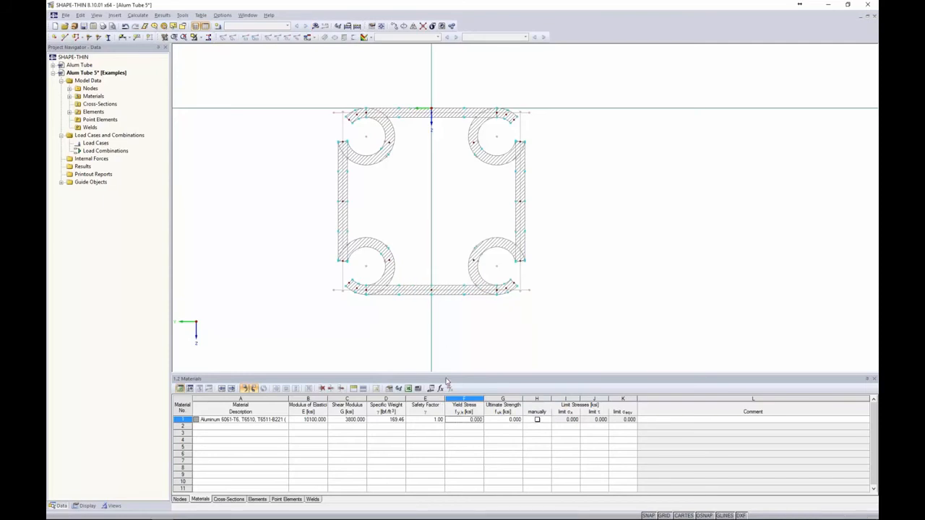
Look up the tensile yield and ultimate strengths of Aluminum 6061-T6, T6510, T6511-B221 in the material library.
drag(446, 376, 446, 311)
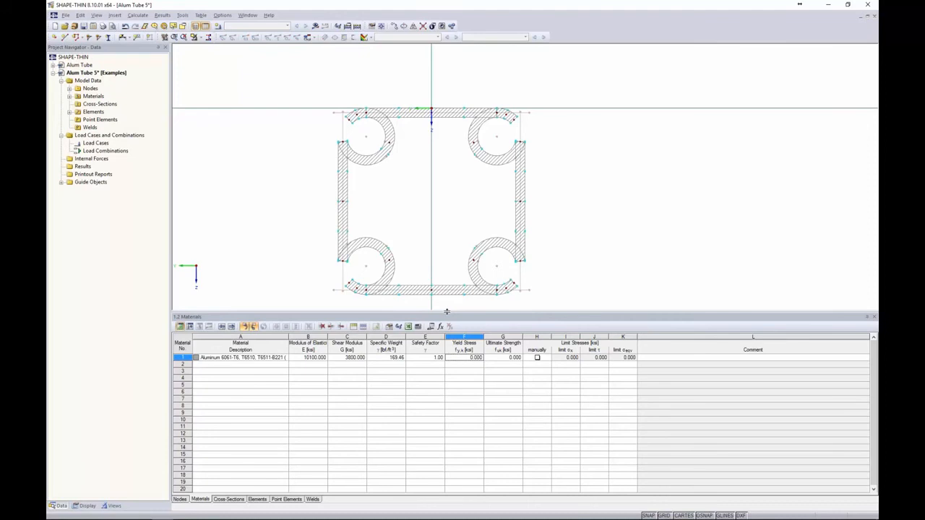
click(464, 357)
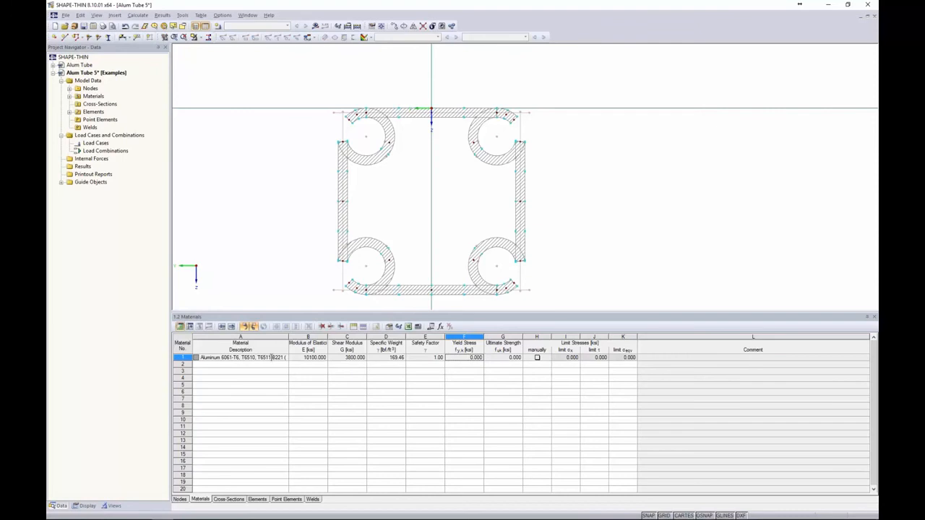
click(268, 358)
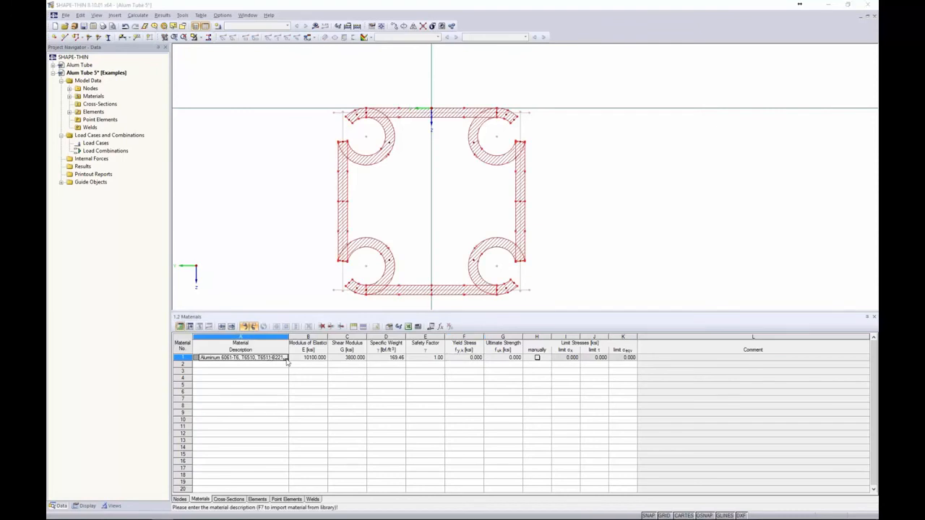
click(285, 359)
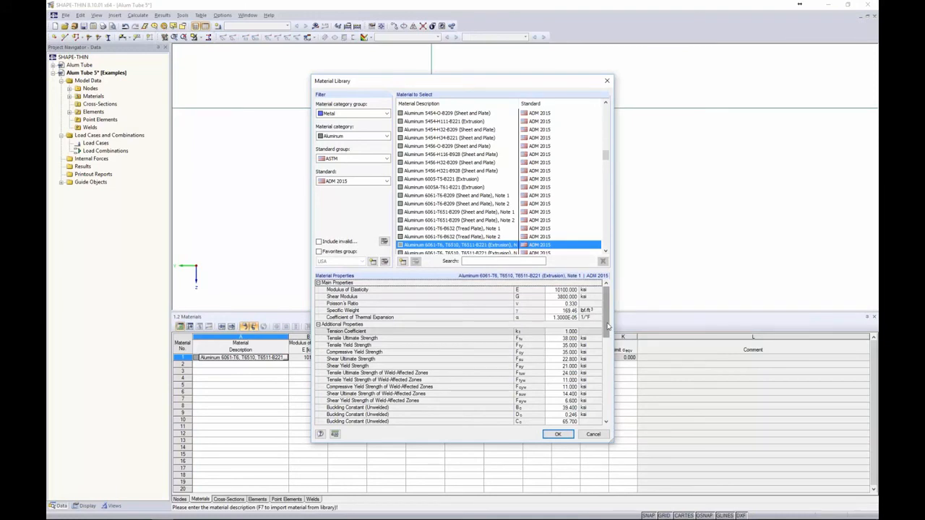
drag(607, 326, 608, 336)
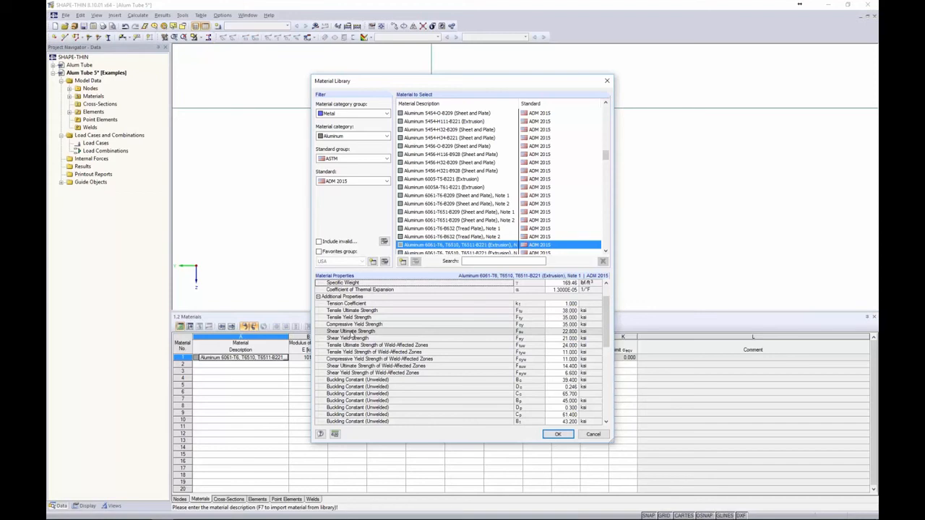
click(588, 434)
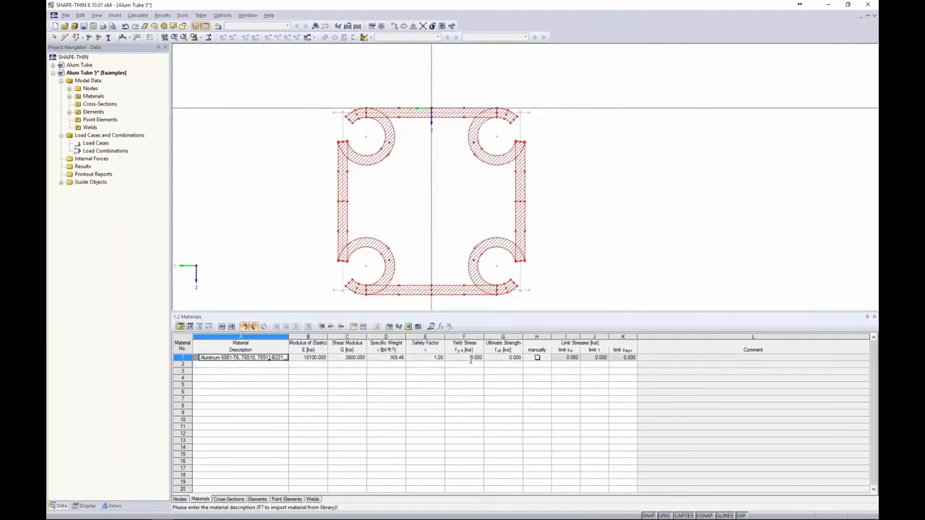
Set material 1's yield stress to 35 ksi and its ultimate strength to 38 ksi.
click(468, 357)
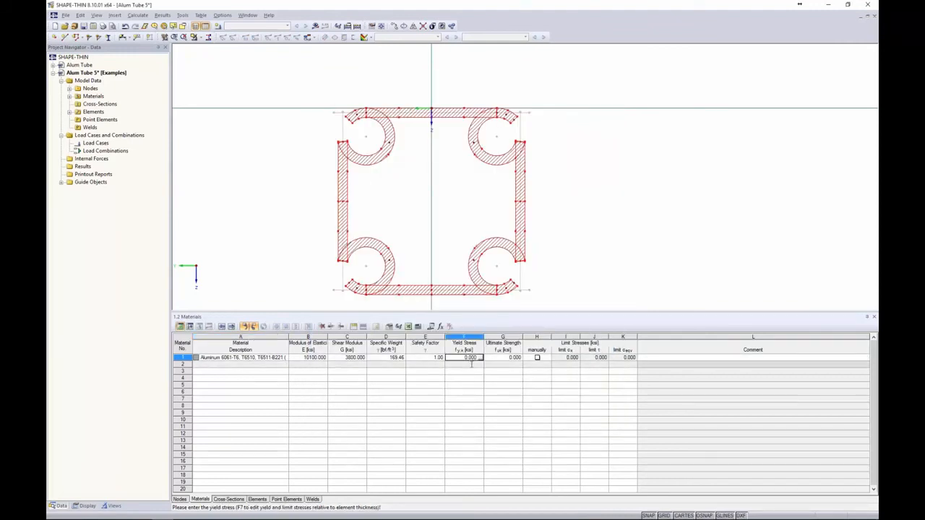
text(35)
key(Tab)
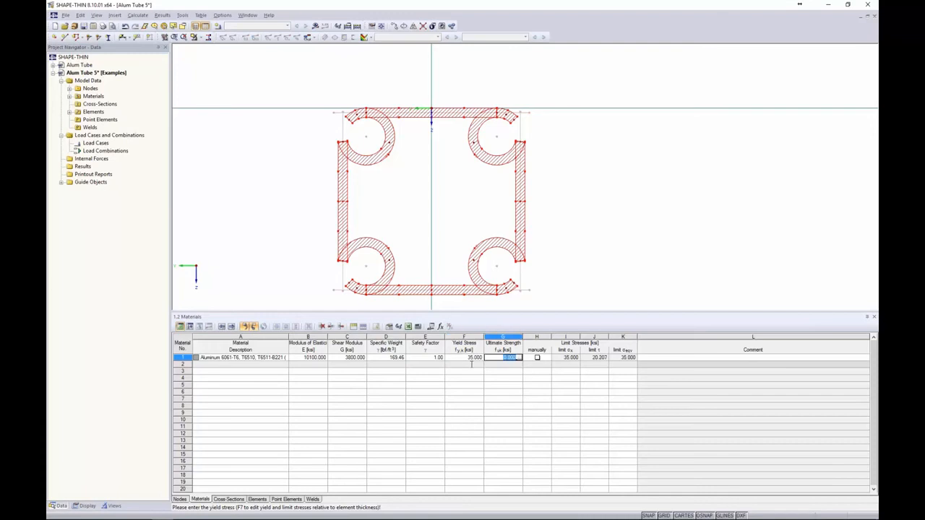
text(38)
key(Tab)
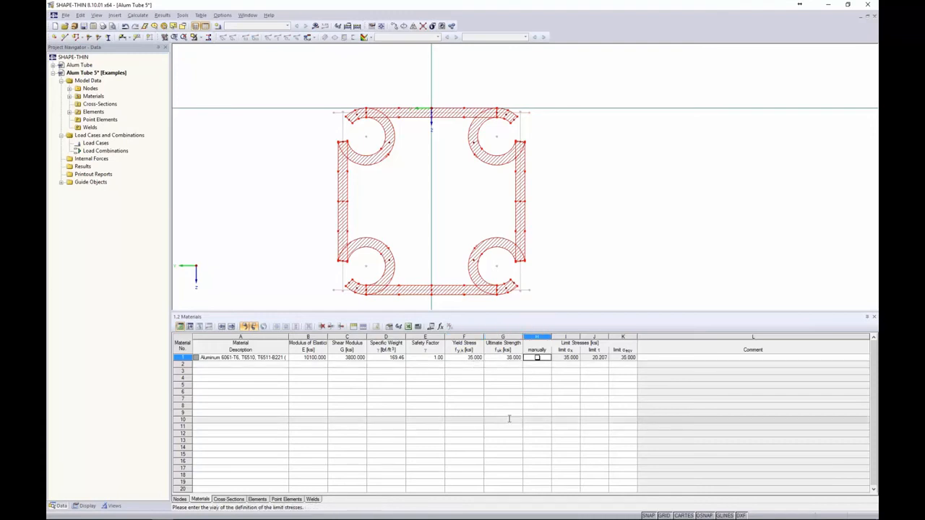
Calculate the cross-section and display the diagrams of statical moments Qy and Qz, warping coordinates and warping areas.
click(315, 26)
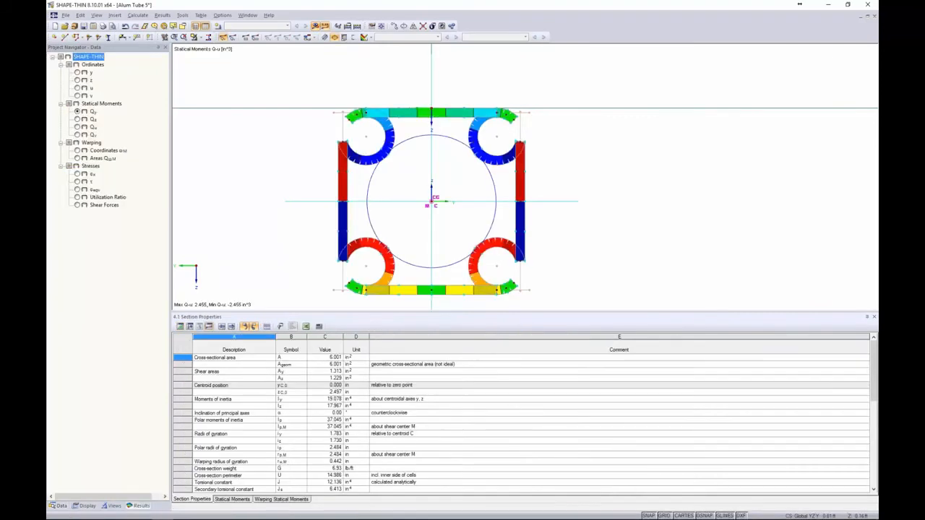
drag(427, 312, 427, 346)
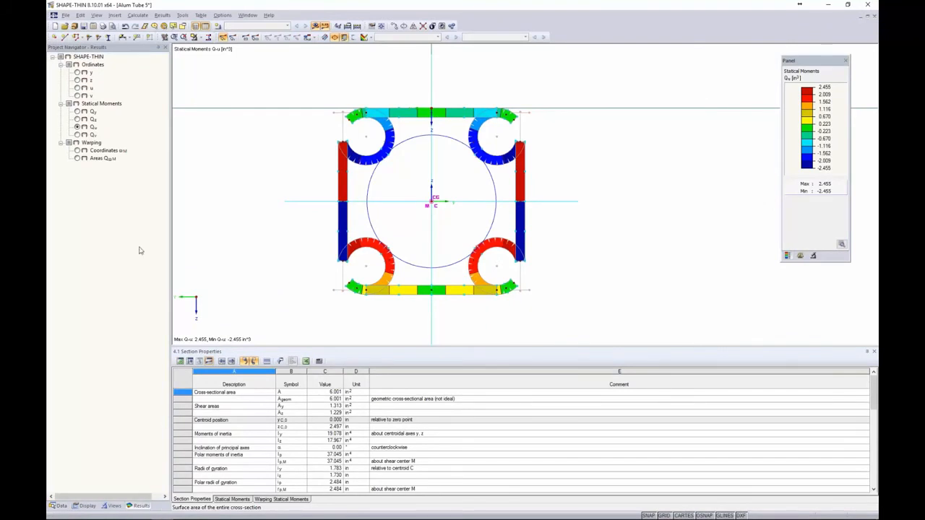
click(77, 112)
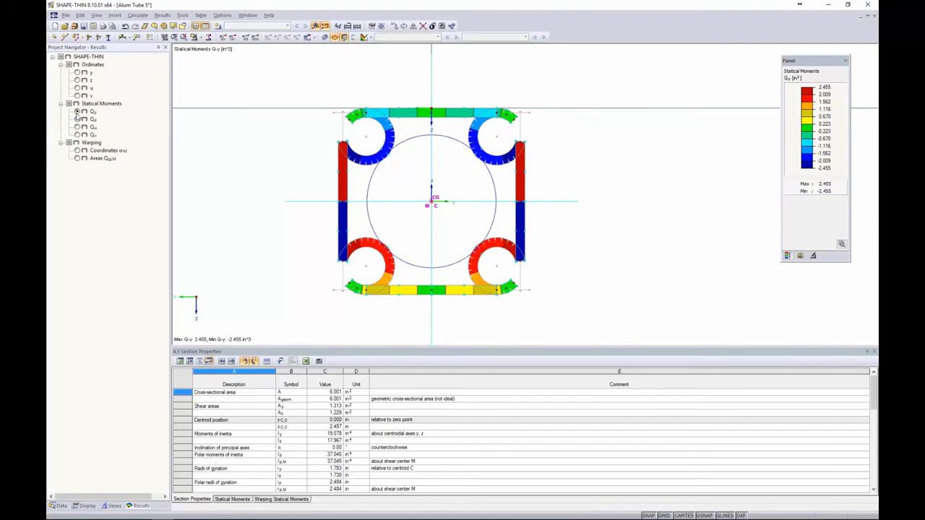
click(77, 120)
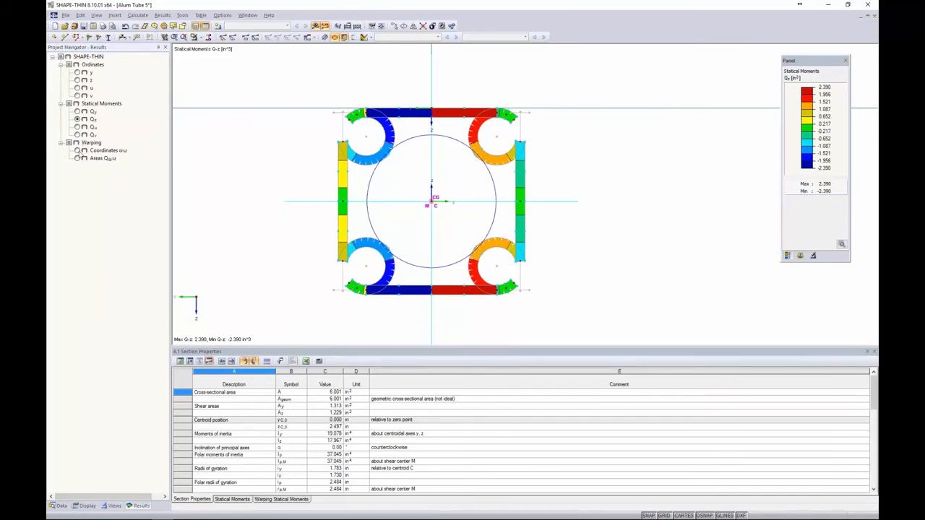
click(77, 150)
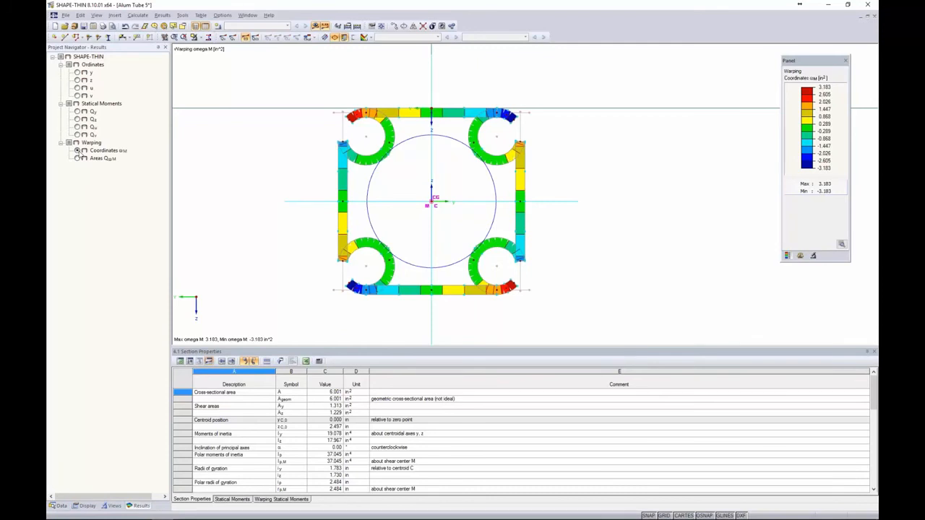
click(77, 158)
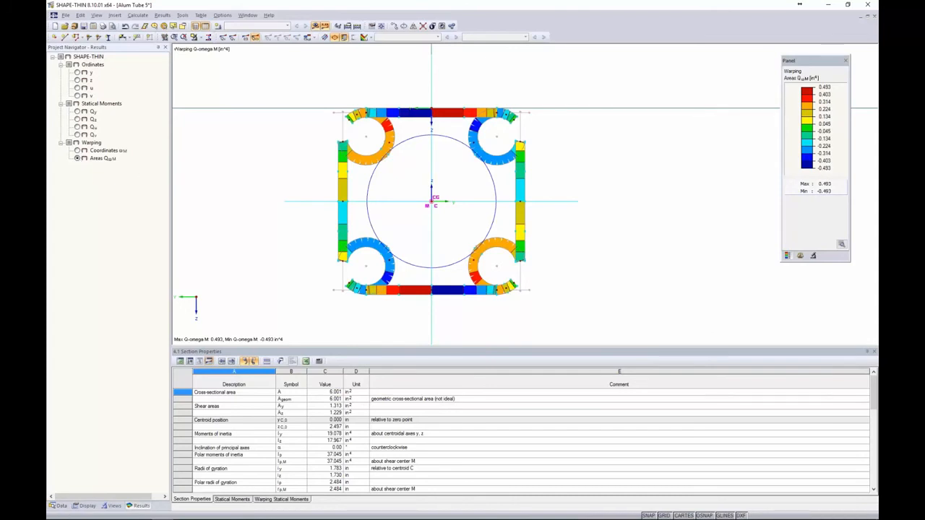
Examine the calculated section properties table down to the plastic forces and buckling curves.
drag(260, 318, 266, 187)
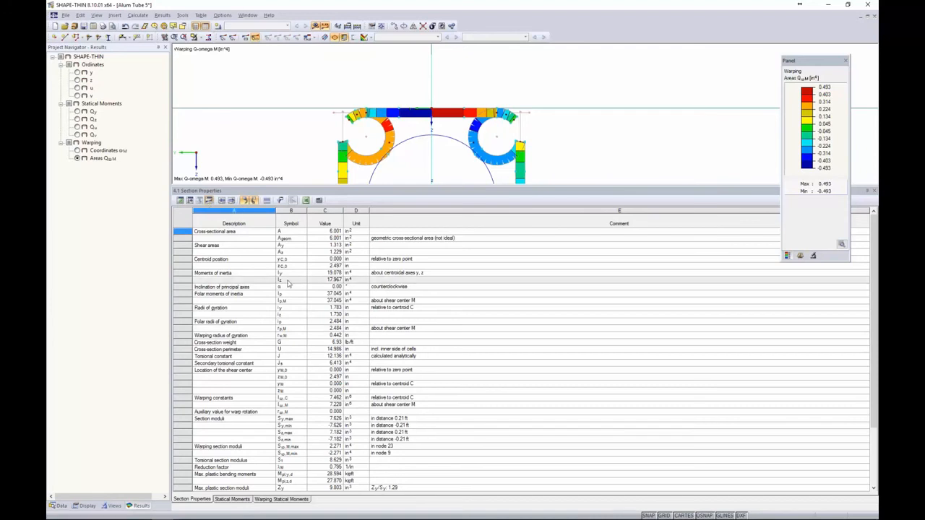
scroll(286, 282, down, 2)
scroll(285, 281, down, 1)
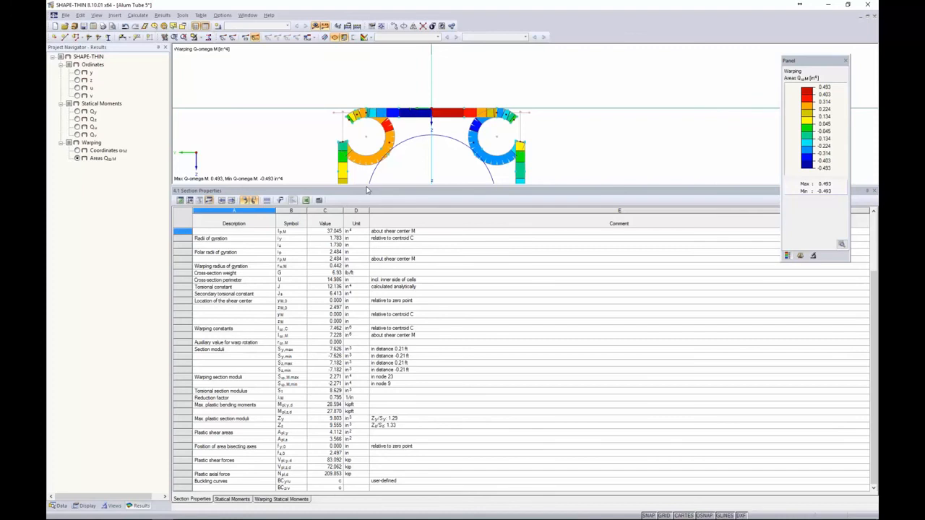
mouse_move(366, 191)
mouse_down()
mouse_move(368, 290)
mouse_move(332, 341)
mouse_up()
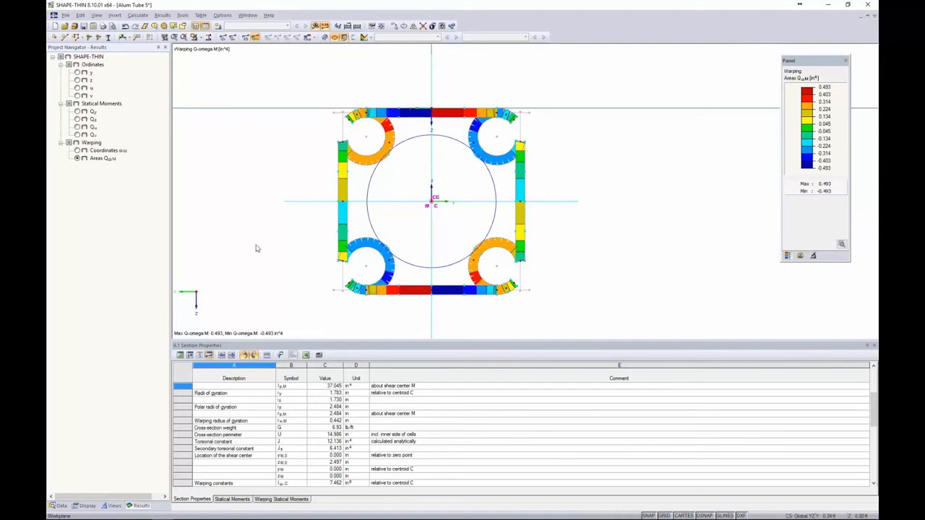
Enable the additional calculation of c/t parts and effective cross-section properties in the Alum Tube 5 model's general data.
click(57, 506)
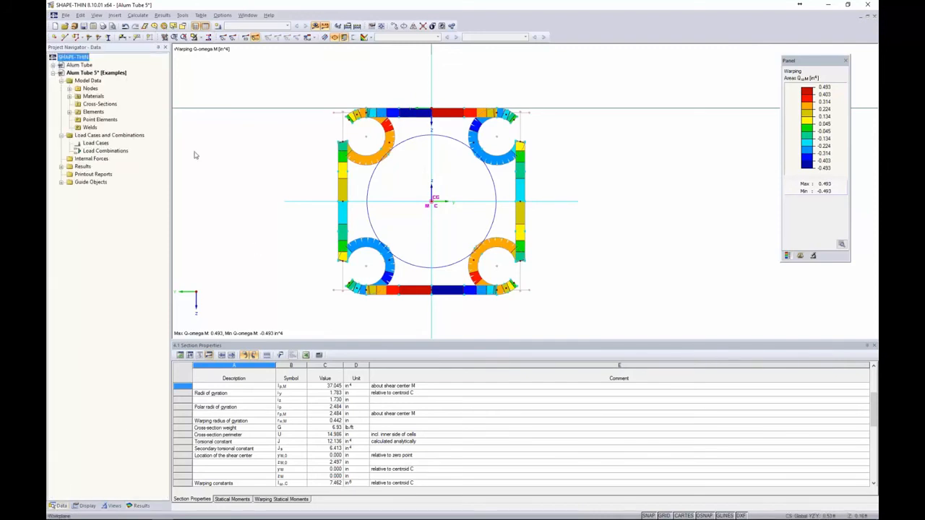
right_click(116, 74)
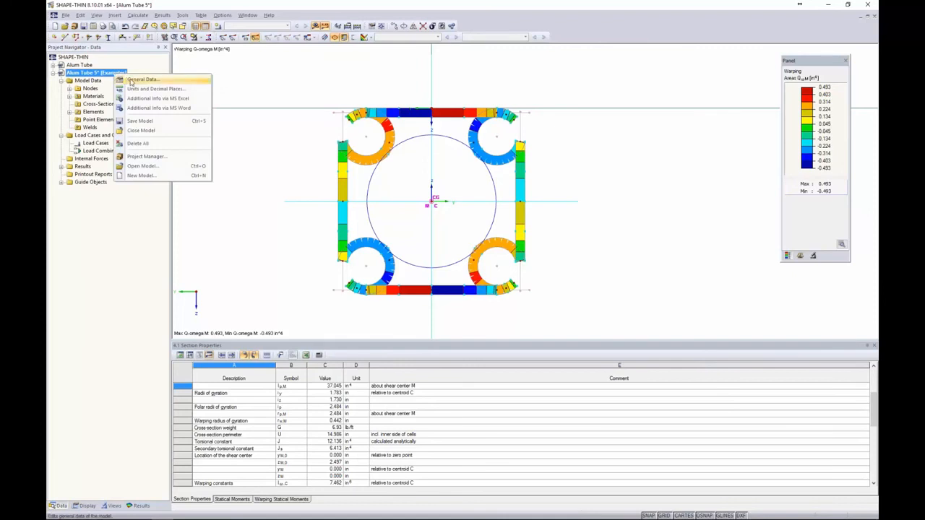
click(134, 79)
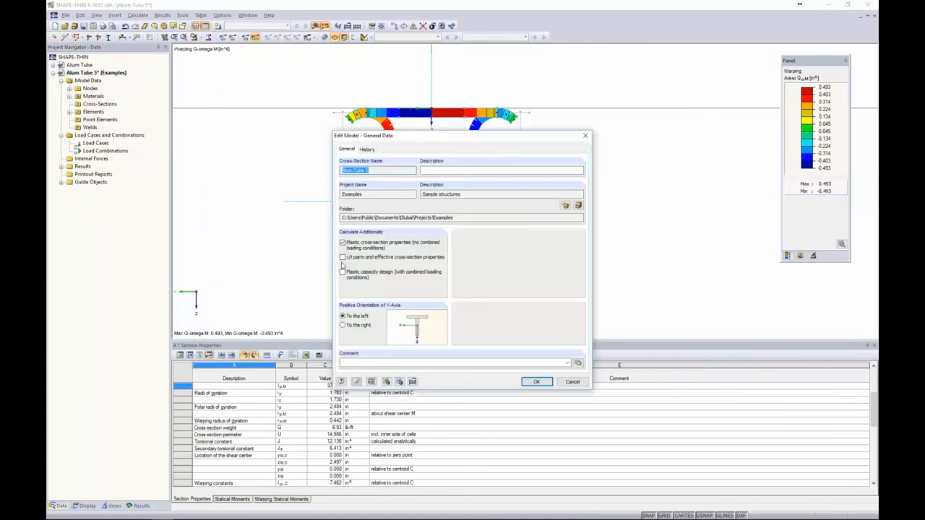
click(343, 257)
click(536, 382)
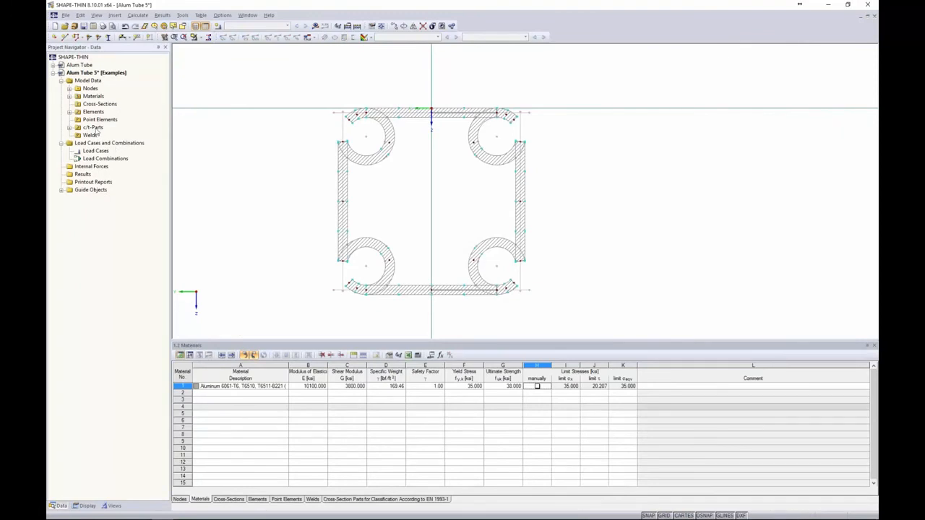
Delete all automatically generated c/t-parts from the model, 1 through 11.
click(70, 127)
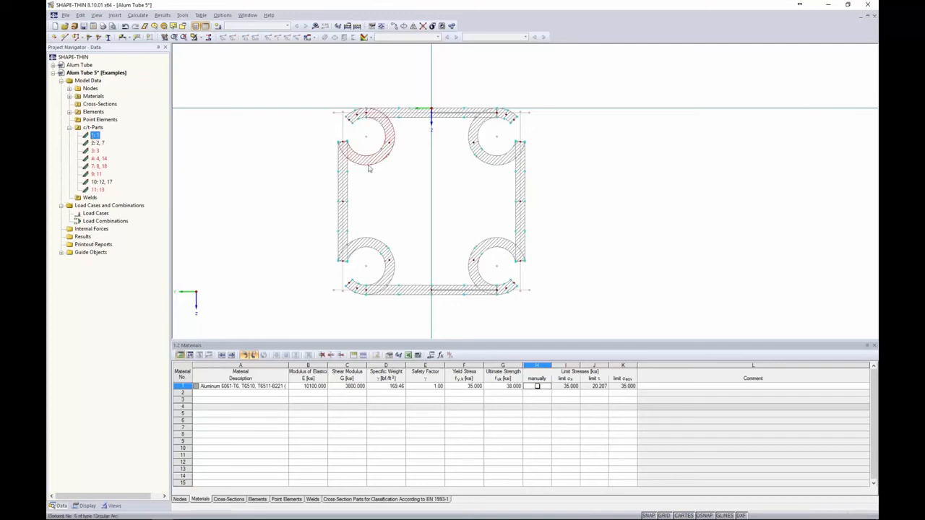
shift+click(101, 189)
key(Delete)
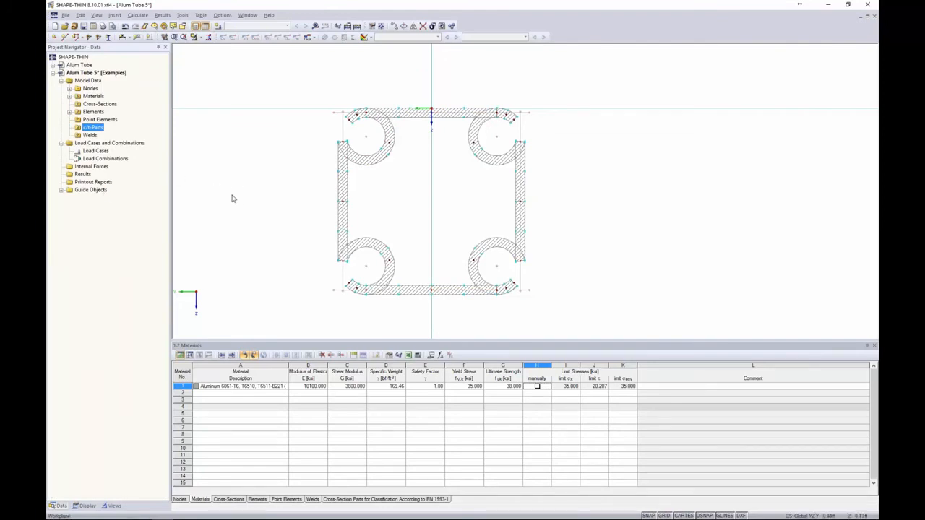
Bring up the c/t-parts data and display numbering in the model with the node numbers hidden.
click(336, 502)
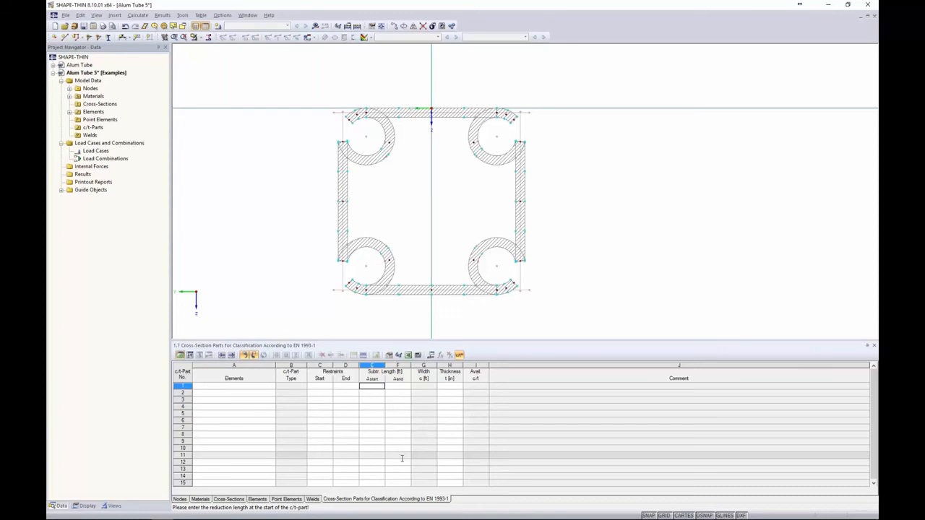
click(248, 387)
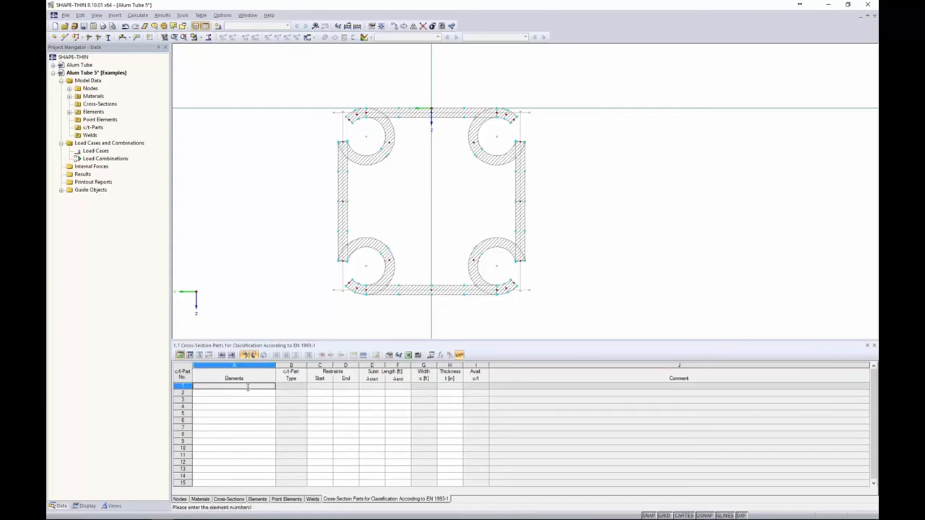
right_click(262, 226)
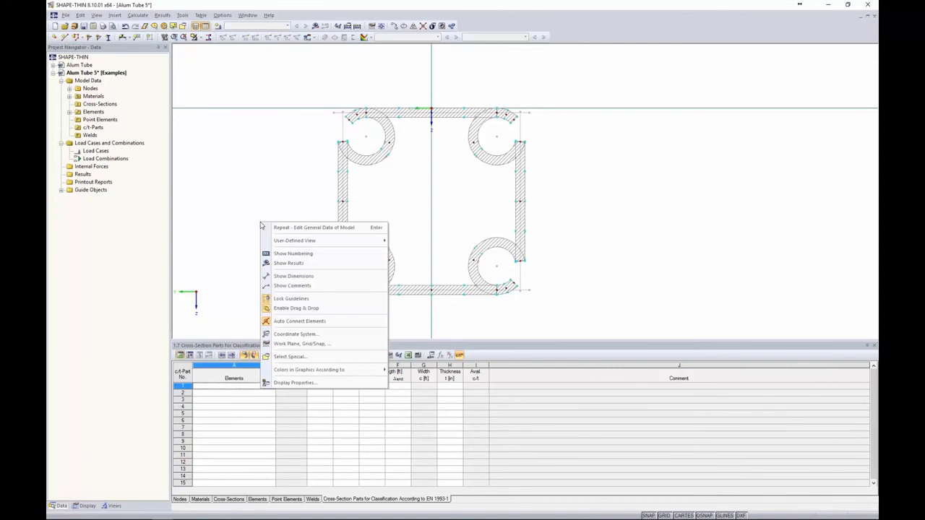
click(284, 254)
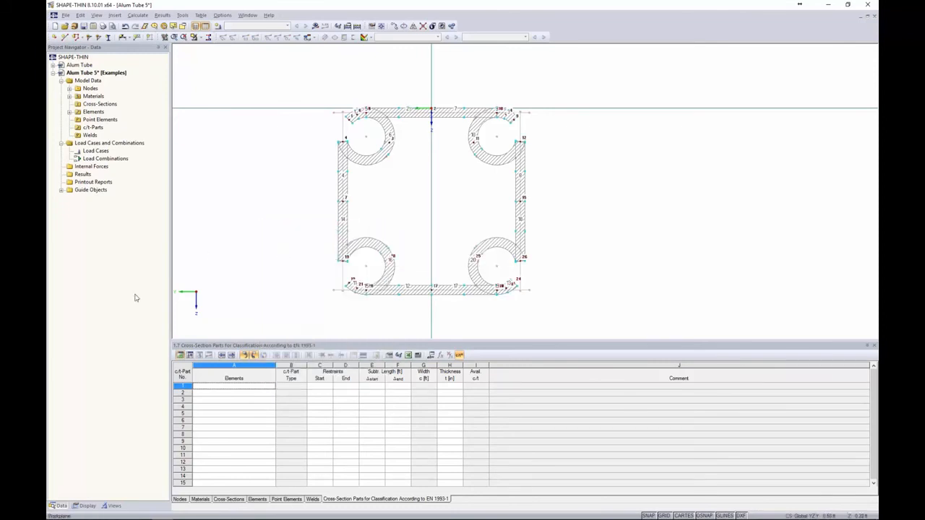
click(85, 506)
scroll(112, 331, down, 1)
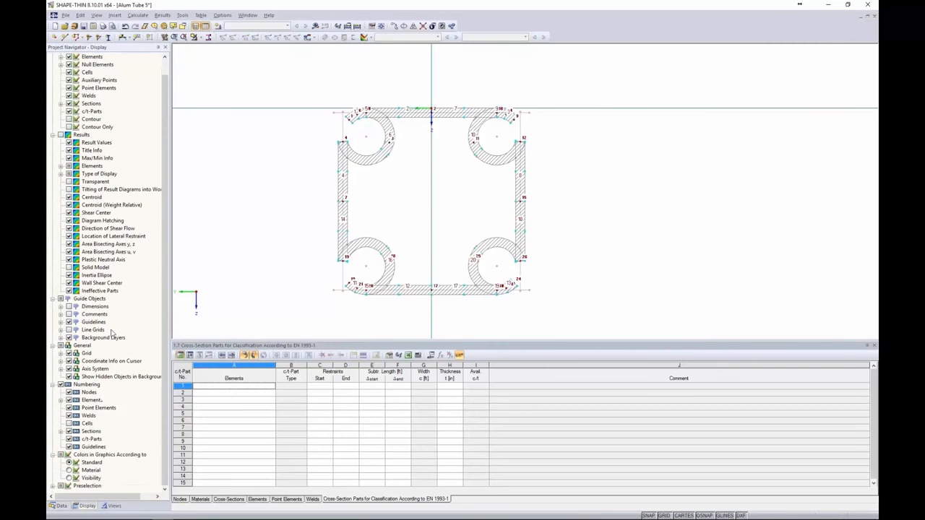
click(70, 407)
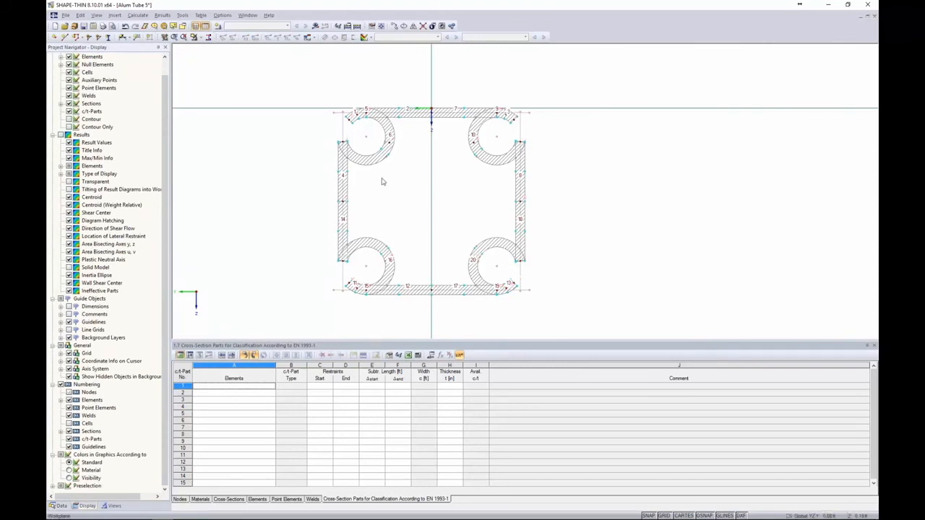
Define c/t-part 1 from elements 4 and 14, with restraints at both start and end.
click(231, 386)
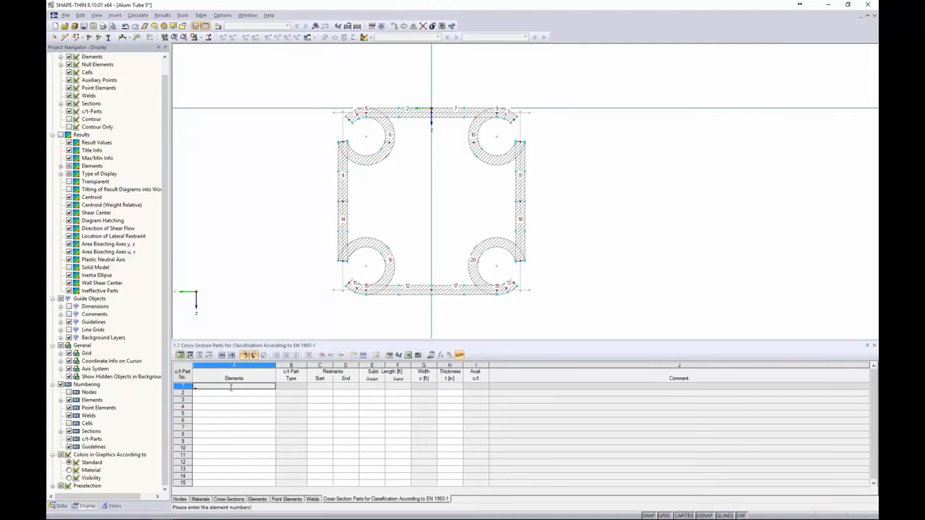
text(4,14)
key(Tab)
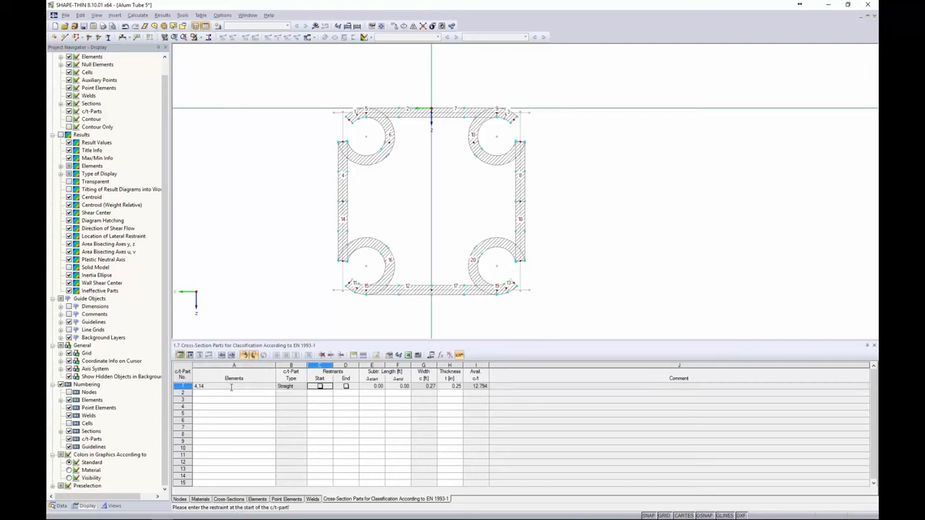
click(320, 386)
click(346, 387)
click(346, 387)
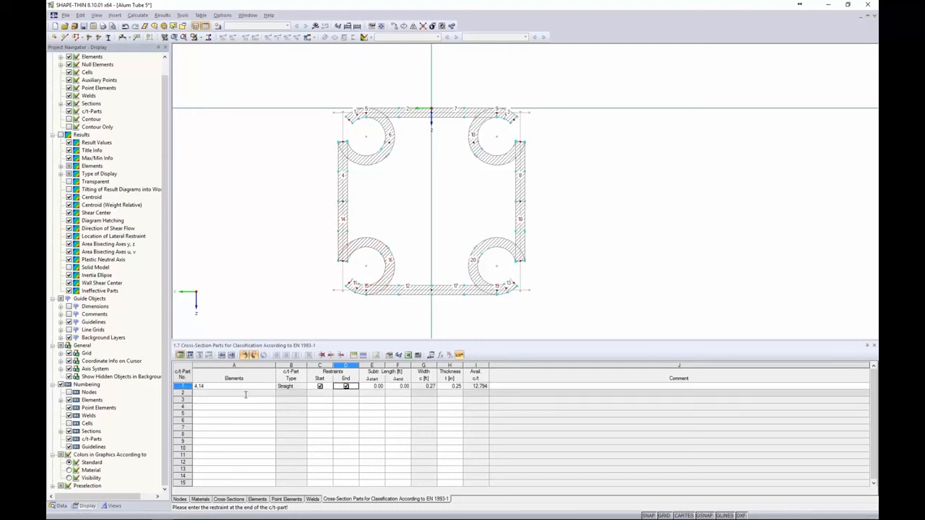
Define c/t-part 2 from elements 12 and 17, with restraints at both start and end.
click(244, 393)
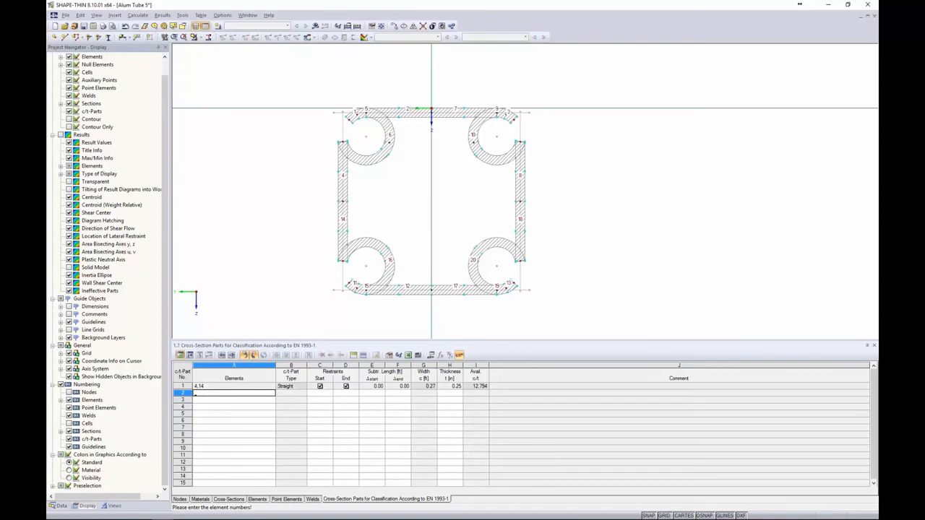
text(12,17)
key(Return)
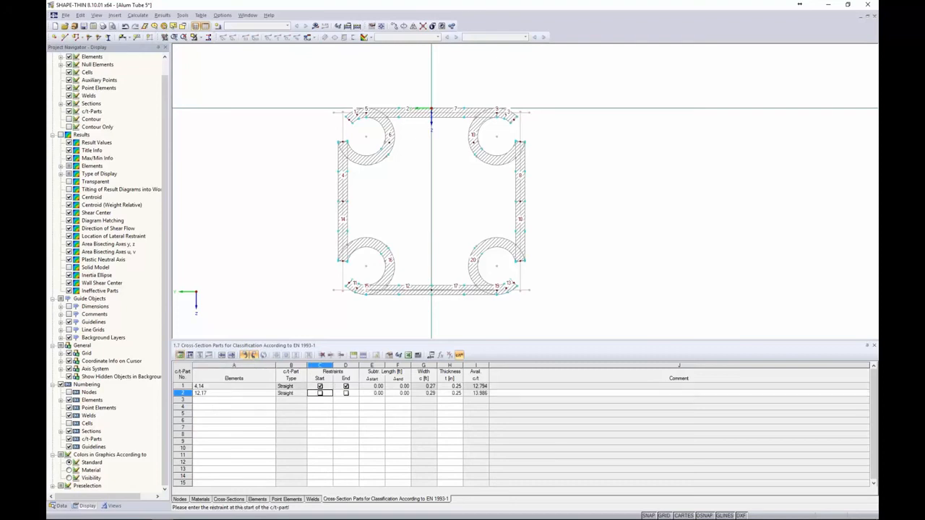
key(Return)
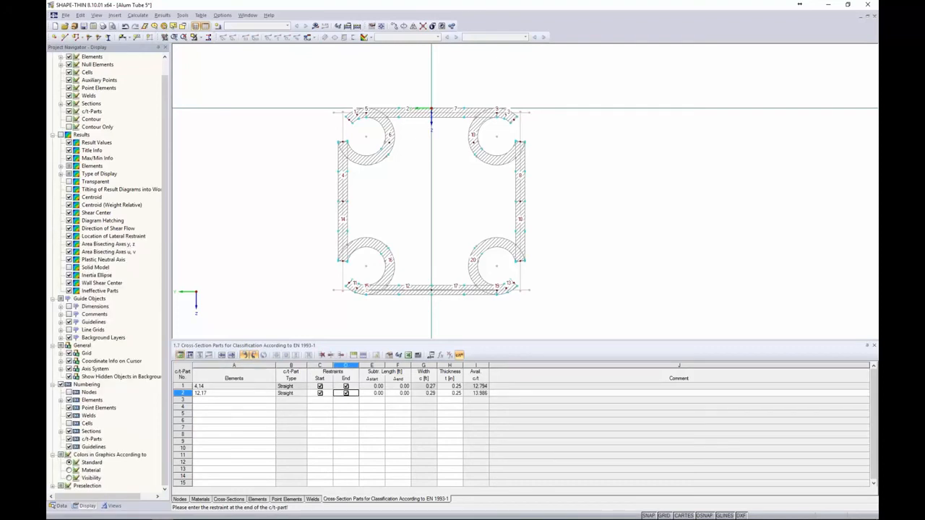
Define c/t-part 3 from elements 8 and 18, with restraints at both start and end.
click(239, 399)
text(8,1)
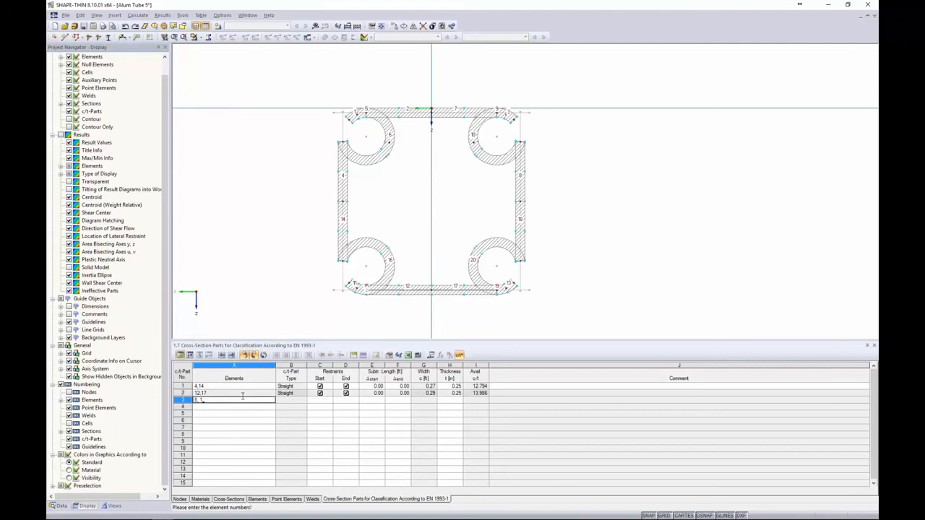
text(8)
key(Return)
key(Return)
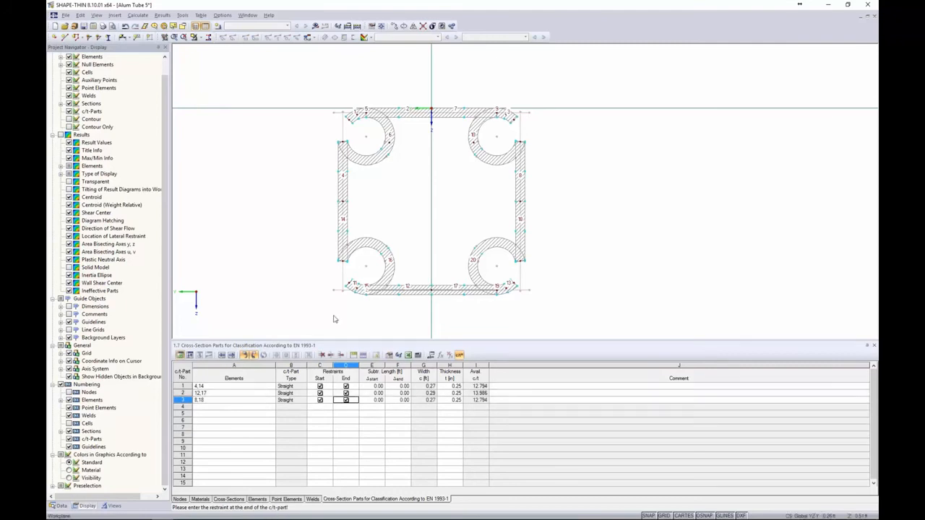
Define c/t-part 4 from elements 2 and 7, with restraints at both start and end.
click(200, 409)
text(2,)
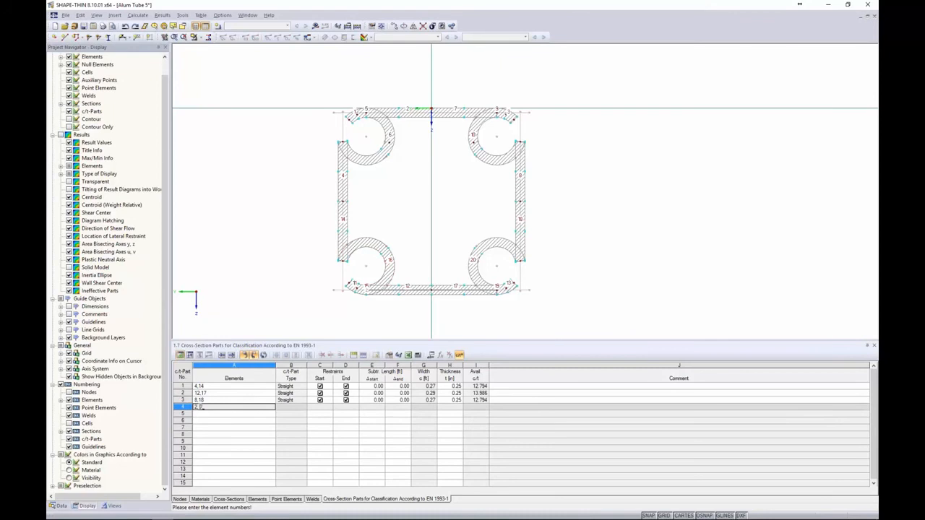
text(7)
key(Return)
key(Return)
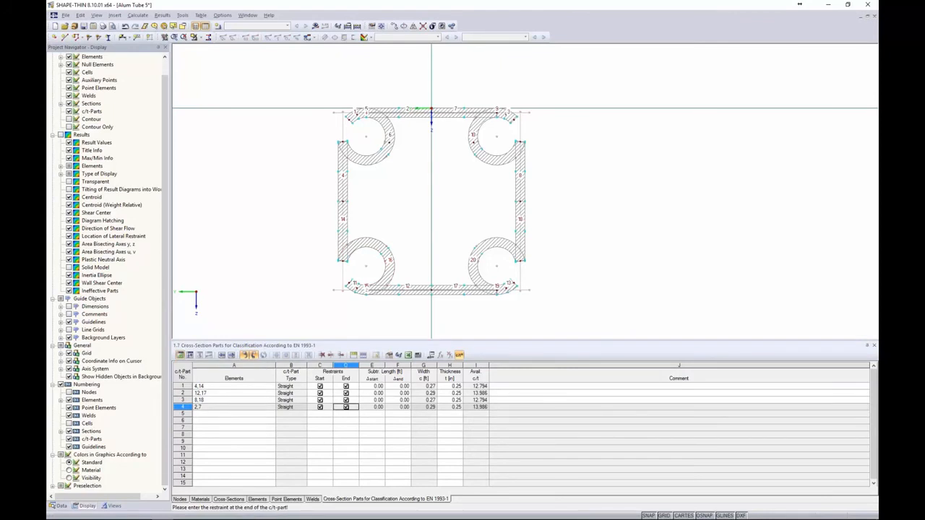
Try to calculate the results of the Alum Tube 5 cross-section.
click(315, 26)
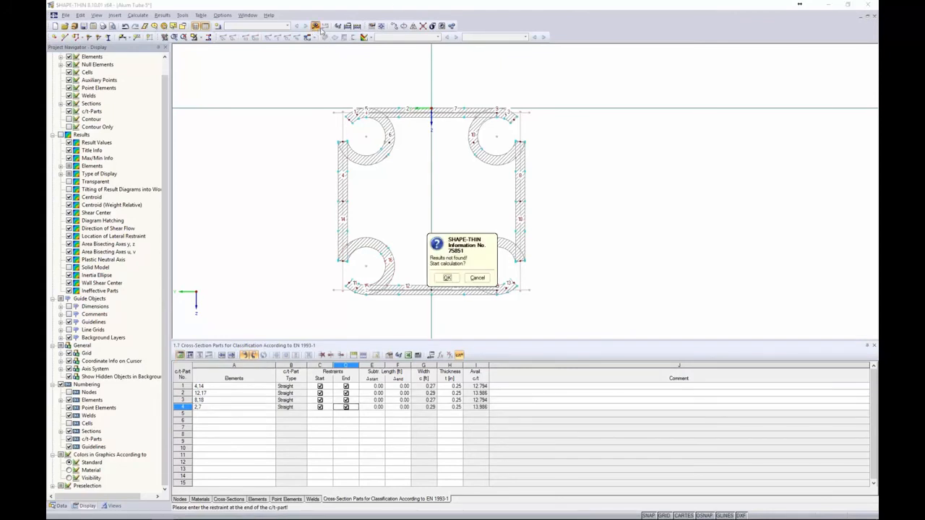
click(452, 279)
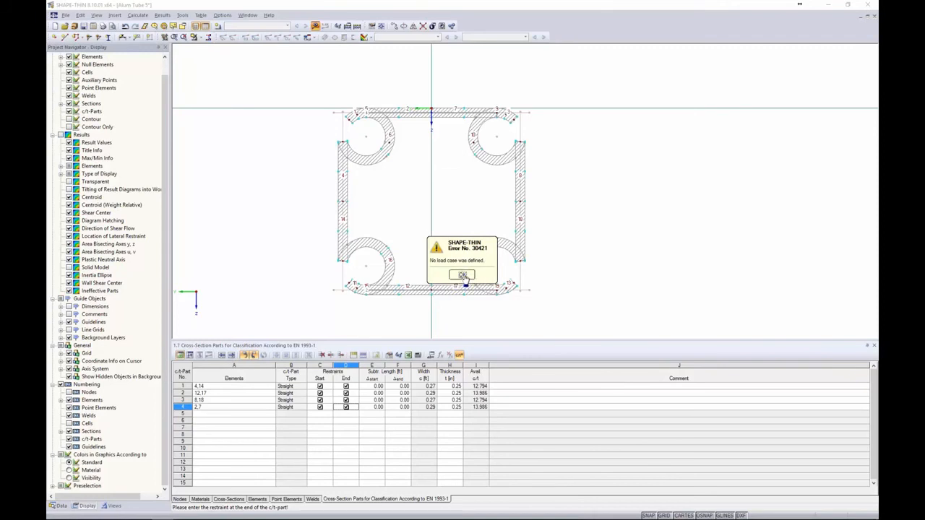
click(463, 276)
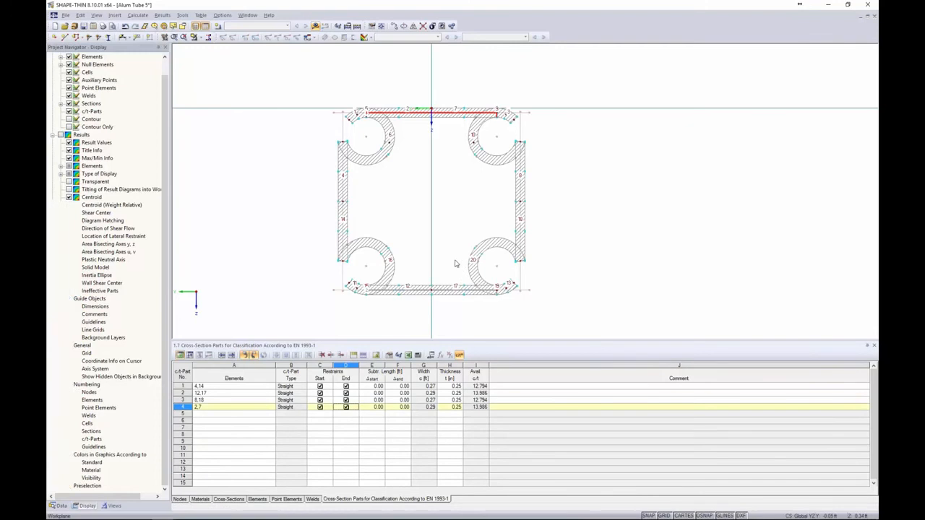
click(455, 242)
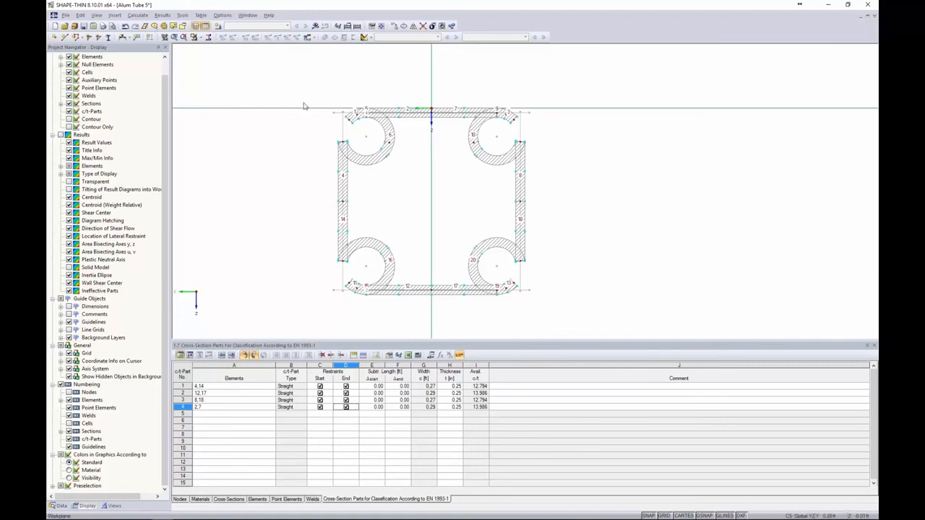
Create load case LC1 in the Dead action category and give member 1 an axial force of 1 kip.
click(217, 27)
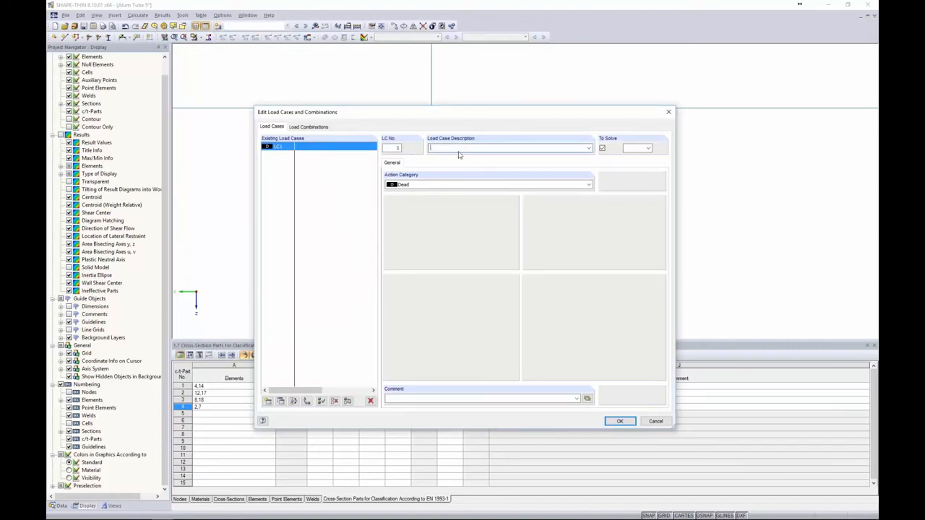
click(619, 420)
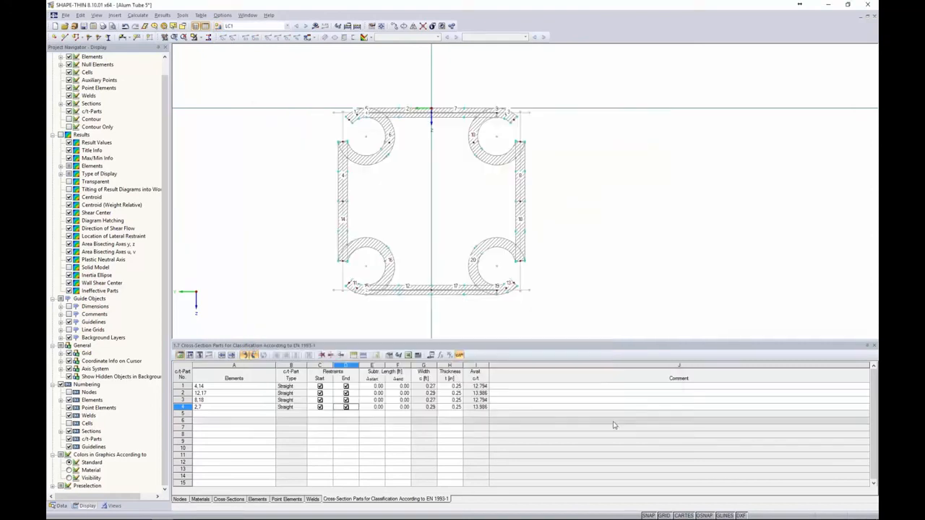
click(199, 355)
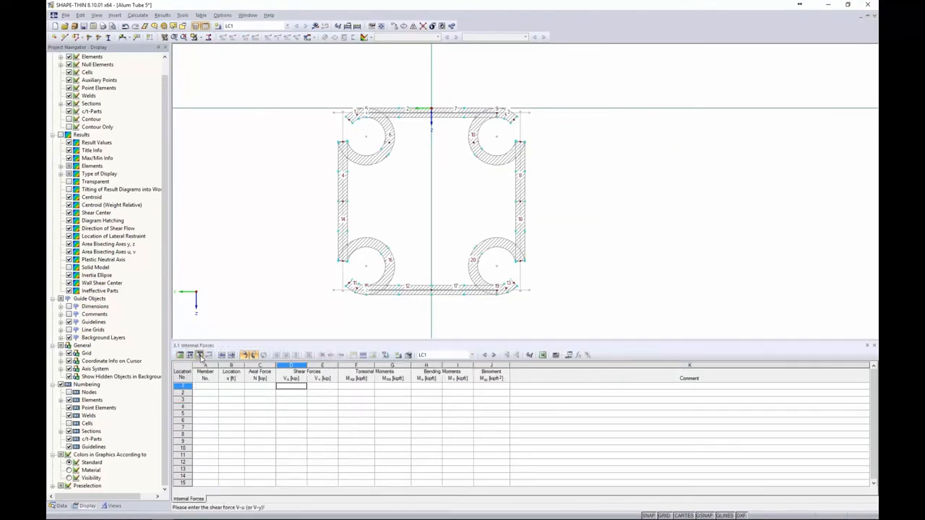
click(205, 386)
text(1)
click(261, 387)
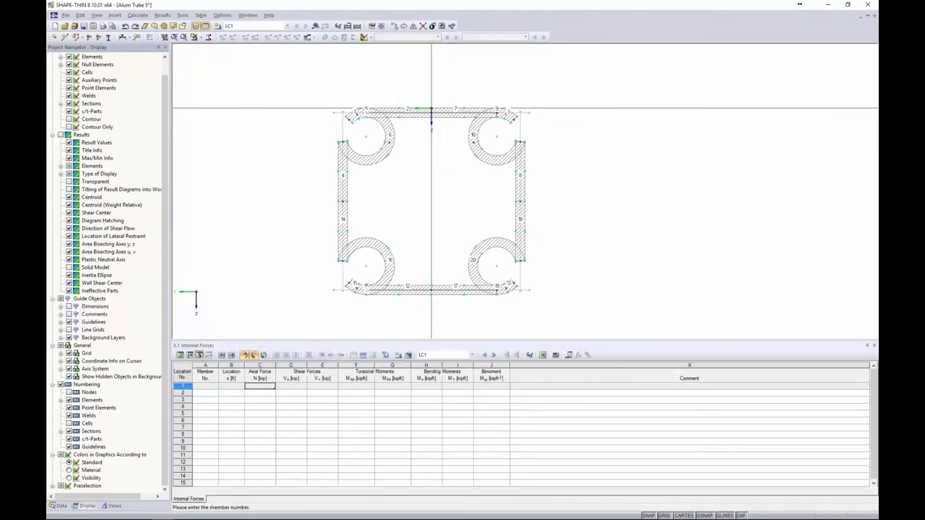
text(1)
key(Tab)
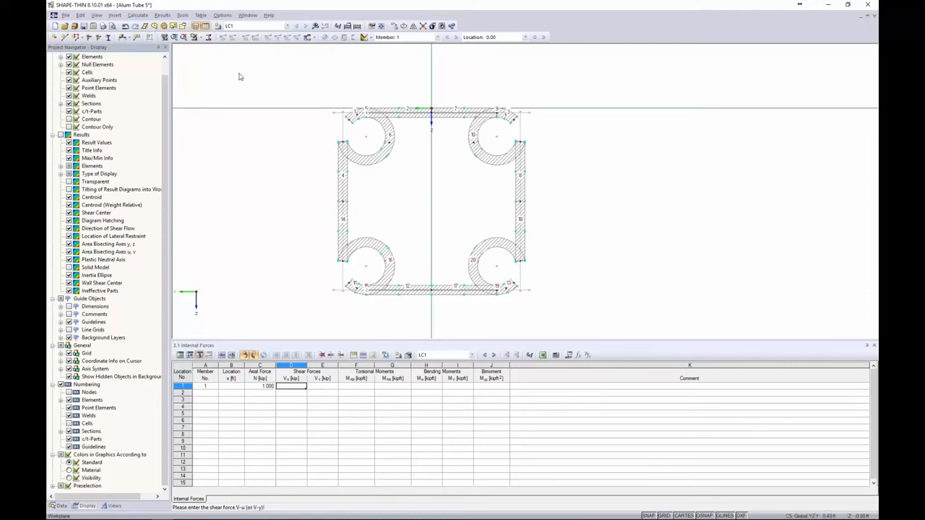
Switch to the Alum Tube model and display its normal stress σx and shear stress τ diagrams.
click(249, 16)
click(264, 116)
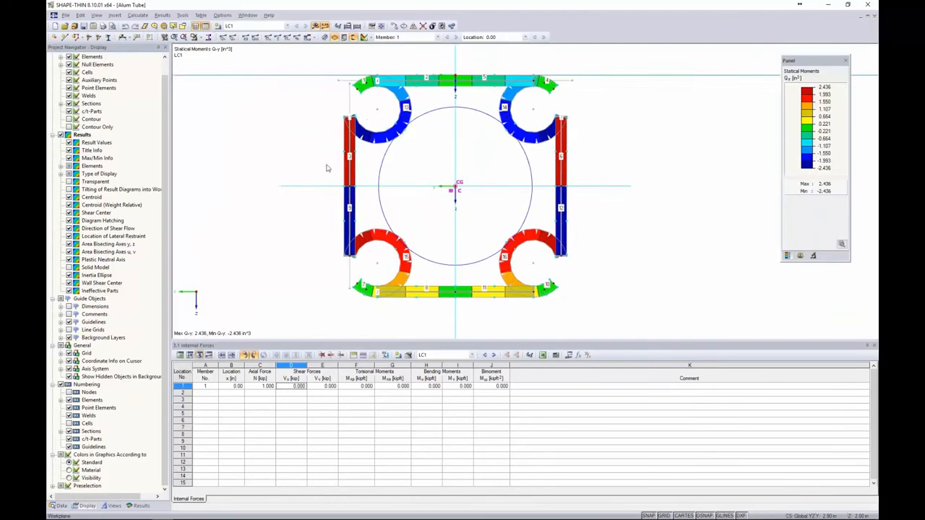
click(139, 506)
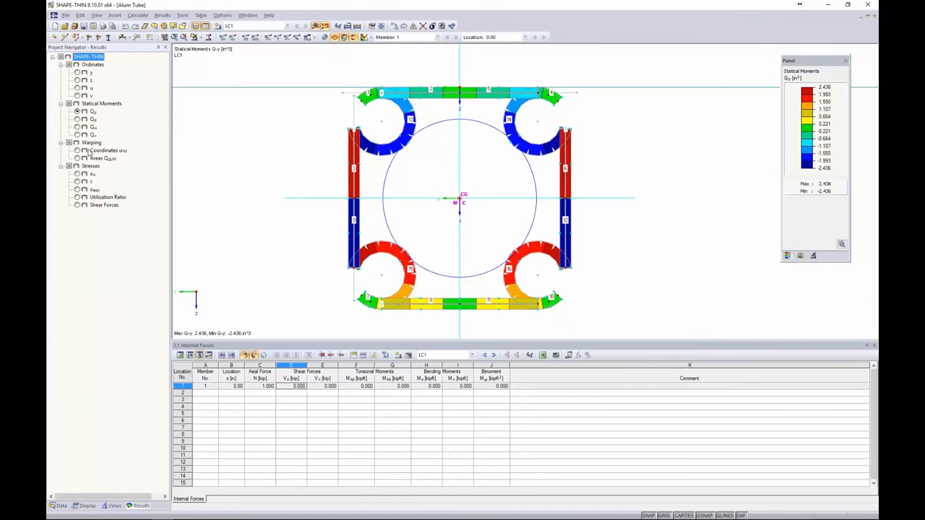
click(78, 174)
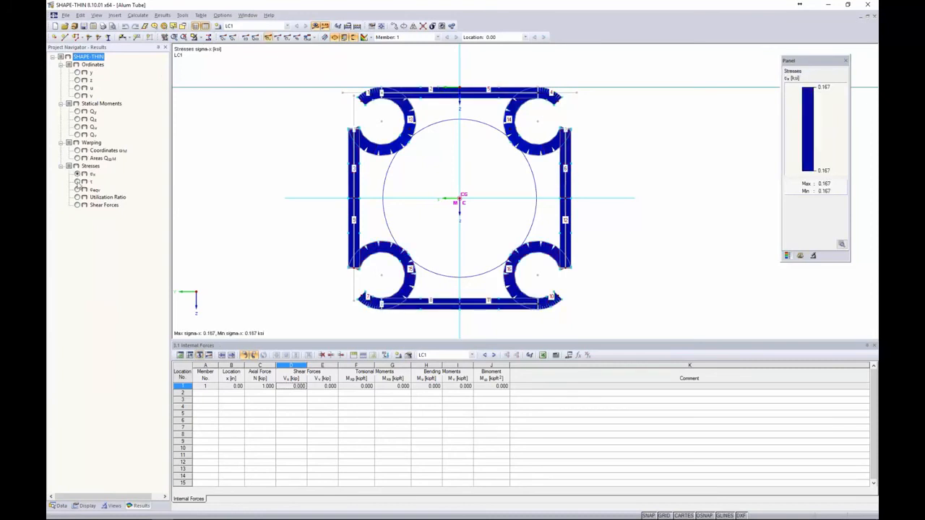
click(78, 181)
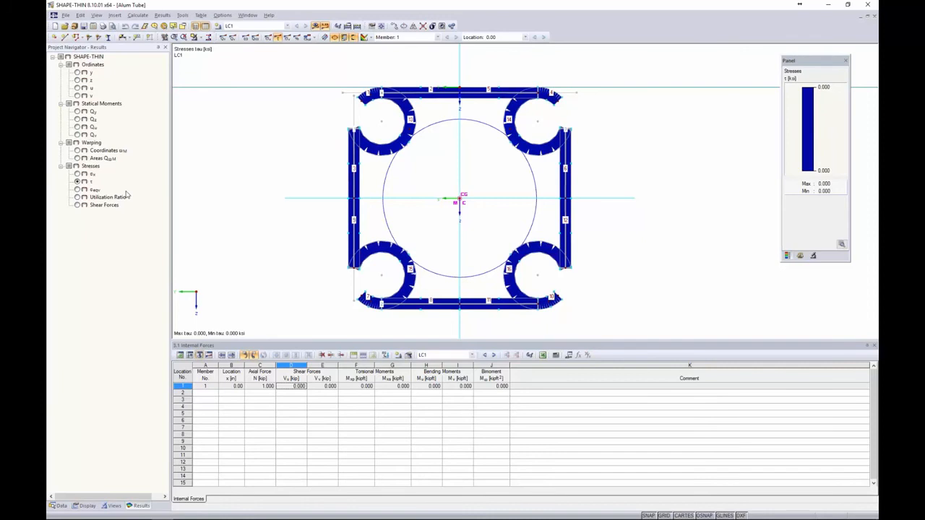
click(77, 174)
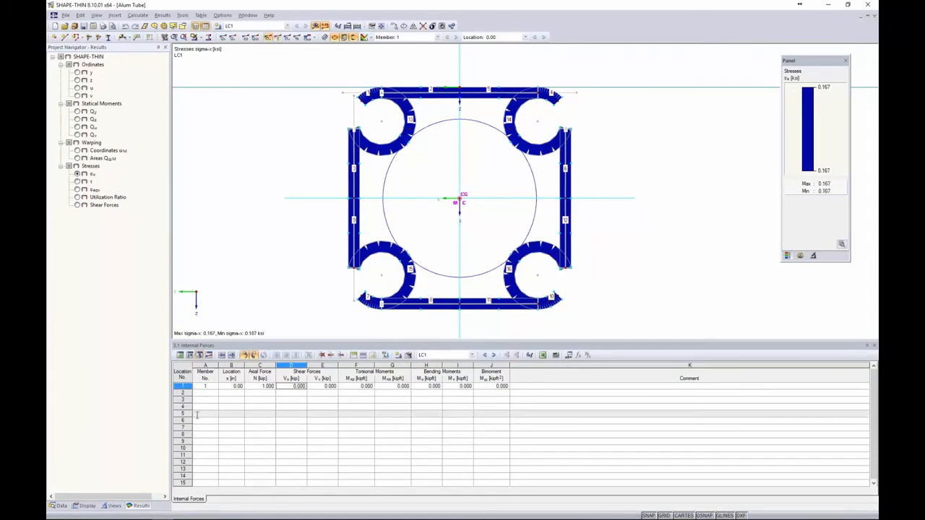
Examine the calculated section properties of the Alum Tube model in an enlarged results table.
click(208, 355)
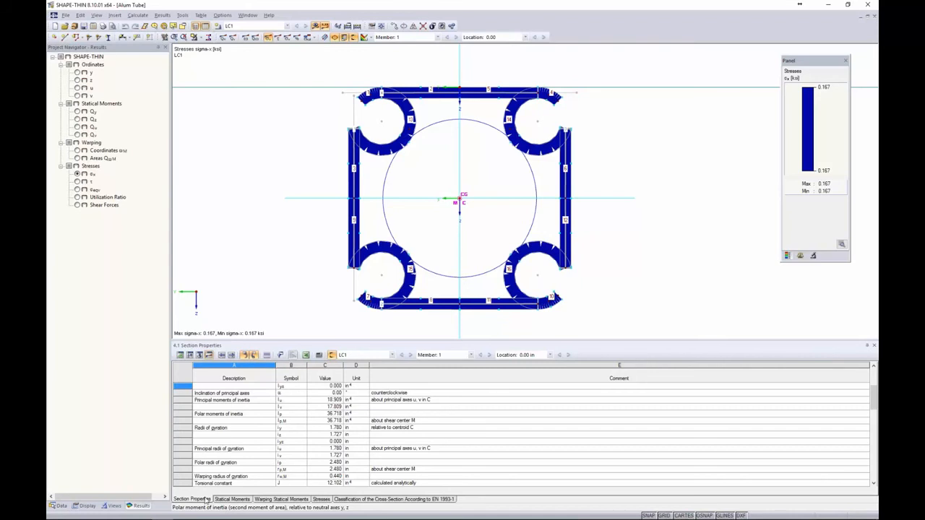
drag(256, 339, 272, 231)
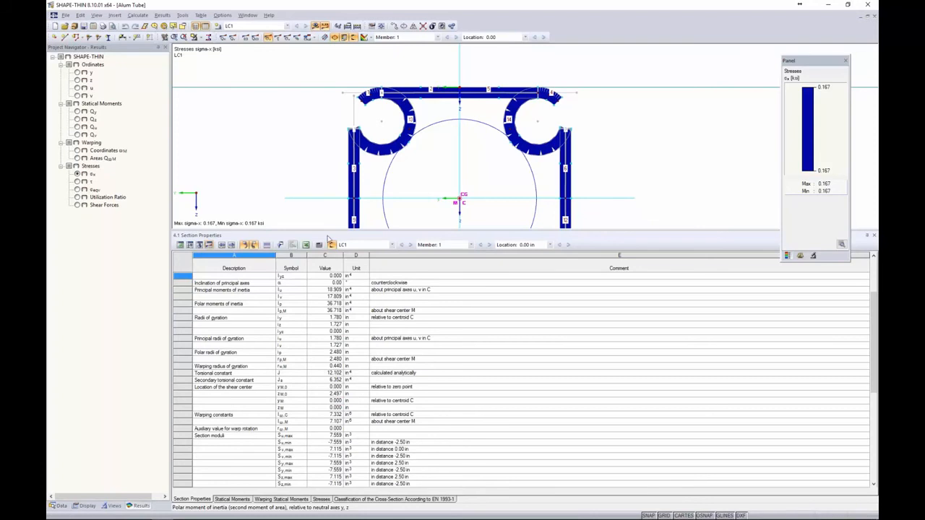
drag(328, 235, 328, 344)
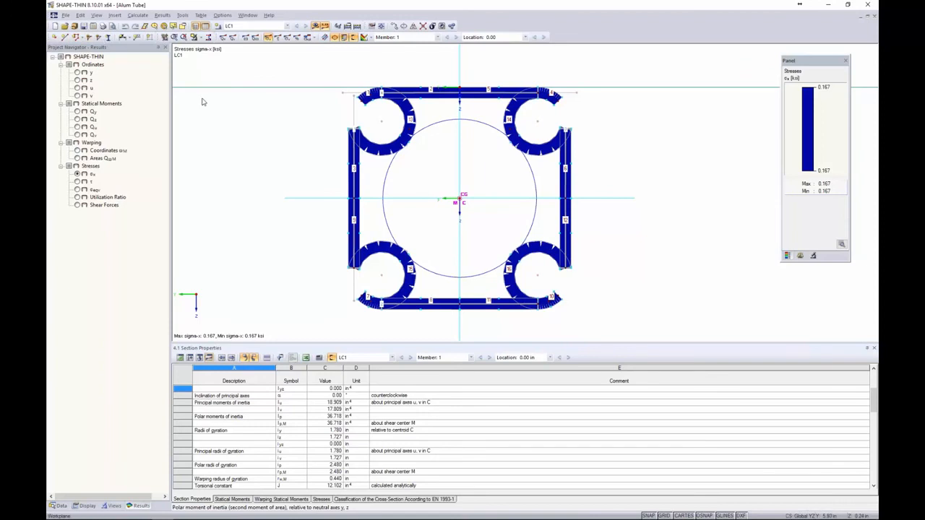
Switch to RFEM and create a 3D model named Alum 10 using ASCE 7-10 with automatic load combinations, shown in a maximized window.
key(alt+Tab)
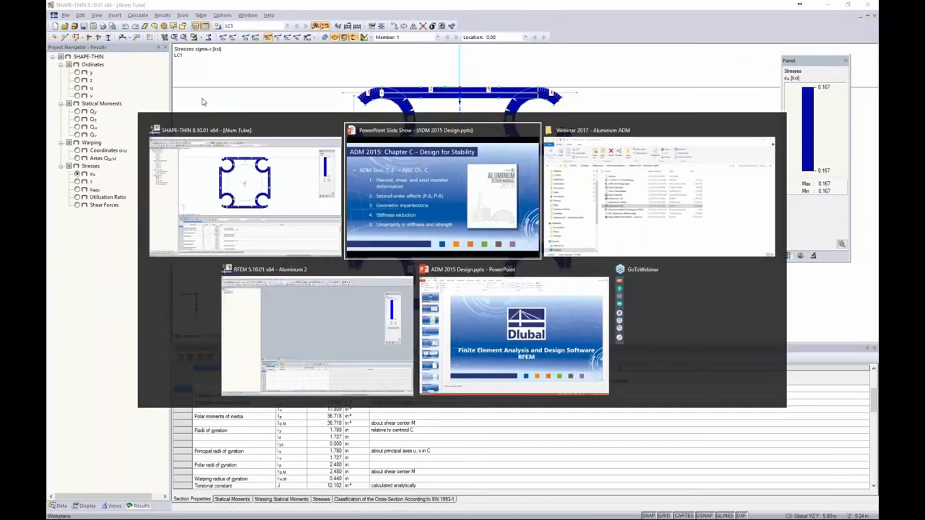
click(314, 309)
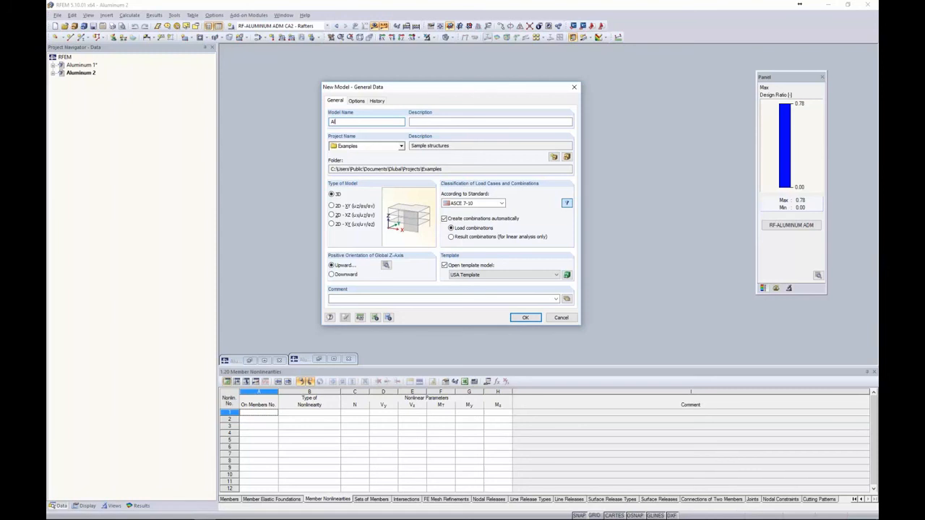
text(um 10)
click(471, 204)
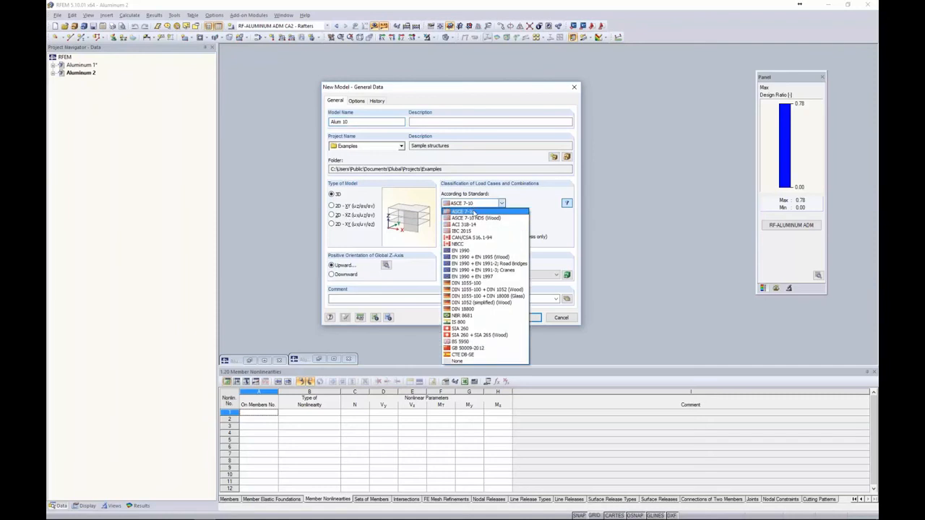
click(475, 212)
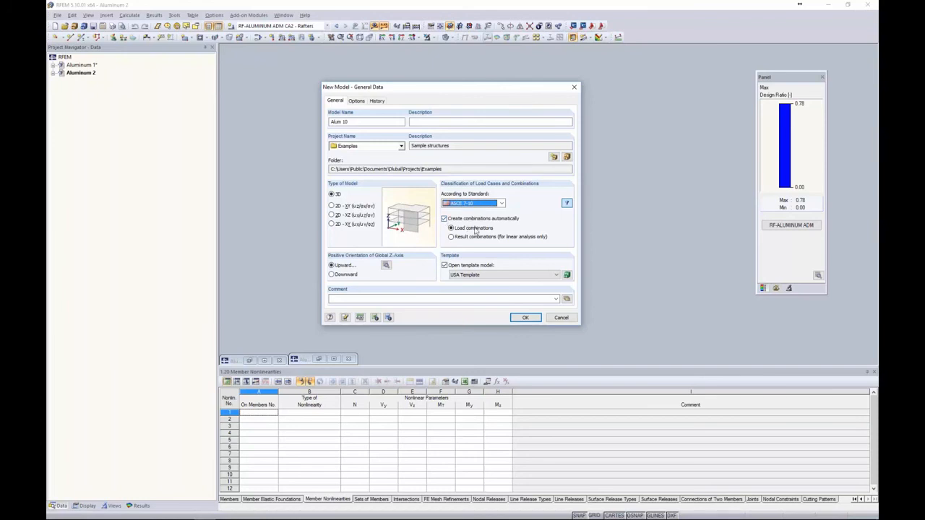
click(526, 319)
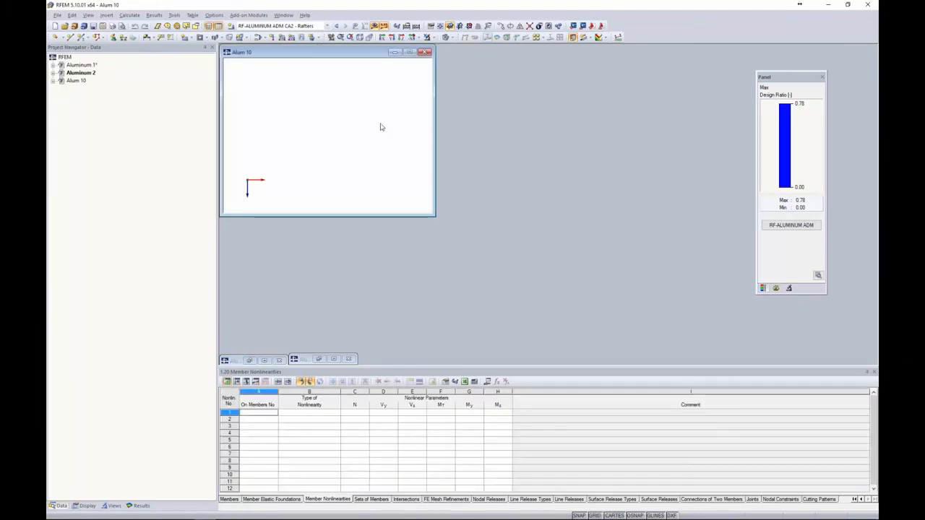
double_click(347, 56)
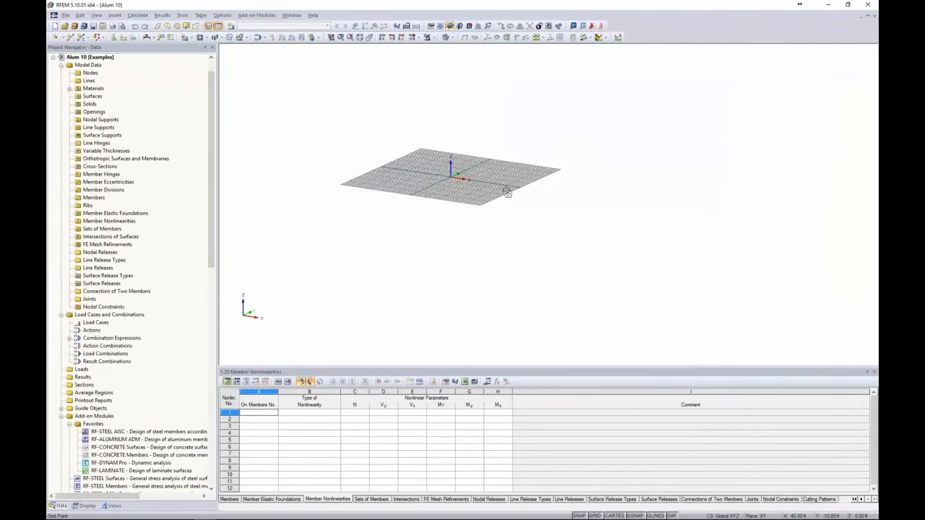
Open the 3D Hall generator for member models.
key(F8)
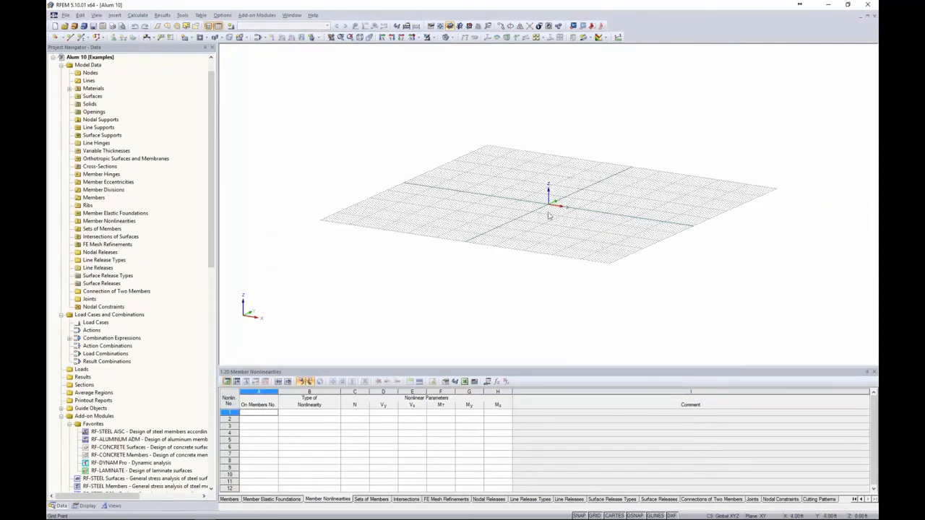
scroll(547, 210, up, 3)
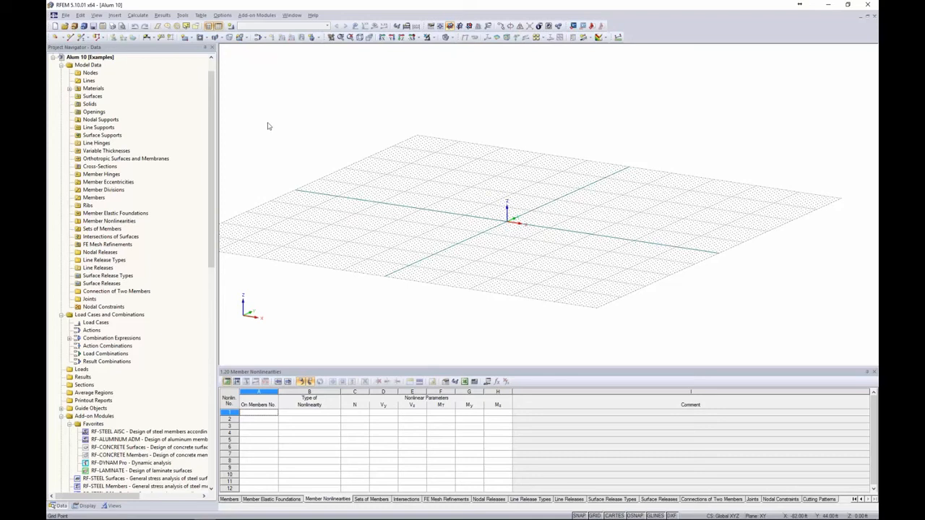
click(180, 15)
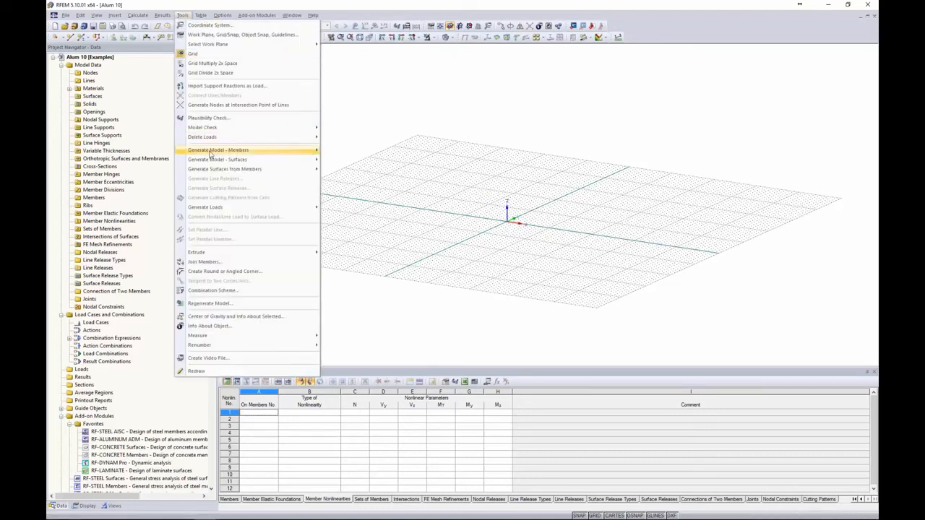
mouse_move(210, 152)
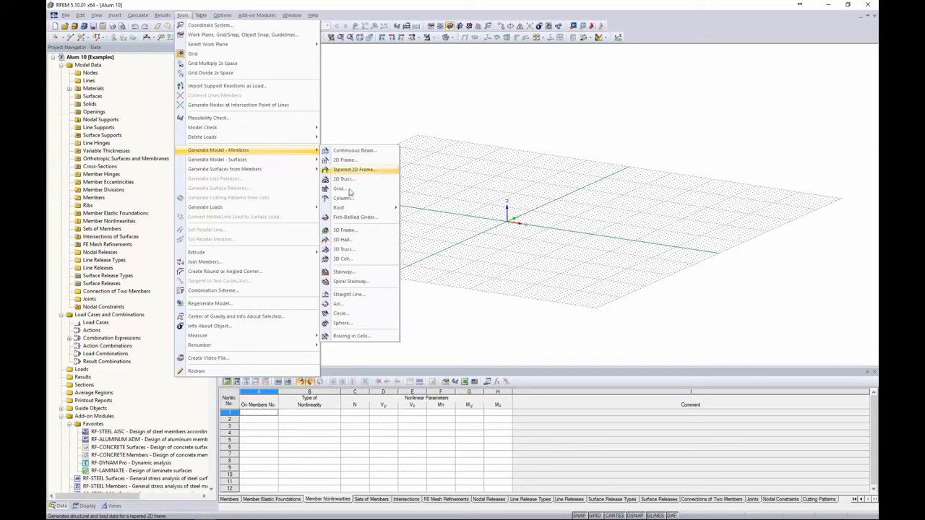
click(347, 240)
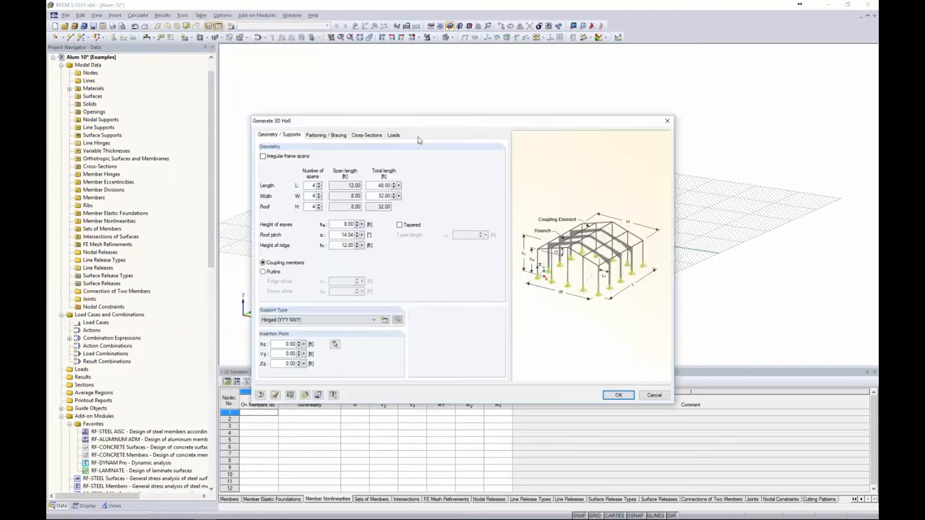
drag(419, 126, 424, 102)
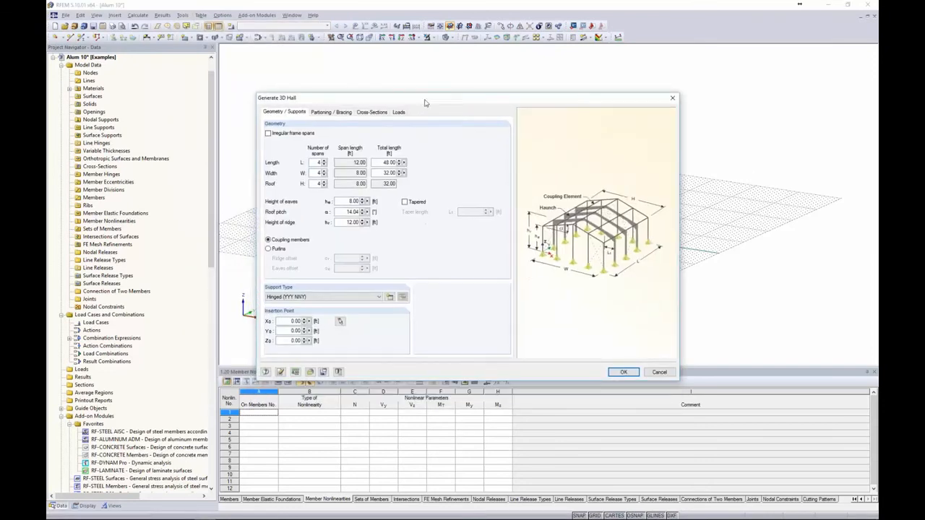
Define the hall with 48 ft length, 32 ft width, 8 ft eaves height, 12 ft ridge height and coupling members.
double_click(386, 163)
double_click(387, 174)
click(388, 175)
drag(383, 162, 417, 163)
text(4)
click(341, 163)
click(390, 173)
click(360, 172)
drag(349, 202, 383, 202)
text(8)
key(Tab)
key(Tab)
text(1)
key(Tab)
click(268, 249)
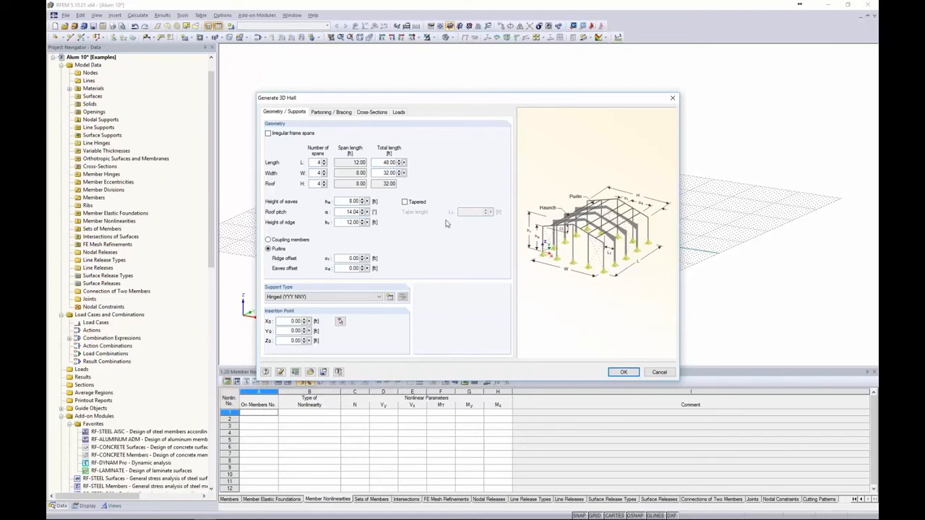
click(268, 239)
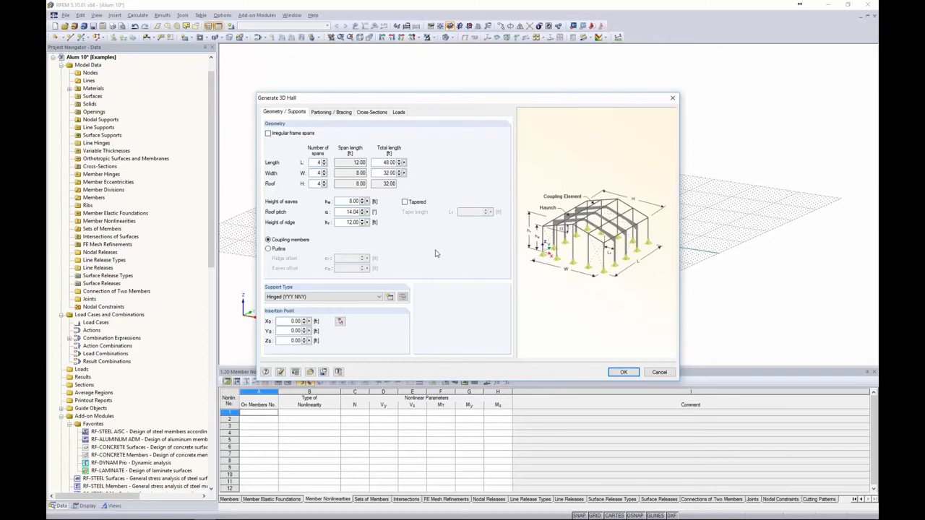
Review the hall's support type choices and the nonlinearity options available for a new nodal support.
click(323, 298)
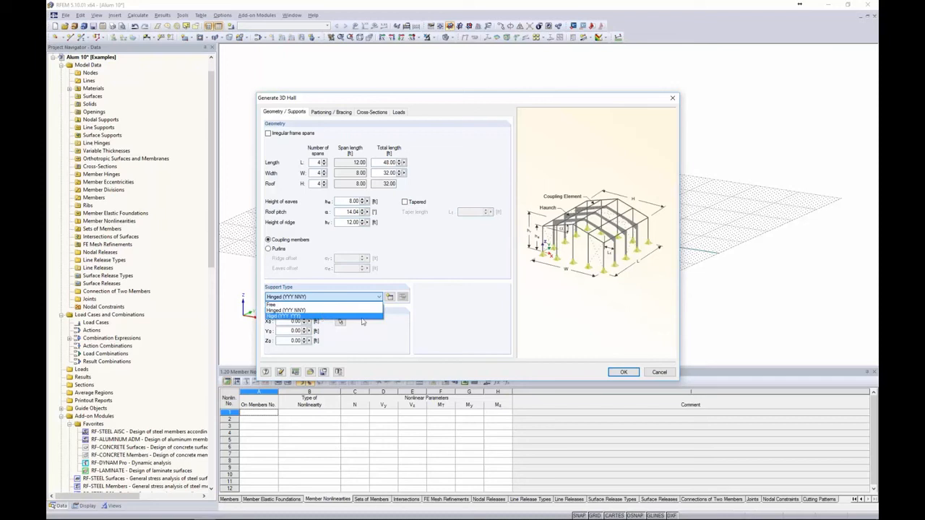
click(417, 319)
click(390, 298)
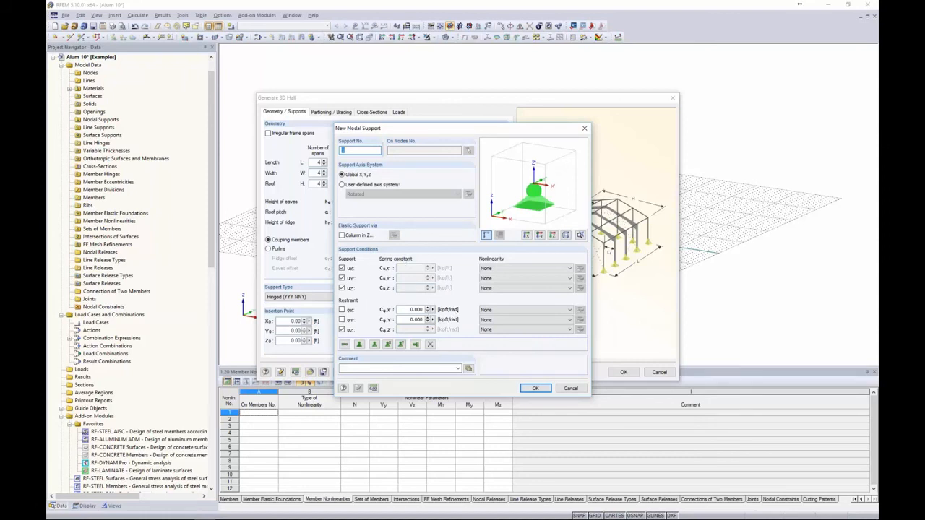
click(514, 278)
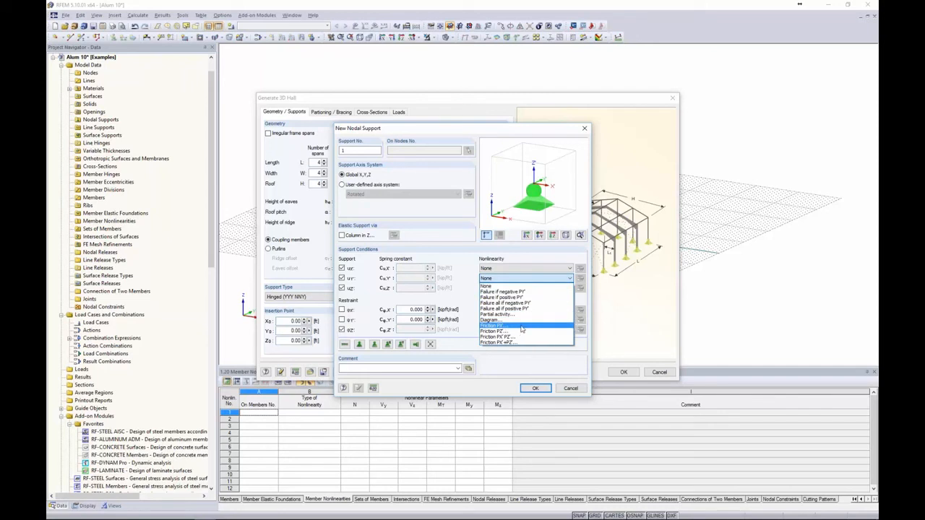
click(474, 295)
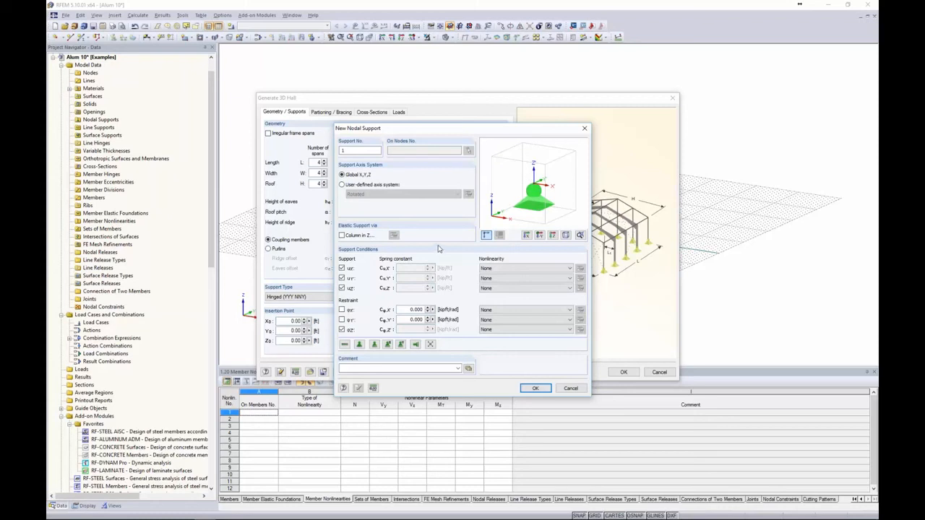
click(571, 388)
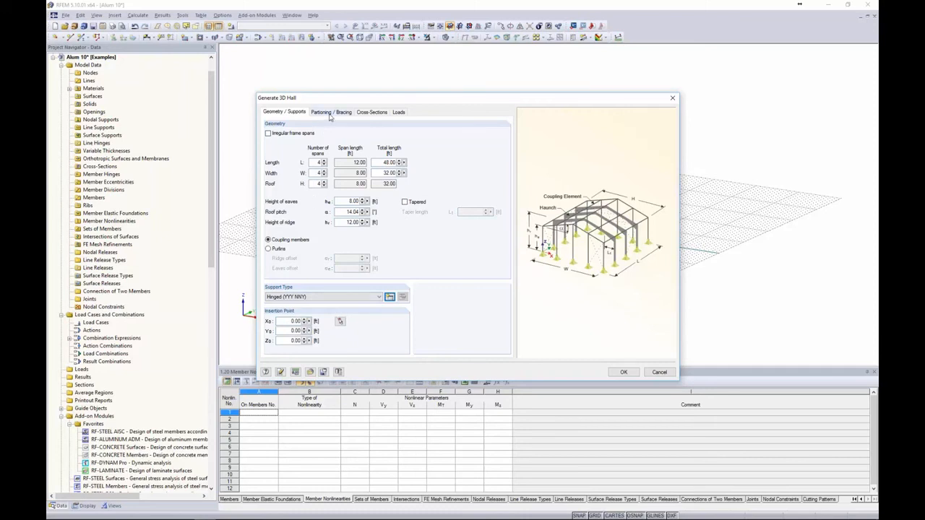
Check the bracing bay positions of the front and rear gables, both side walls and the roof.
click(330, 115)
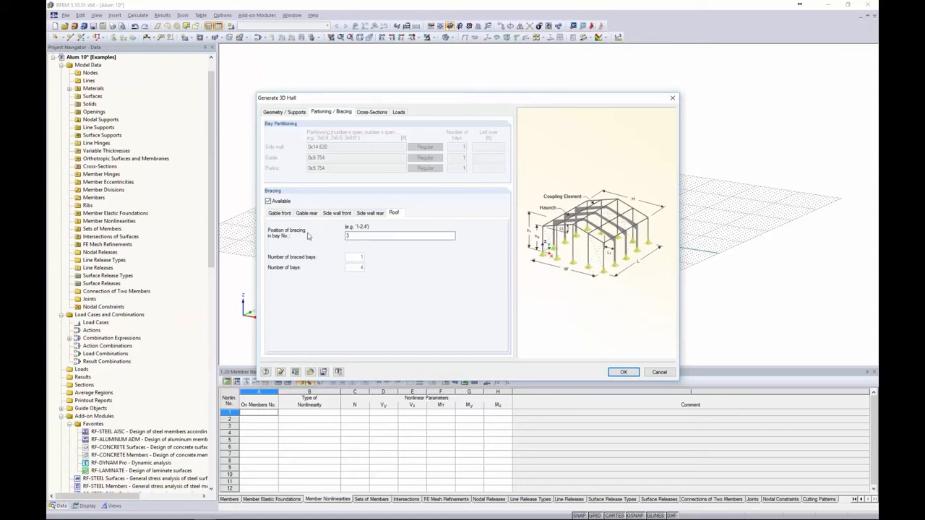
click(284, 214)
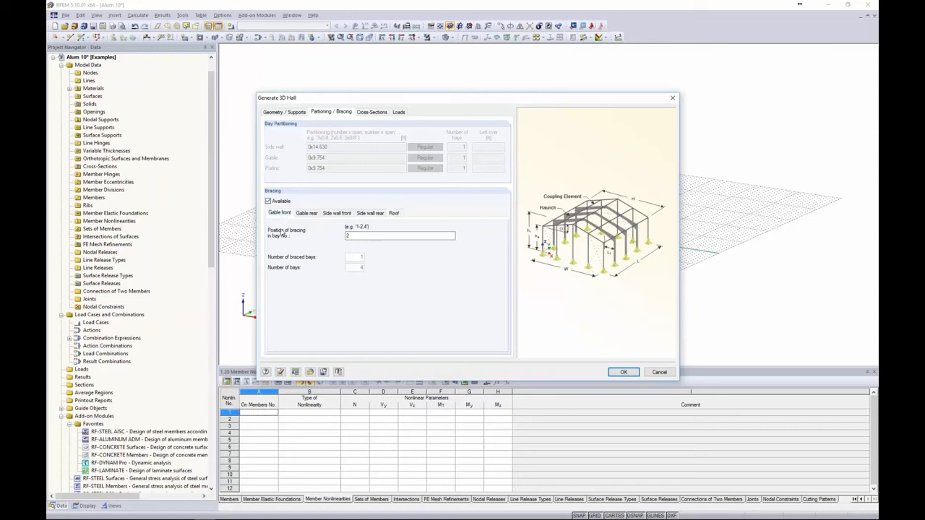
click(352, 235)
click(308, 214)
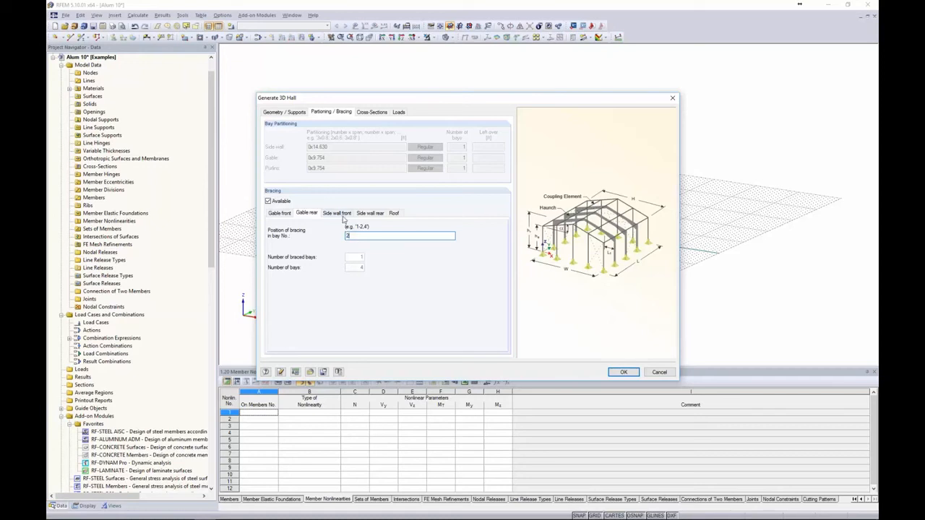
click(344, 215)
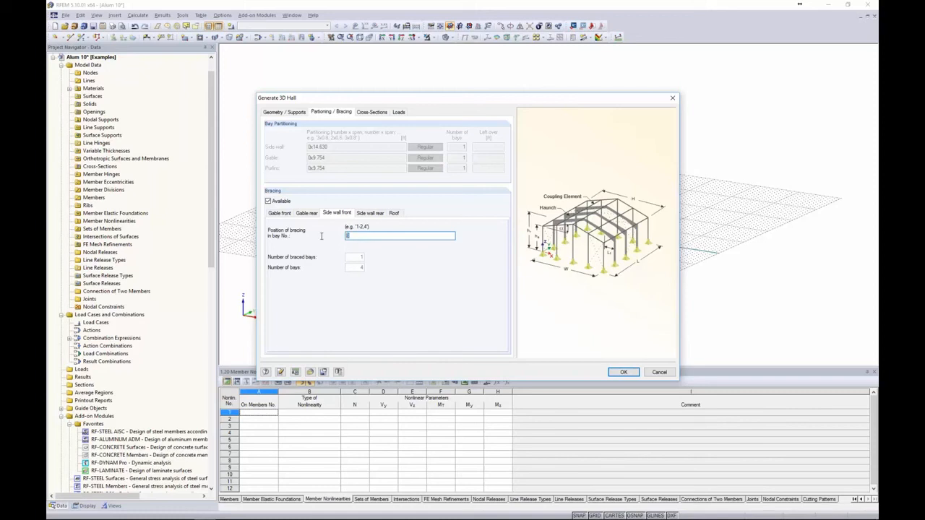
click(369, 213)
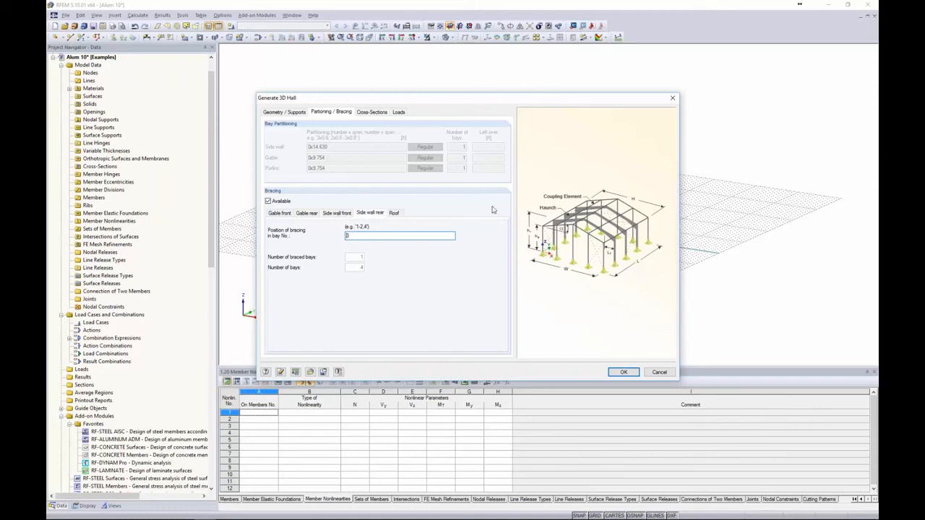
click(395, 213)
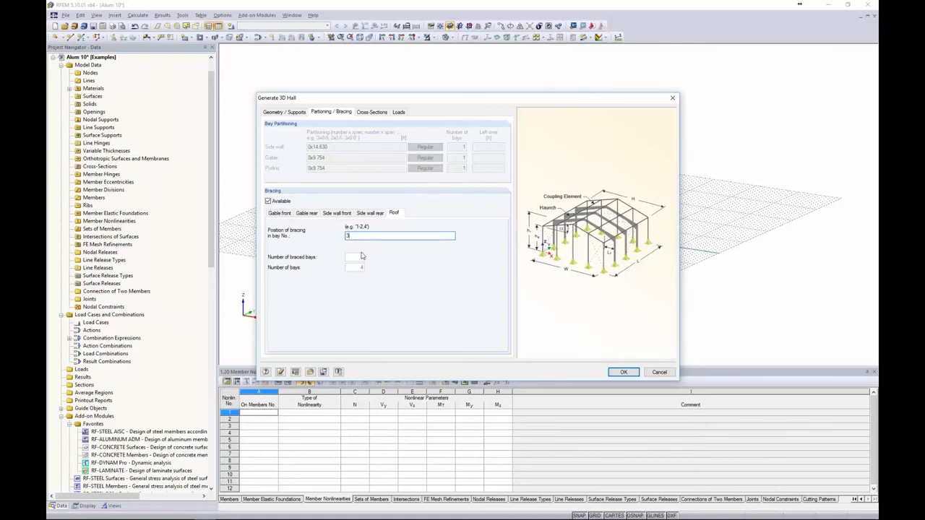
Open the rolled square and rectangular hollow section library for the hall's frame columns.
click(370, 113)
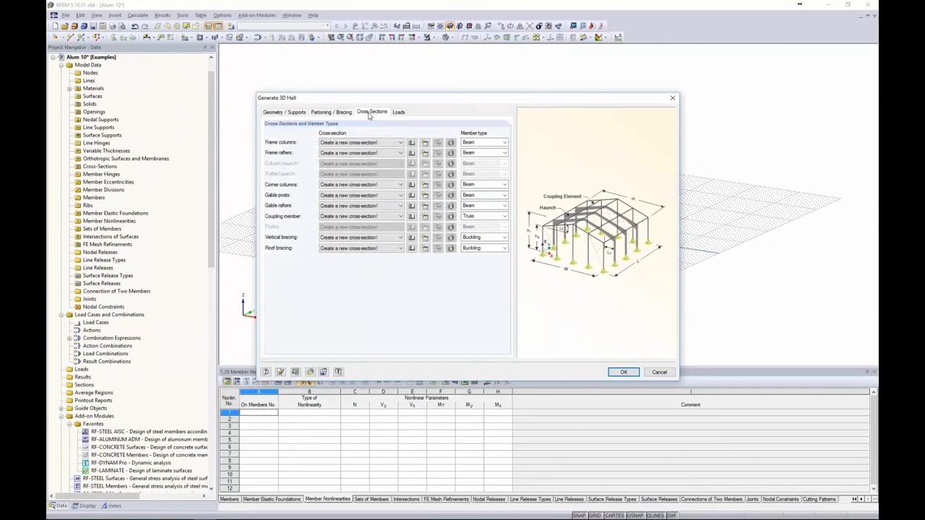
click(411, 144)
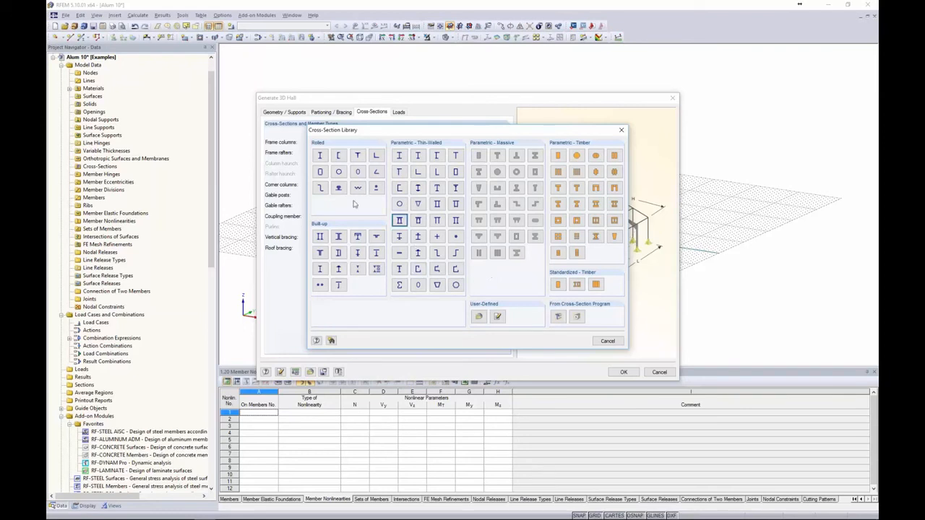
click(319, 175)
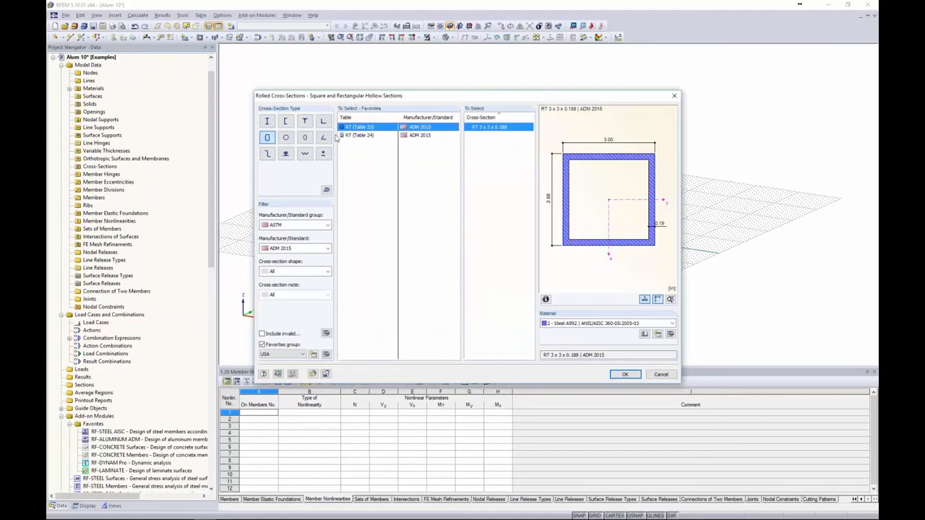
Browse the complete ADM 2015 hollow section list with the favorites filter off, and restore the USA favorites group.
click(262, 344)
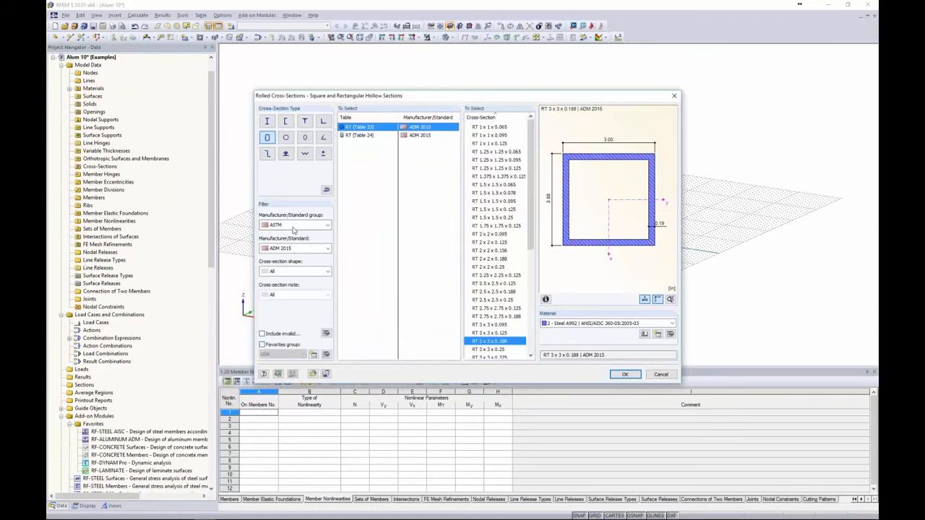
click(292, 225)
click(287, 255)
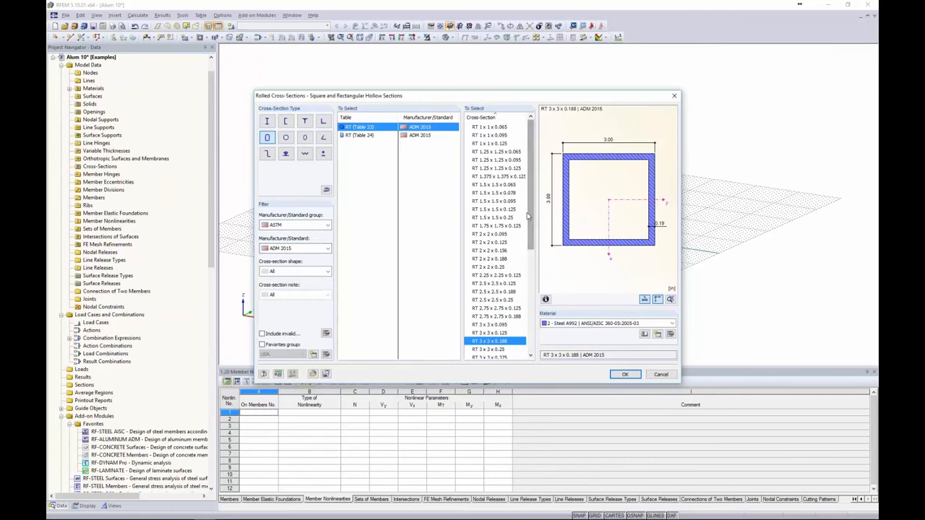
drag(530, 213, 527, 193)
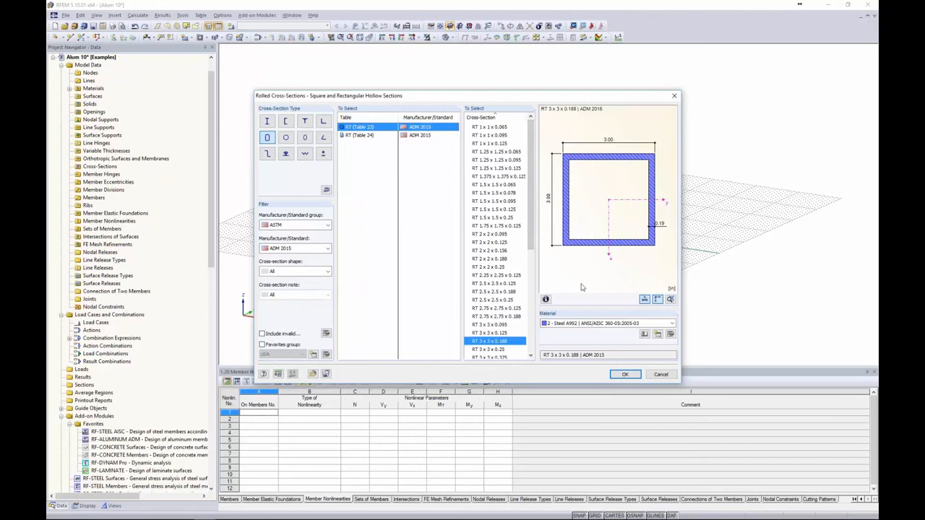
click(263, 344)
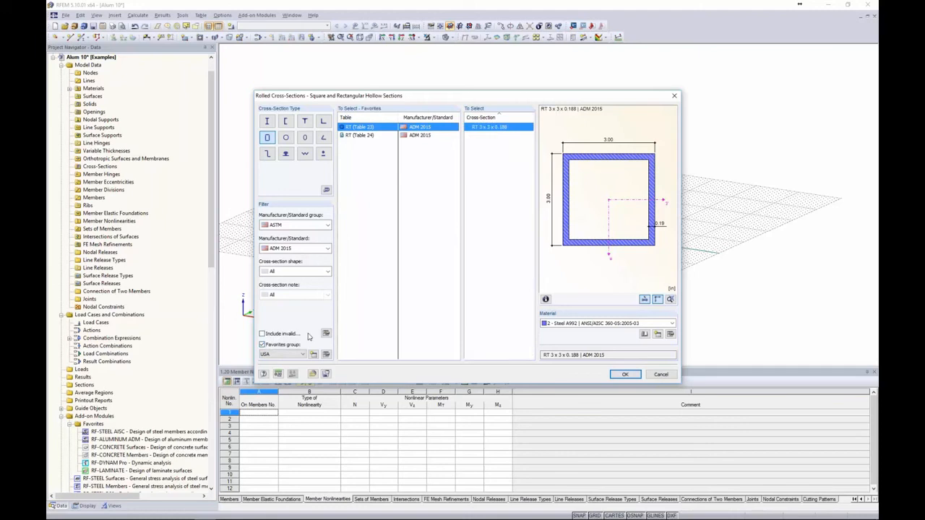
Choose the RT 8 x 4 x 1/2 section from RT (Table 24) for the frame columns and check the model's available materials.
click(357, 136)
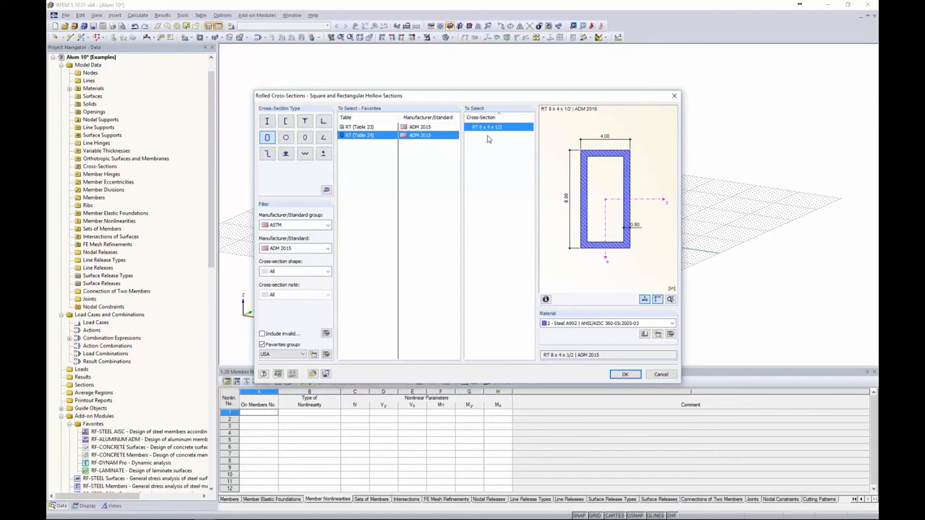
click(570, 324)
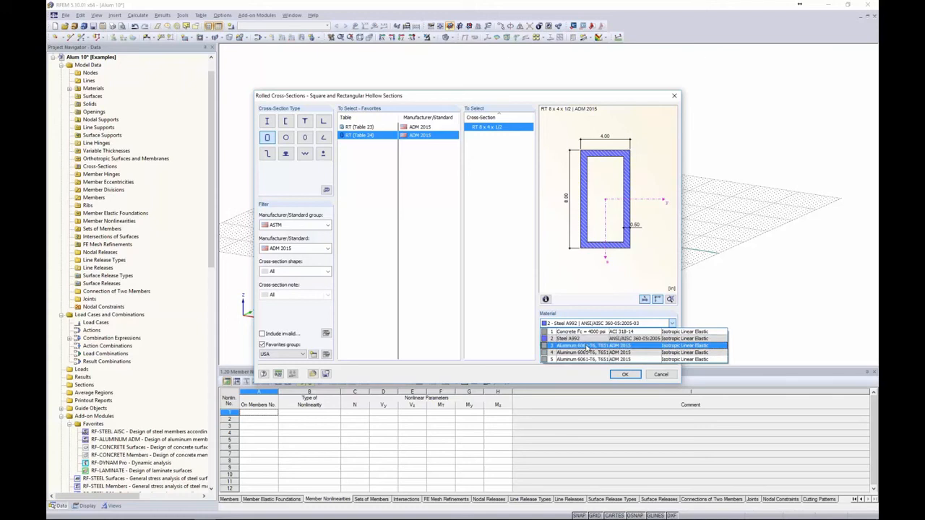
click(520, 338)
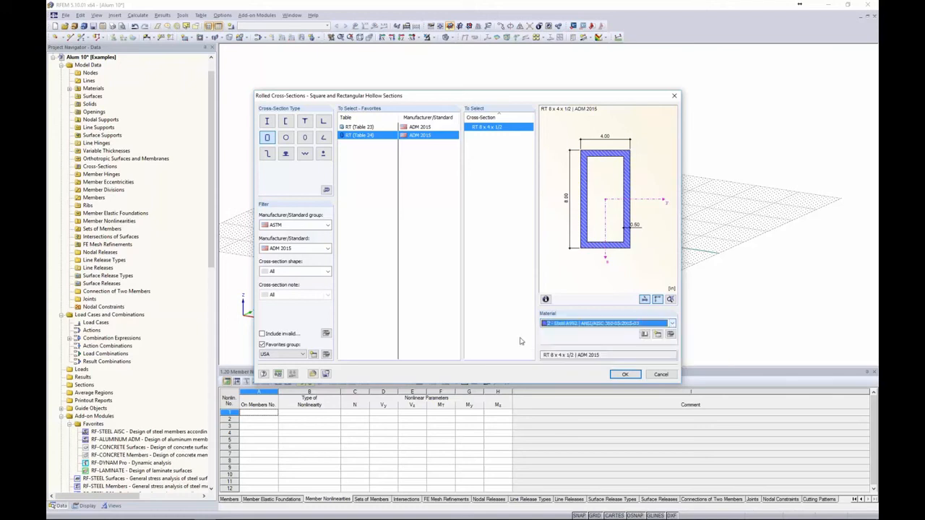
Filter the material library to aluminum under the ADM 2015 standard, with invalid materials excluded.
click(643, 334)
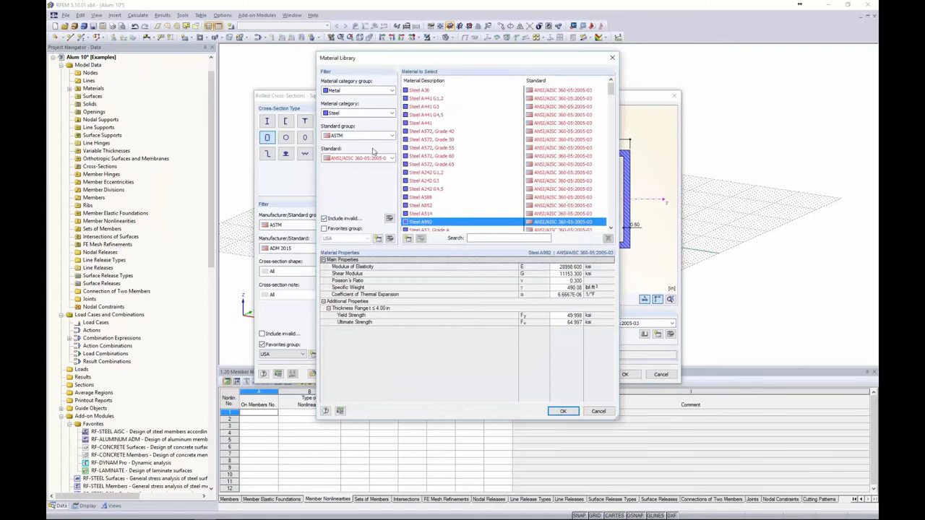
click(324, 219)
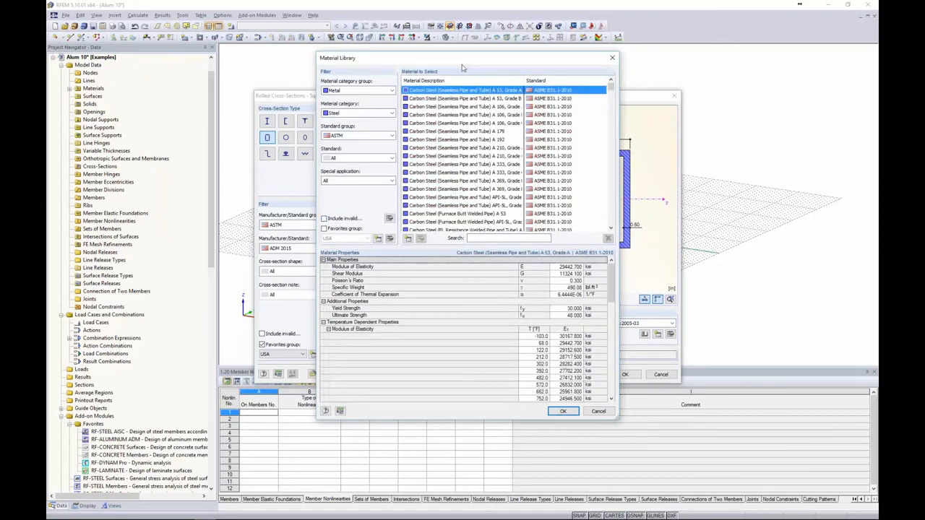
click(352, 114)
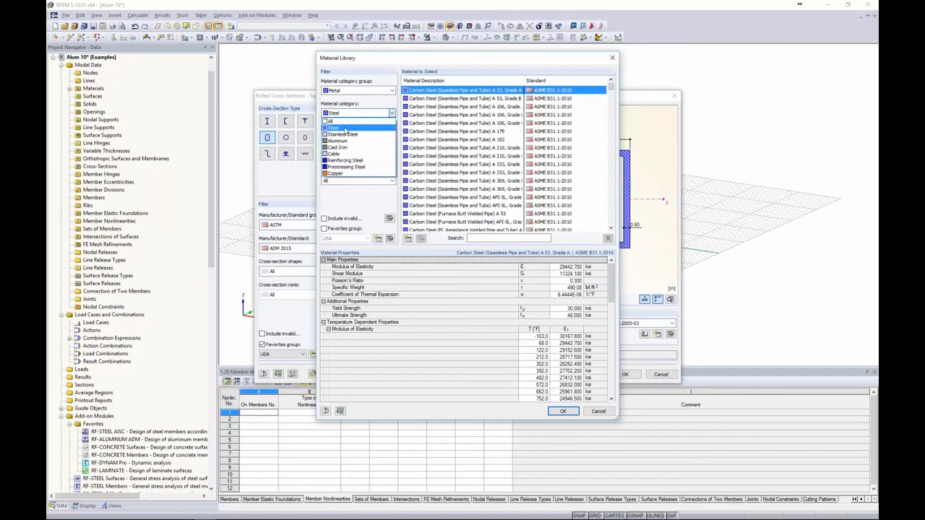
click(339, 141)
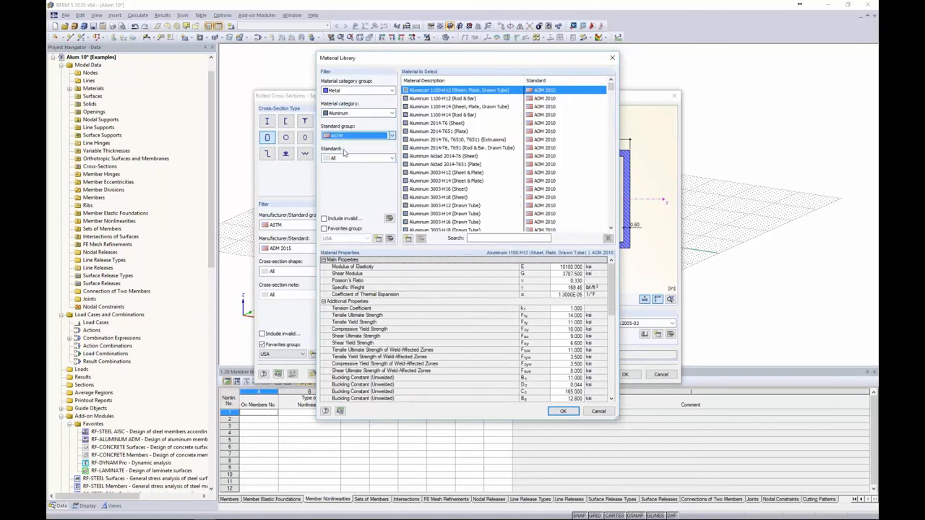
click(345, 158)
click(346, 180)
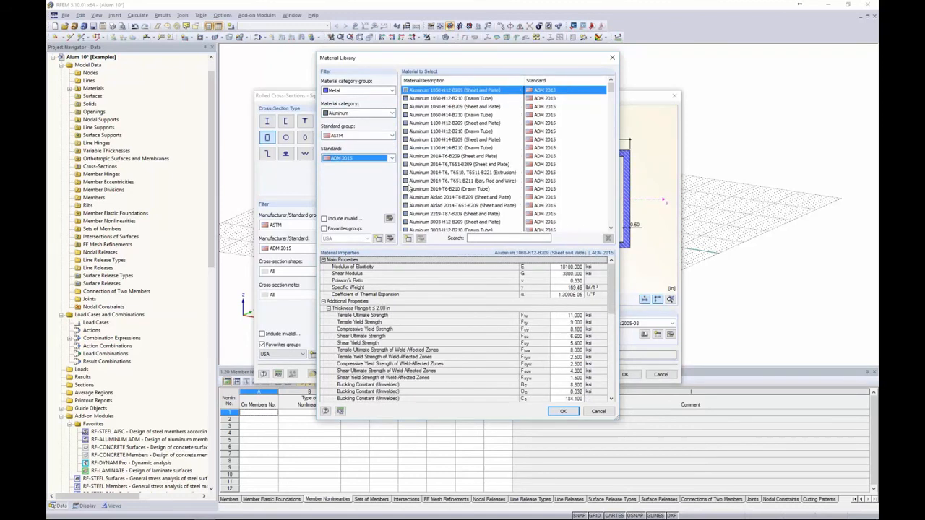
Restrict the material library to the USA favorites, examine the 6061-T6 extrusion's properties, and leave the library without choosing a material.
click(324, 228)
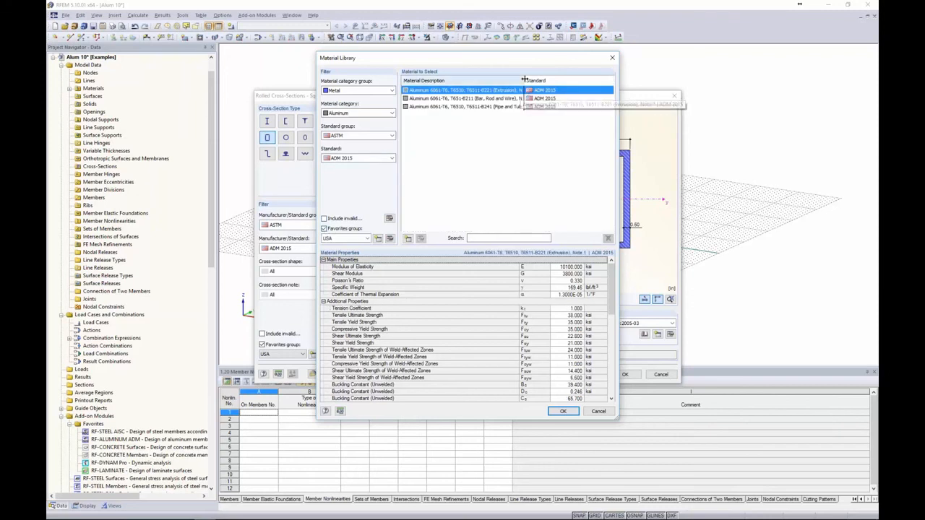
drag(524, 80, 542, 79)
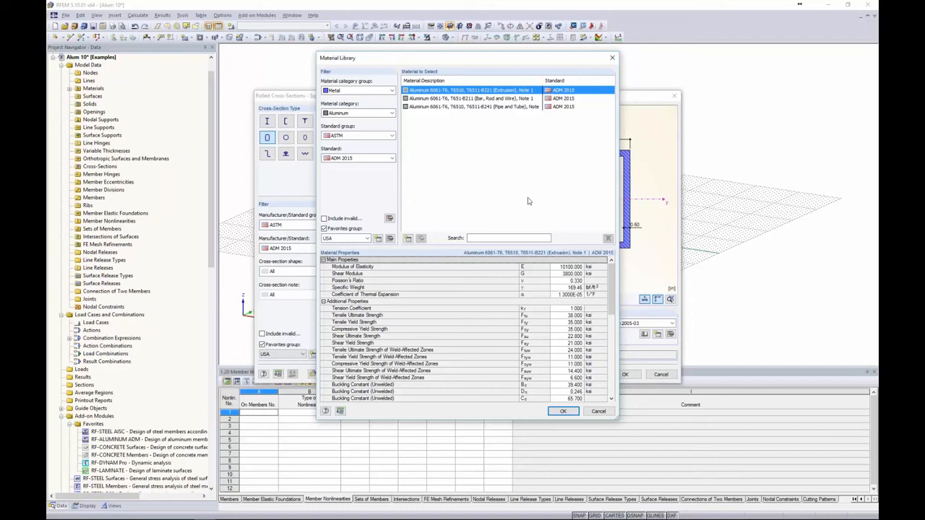
scroll(571, 303, down, 8)
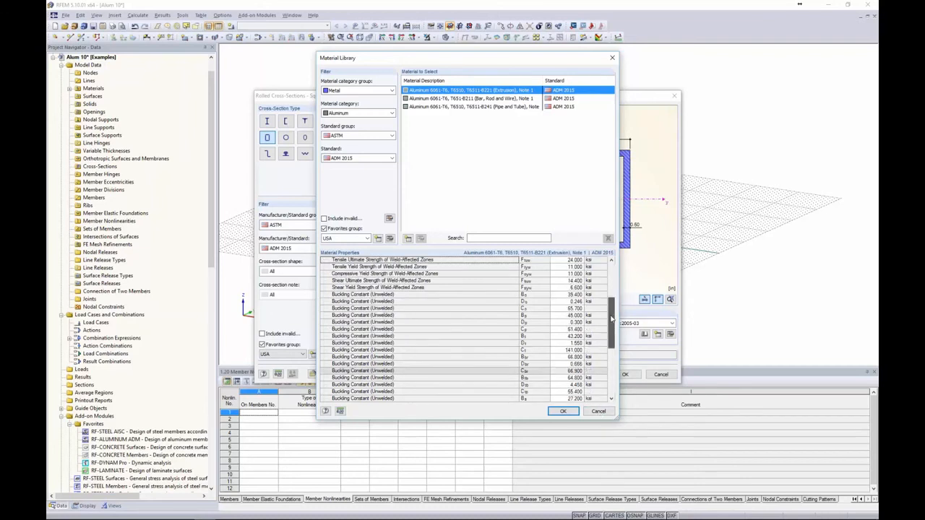
click(598, 411)
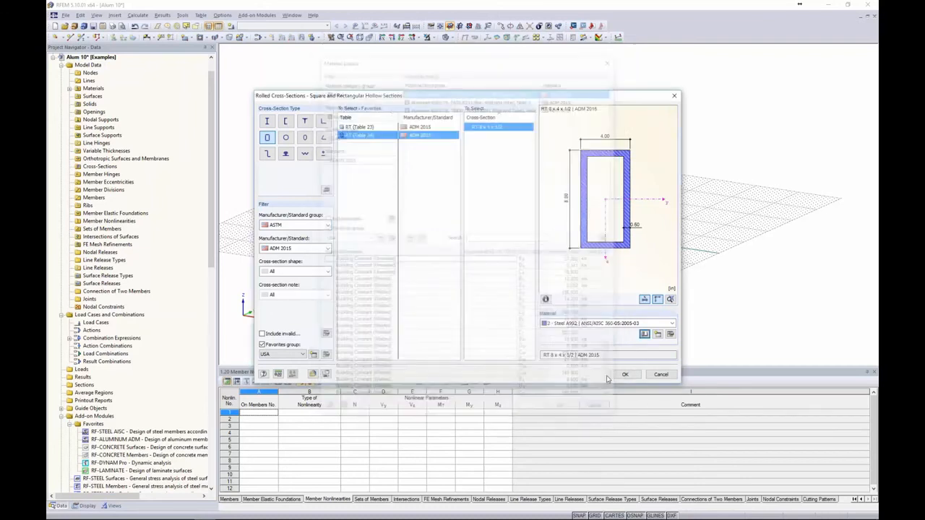
Assign Aluminum 6061-T6, T6510, T6511-B241 (Pipe and Tube) to the RT 8 x 4 x 1/2 section and accept it for the frame columns.
click(592, 325)
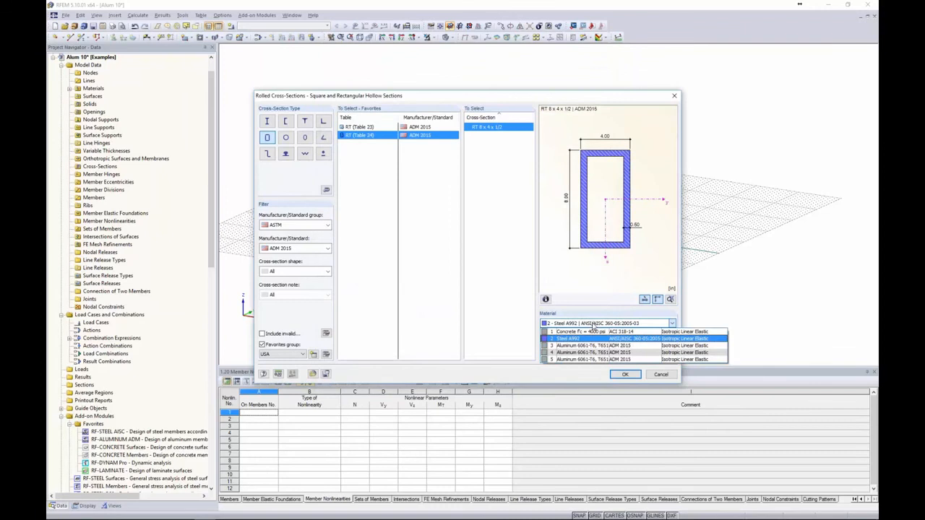
click(588, 346)
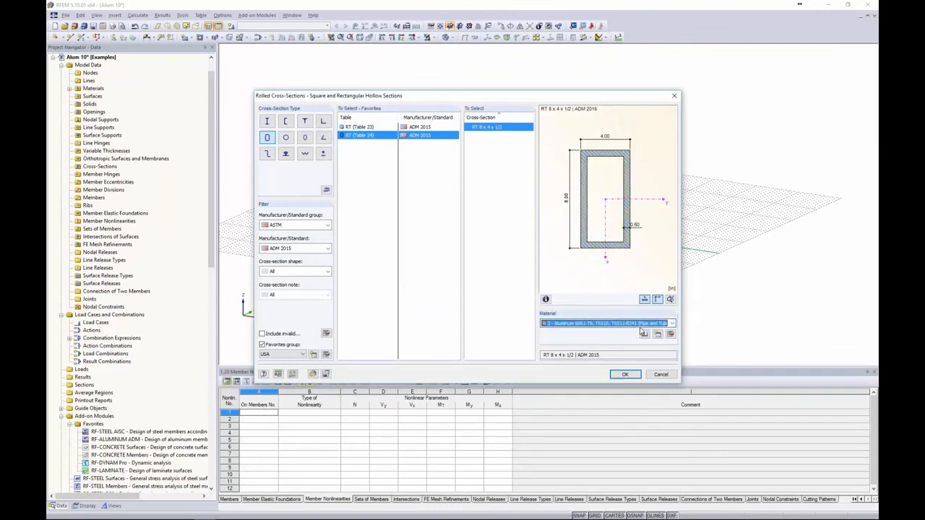
click(625, 374)
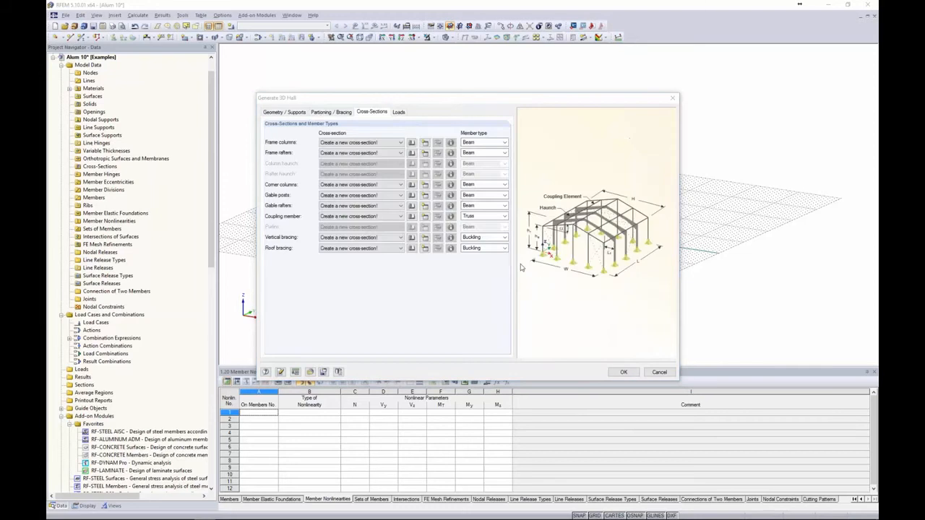
click(568, 356)
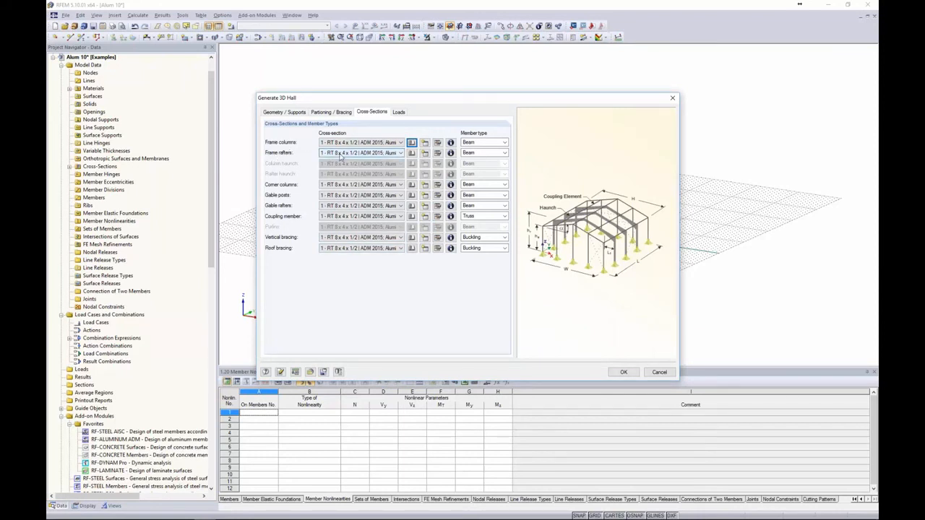
Start a SHAPE-THIN cross-section import for the corner columns and expand the Webinar 2017 - Aluminum ADM folder.
click(411, 185)
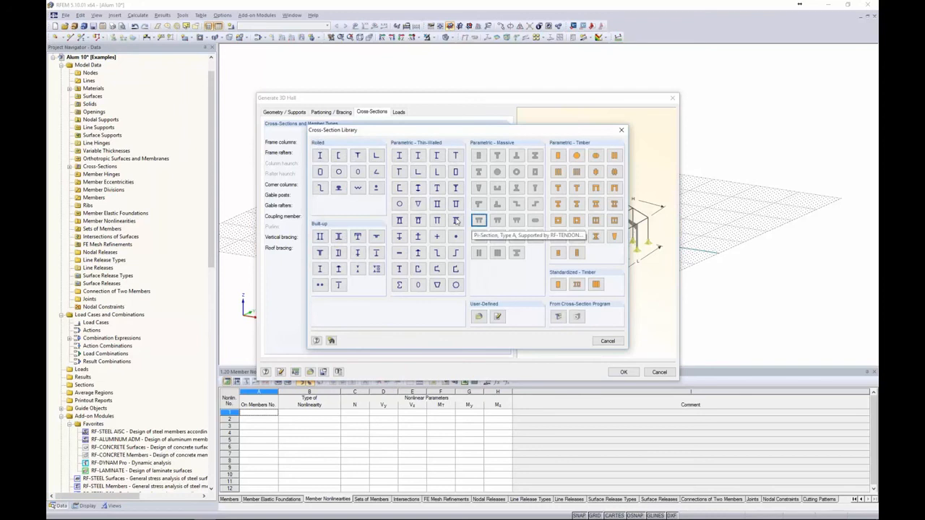
click(558, 319)
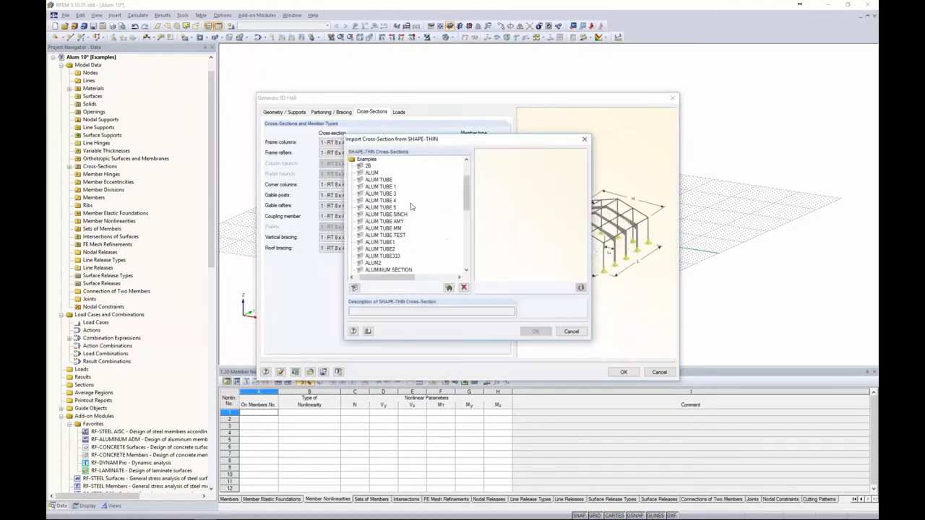
click(372, 173)
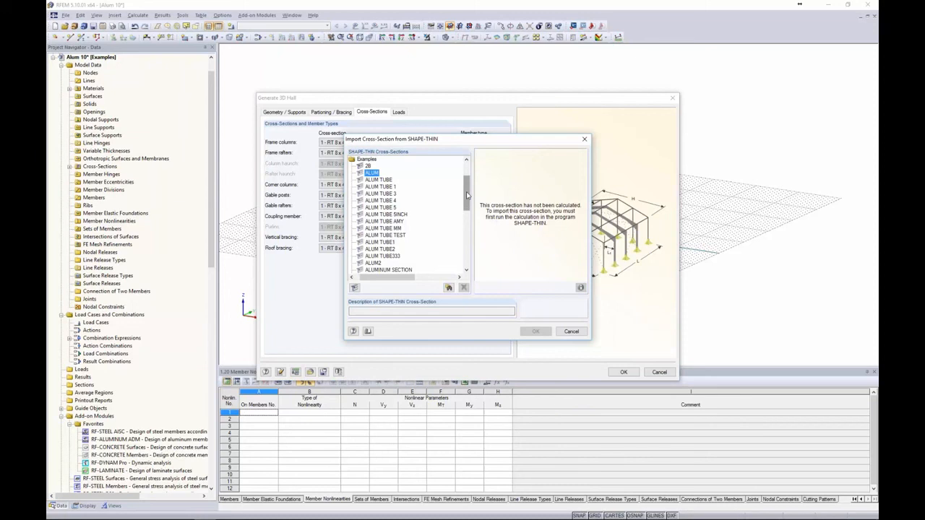
drag(466, 195, 466, 182)
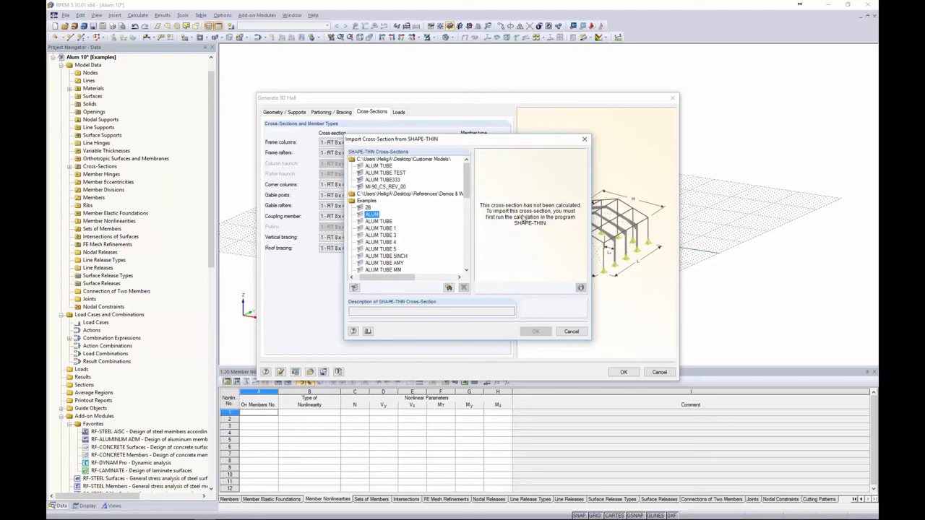
double_click(434, 194)
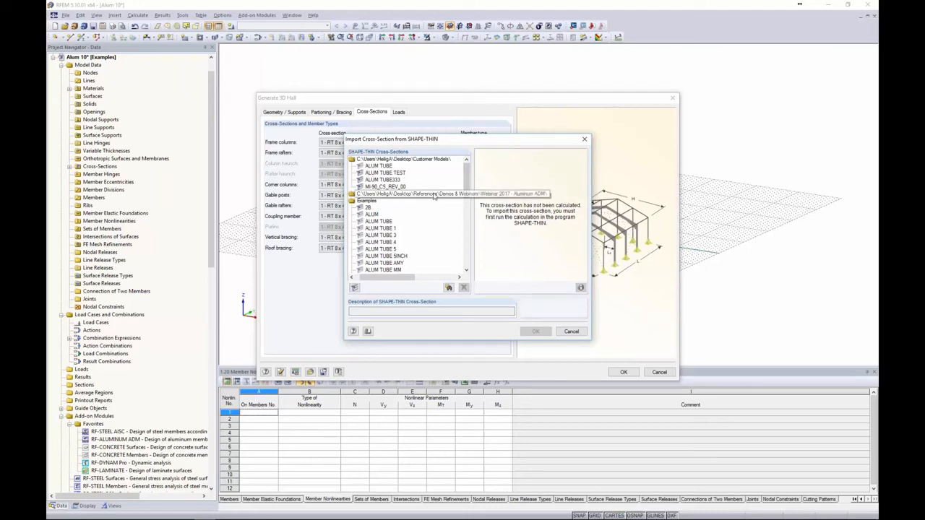
Import the ALUM TUBE section from the webinar folder, overwriting the existing cross-section of that name.
click(393, 201)
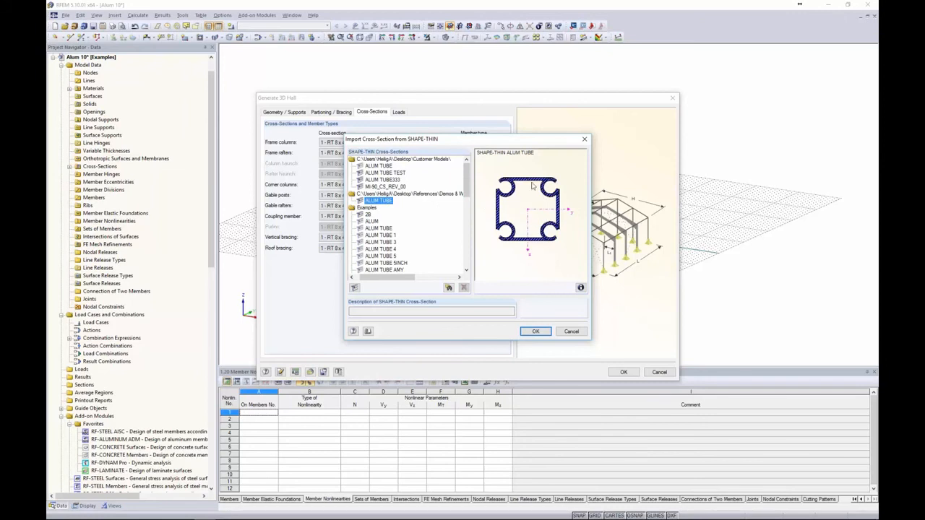
click(535, 331)
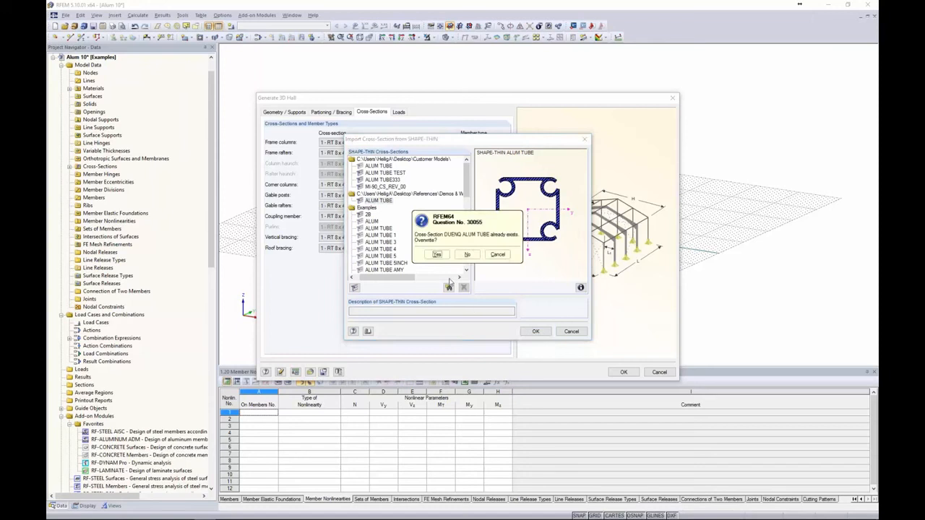
click(437, 254)
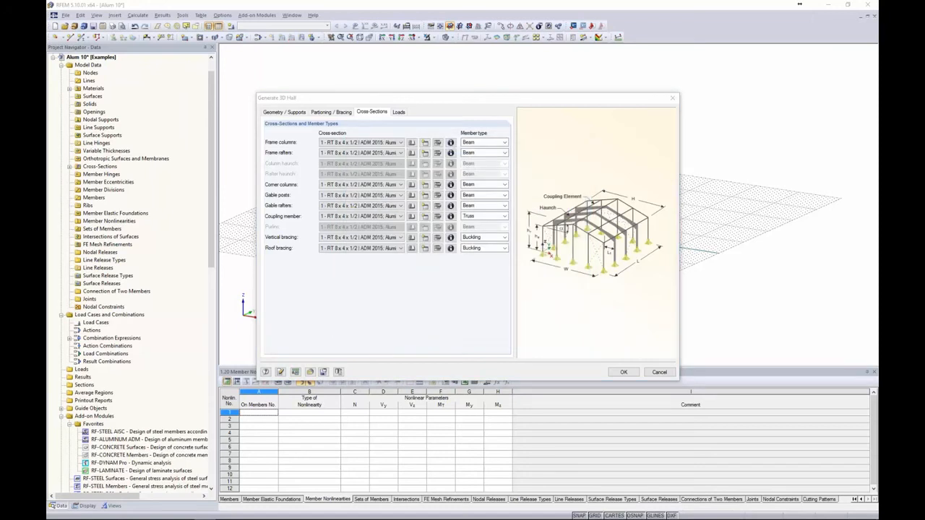
click(412, 185)
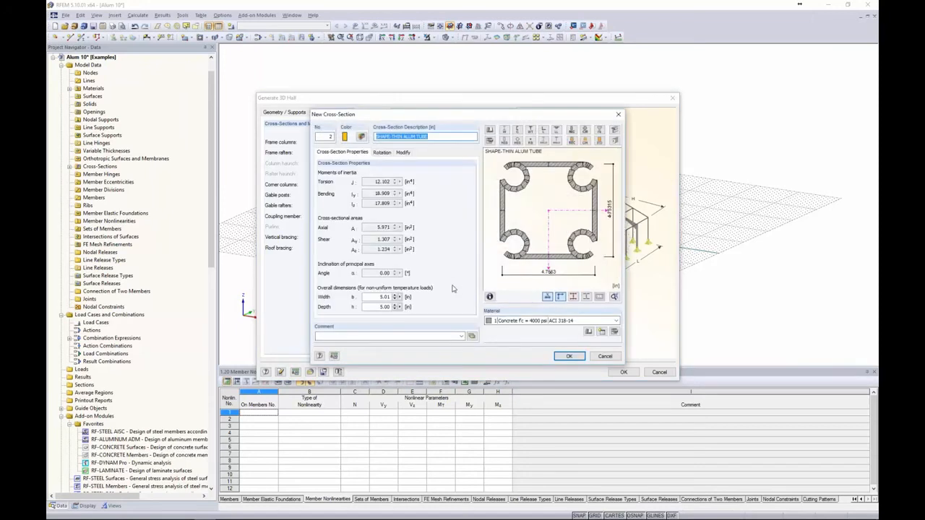
Assign Aluminum 6061-T6, T6510, T6511-B221 (Extrusion) to the SHAPE-THIN ALUM TUBE section and accept it for the corner columns.
click(514, 324)
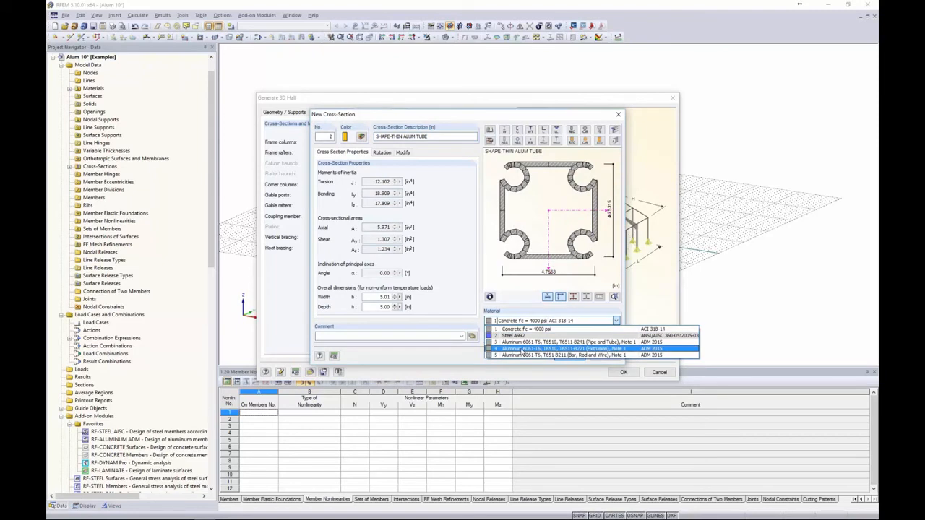
click(522, 349)
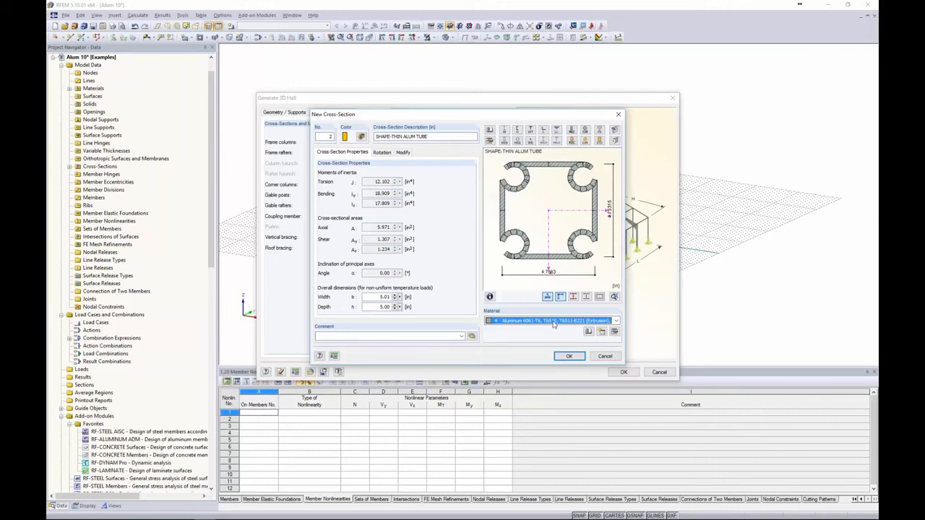
click(568, 355)
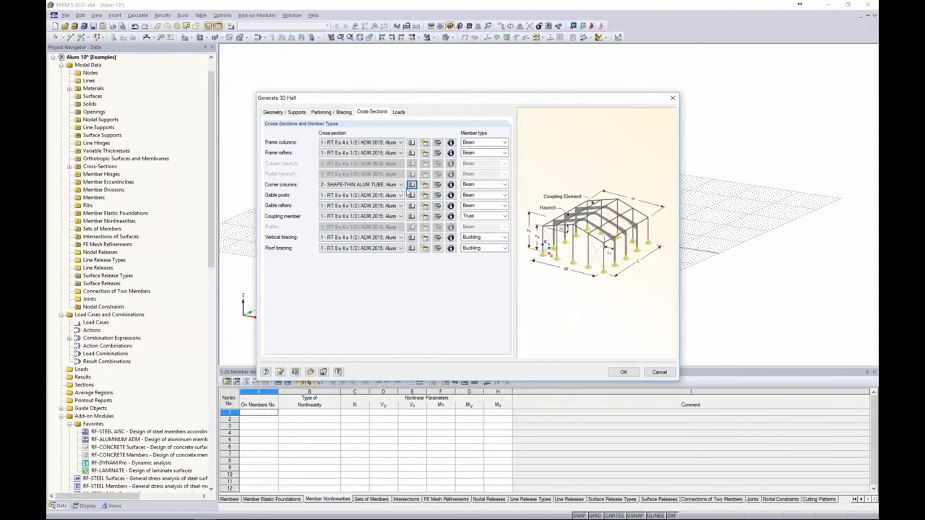
Set the gable posts' cross-section to SHAPE-THIN ALUM TUBE and check the sections of the gable rafters and coupling member.
click(359, 195)
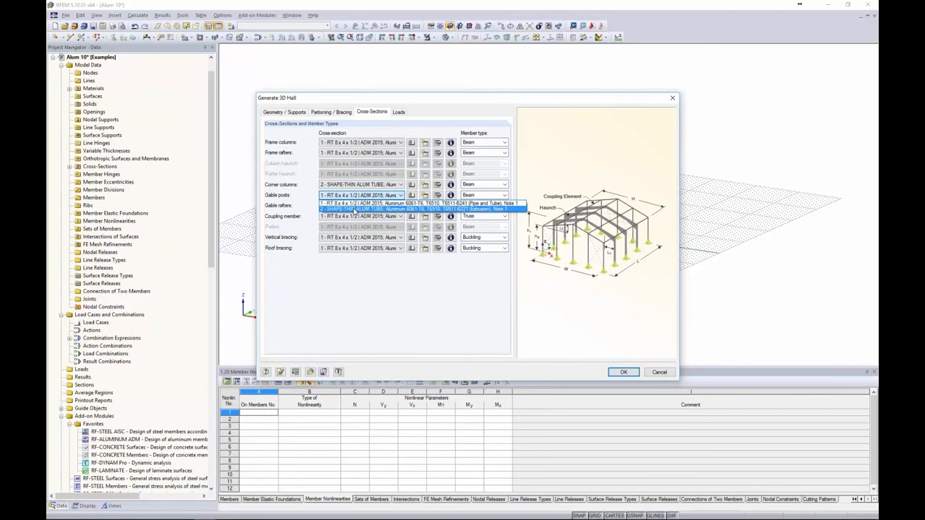
click(354, 209)
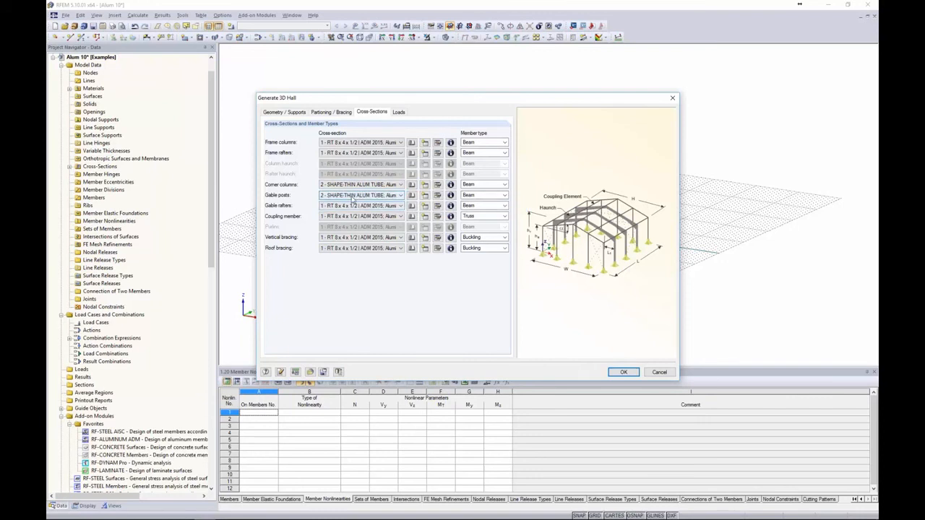
click(342, 207)
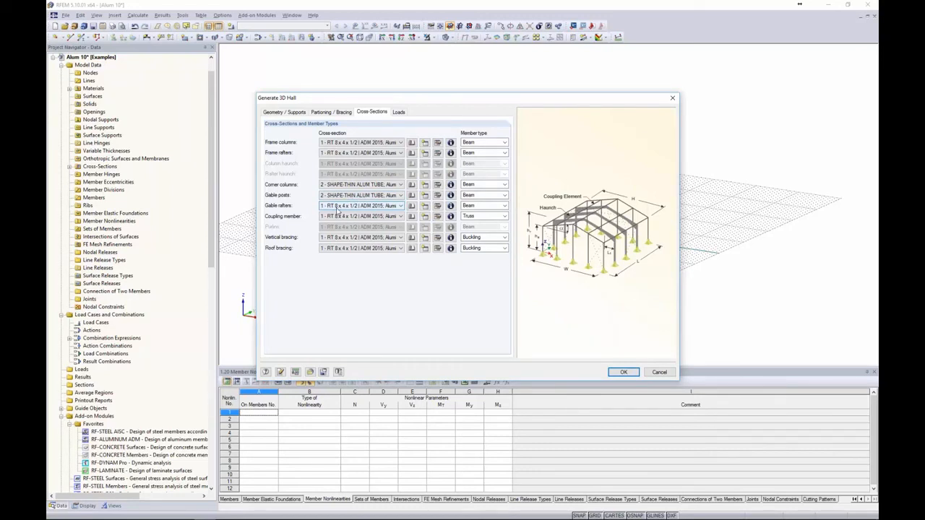
click(339, 220)
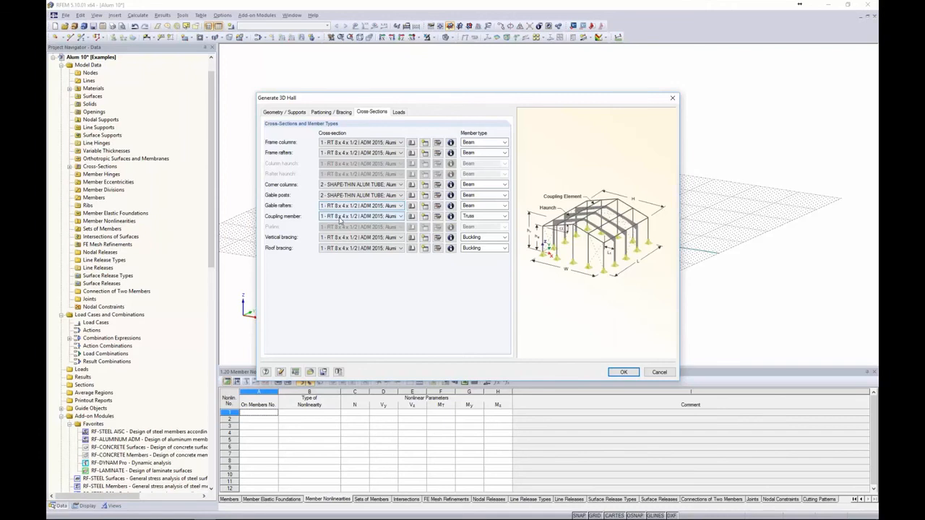
Assign RT 3 x 3 x 0.188 | ADM 2015 in Aluminum 6061-T6, T6510, T6511-B241 to the coupling member.
click(411, 217)
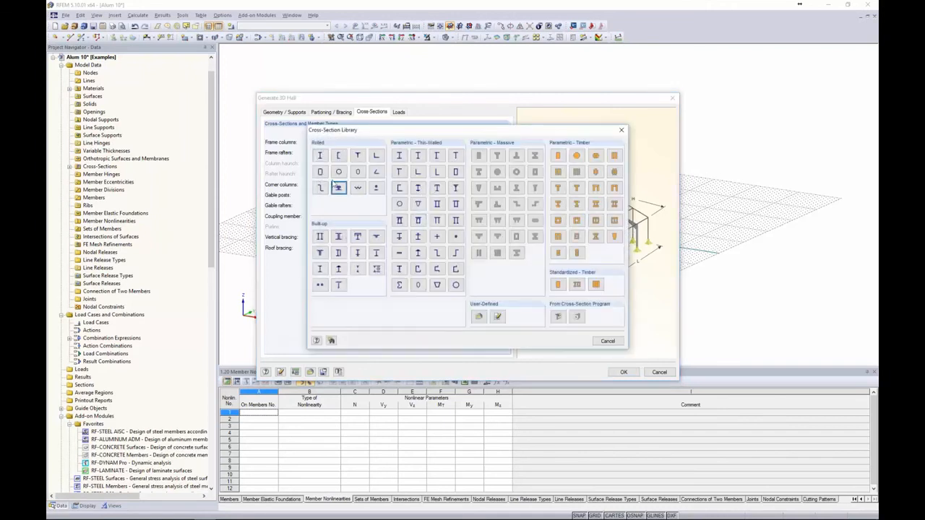
click(320, 172)
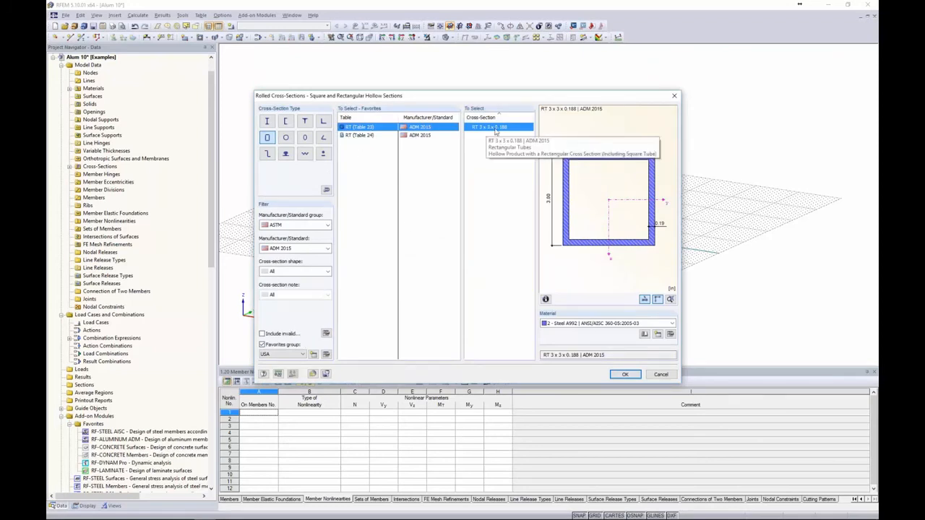
click(571, 324)
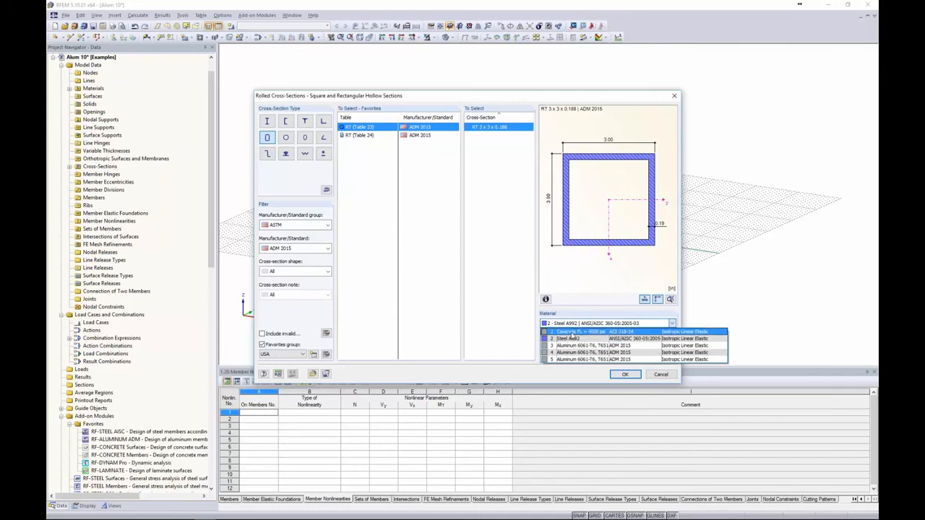
click(570, 345)
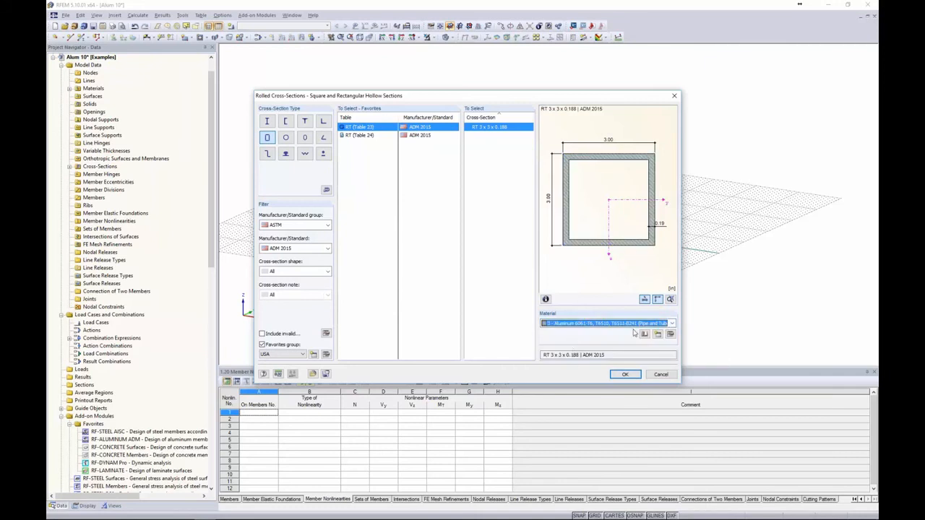
click(624, 375)
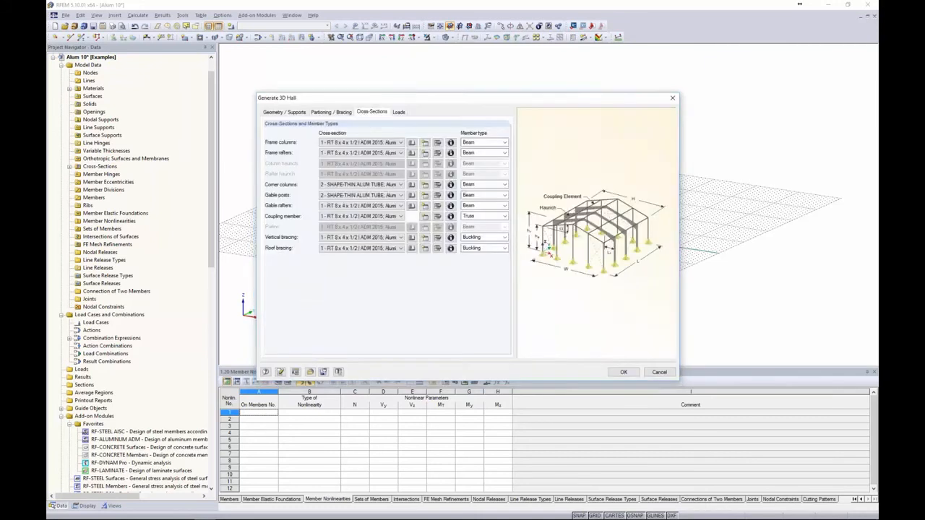
click(567, 356)
Create a 1.00 in diameter round bar in Aluminum 6061-T6, T651-B211 (Bar, Rod and Wire) and assign it to the vertical and roof bracing.
click(412, 237)
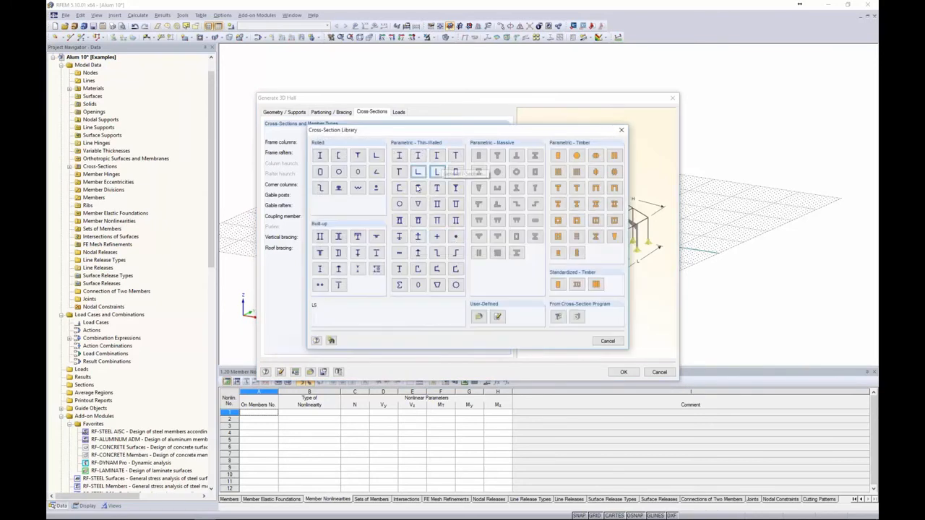
double_click(456, 238)
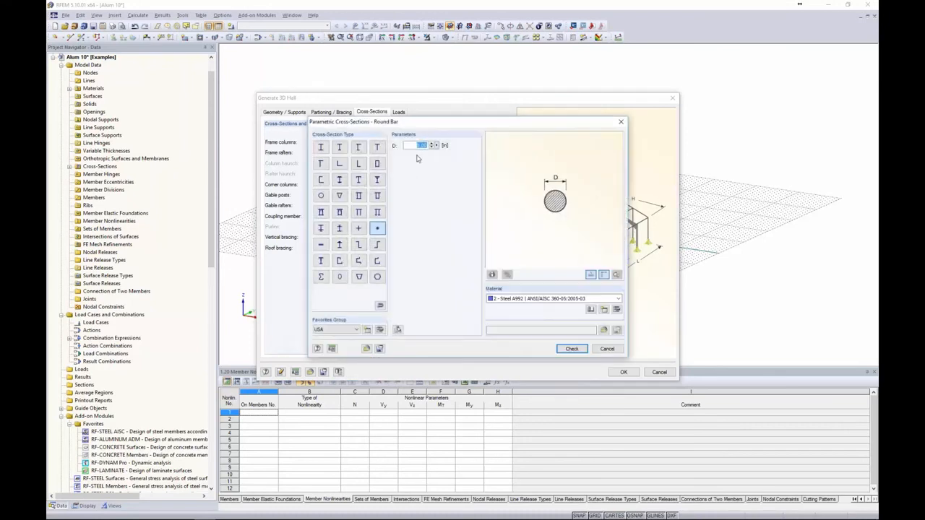
text(8)
click(508, 298)
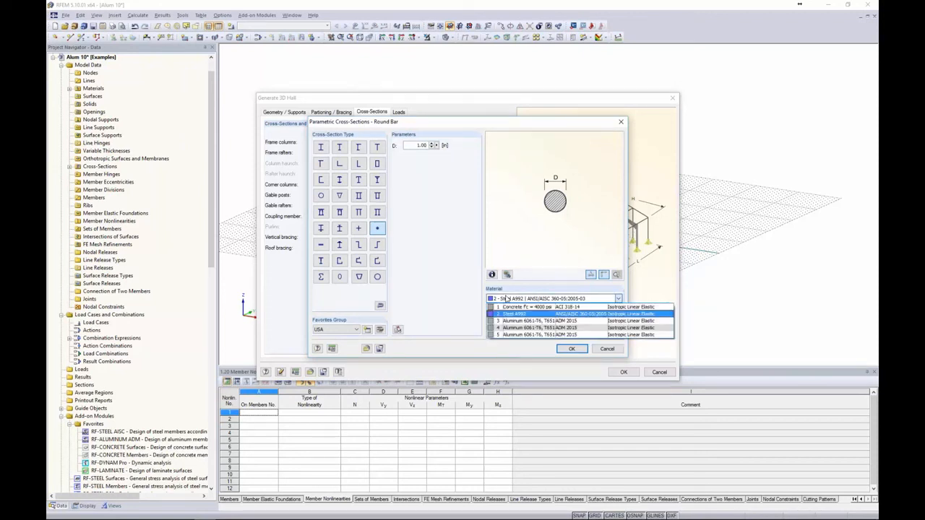
click(518, 335)
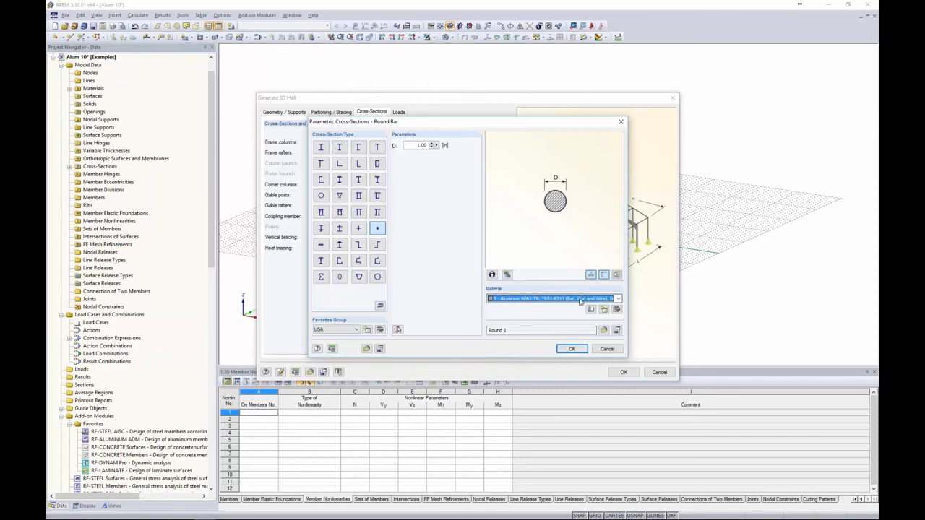
click(571, 348)
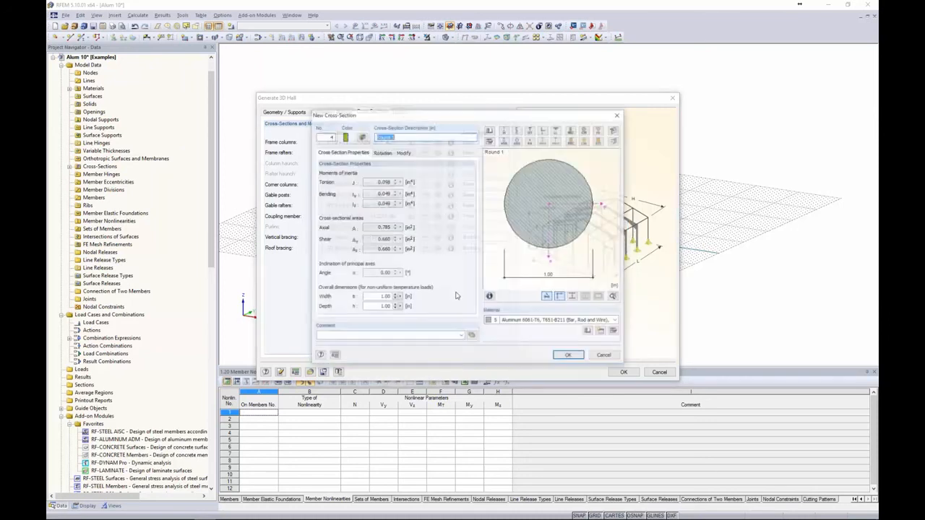
click(569, 355)
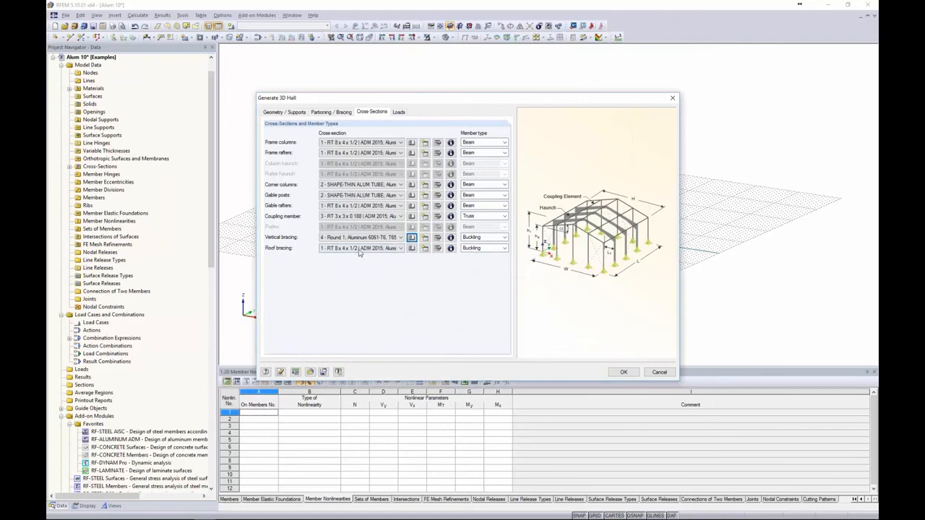
click(362, 247)
click(360, 274)
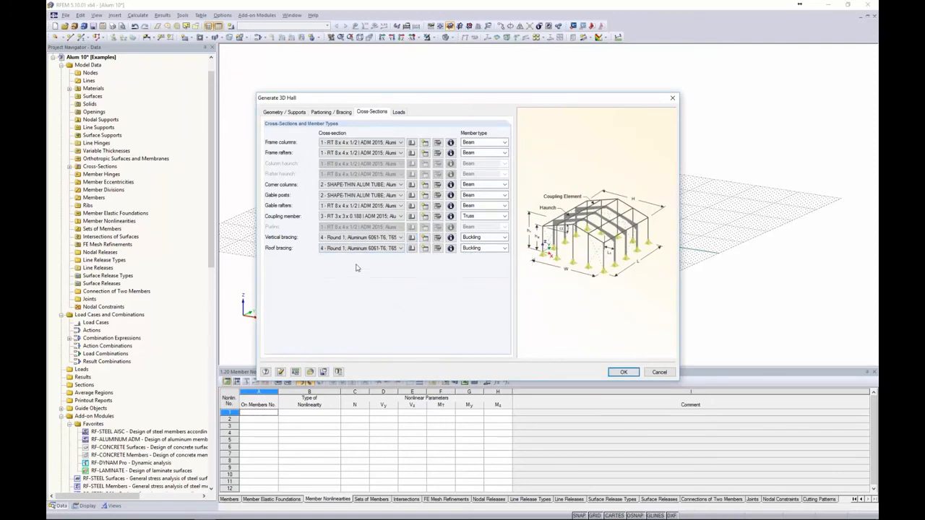
Review the available member types for the frame columns and the vertical bracing.
click(486, 143)
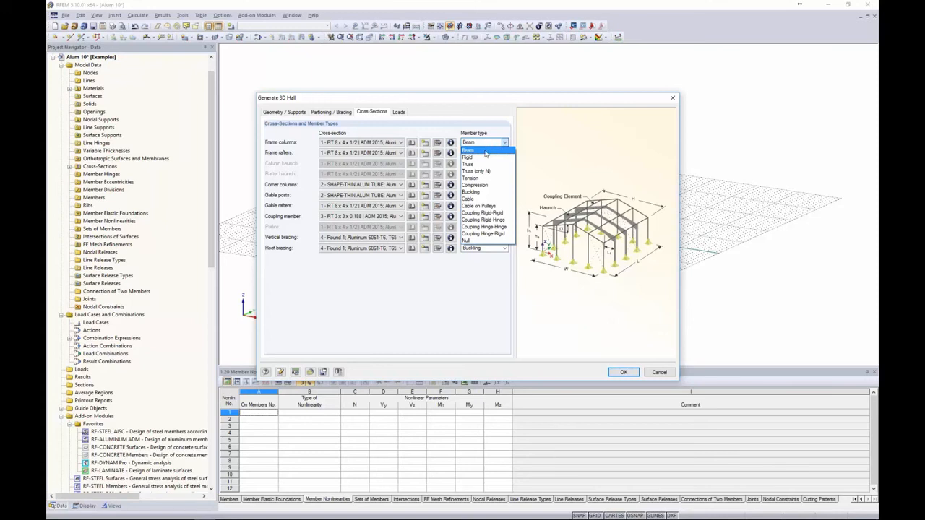
click(480, 290)
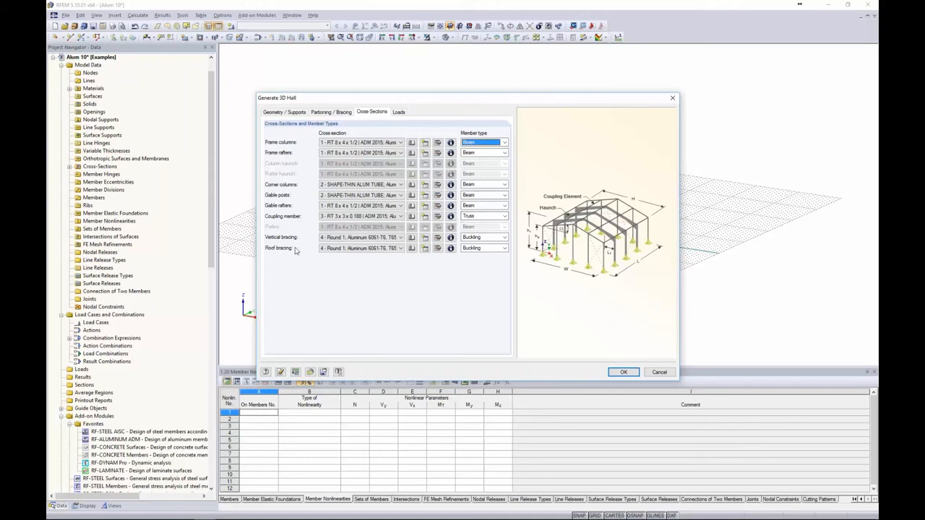
click(480, 238)
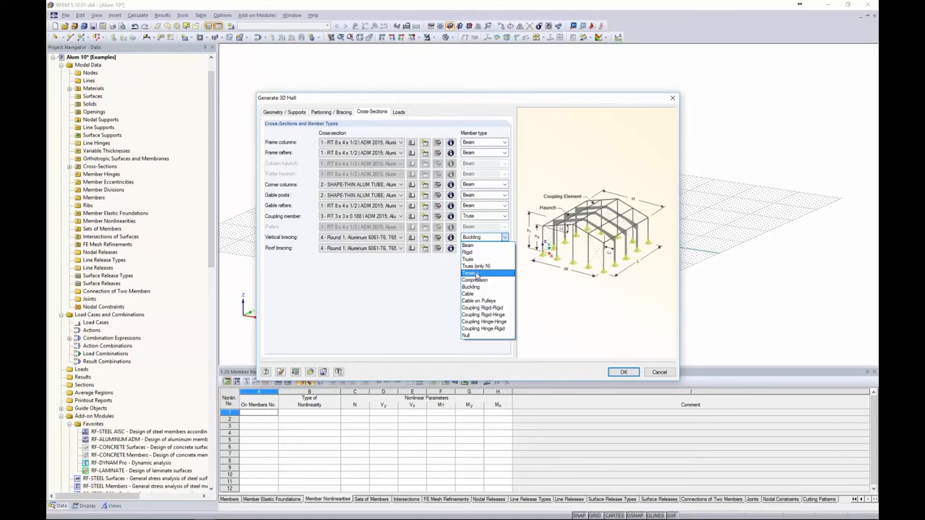
click(412, 294)
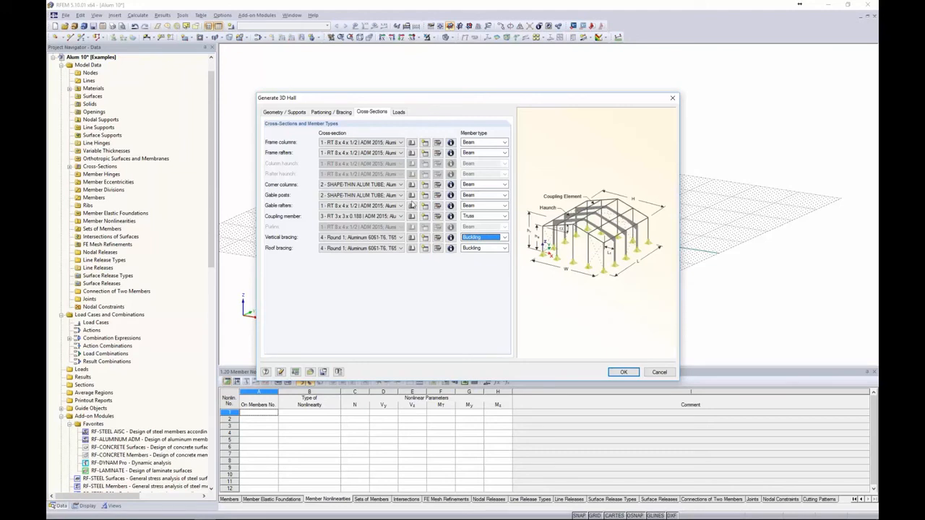
Check that load generation is disabled and generate the 3D hall model.
click(400, 114)
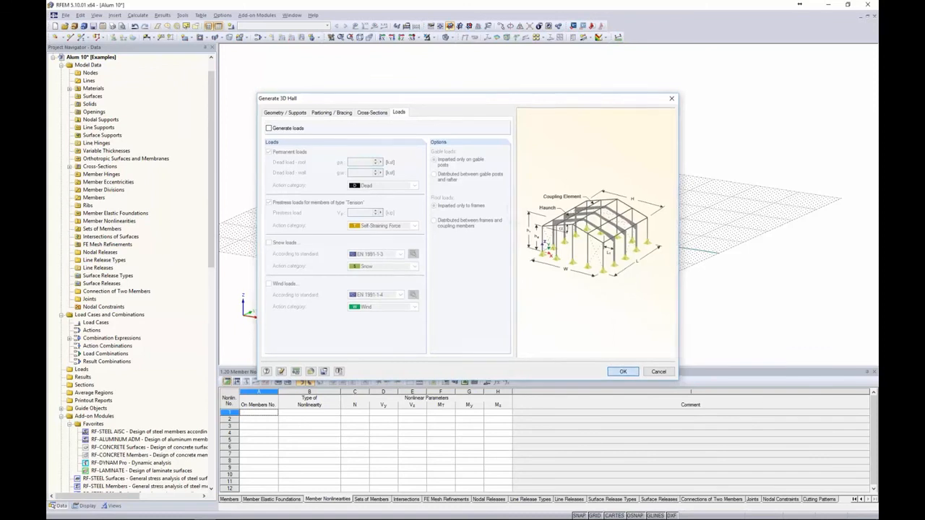
click(623, 371)
ctrl+middle_drag(607, 289, 535, 280)
scroll(535, 279, up, 2)
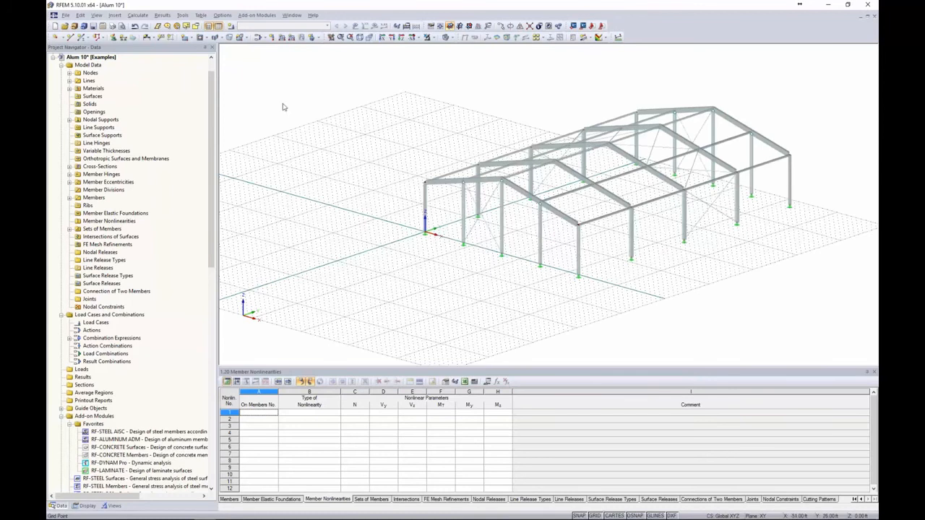
Describe load case LC1 as Dead and keep the Dead action category.
click(231, 27)
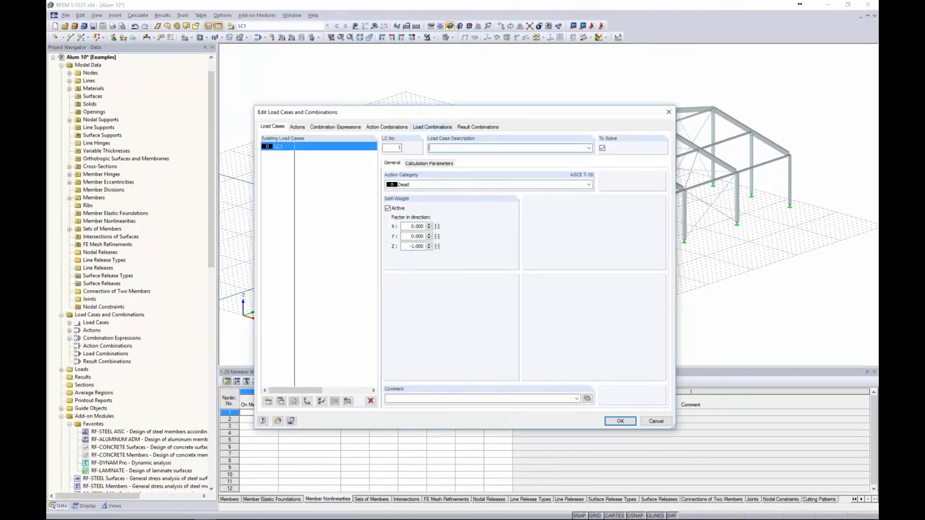
text(Dead)
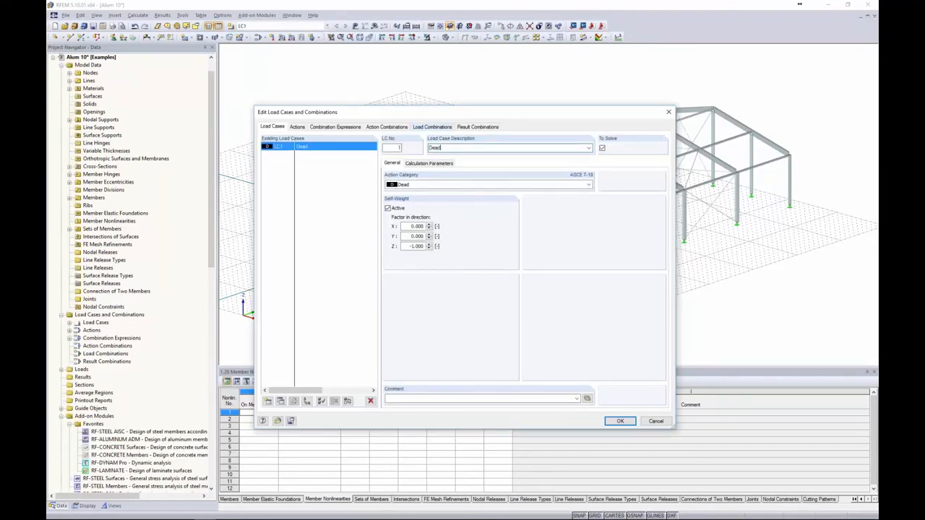
click(436, 186)
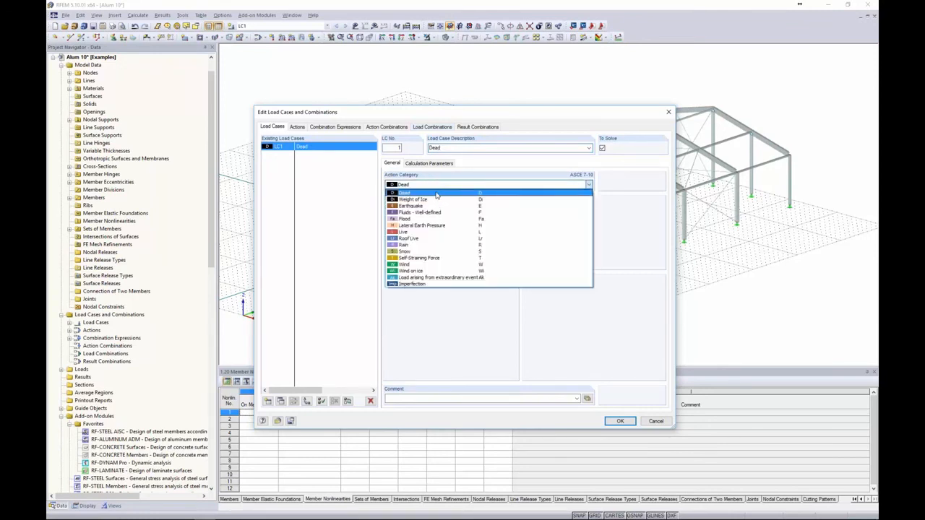
click(437, 189)
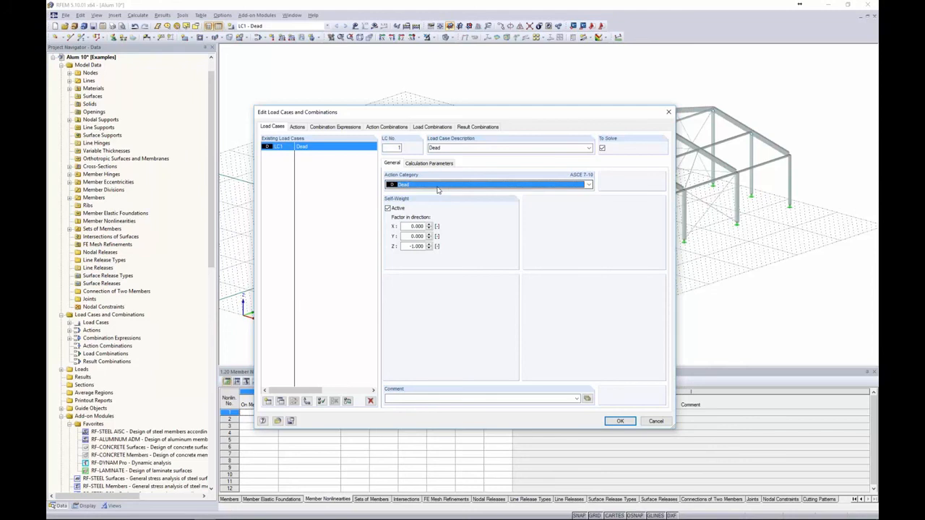
Add load cases Wind 1 and Wind 2, both in the Wind action category.
click(268, 402)
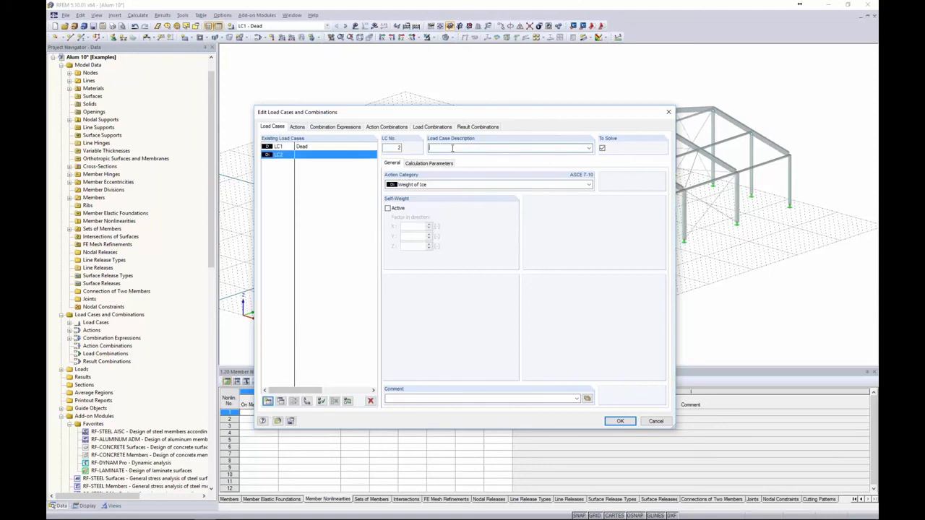
text(Wind 1)
click(448, 185)
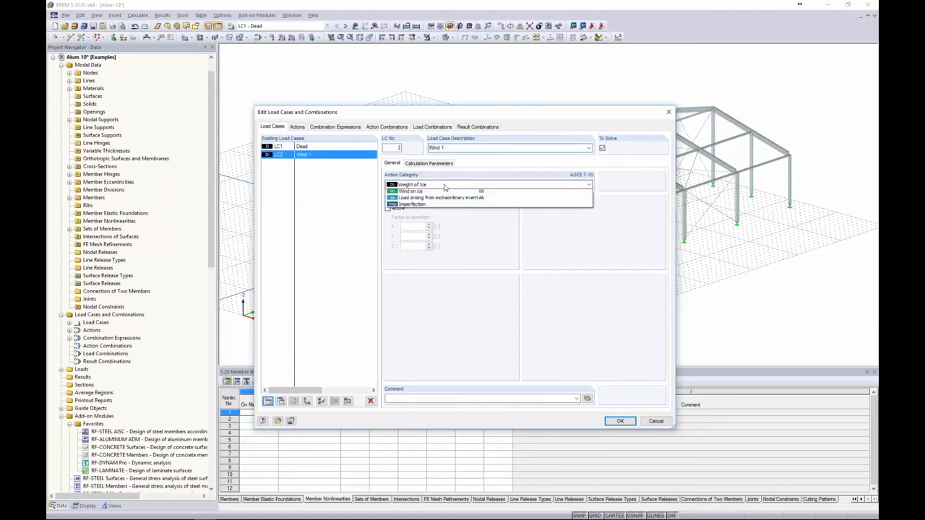
click(411, 265)
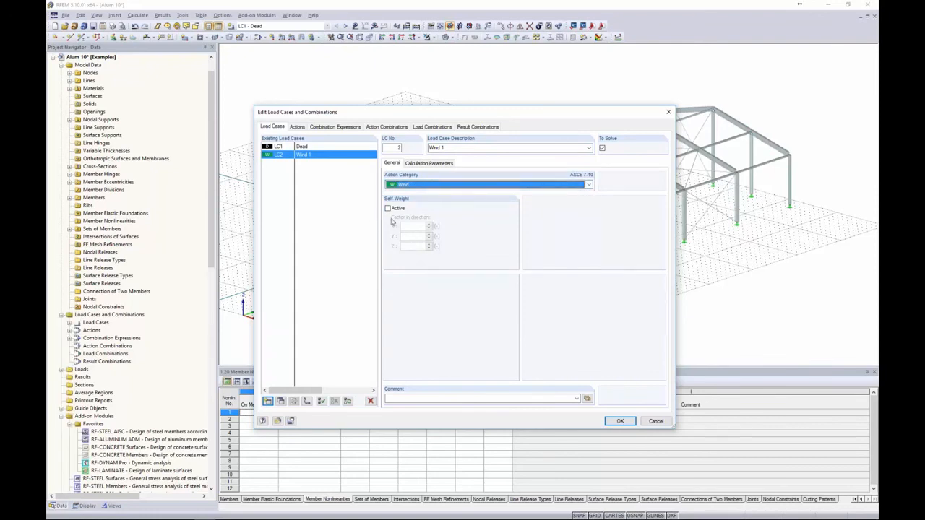
click(268, 401)
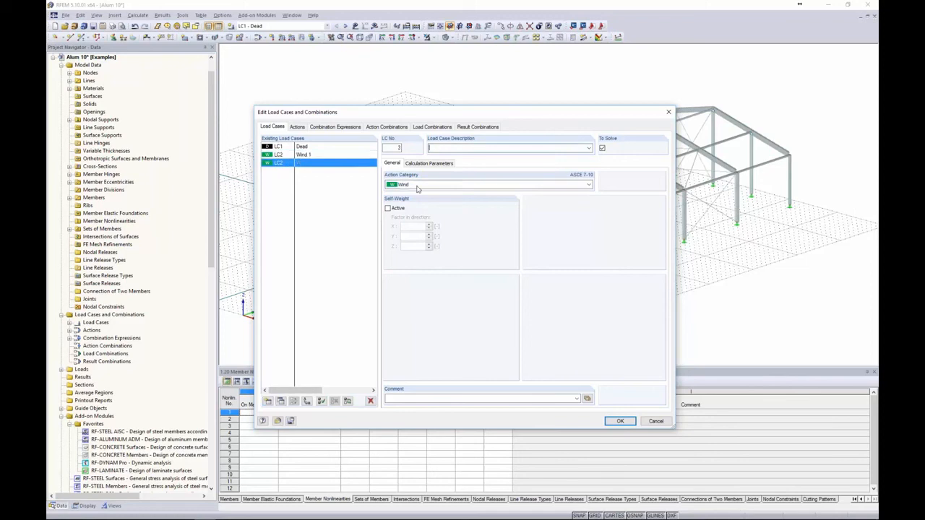
text(Wind 2)
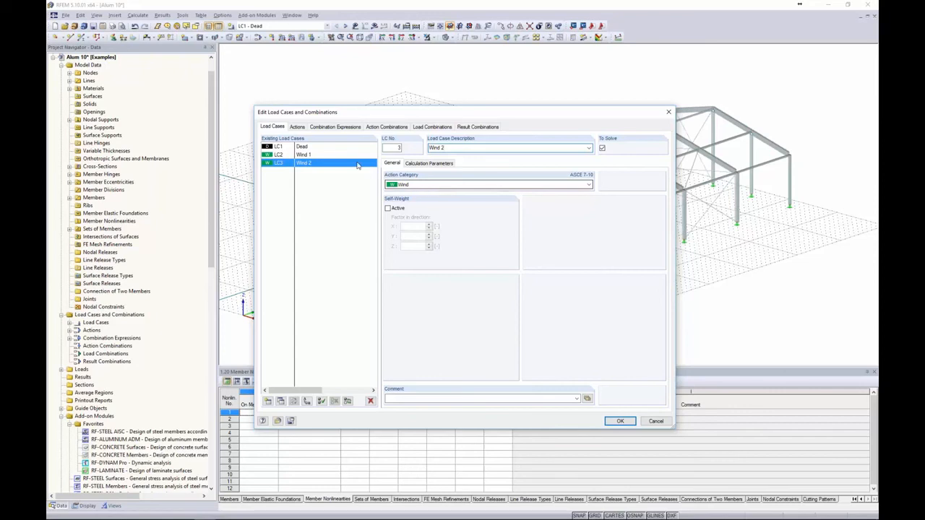
Check the Section 2.3 (LRFD) and Section 2.4 (ASD) combination expressions, then accept the generated load combinations.
click(340, 127)
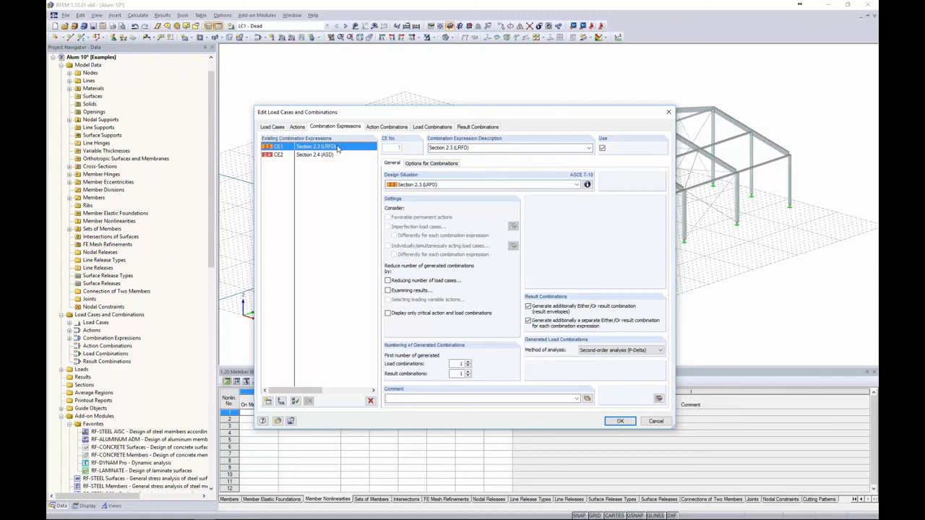
click(333, 156)
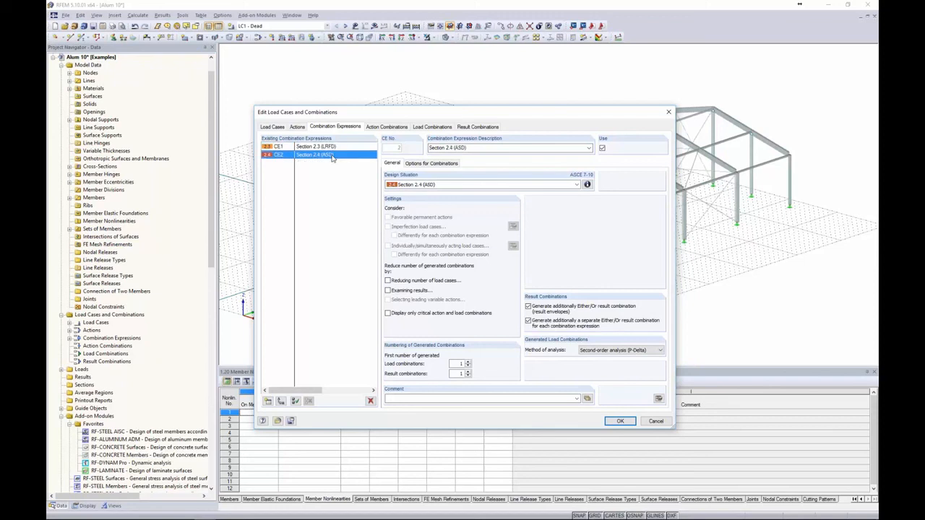
click(428, 127)
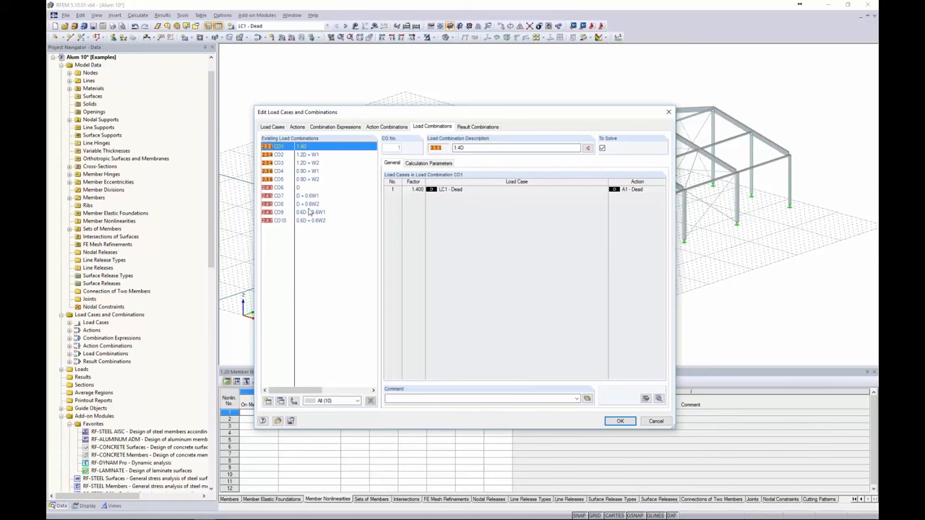
click(619, 420)
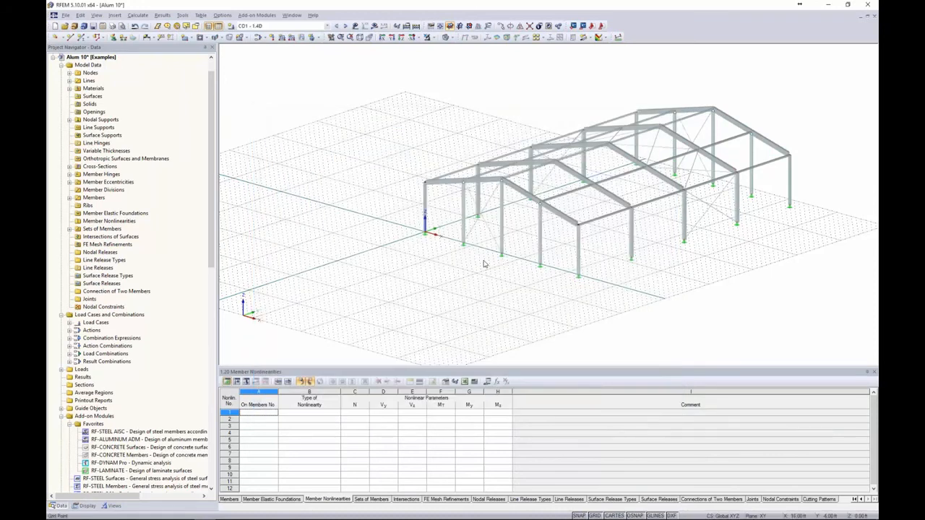
Make LC1 - Dead the current load case.
middle_drag(485, 265, 373, 286)
click(327, 25)
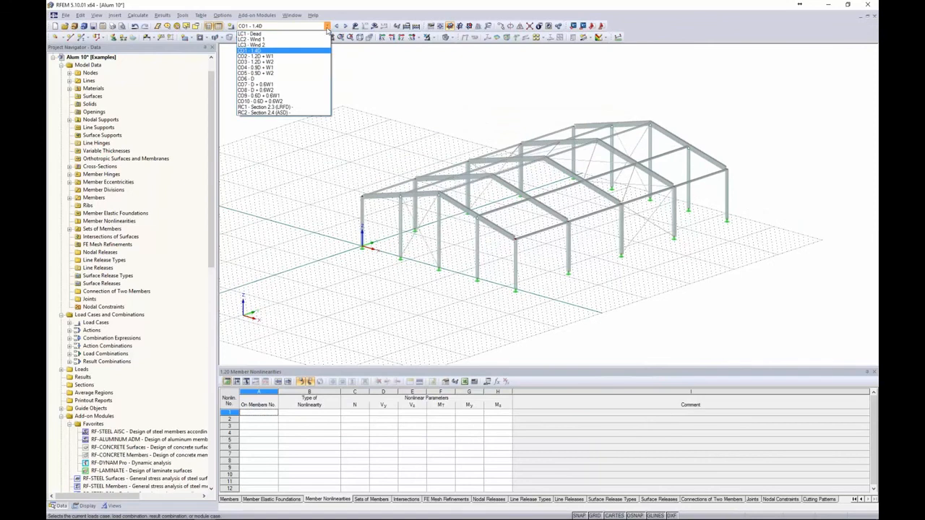
click(321, 34)
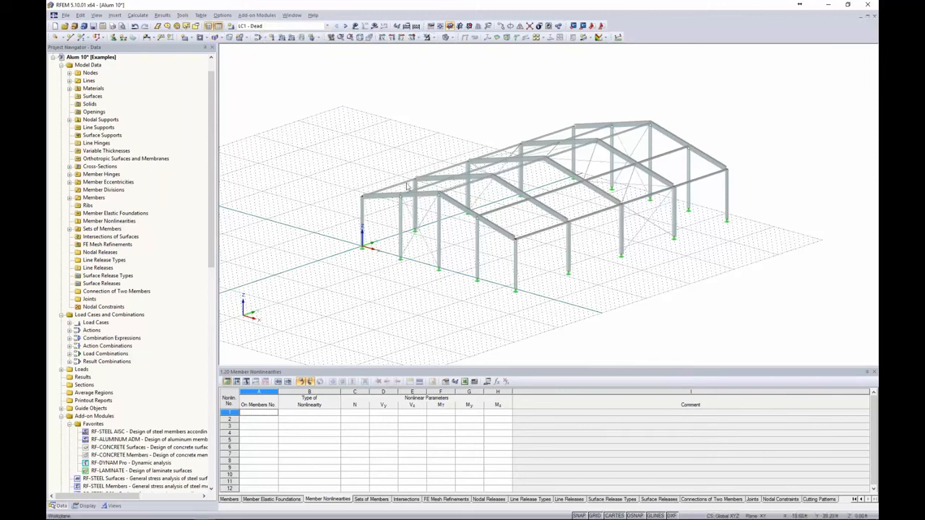
Set up an area-to-member load conversion via planes for LC1, in direction ZL on the true area, with a uniform magnitude of -0.01 ksf.
scroll(531, 249, up, 2)
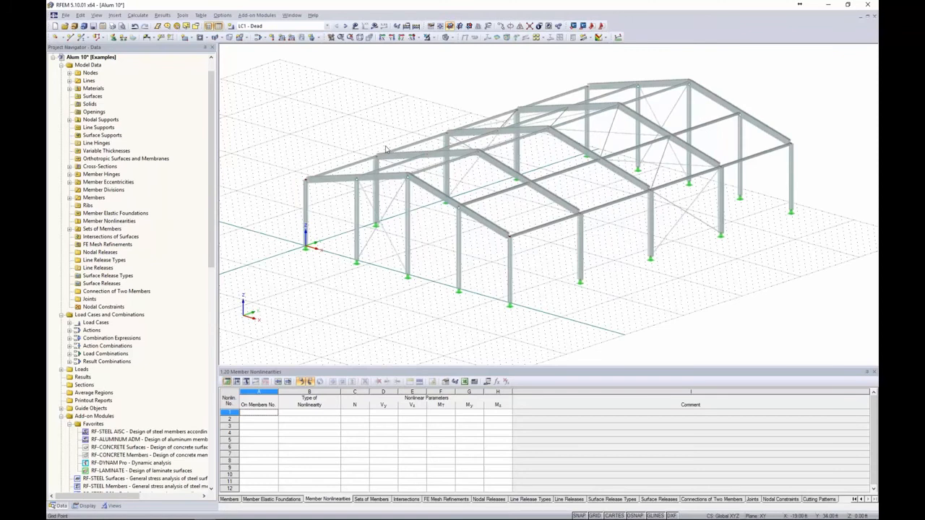
click(184, 15)
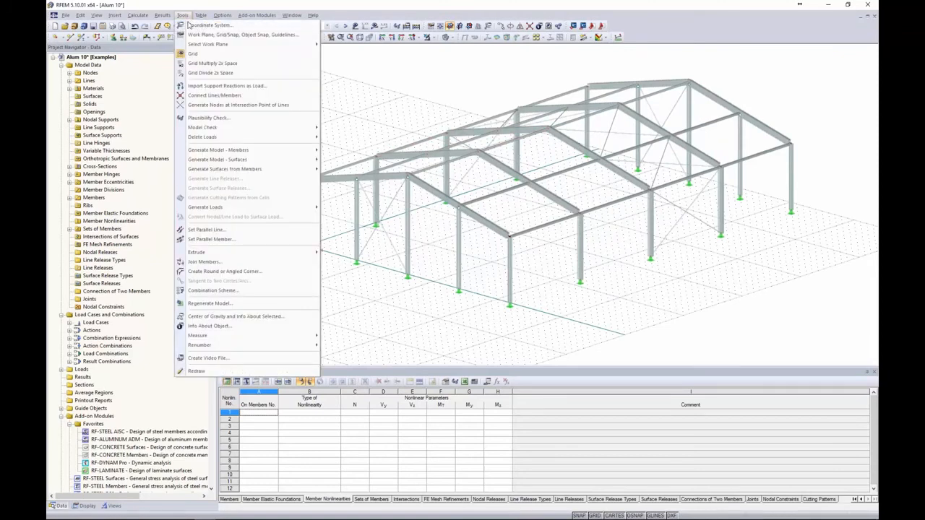
mouse_move(215, 209)
click(332, 209)
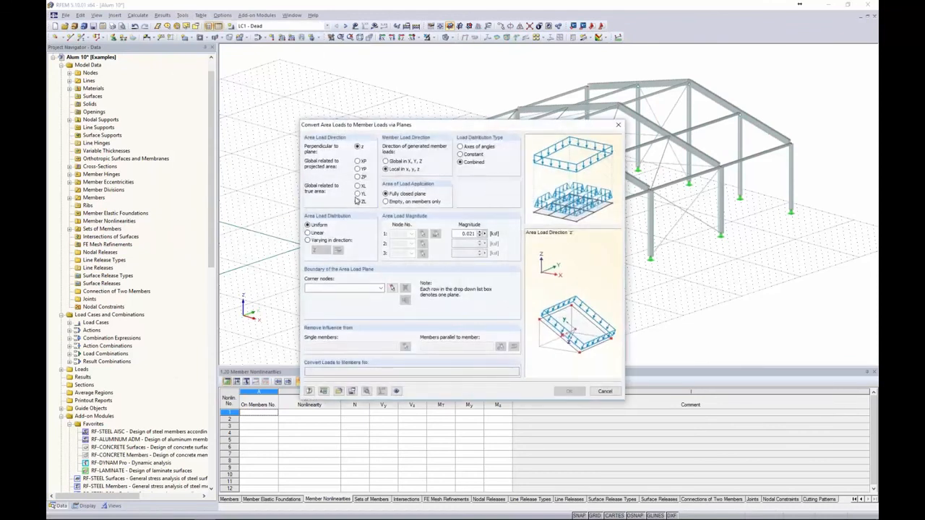
drag(379, 128, 365, 110)
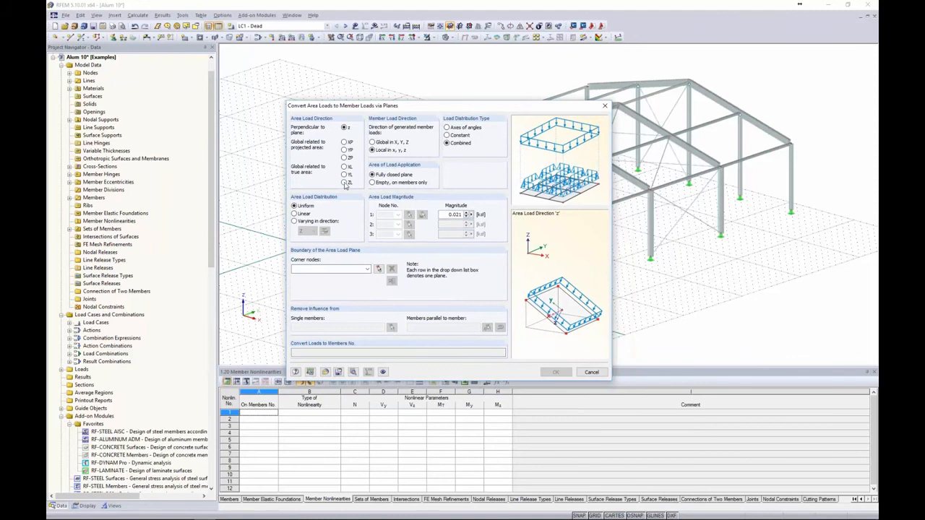
click(344, 182)
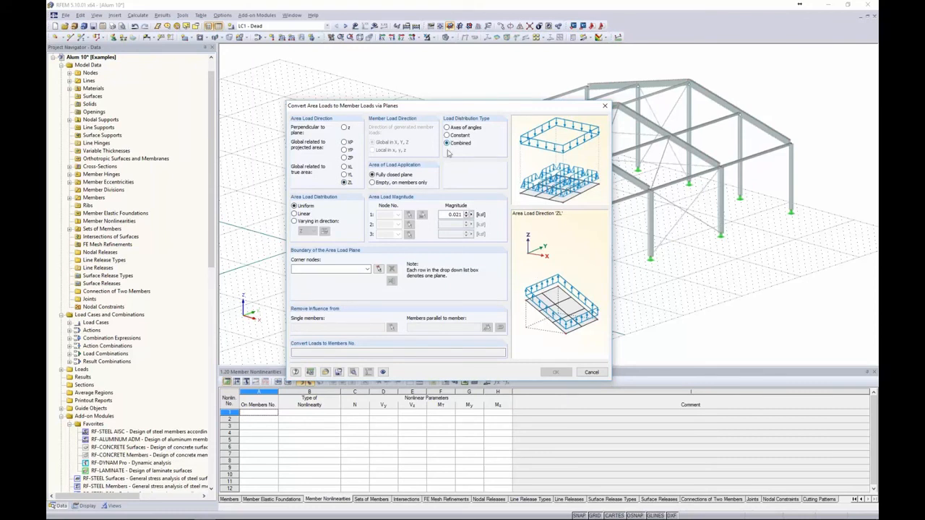
drag(448, 214, 480, 215)
key(BackSpace)
text(-0.01)
Define both sloped roof planes as area load boundaries by picking their corner nodes along the eaves and ridge.
click(378, 269)
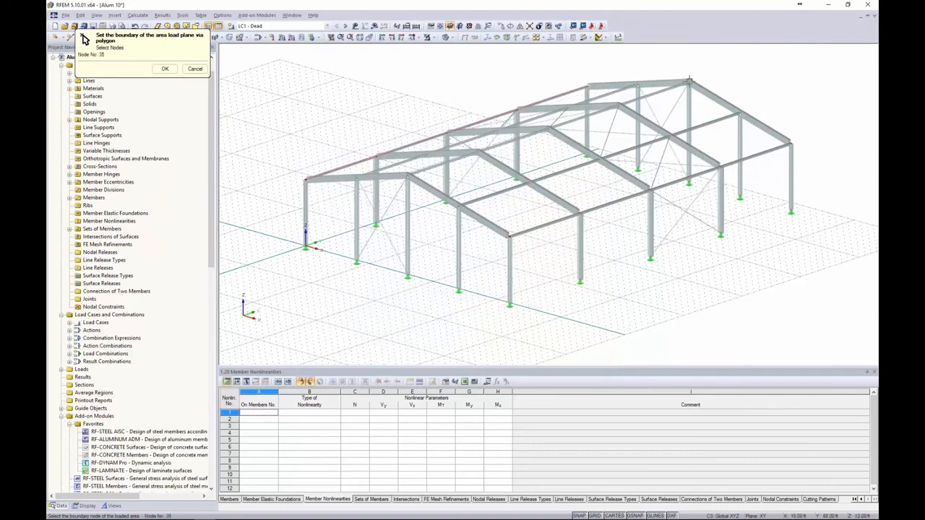
click(689, 81)
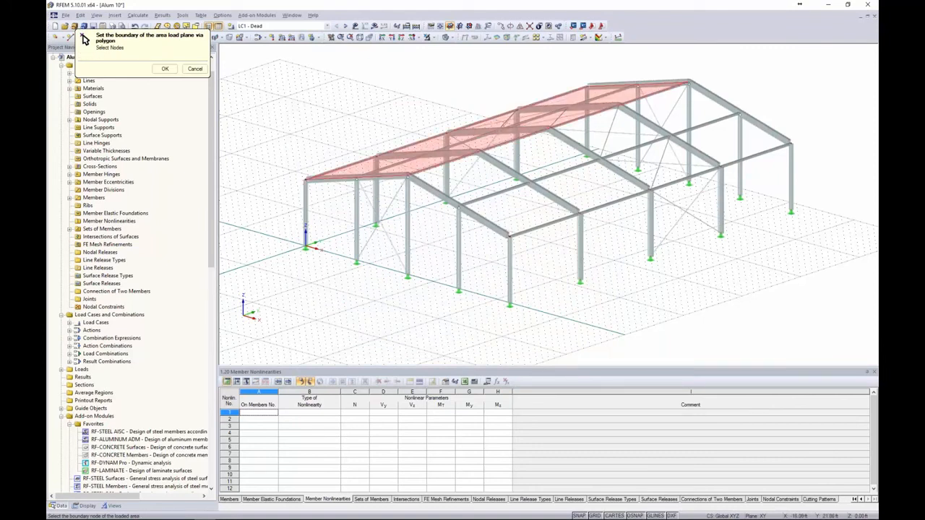
click(306, 179)
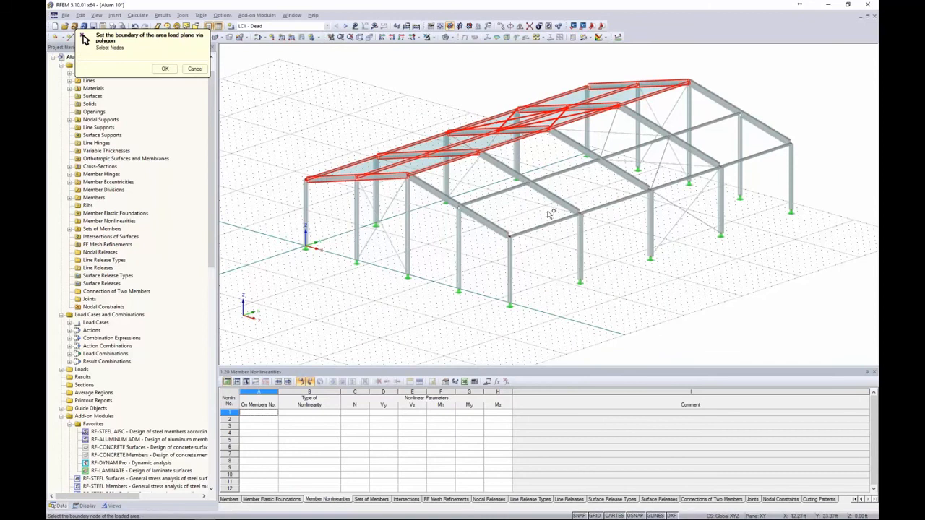
ctrl+middle_drag(540, 219, 417, 189)
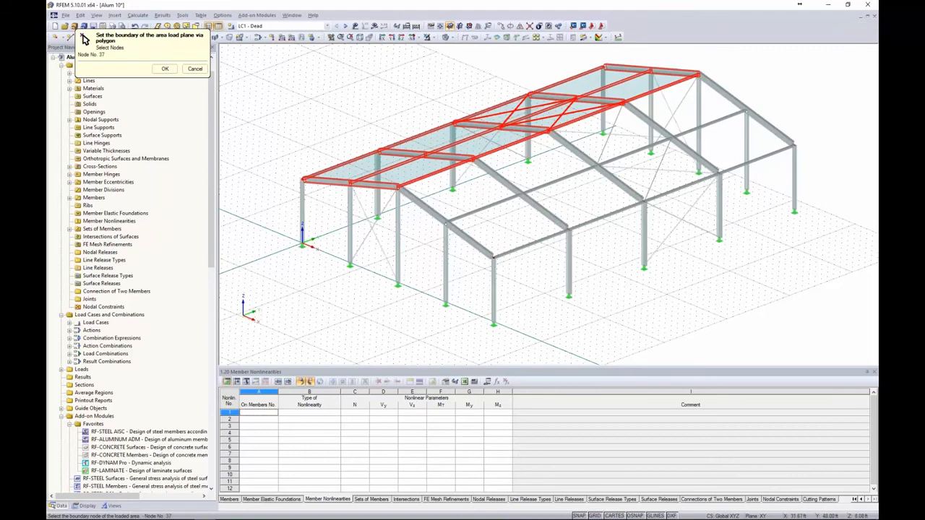
click(796, 145)
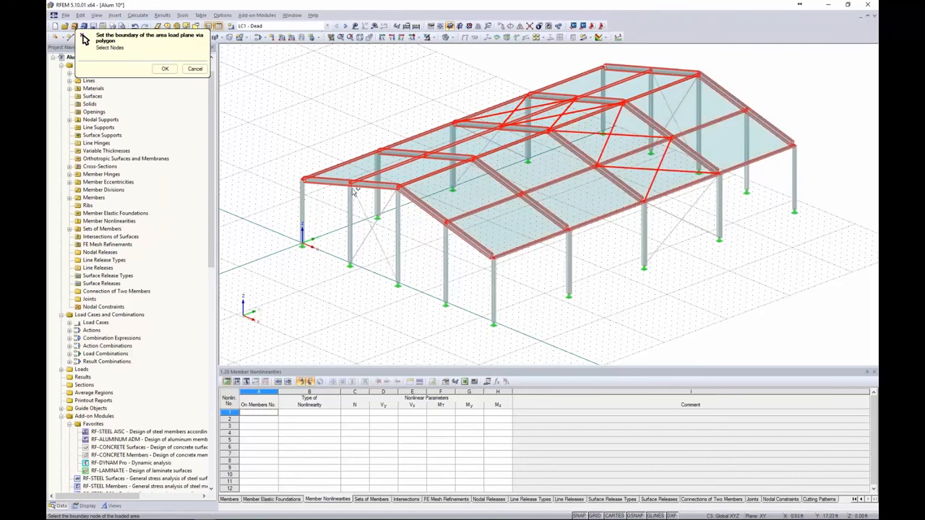
click(165, 69)
Exclude members parallel to longitudinal member 49 and roof braces 67, 68, 71 and 72 from loading, and generate the dead load on the rafters.
drag(406, 102, 257, 68)
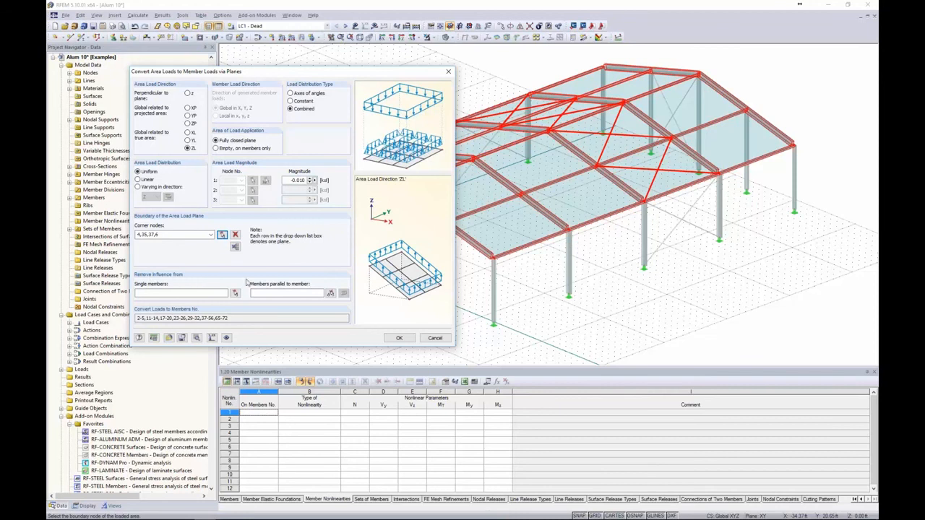
click(330, 292)
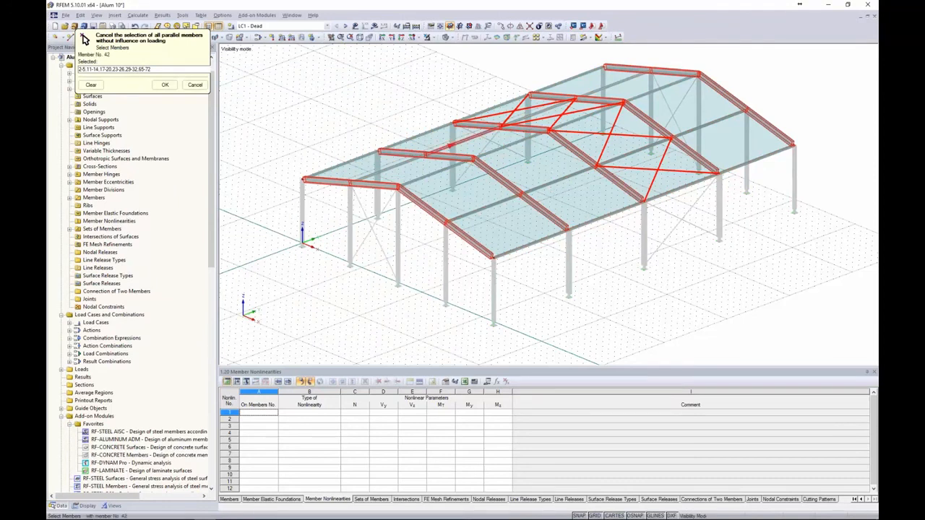
click(633, 169)
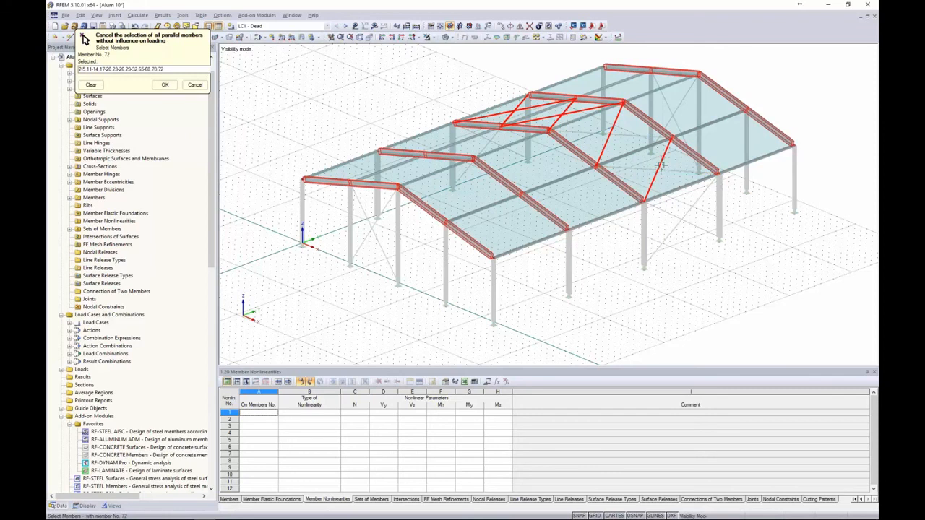
click(659, 166)
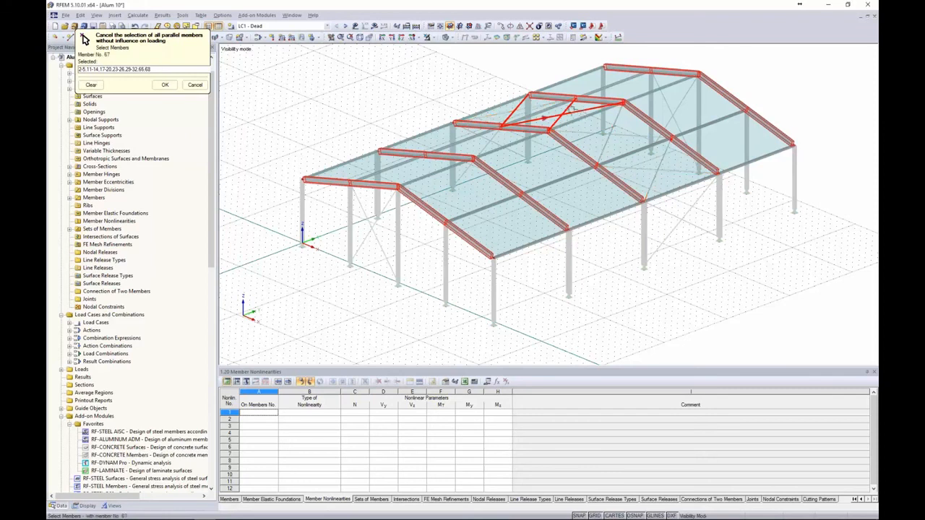
click(571, 109)
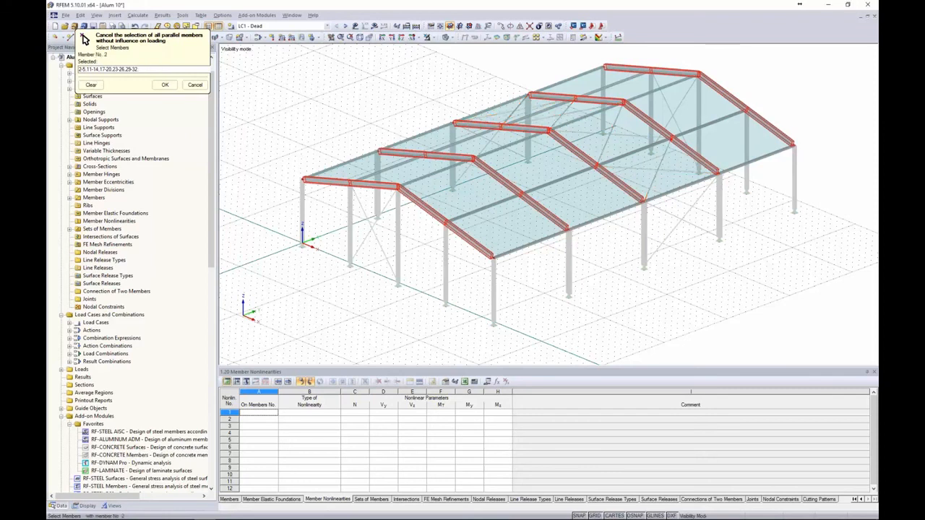
click(165, 84)
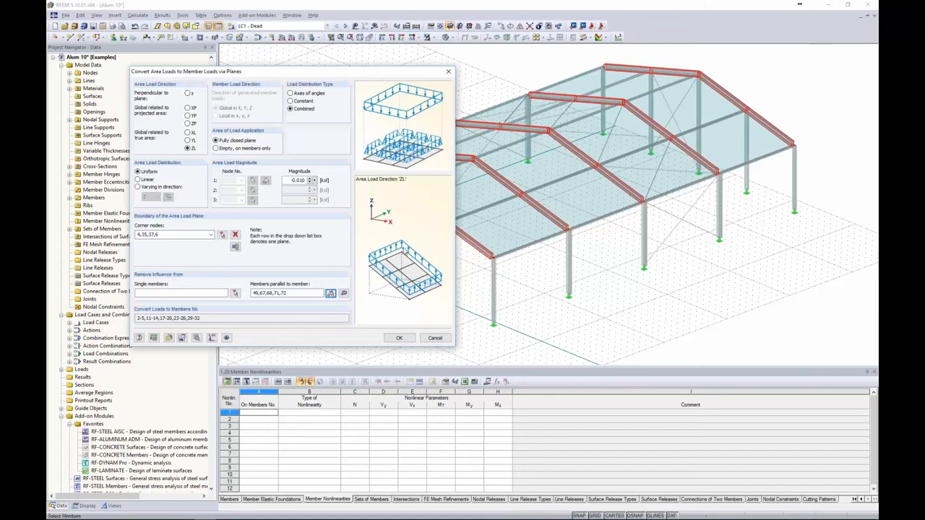
click(399, 339)
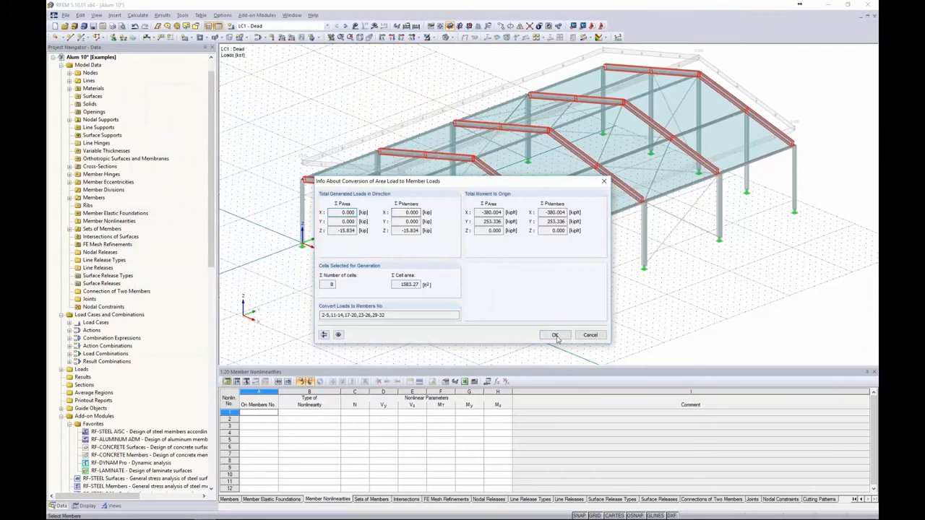
click(554, 334)
Display the generated dead load separately as member loads and examine its distribution on the roof rafters.
ctrl+middle_drag(373, 129, 416, 126)
right_click(418, 129)
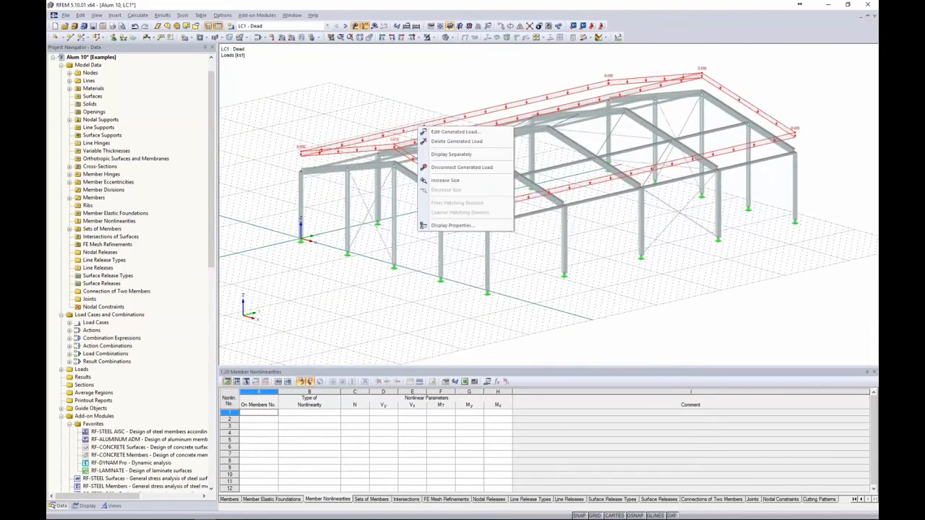
click(434, 156)
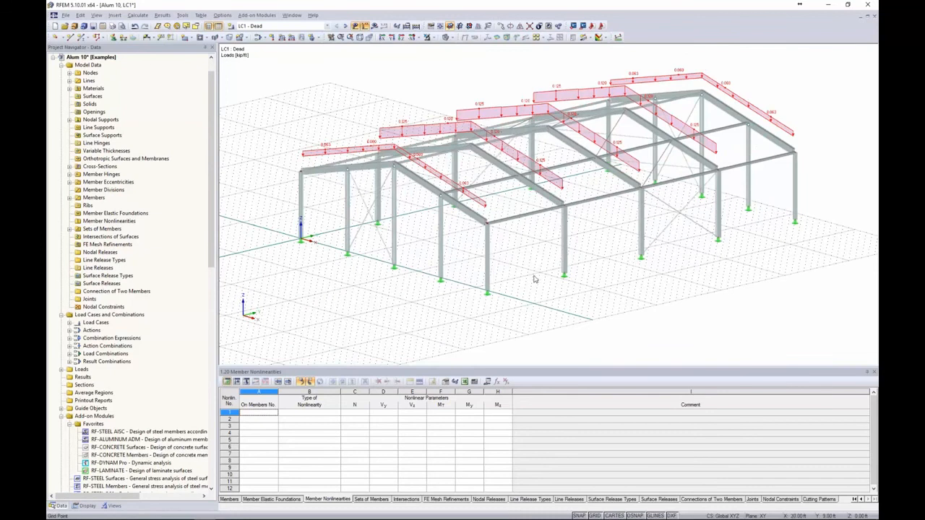
ctrl+middle_drag(525, 260, 543, 276)
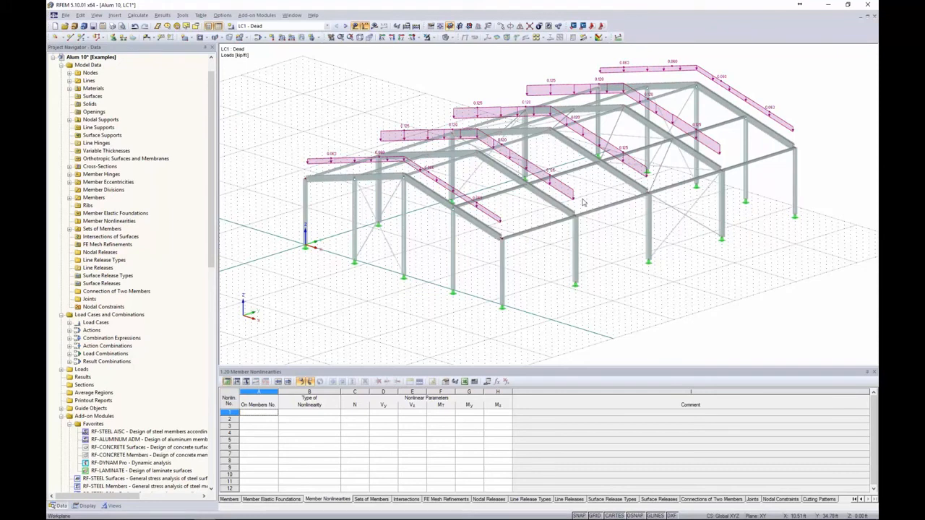
Make LC2 - Wind 1 the current load case and start generating wind loads for vertical walls with roof per ASCE/SEI 7-10.
click(345, 26)
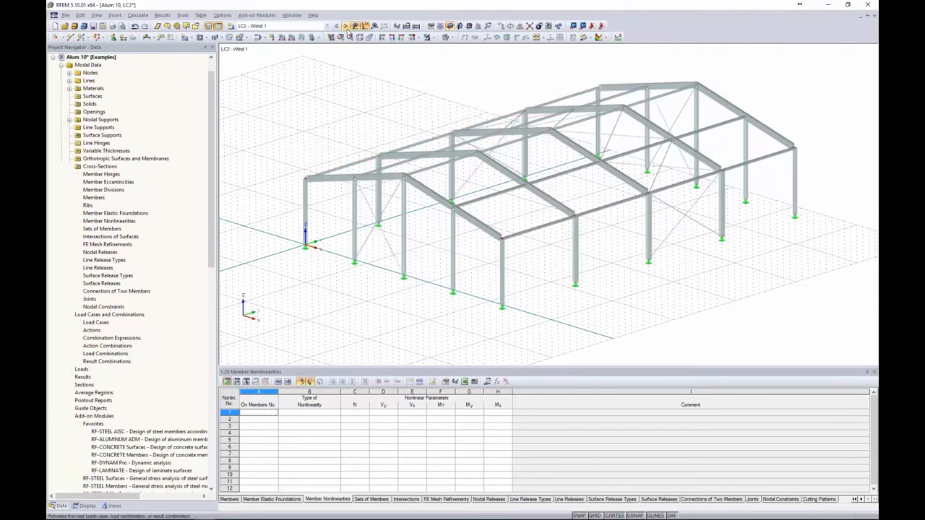
click(183, 15)
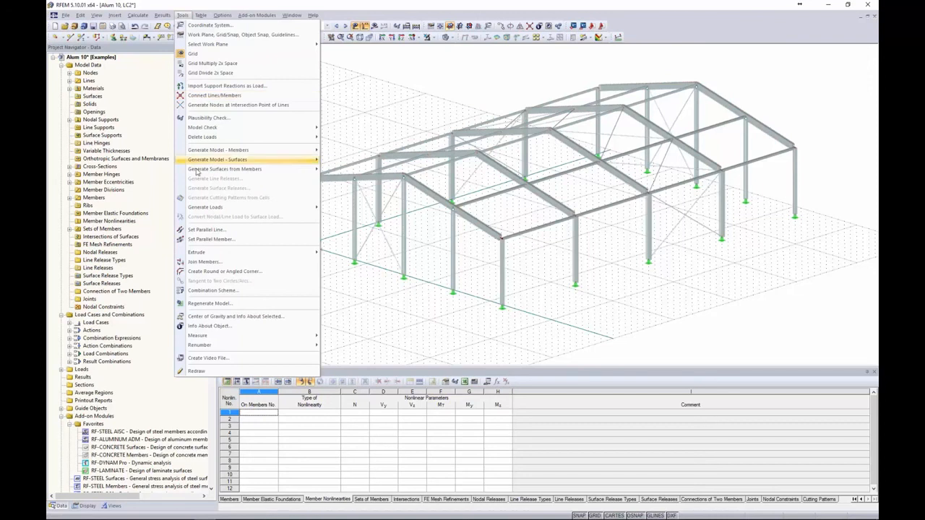
mouse_move(206, 210)
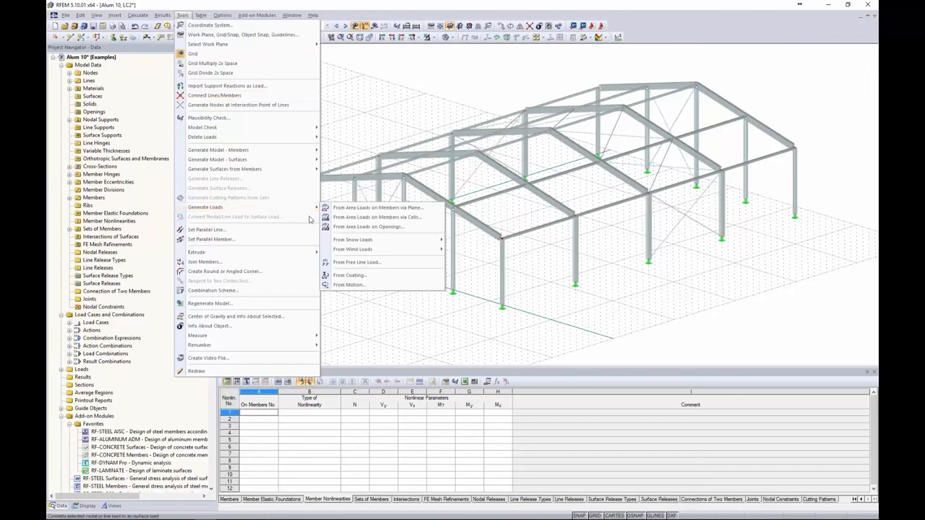
mouse_move(360, 249)
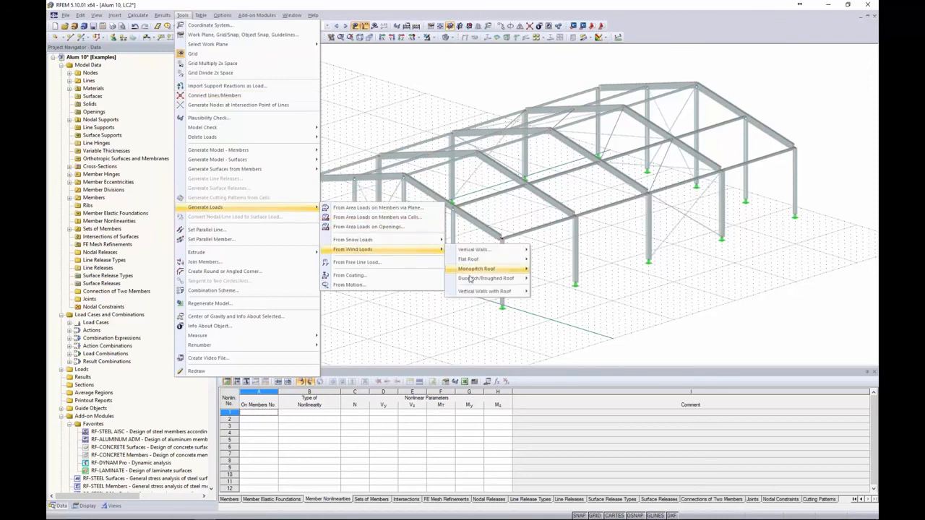
mouse_move(505, 292)
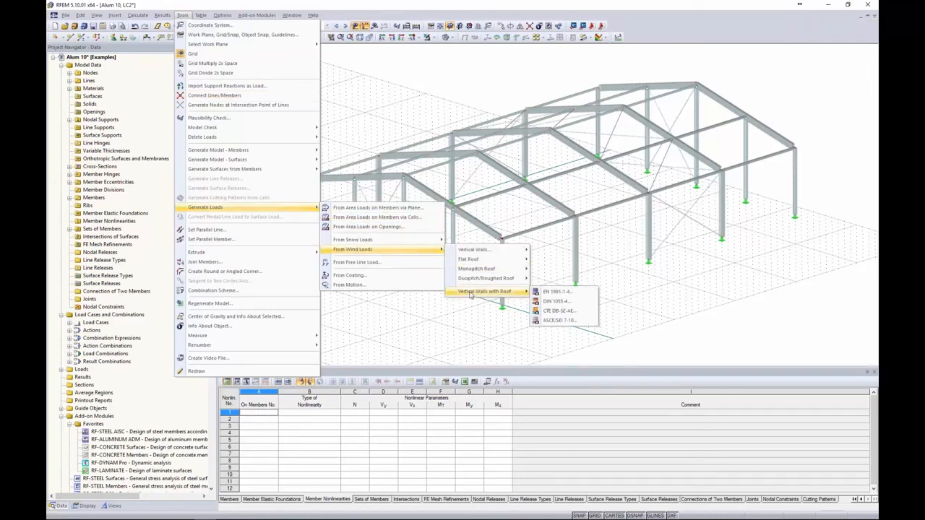
click(548, 320)
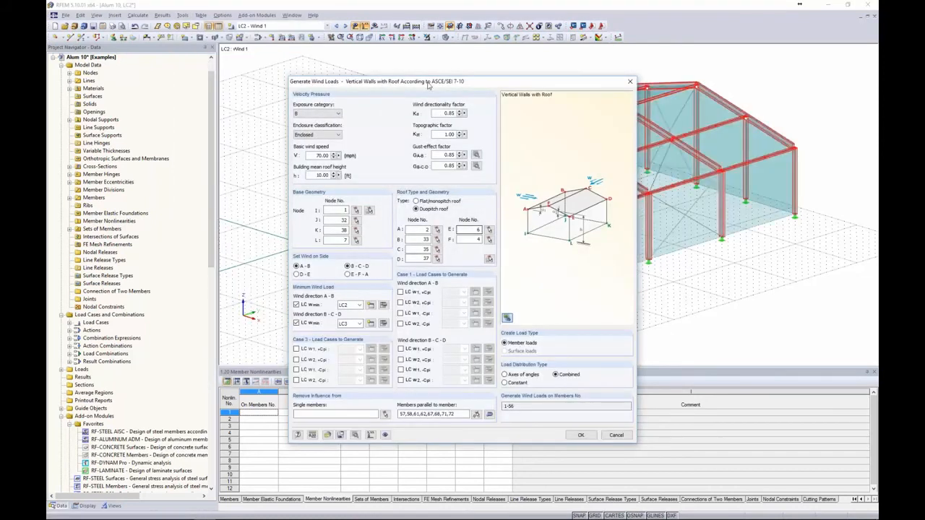
drag(427, 85, 356, 53)
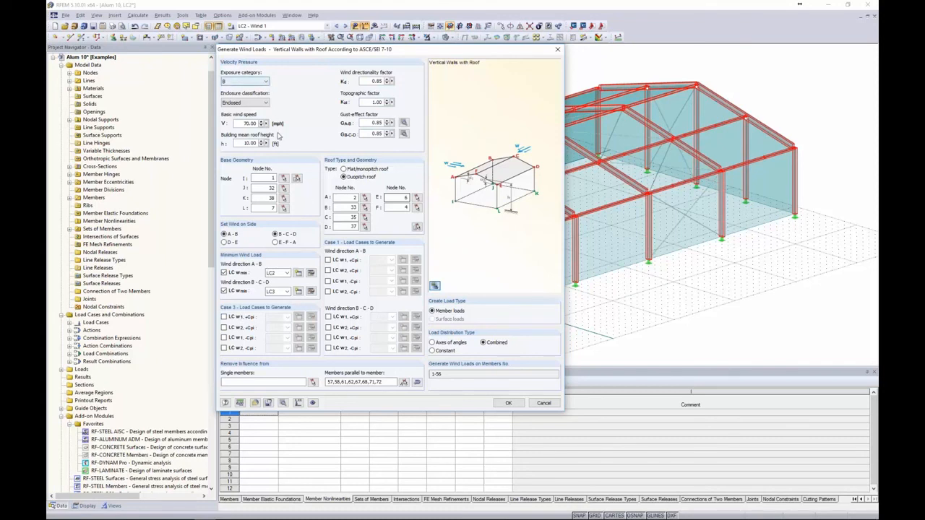
Set the velocity pressure data to exposure category B, Enclosed classification, 70 mph basic wind speed and 10 ft mean roof height.
click(260, 84)
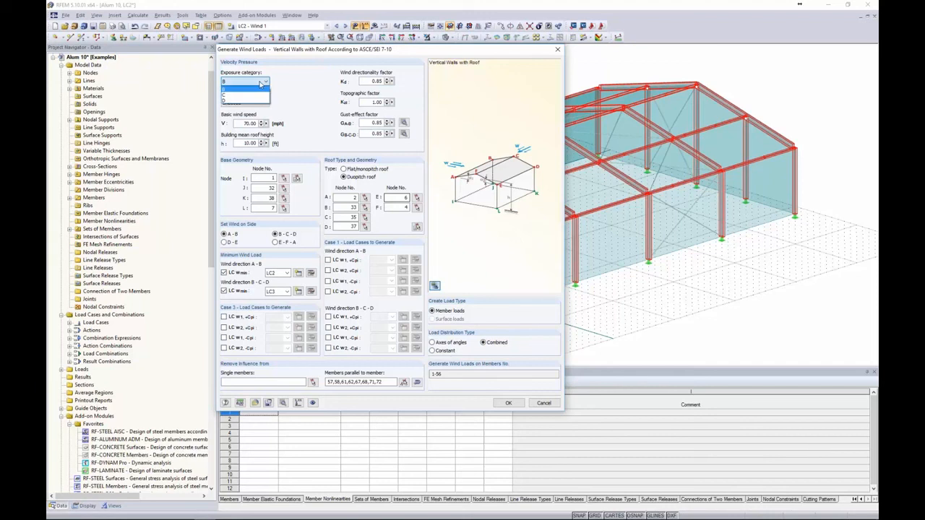
click(261, 90)
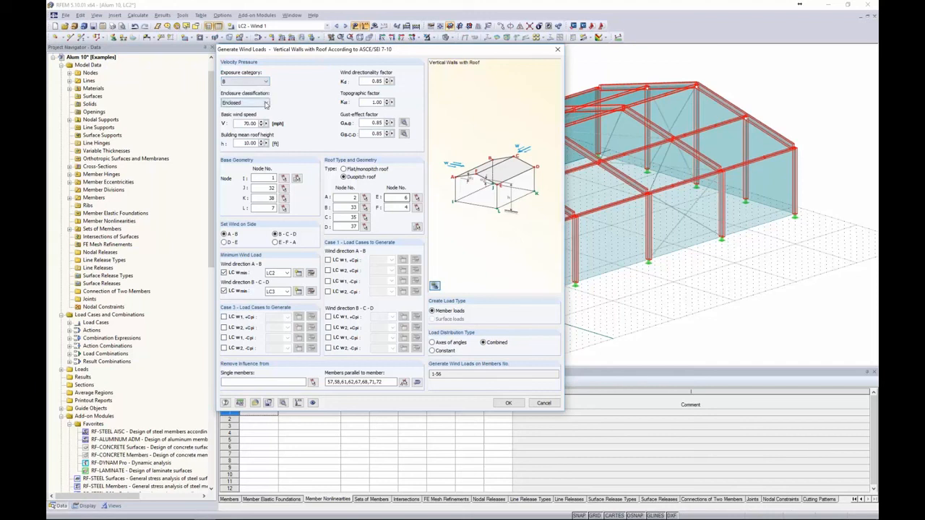
click(265, 104)
click(266, 111)
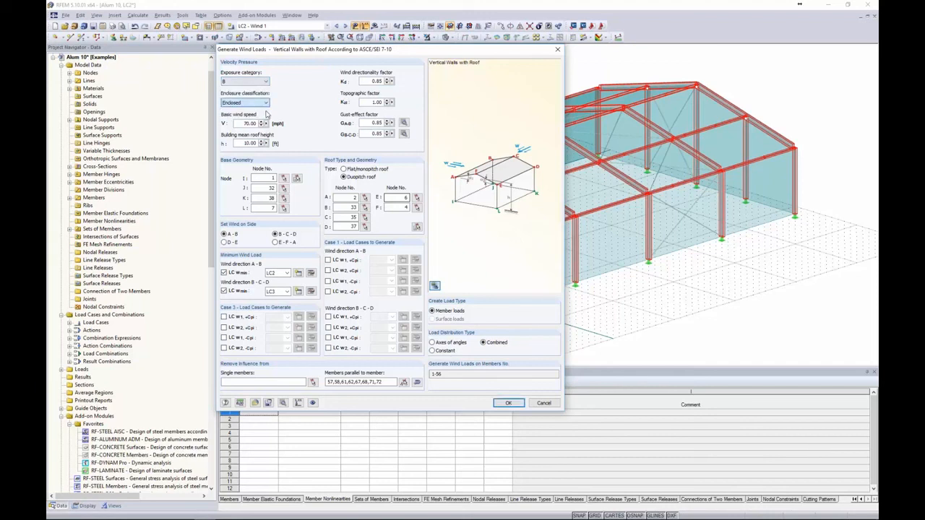
double_click(249, 122)
text(70)
key(Tab)
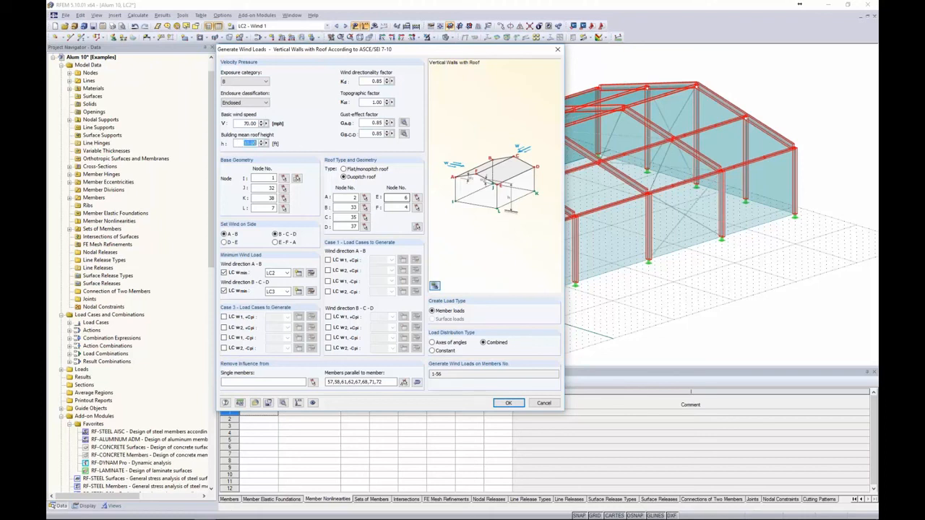
text(8)
click(354, 197)
Define the wind load base geometry from the hall's four corner base nodes 1, 32, 38 and 7.
click(297, 178)
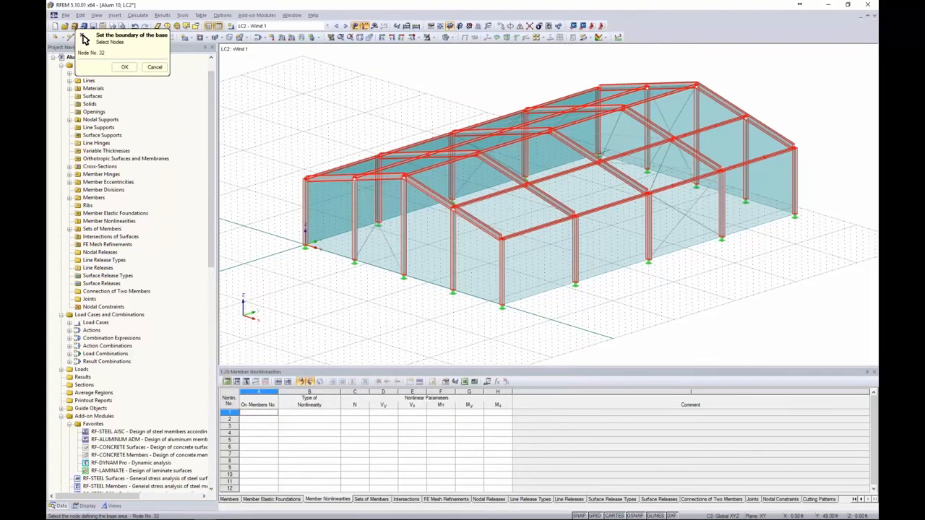
click(784, 213)
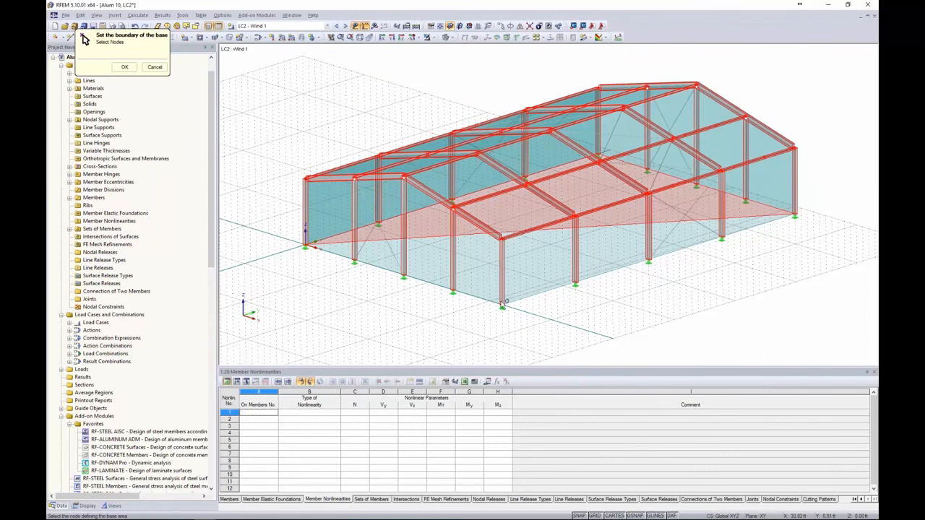
click(501, 305)
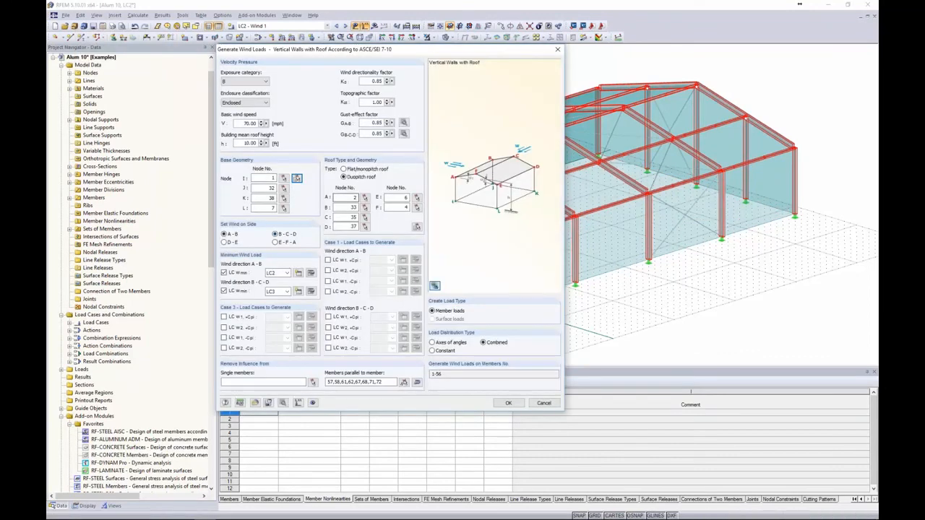
Define the duopitch roof geometry from the hall's roof corner and ridge nodes 2, 33, 35, 37, 6 and 4.
click(417, 227)
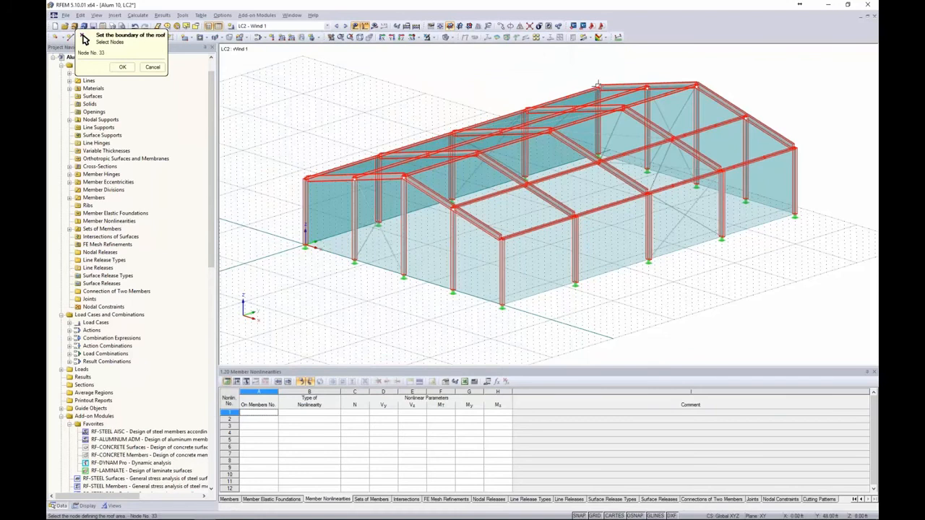
click(699, 82)
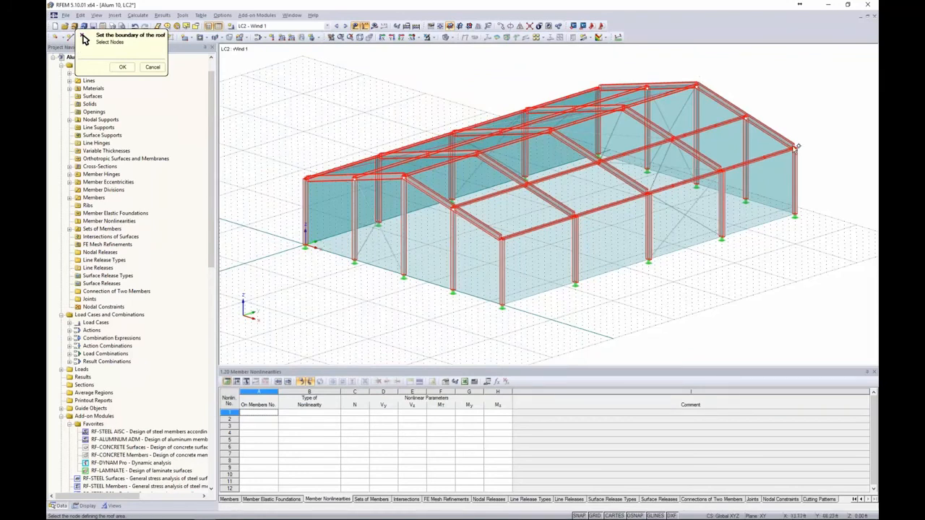
click(795, 148)
click(499, 237)
click(404, 177)
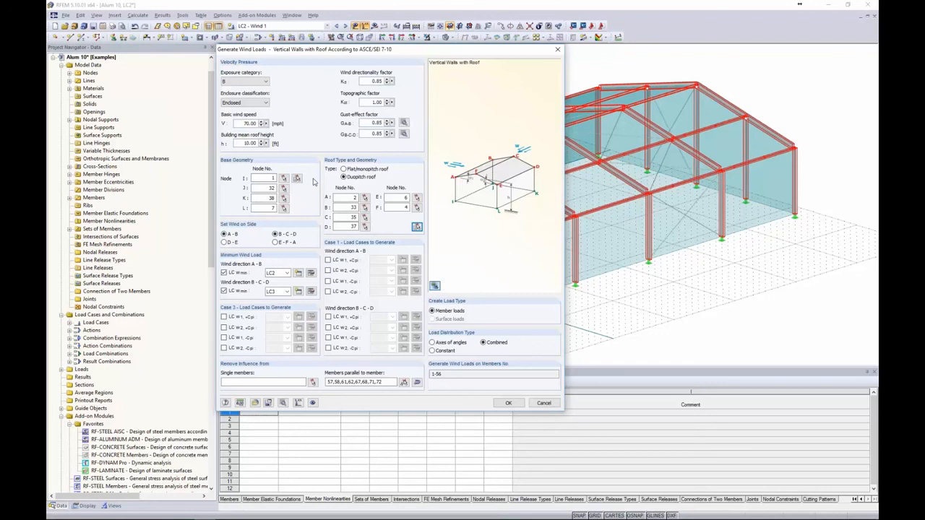
Clear the excluded parallel members list and take the gable and side wall bracing out of the wind-loaded members.
double_click(330, 381)
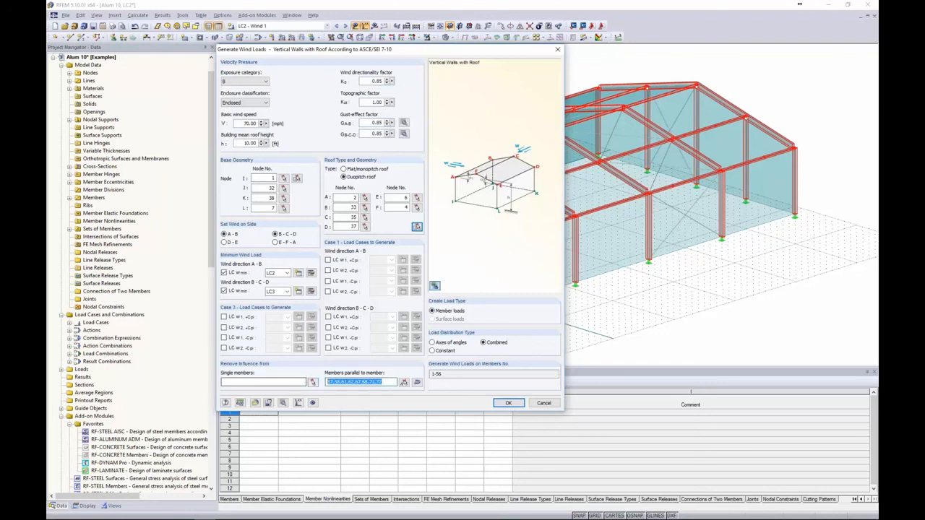
key(BackSpace)
drag(471, 50, 424, 49)
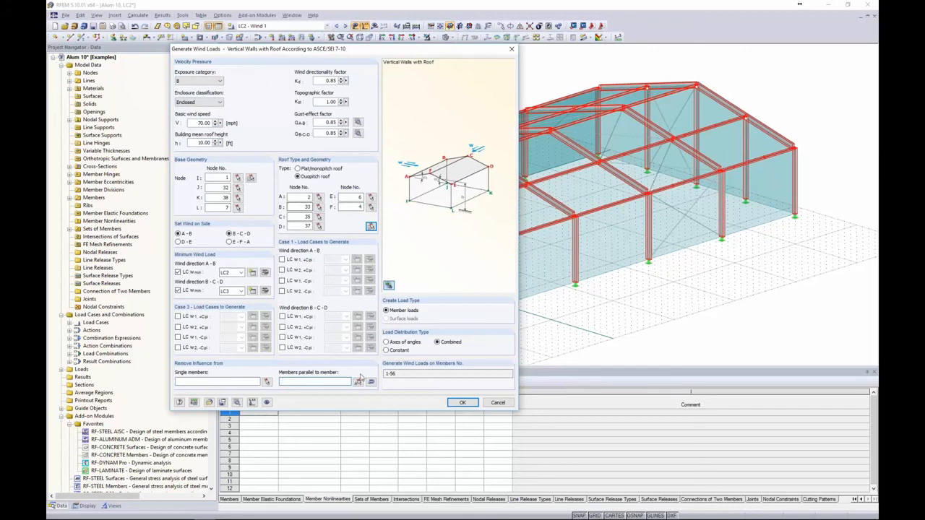
click(357, 382)
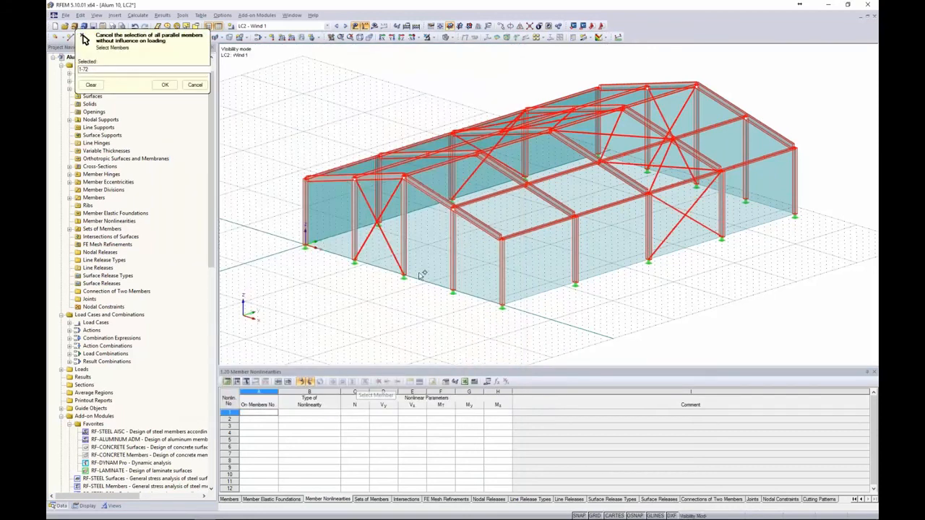
click(392, 237)
click(386, 205)
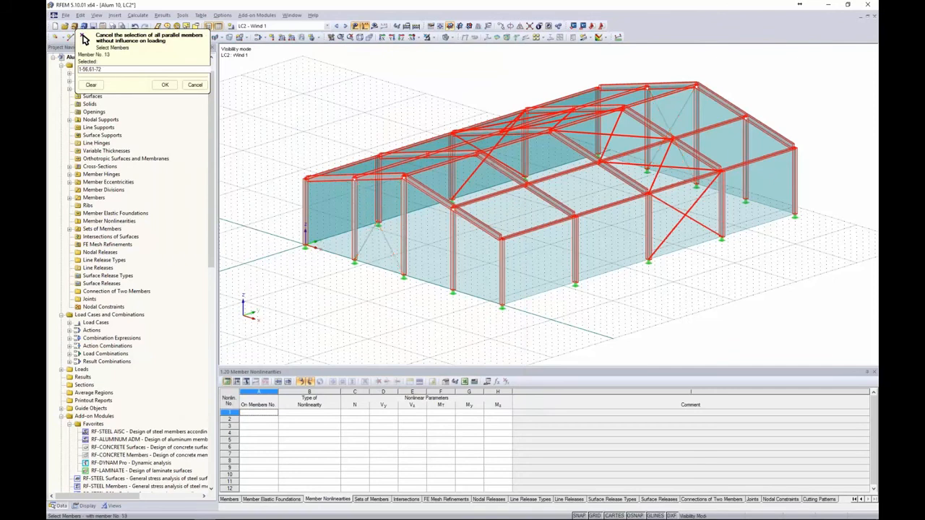
click(675, 208)
click(695, 199)
click(666, 158)
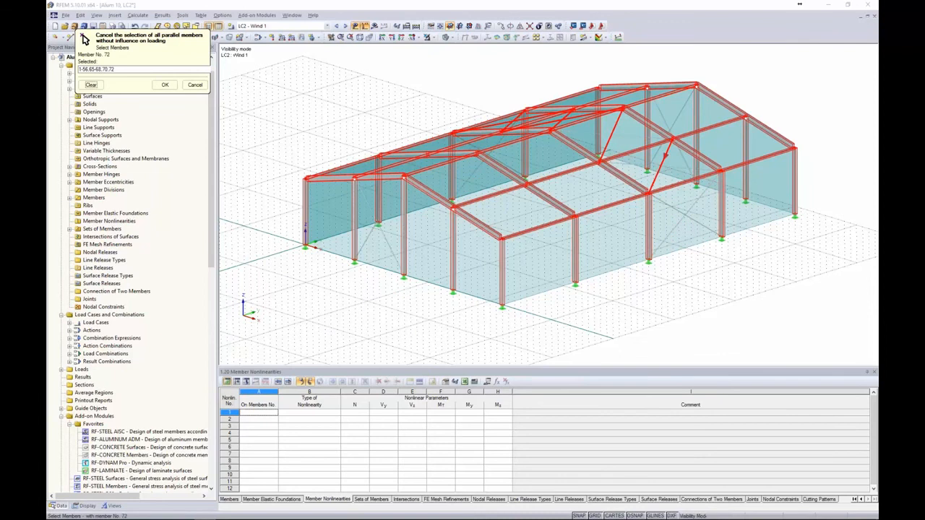
click(601, 154)
Take the roof bracing out of the wind-loaded members and generate the wind loads.
ctrl+middle_drag(599, 160, 650, 195)
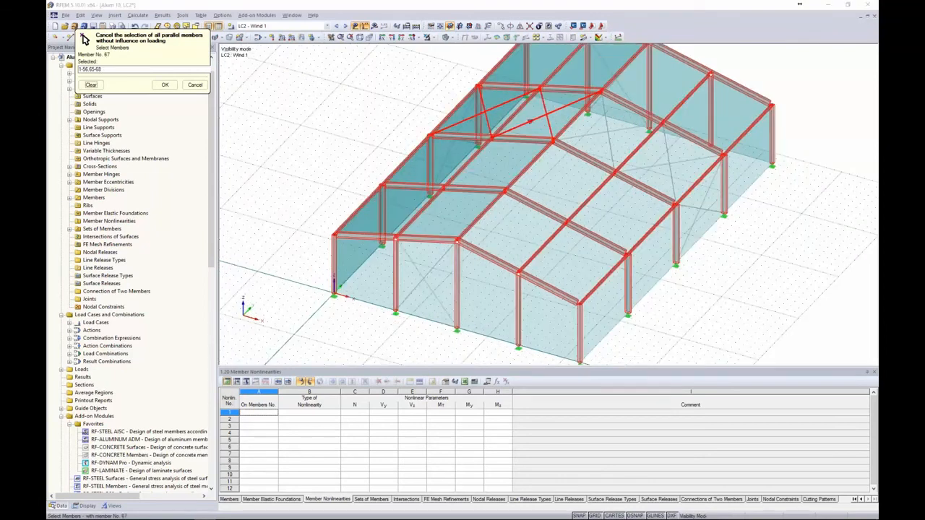
click(535, 120)
click(543, 104)
ctrl+middle_drag(462, 256, 385, 220)
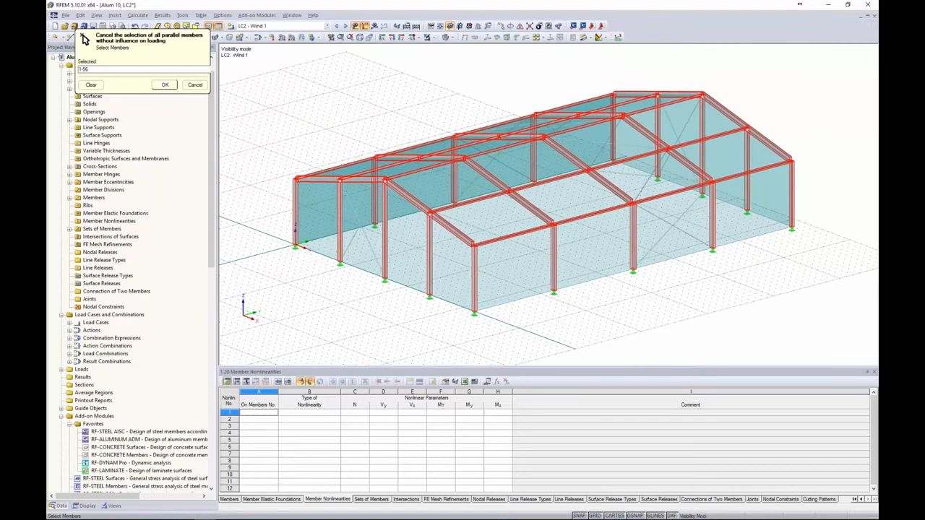
click(165, 85)
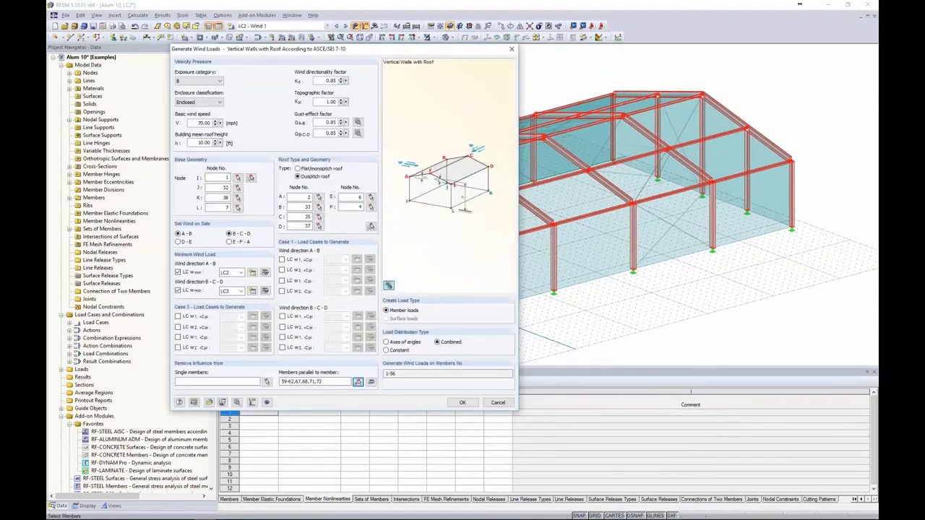
click(462, 402)
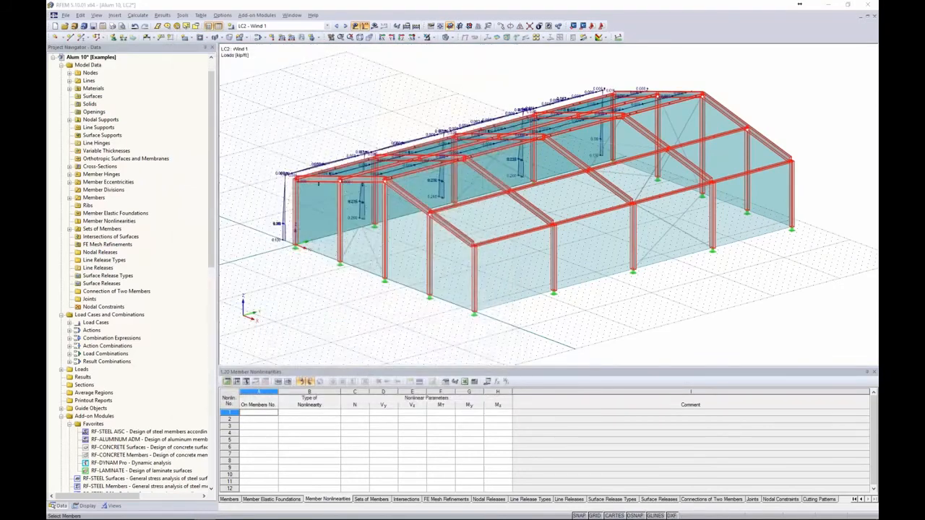
click(602, 390)
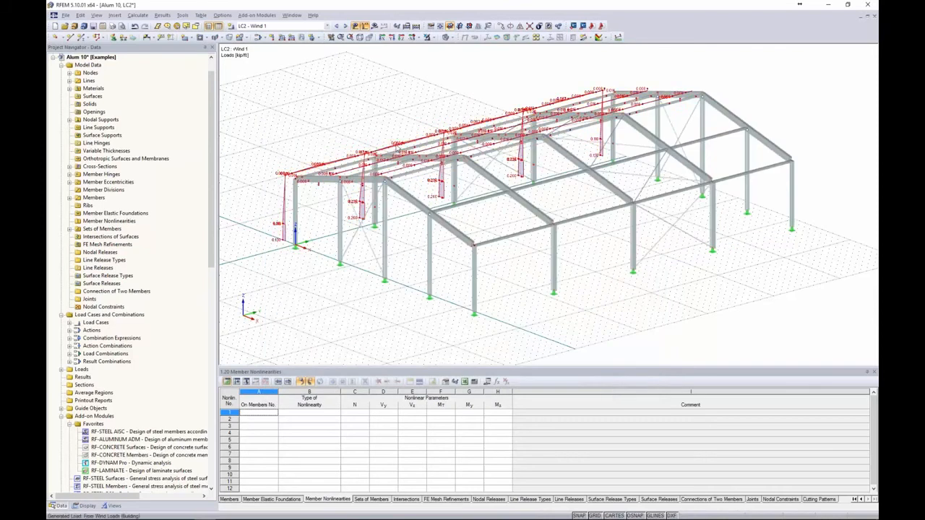
Reopen the generated wind load, check the load case for direction A-B and the wind direction diagrams, and accept it.
double_click(396, 147)
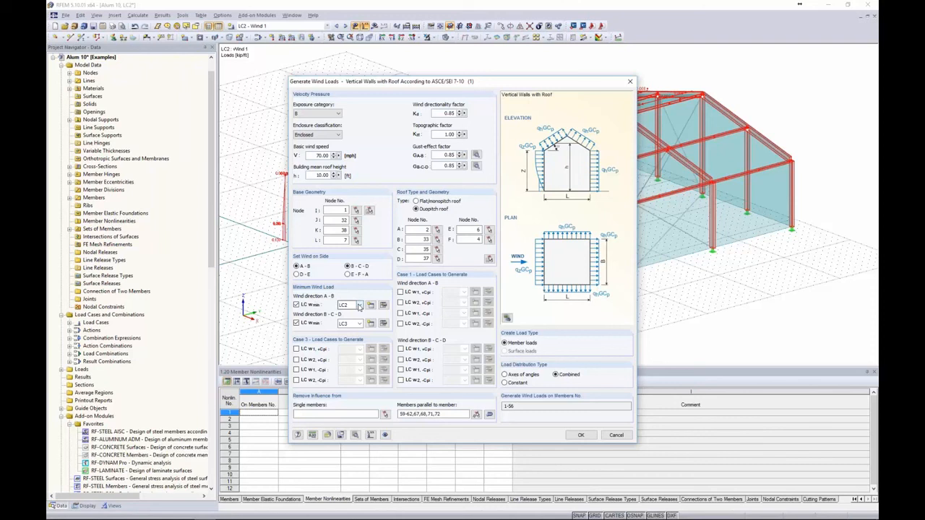
click(359, 305)
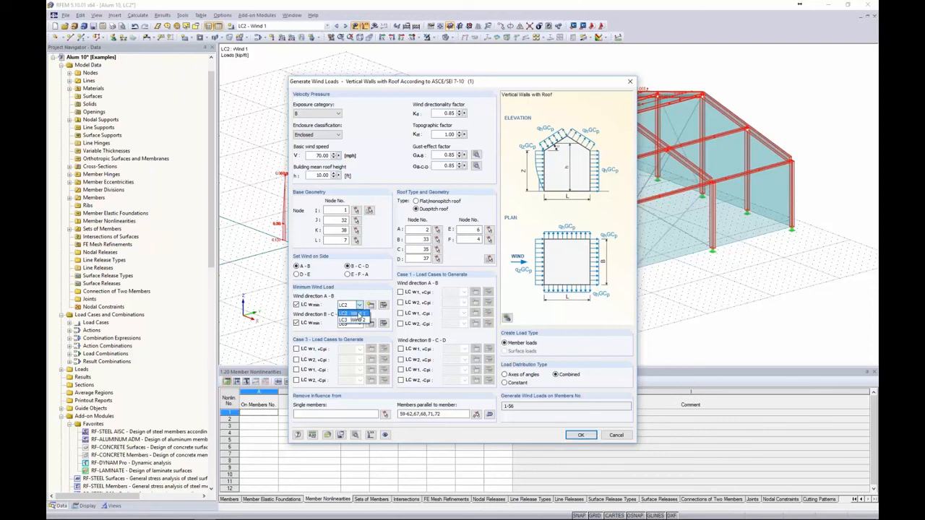
click(360, 313)
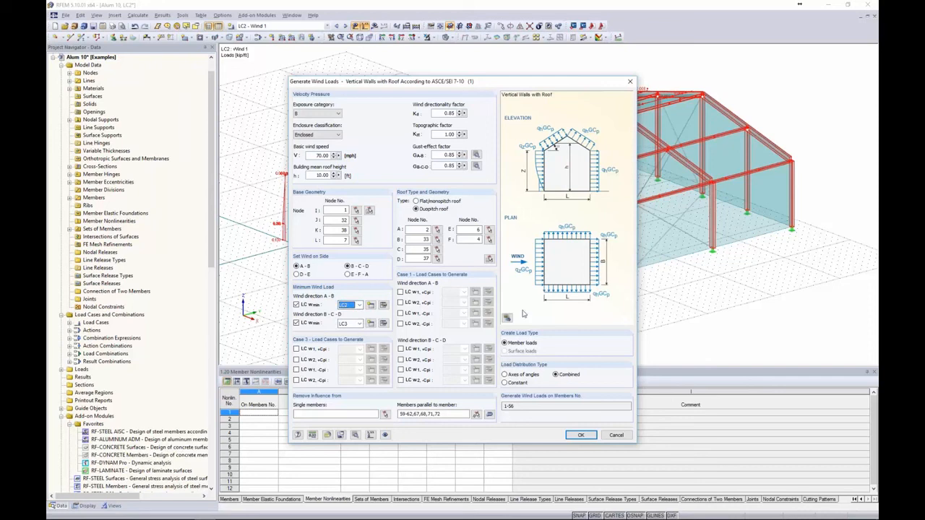
click(507, 318)
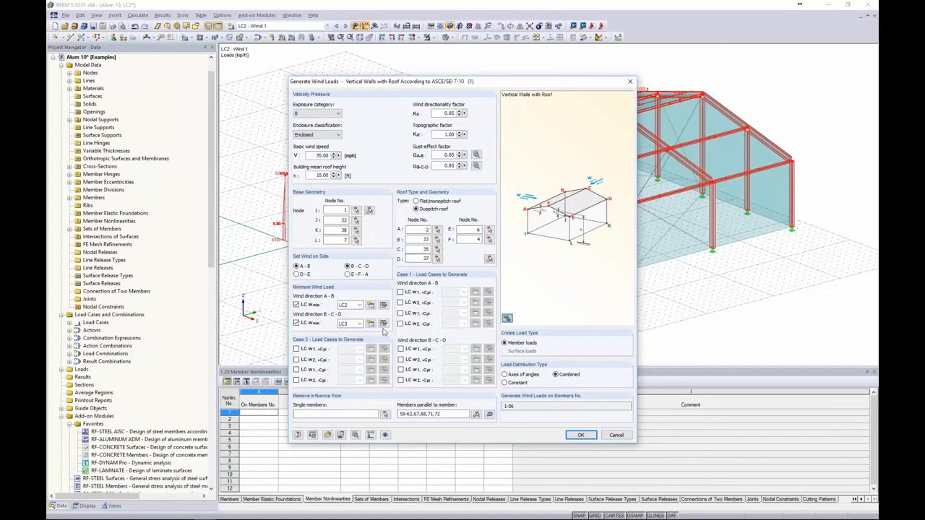
click(580, 435)
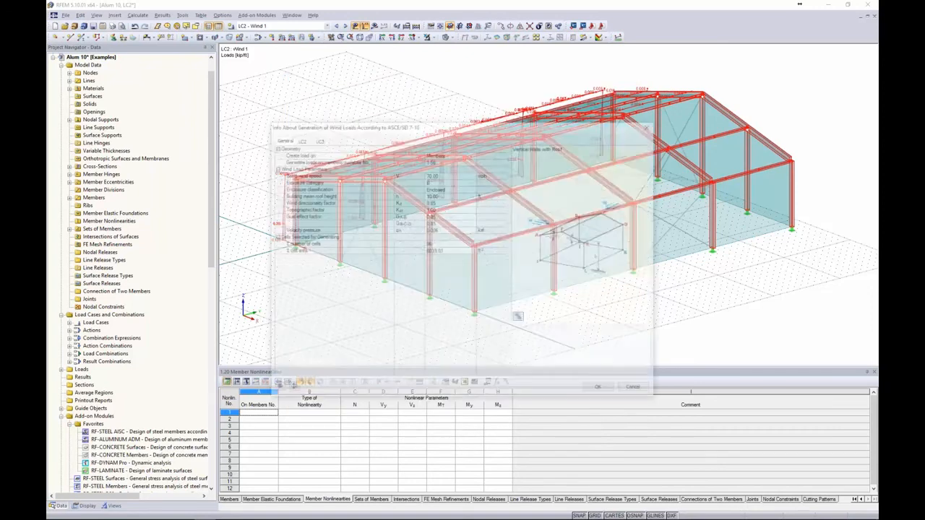
click(597, 387)
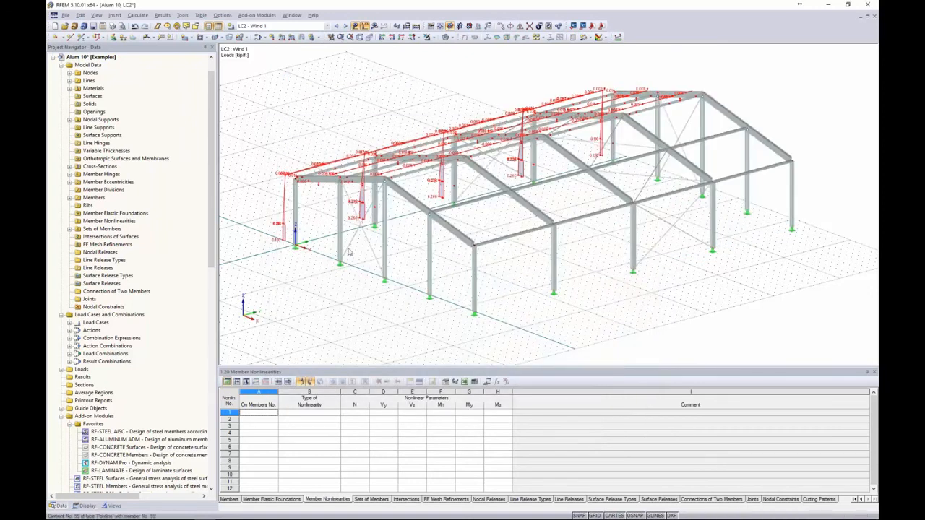
Show LC3 - Wind 2 and compare its generated load in combined display and as separate member loads.
click(325, 163)
middle_drag(327, 164, 329, 165)
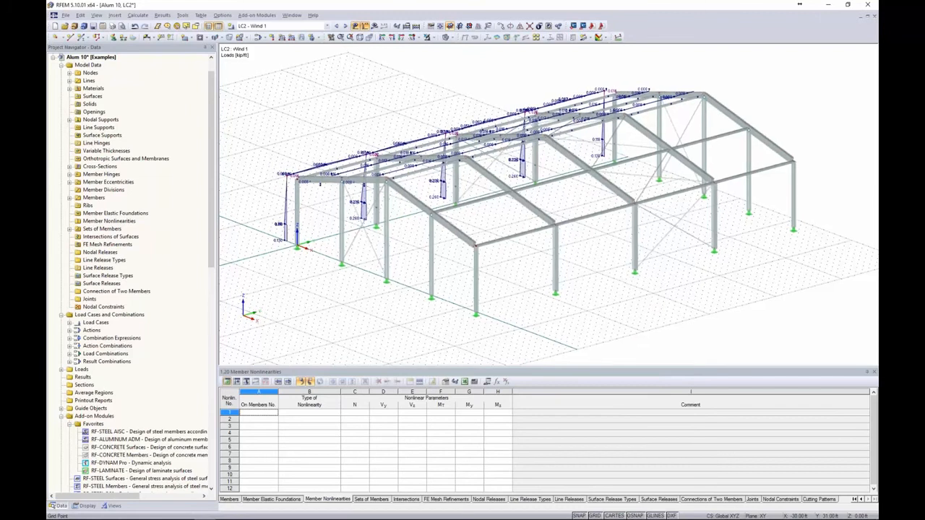
click(344, 25)
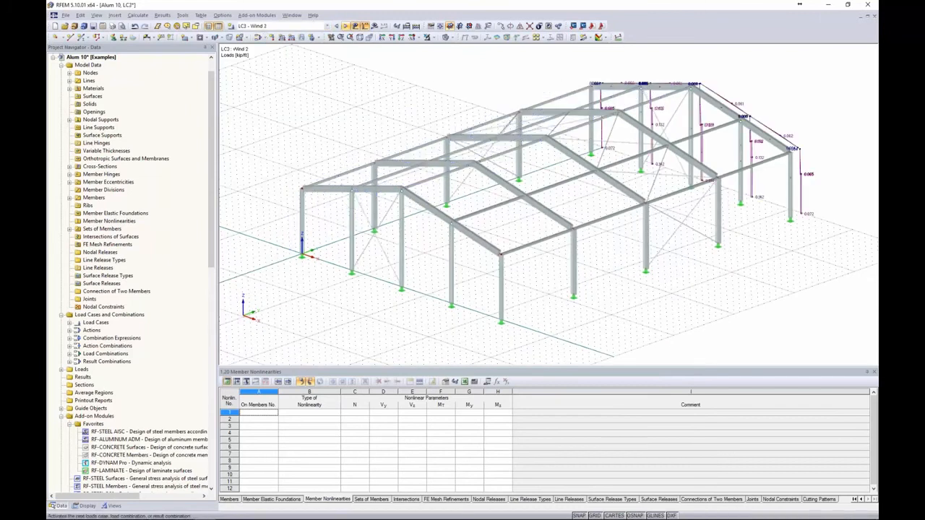
right_click(704, 151)
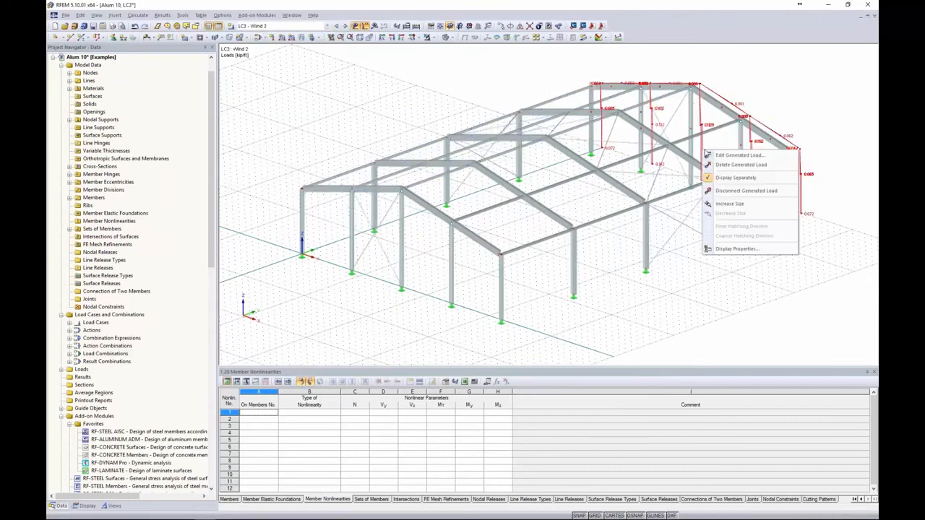
click(736, 177)
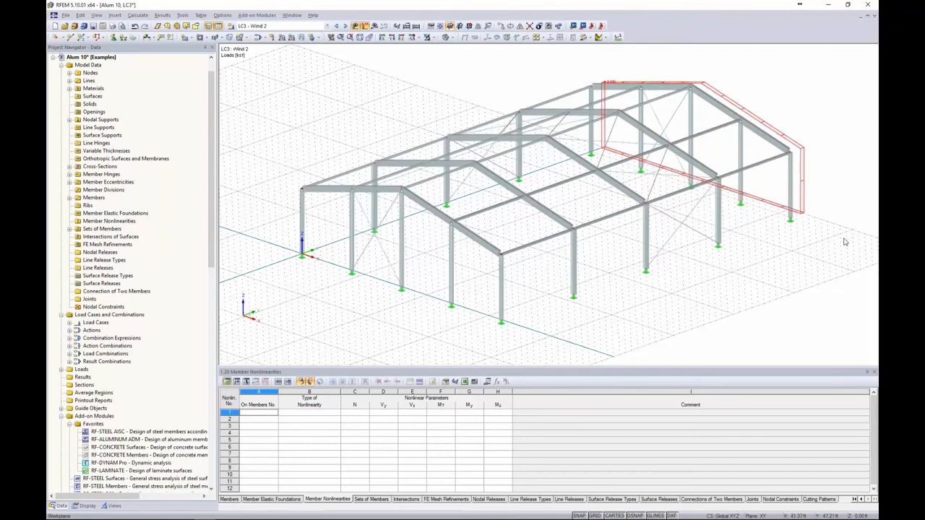
right_click(808, 185)
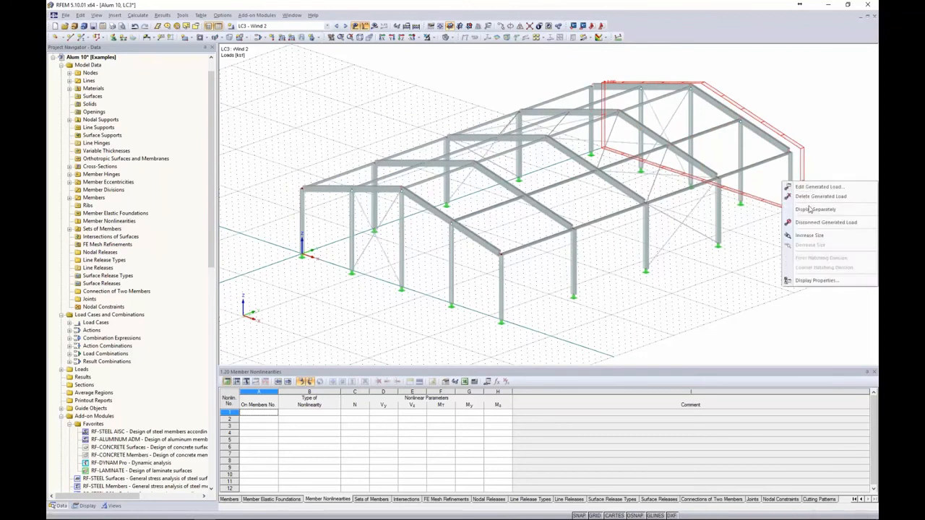
click(810, 209)
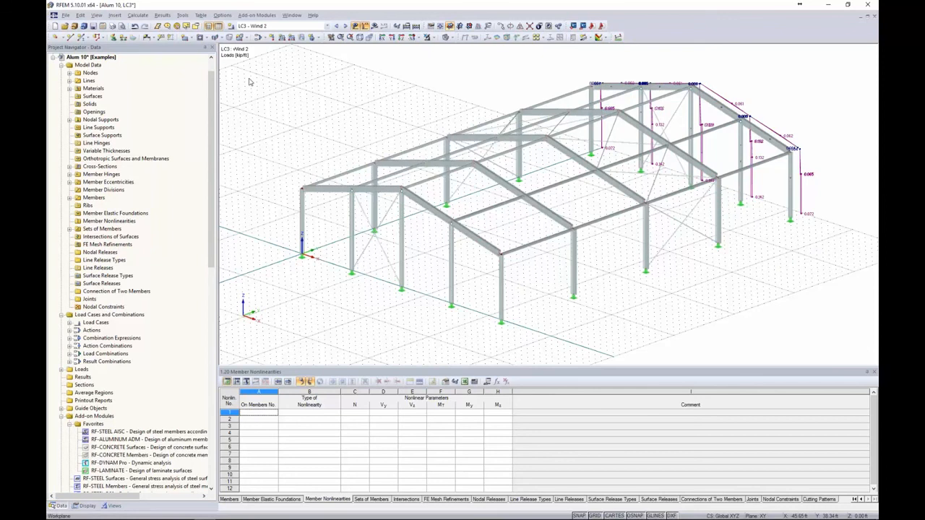
Examine the loads of the load combinations from CO1 - 1.4D through CO4 - 0.9D + W1.
click(327, 26)
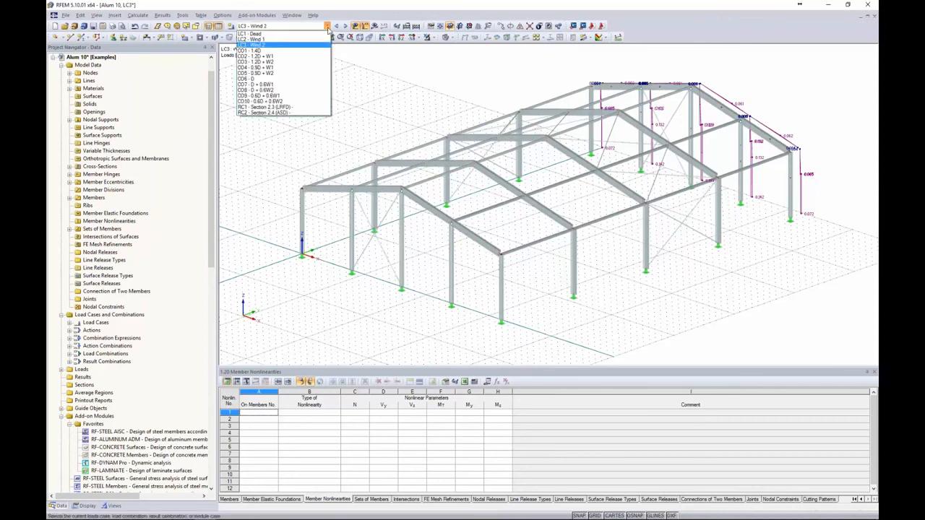
click(311, 50)
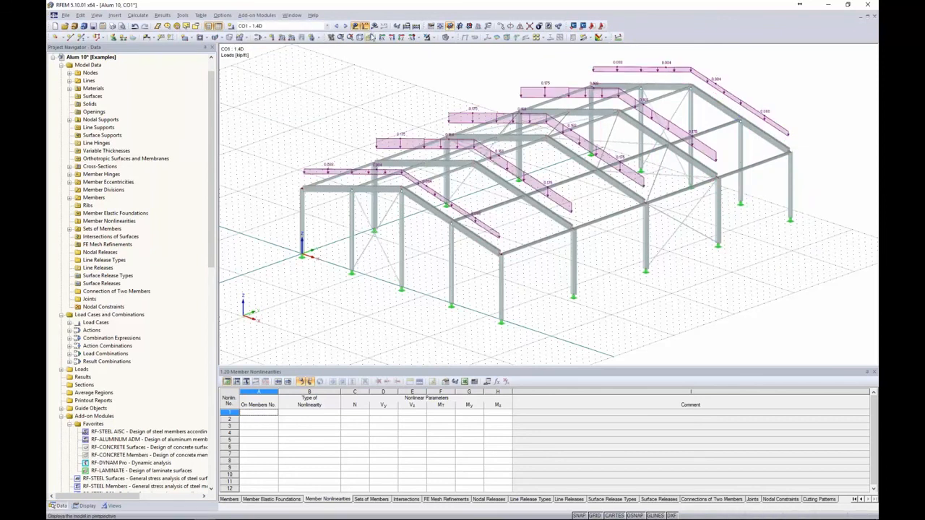
click(345, 26)
click(345, 26)
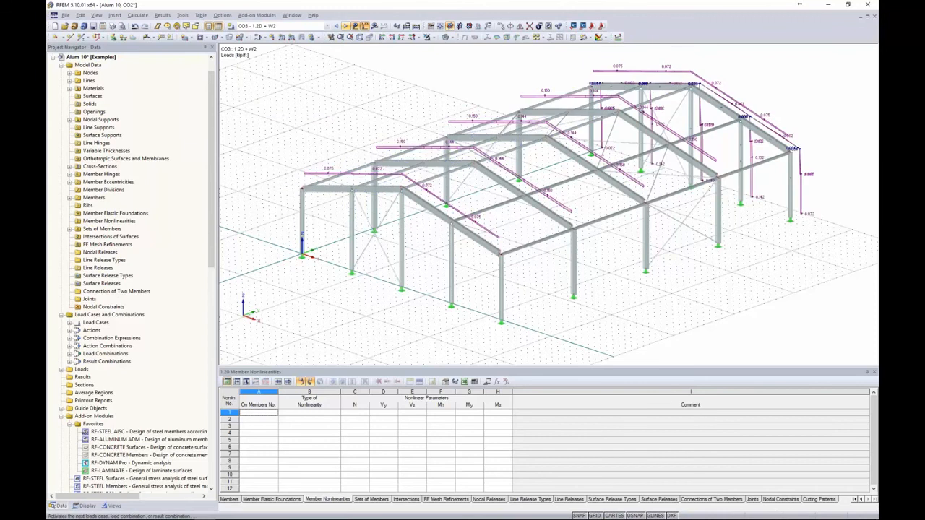
click(345, 26)
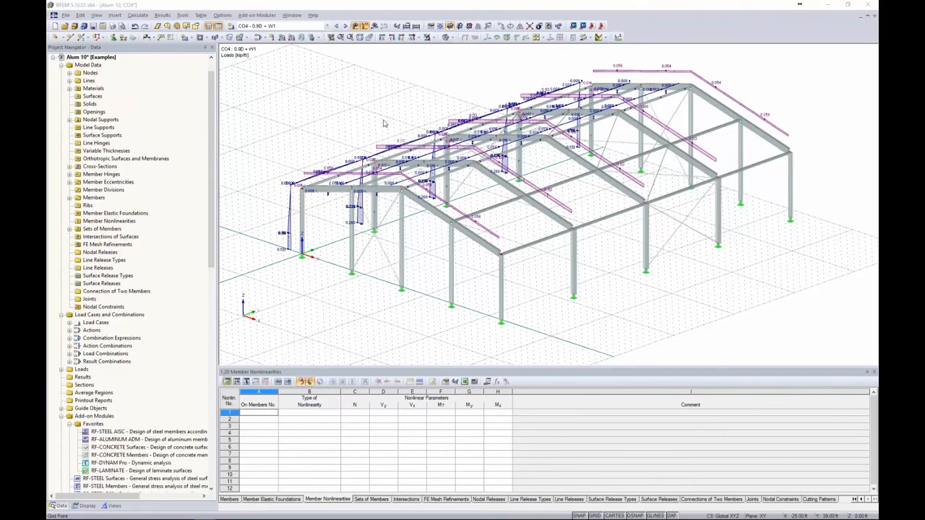
key(alt+Tab)
click(637, 186)
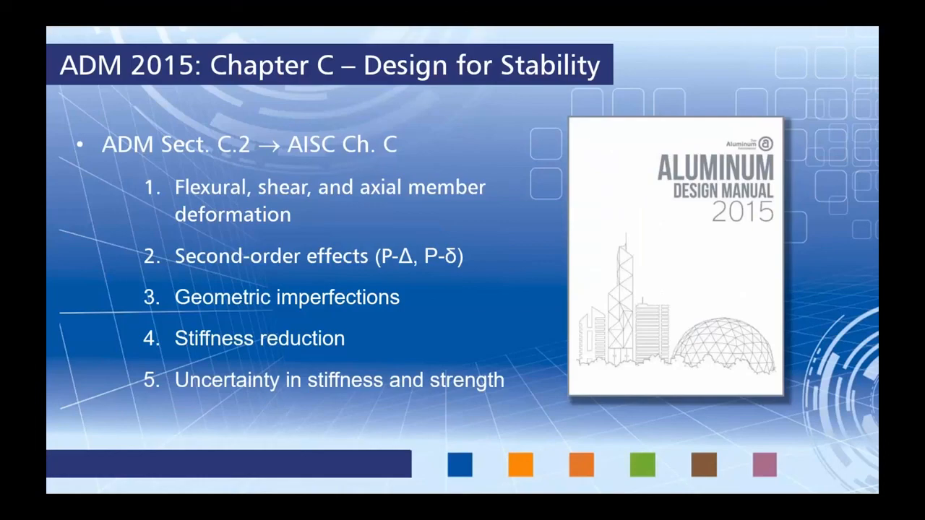
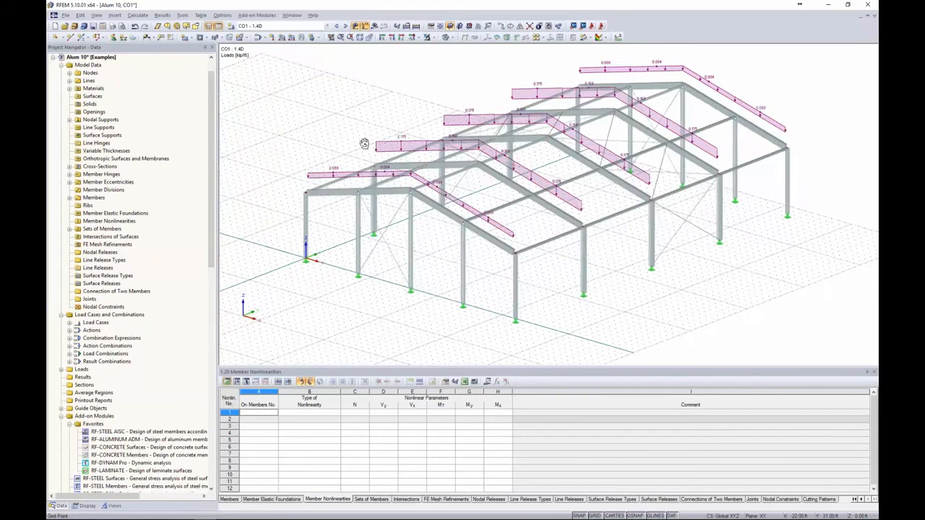
Hide the load display and isolate all the hall's columns, without the end-wall and side-wall bracing, using Visibility by Selected Objects.
click(354, 26)
ctrl+middle_drag(351, 69, 493, 51)
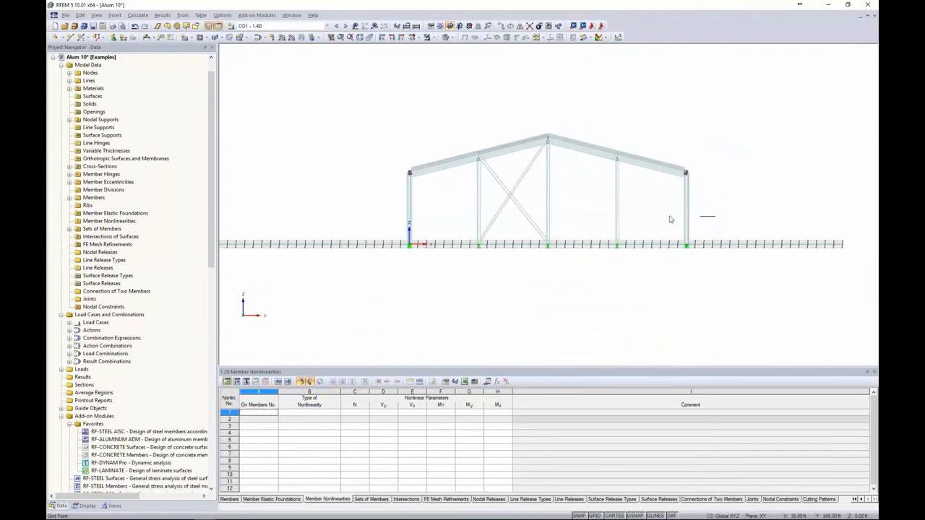
drag(714, 217, 392, 197)
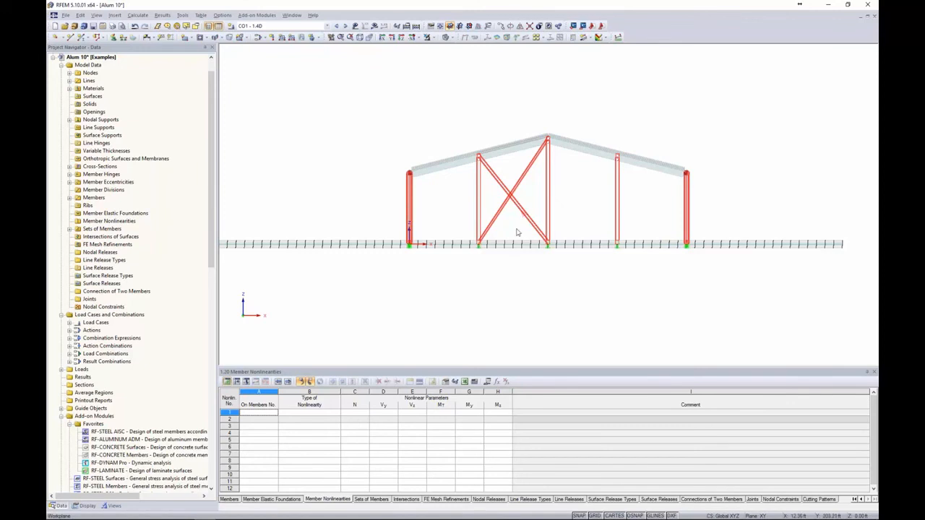
drag(517, 231, 495, 178)
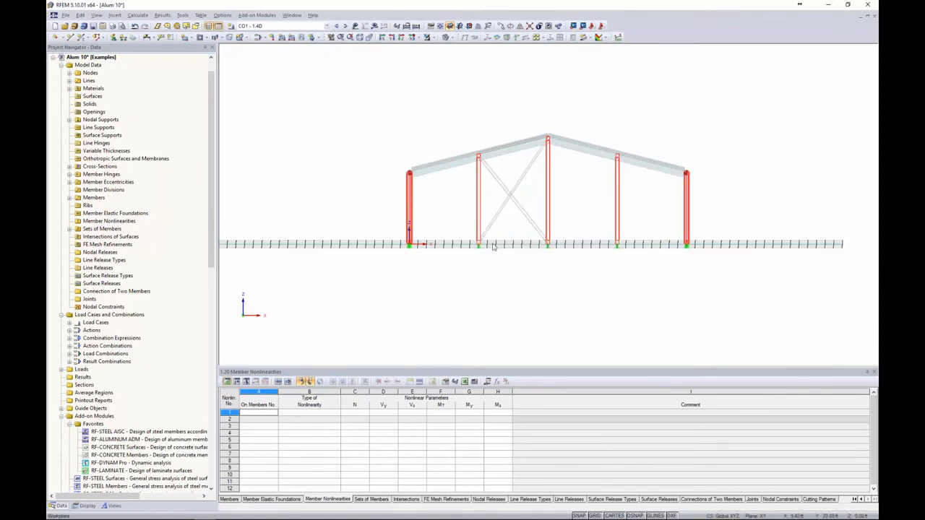
ctrl+middle_drag(495, 247, 836, 244)
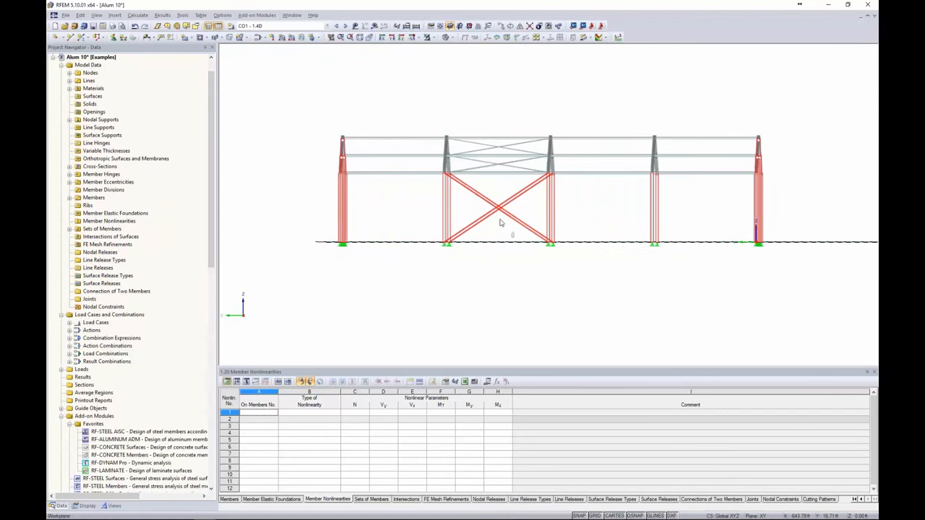
drag(513, 238, 488, 189)
ctrl+middle_drag(597, 267, 233, 297)
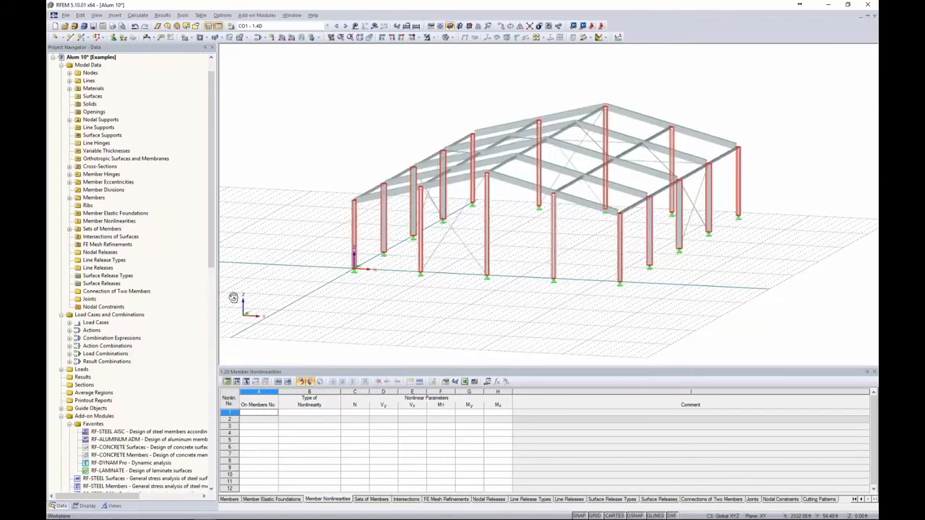
click(436, 40)
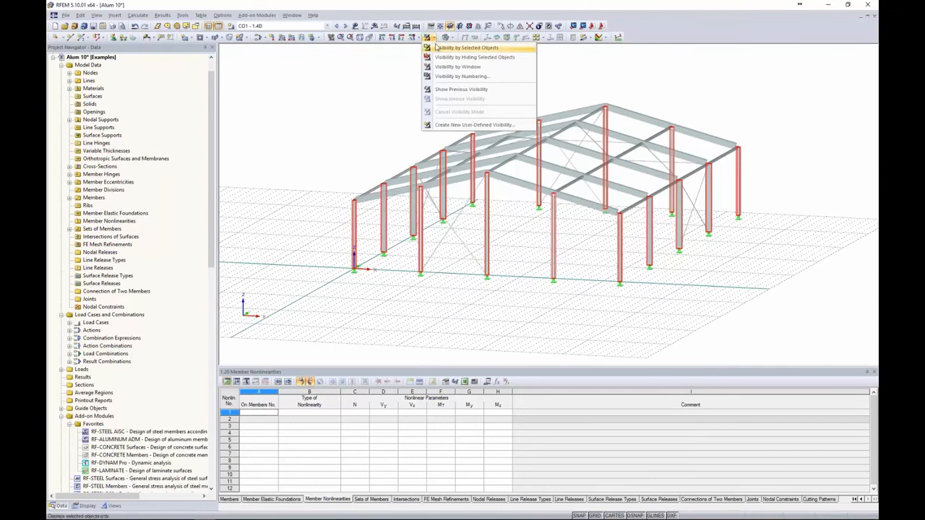
click(437, 47)
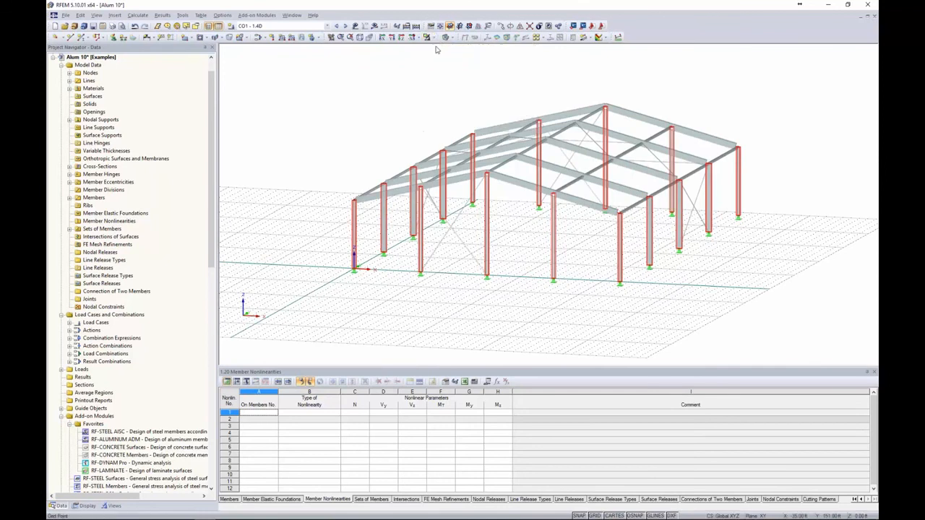
click(389, 111)
Turn on the local axis systems of members for the isolated columns.
click(488, 224)
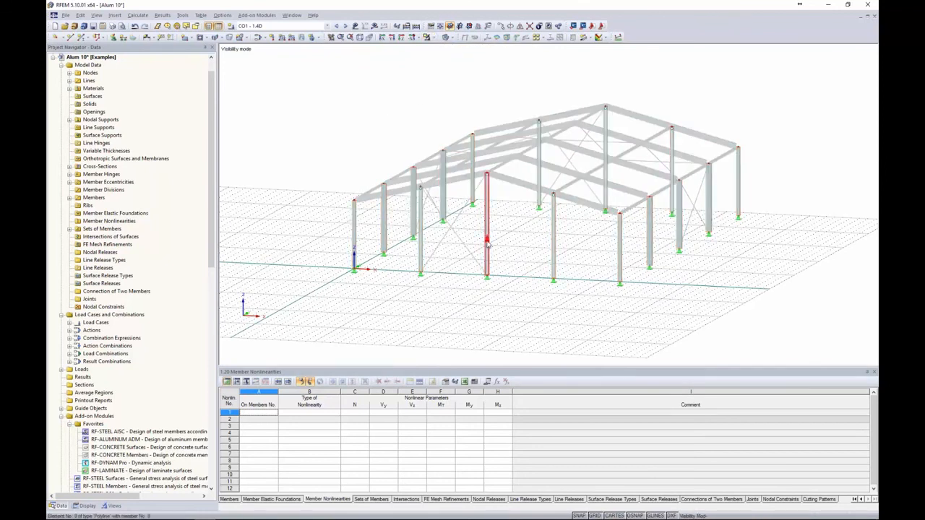
scroll(492, 220, up, 3)
right_click(490, 212)
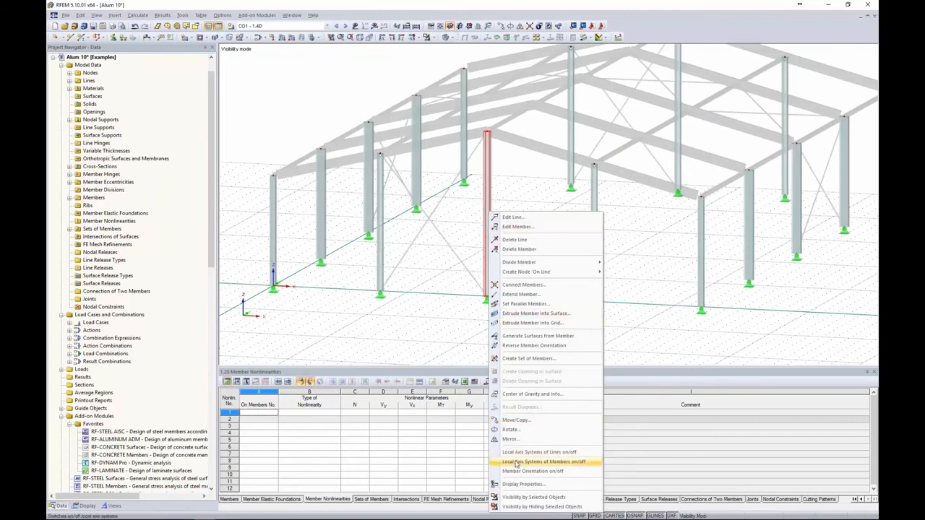
click(515, 462)
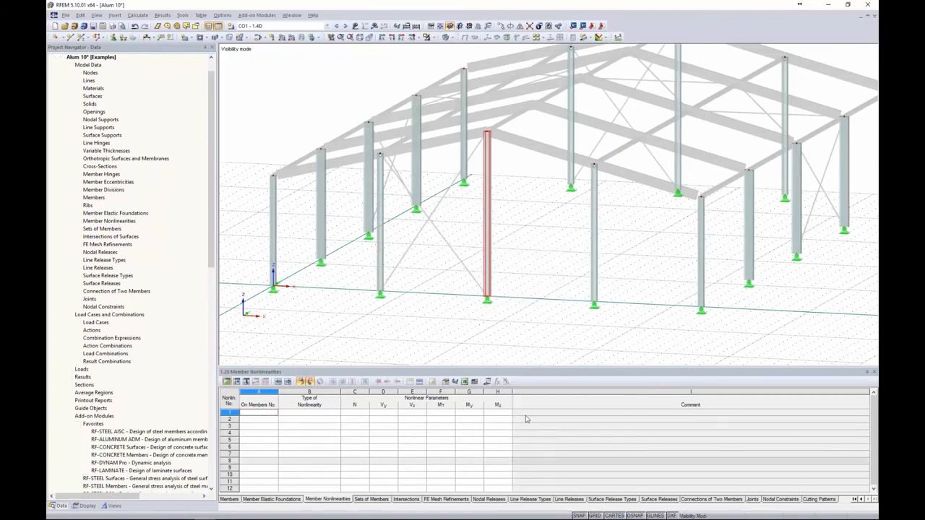
mouse_move(516, 284)
ctrl+middle_down()
mouse_move(531, 275)
mouse_move(519, 277)
ctrl+middle_up()
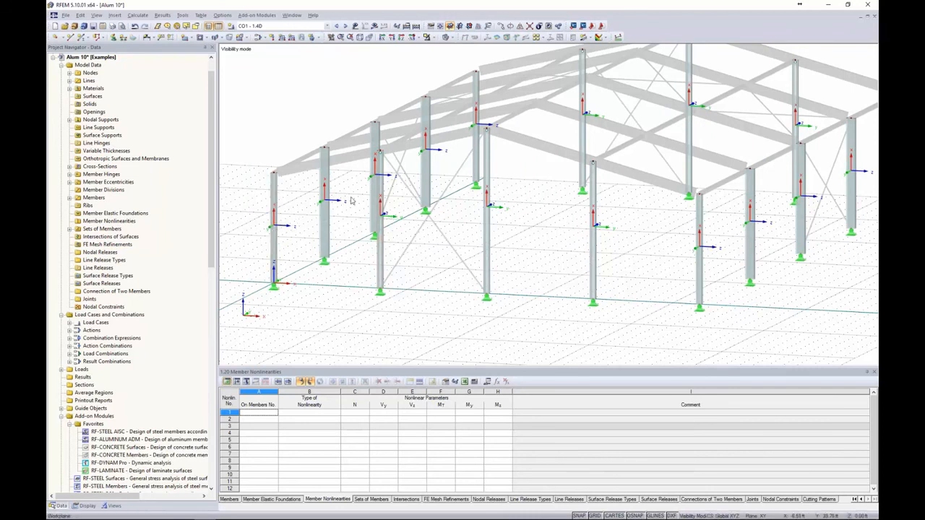
Select the three intermediate columns in both end walls and open all six members together for editing.
ctrl+middle_drag(417, 276, 493, 245)
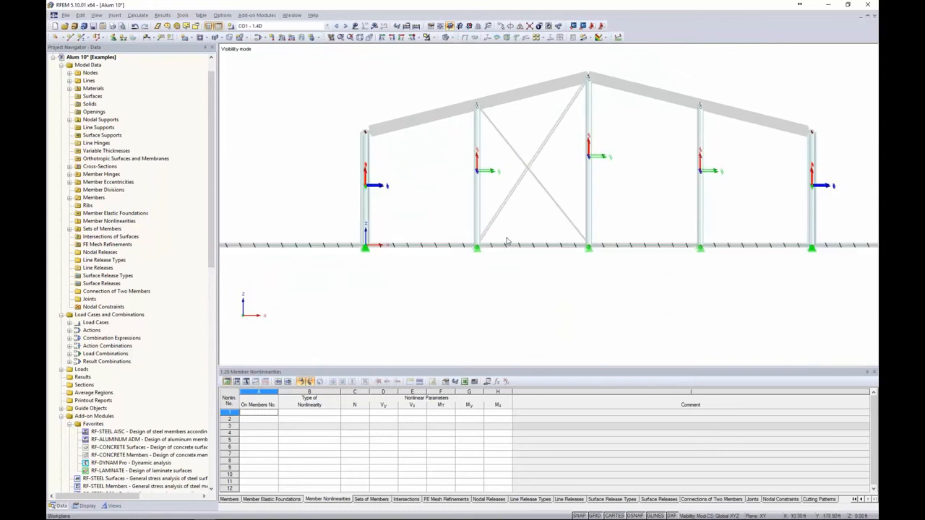
drag(732, 206, 455, 163)
right_click(476, 170)
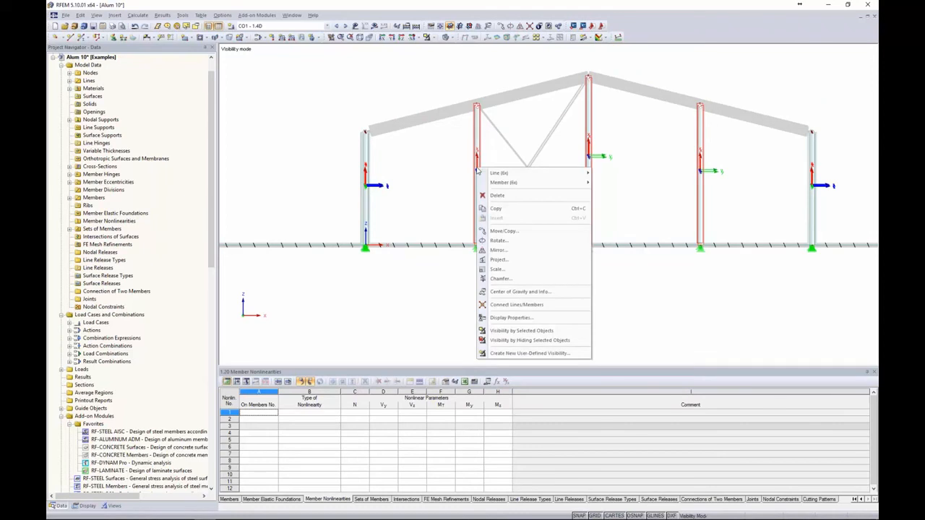
mouse_move(562, 186)
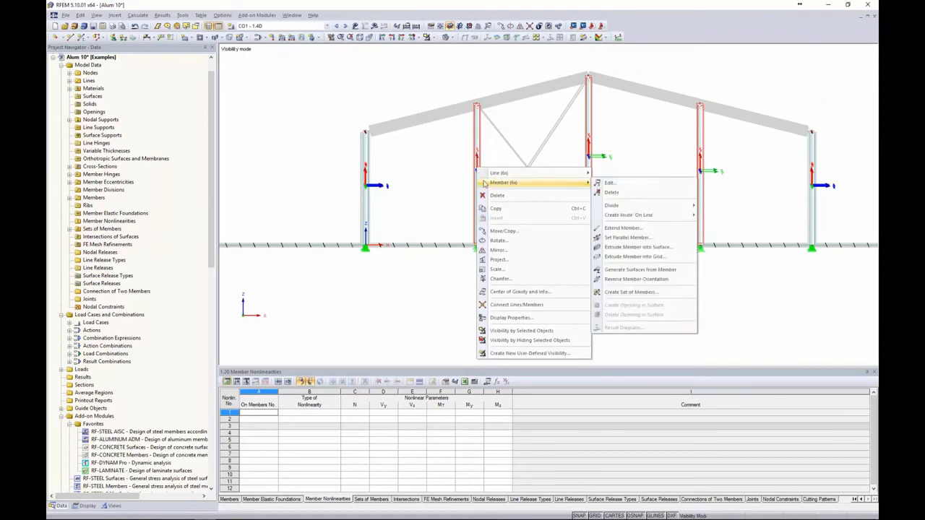
click(607, 184)
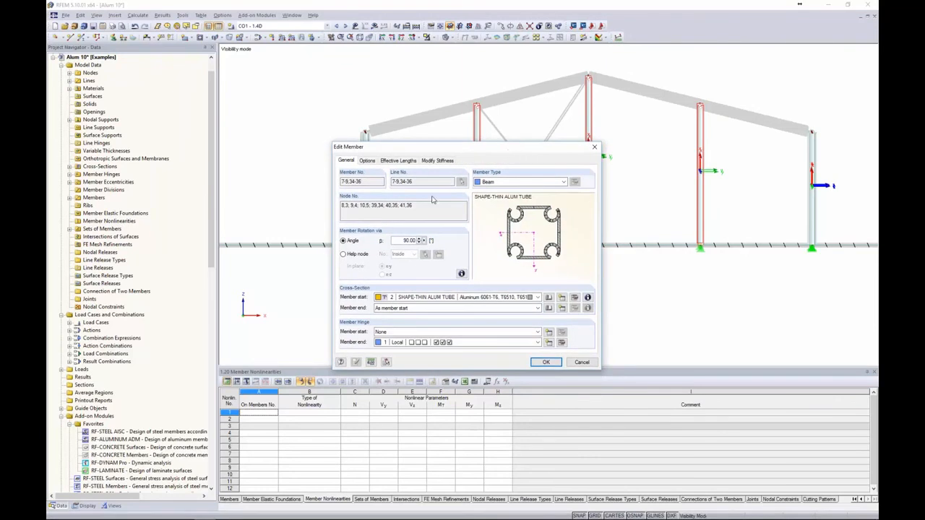
Set the member rotation angle β of the selected columns to 0° and apply the edit.
double_click(409, 240)
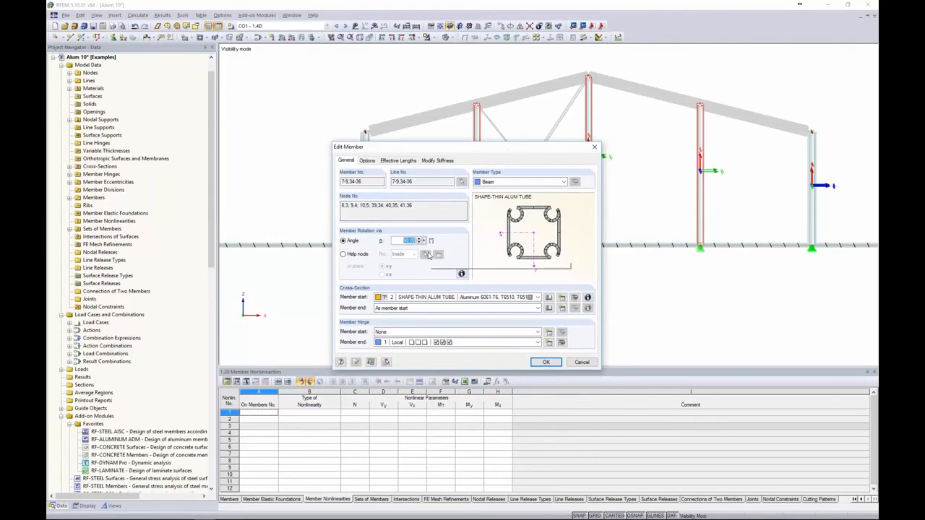
text(0)
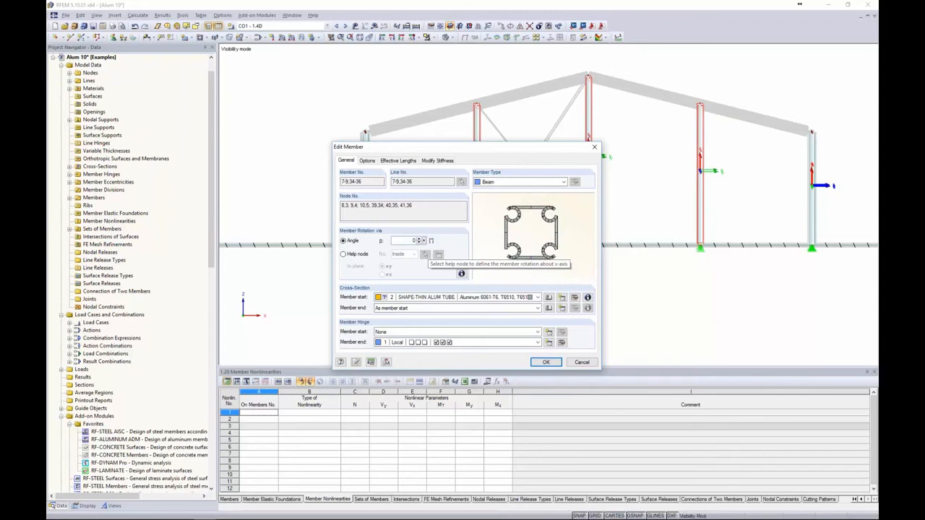
click(545, 362)
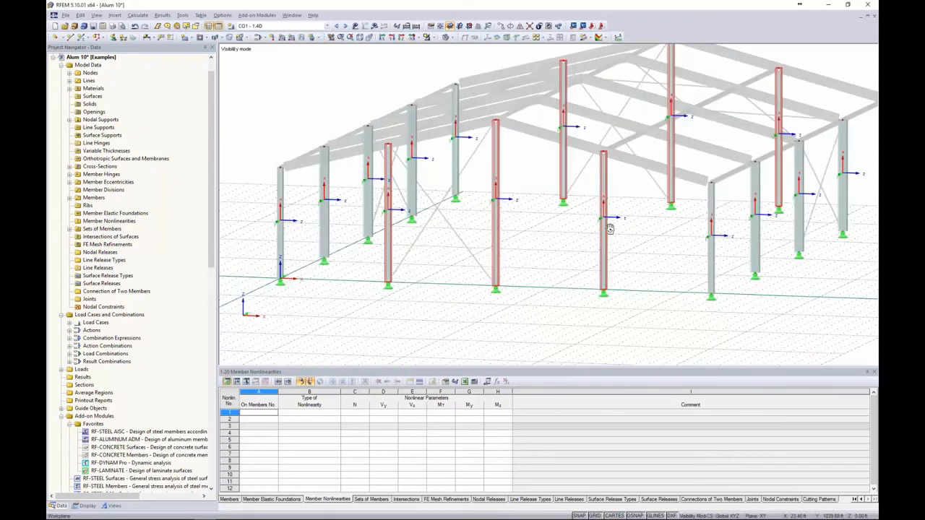
Select all the columns of the frame structure together with their supports.
scroll(511, 189, down, 3)
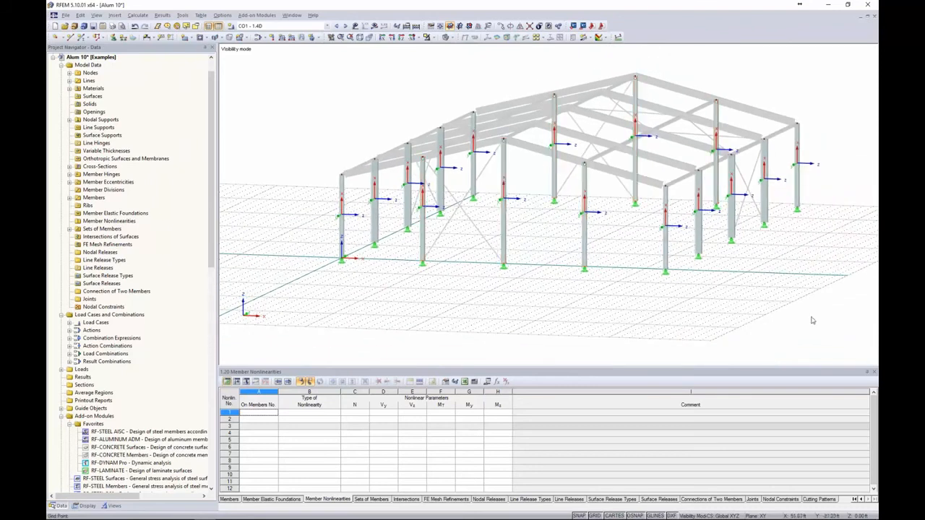
drag(837, 325, 292, 72)
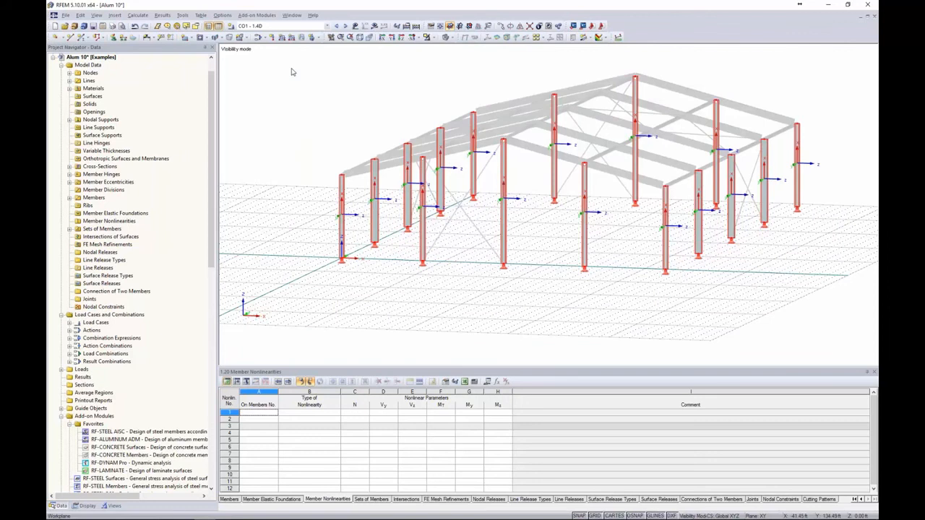
click(114, 15)
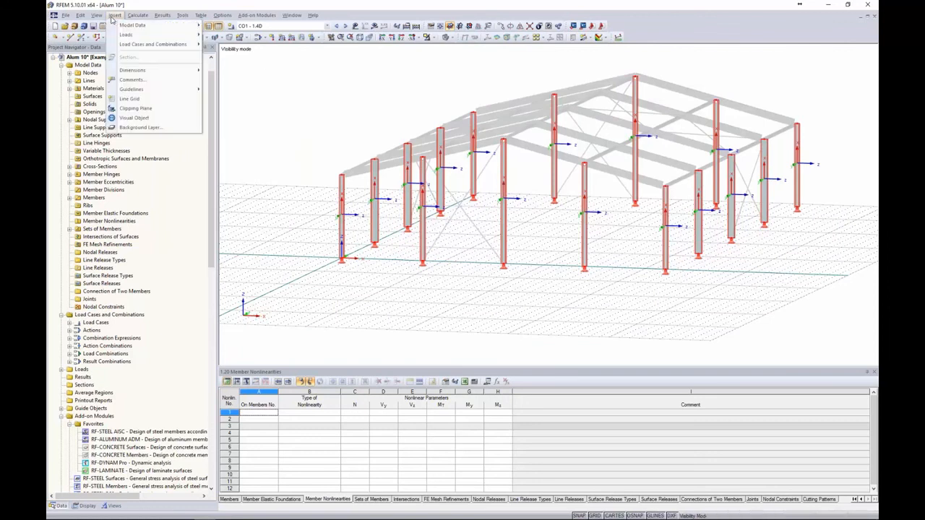
mouse_move(117, 35)
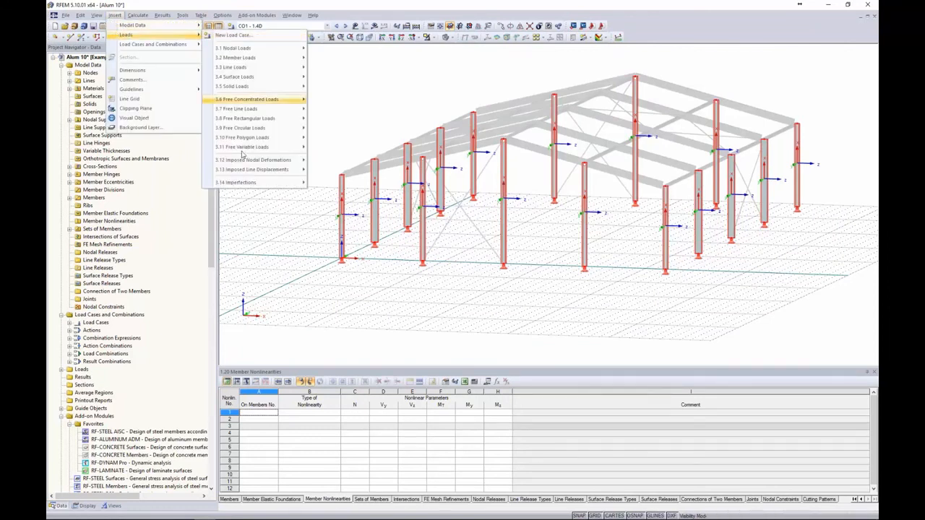
mouse_move(248, 185)
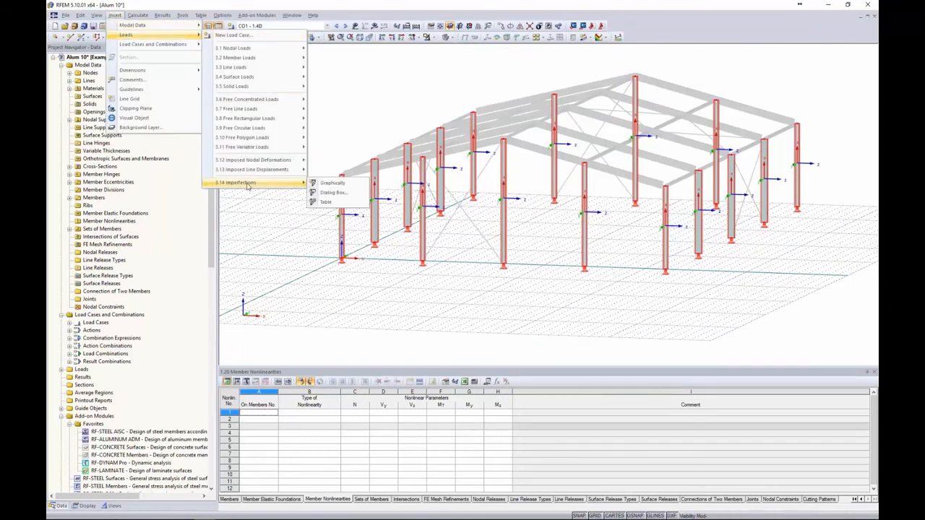
click(327, 184)
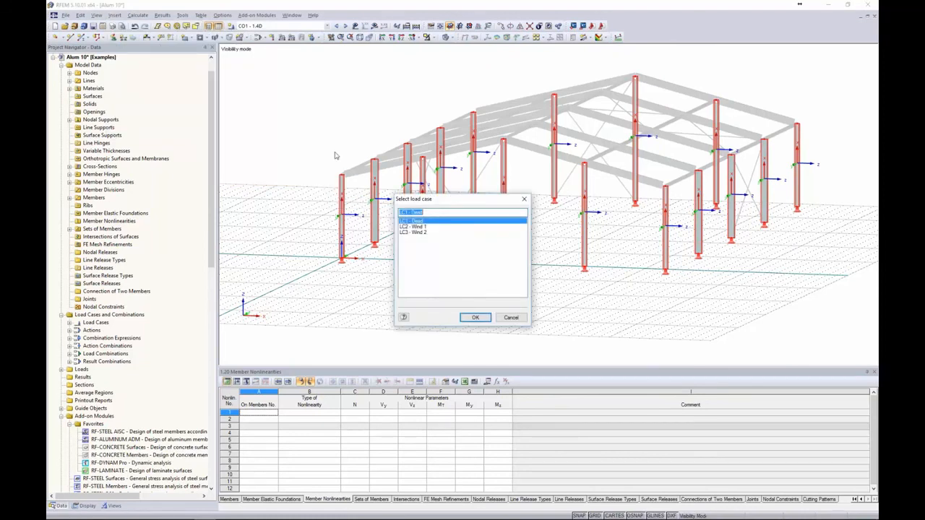
click(510, 317)
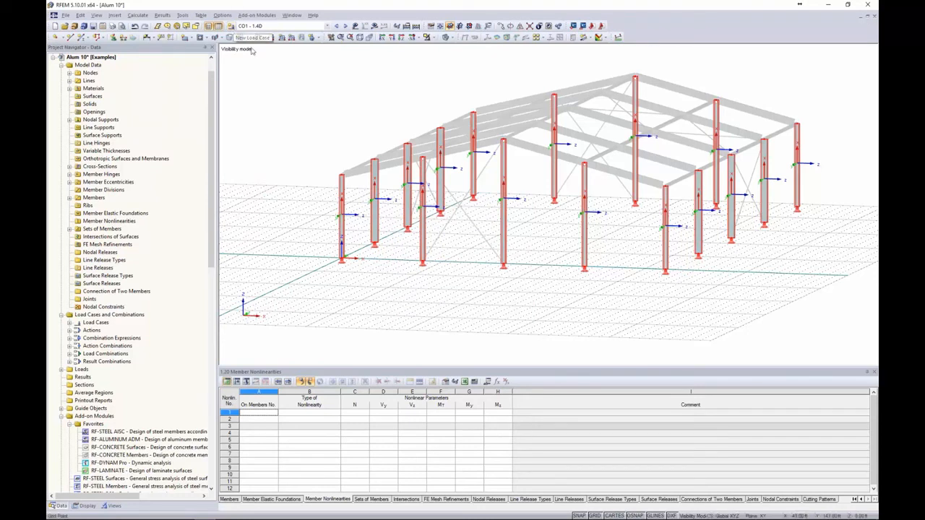
Create load case LC4 described as "Imperfection +X" with the action category Imperfection.
click(232, 27)
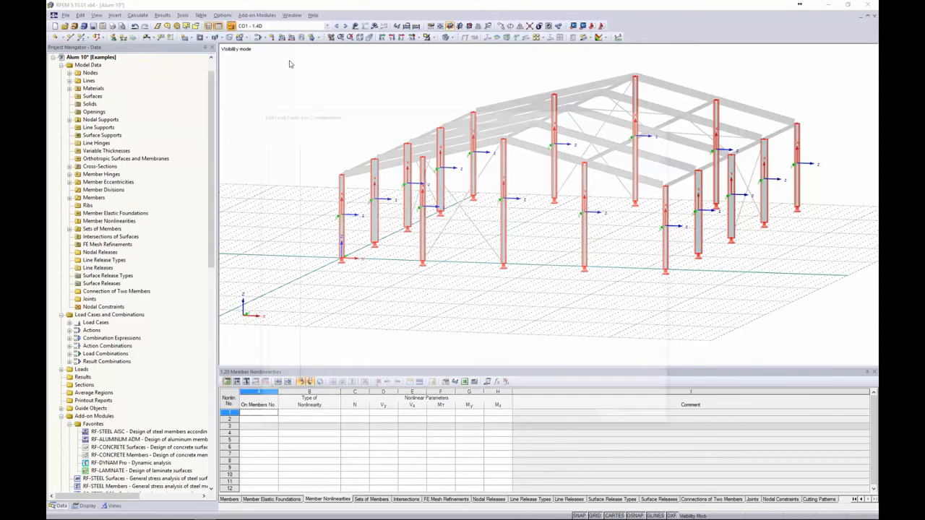
drag(345, 109, 336, 92)
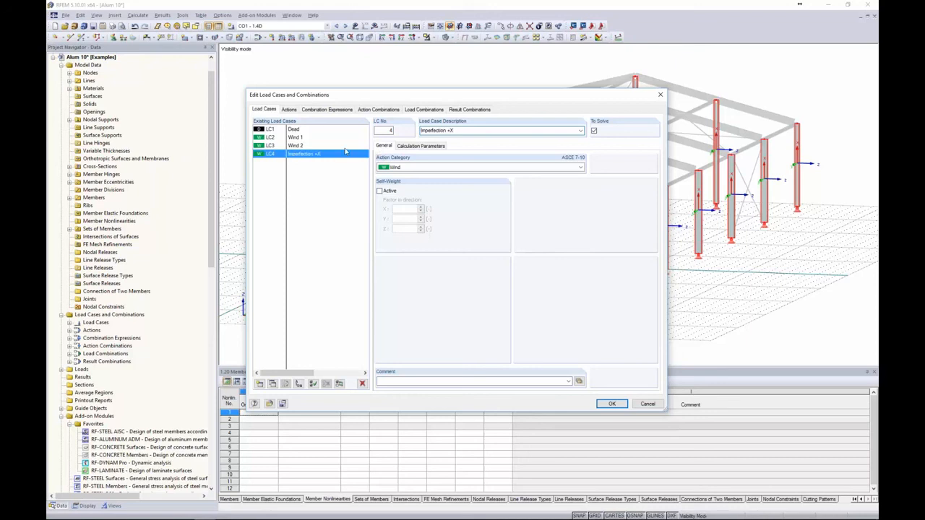
click(462, 166)
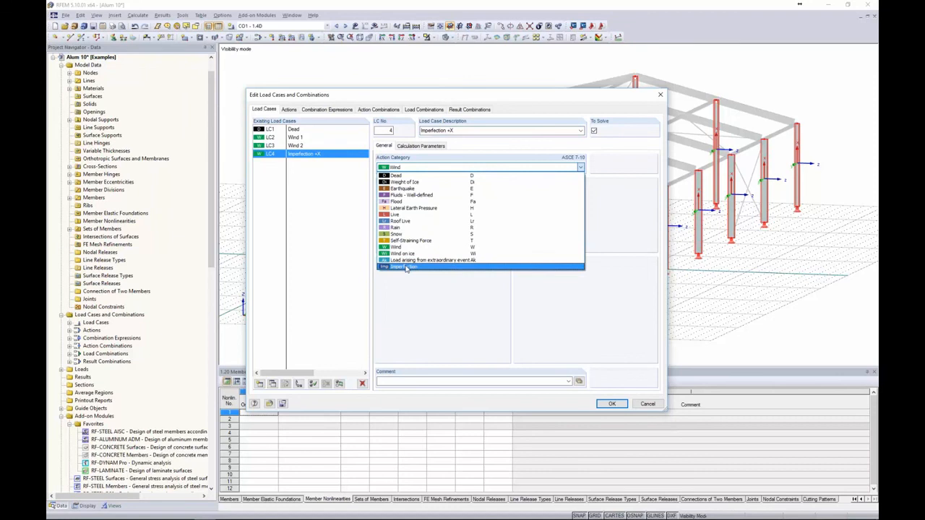
click(404, 267)
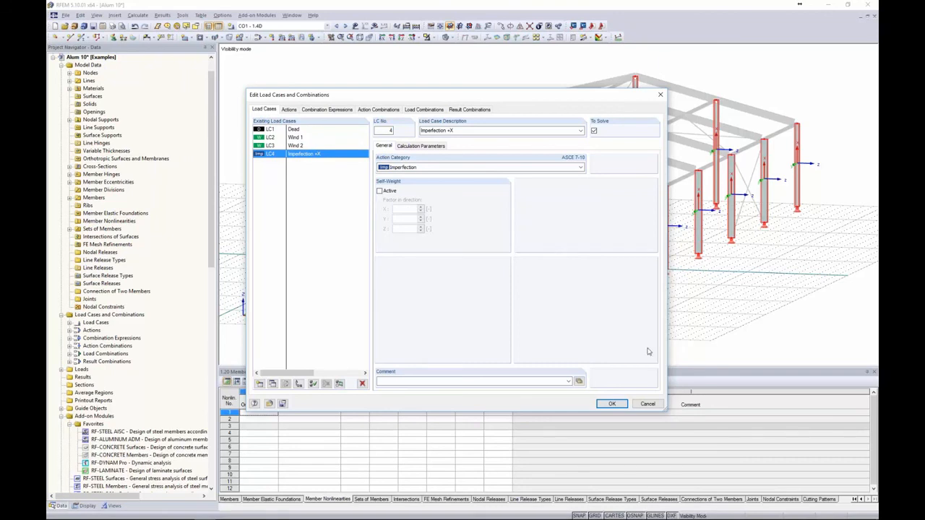
click(611, 404)
Start a new imperfection on the selected columns through its dialog, using the standard ANSI/AISC 360-10 (current loading).
click(115, 15)
mouse_move(149, 38)
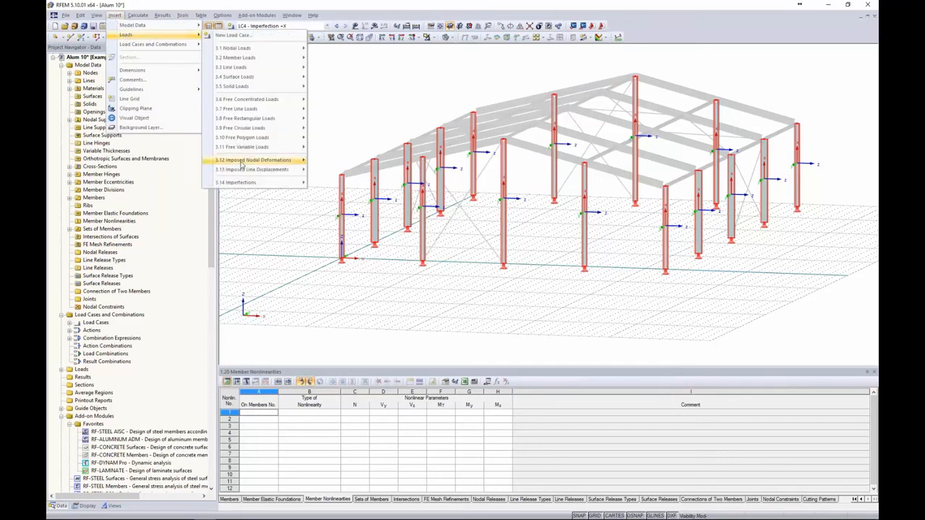
mouse_move(247, 184)
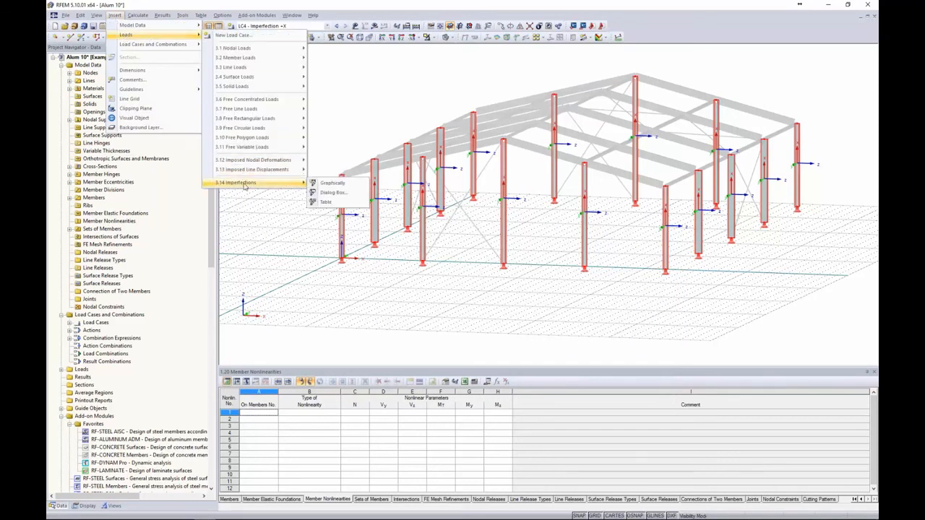
click(329, 192)
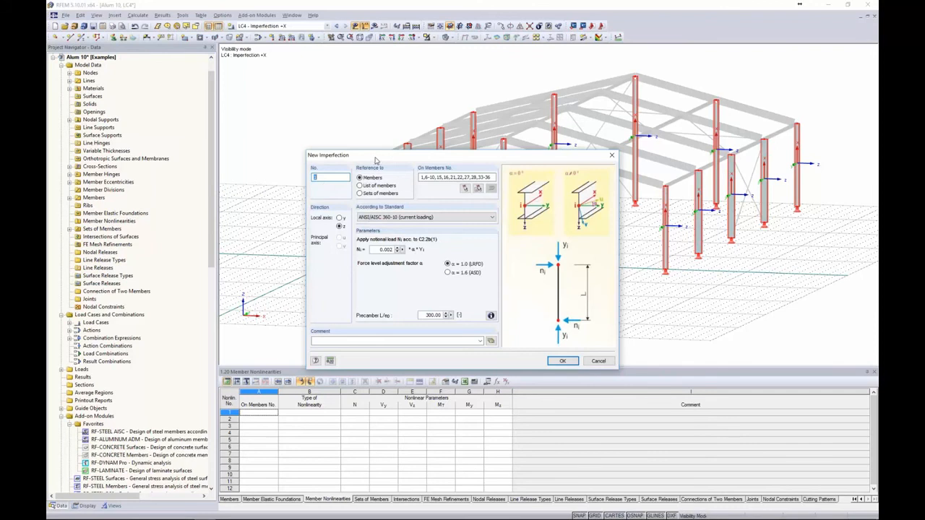
drag(375, 160, 294, 127)
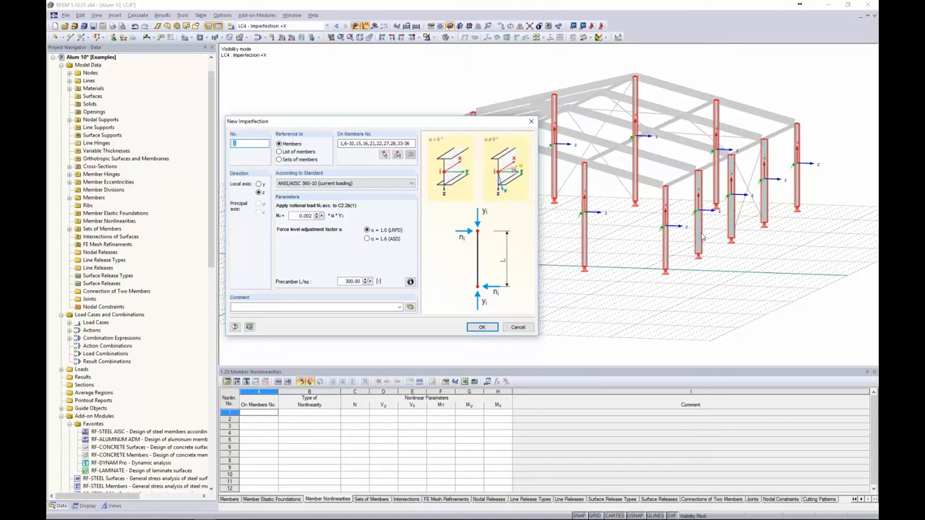
click(294, 185)
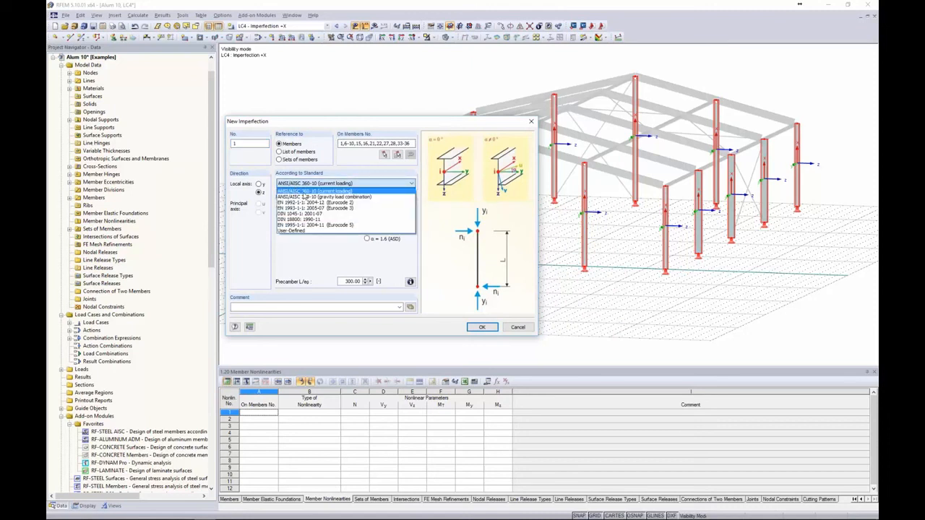
click(310, 194)
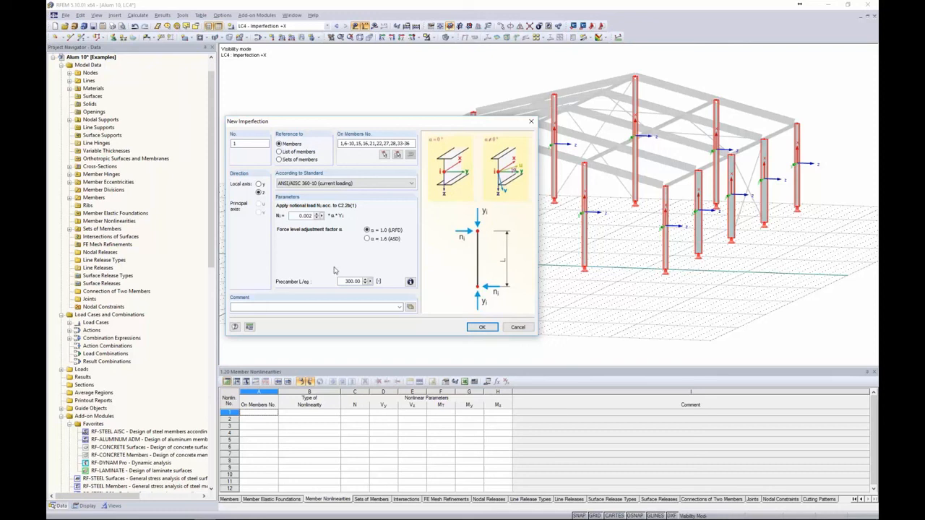
Show the precamber information, set the precamber L/e0 to 0 and apply the imperfection to the columns.
click(410, 282)
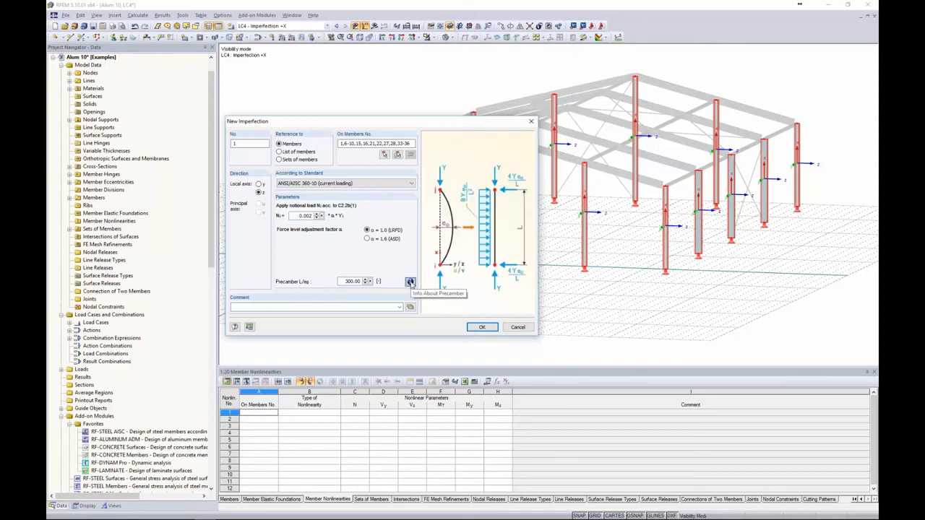
double_click(344, 281)
text(0)
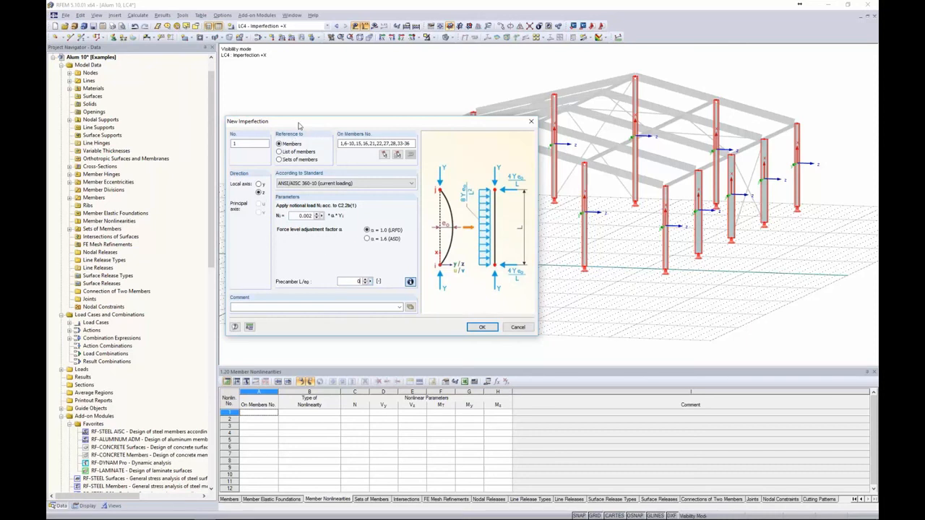
drag(298, 126, 317, 73)
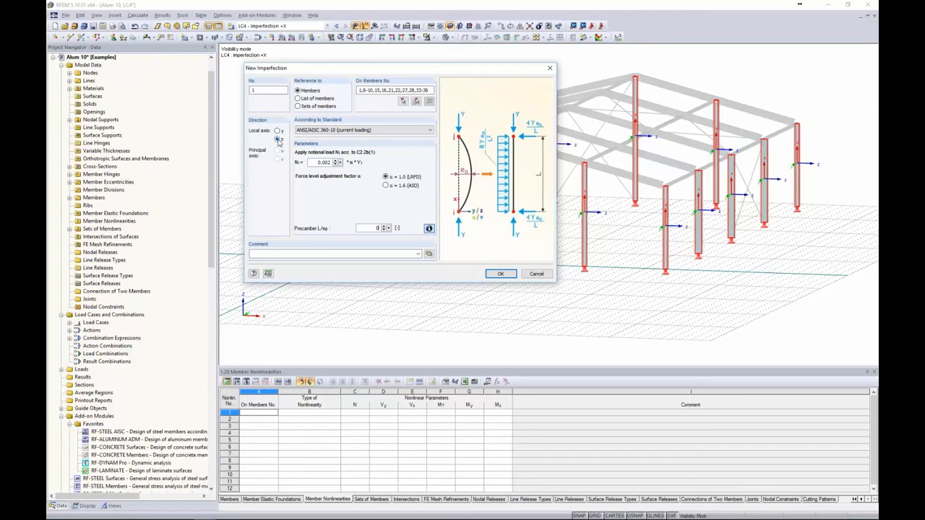
click(500, 273)
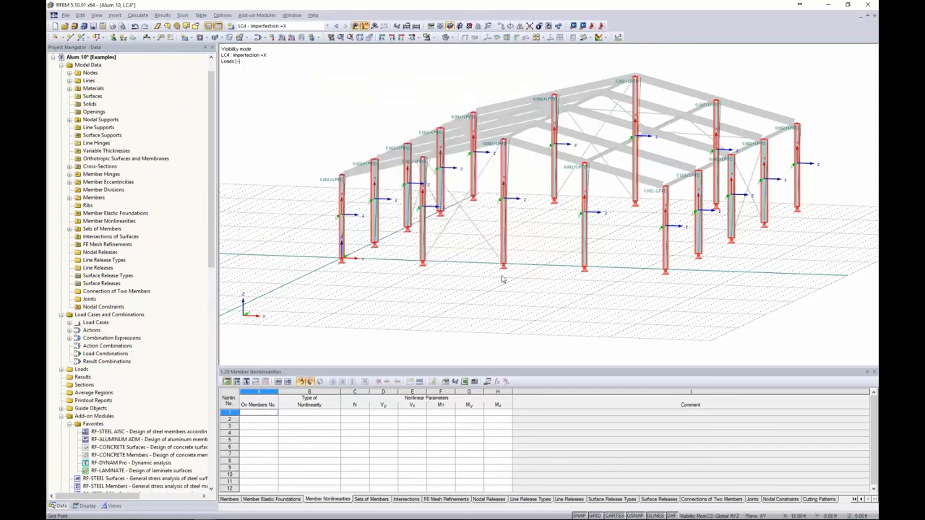
Switch the model to the wireframe display and examine the imperfection direction at the column tops.
click(451, 37)
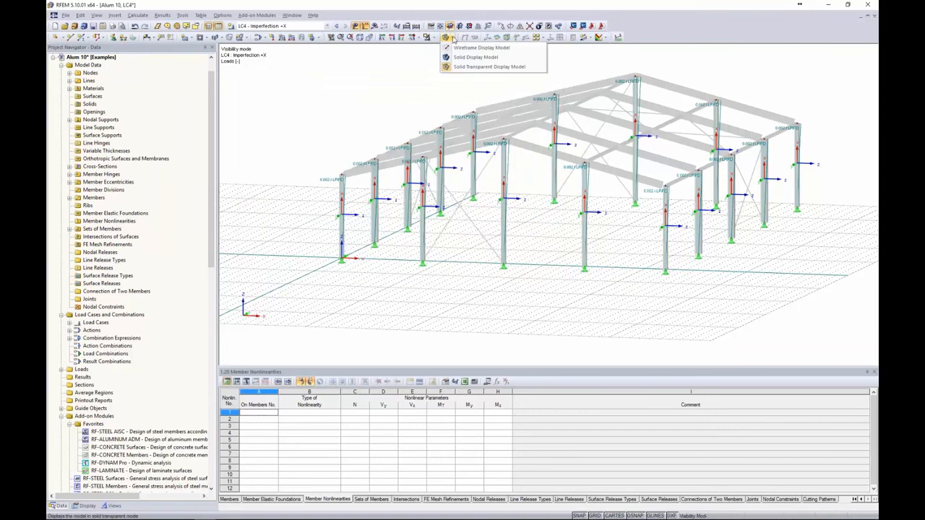
click(457, 48)
scroll(347, 185, up, 3)
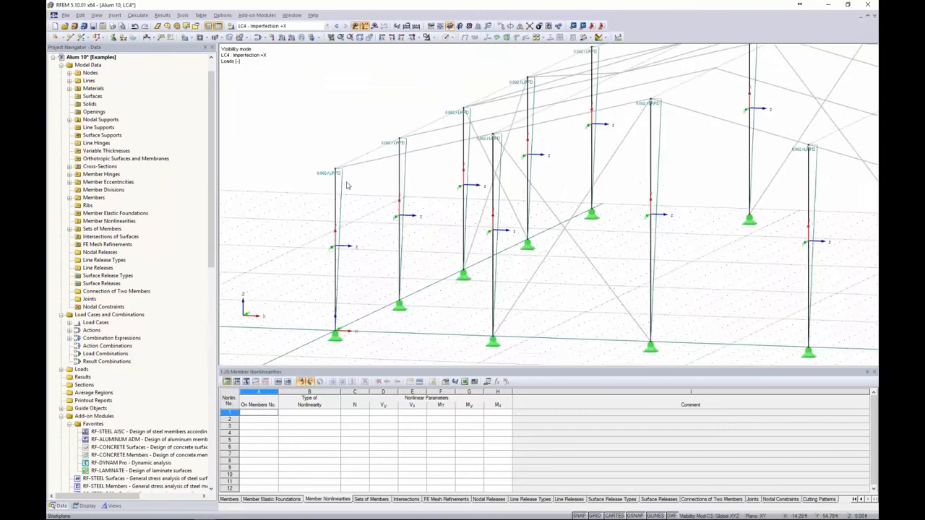
scroll(346, 185, up, 3)
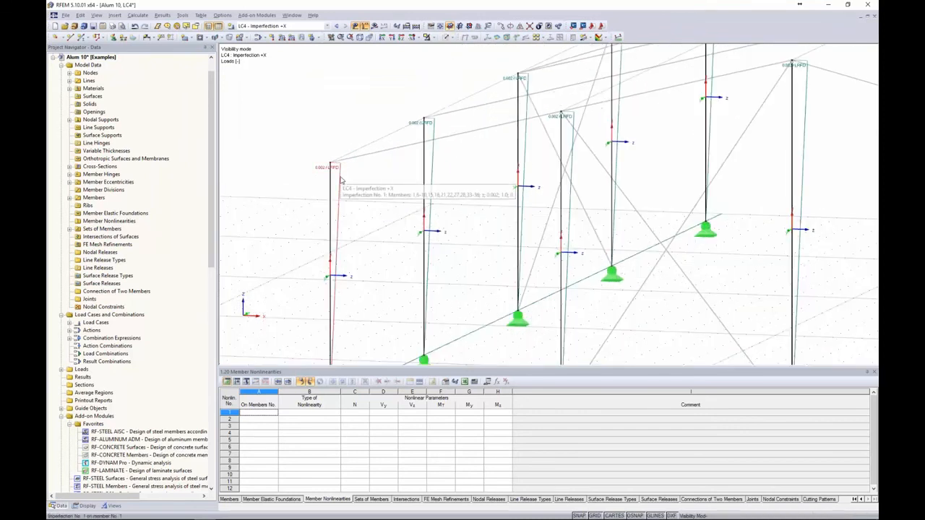
scroll(342, 180, down, 5)
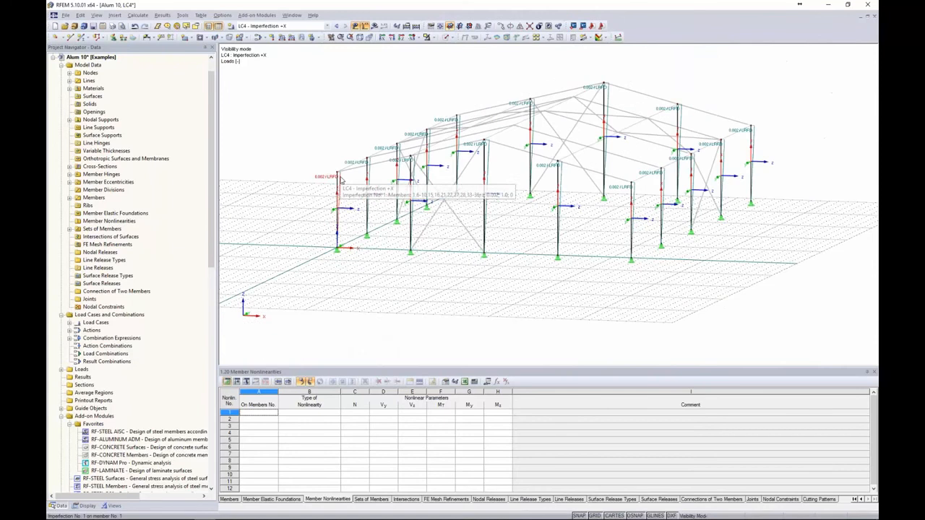
Copy load case LC4 to LC5 and describe the copy as "Imperfection -X".
click(256, 40)
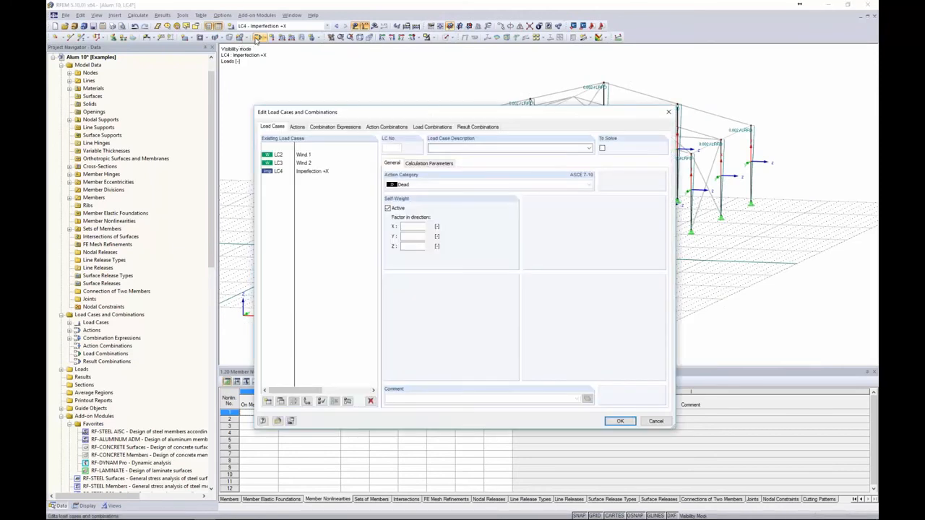
click(310, 171)
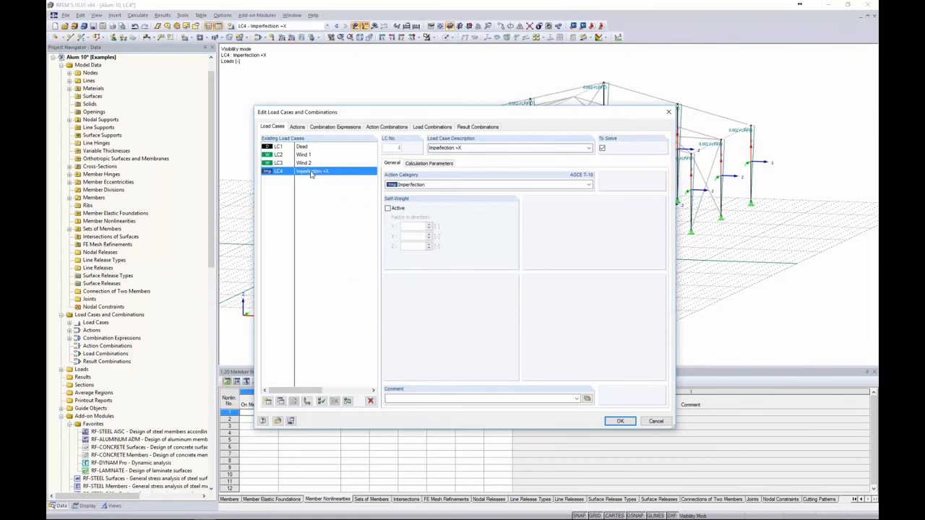
click(281, 401)
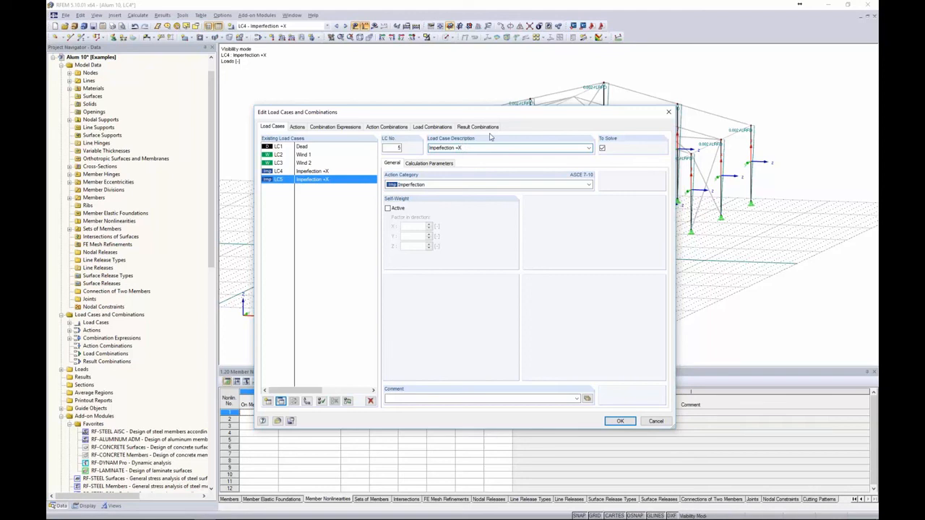
Copy load case LC4 to LC6 and describe the copy as "Imperfection +Y".
click(323, 171)
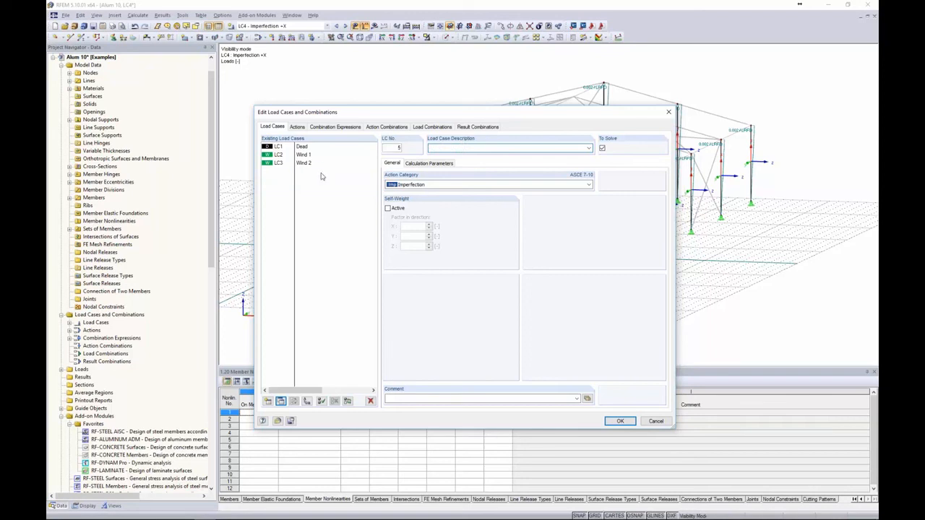
click(281, 401)
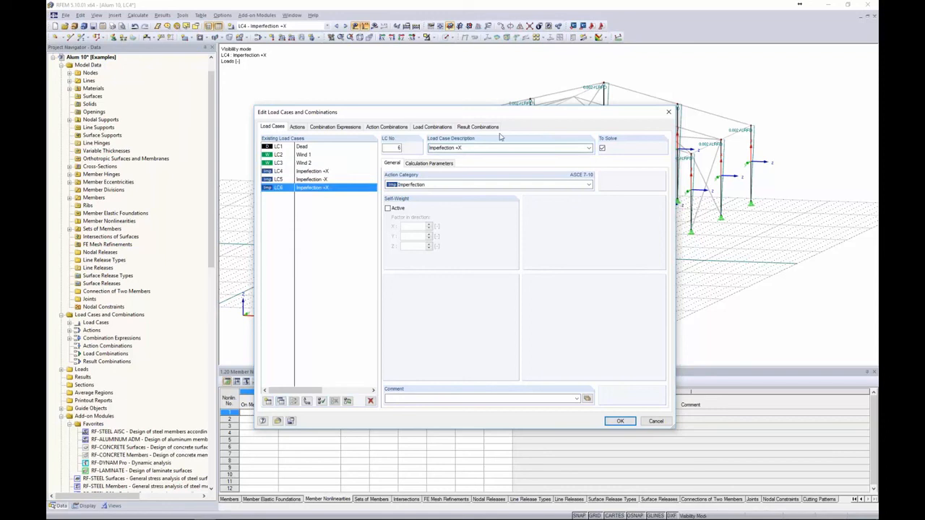
key(BackSpace)
text(Y)
Copy load case LC4 to LC7 and describe the copy as "Imperfection -Y".
click(303, 171)
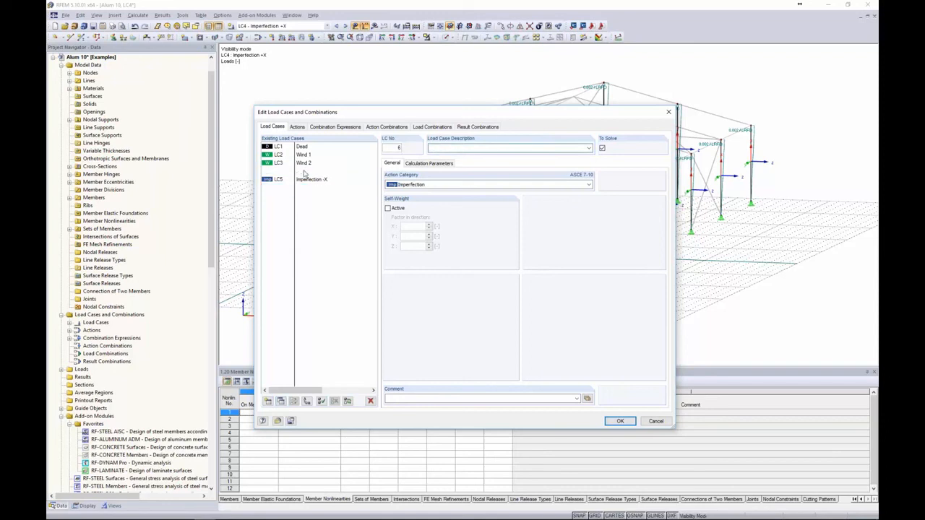
click(280, 401)
double_click(458, 147)
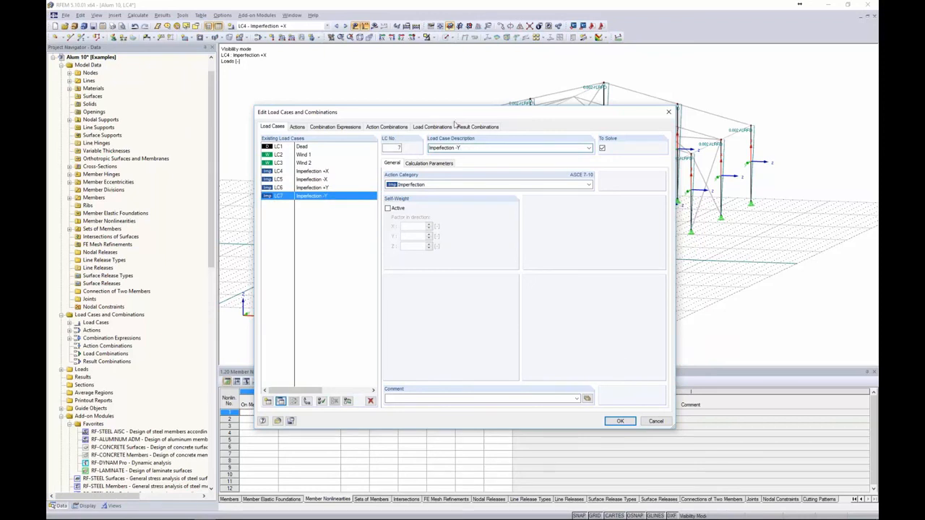
Accept the load cases and, in LC5 - Imperfection -X, reverse the sign of the 0.002 notional load coefficient on all columns.
click(620, 421)
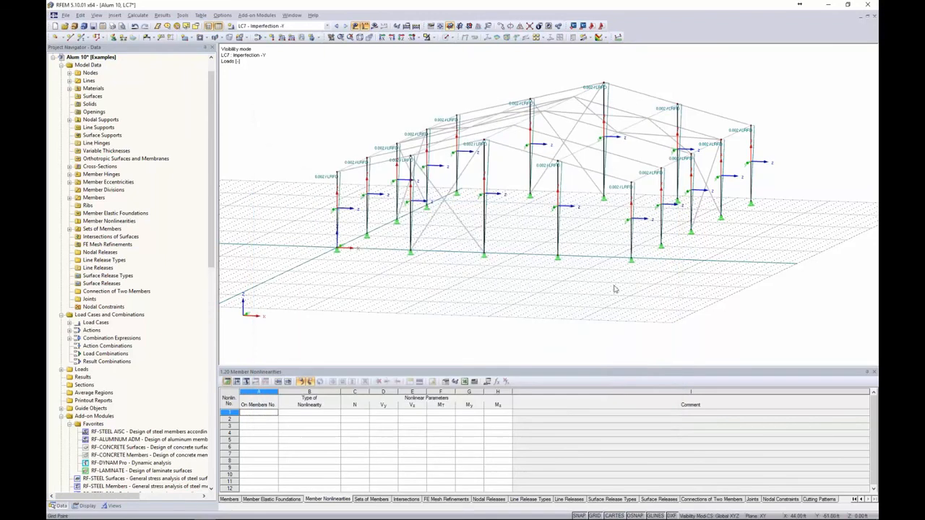
click(302, 26)
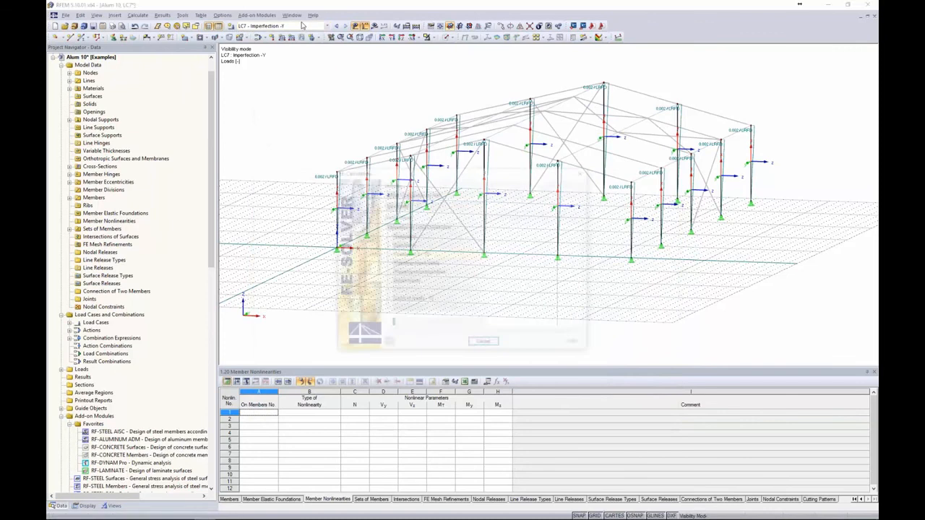
click(302, 25)
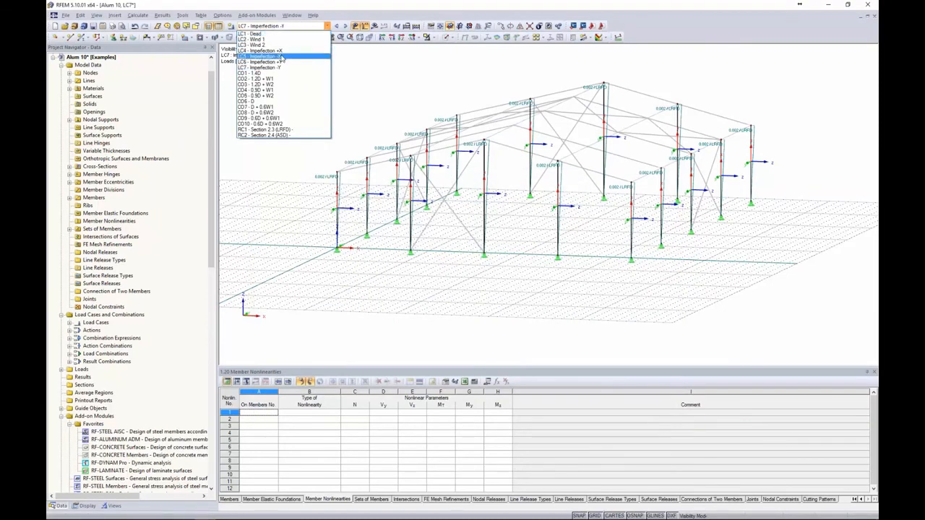
click(283, 56)
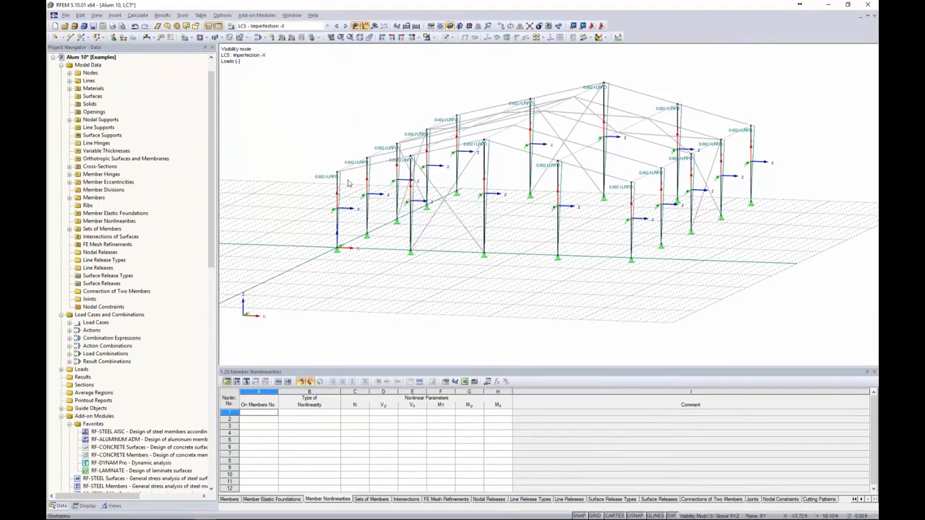
mouse_move(342, 183)
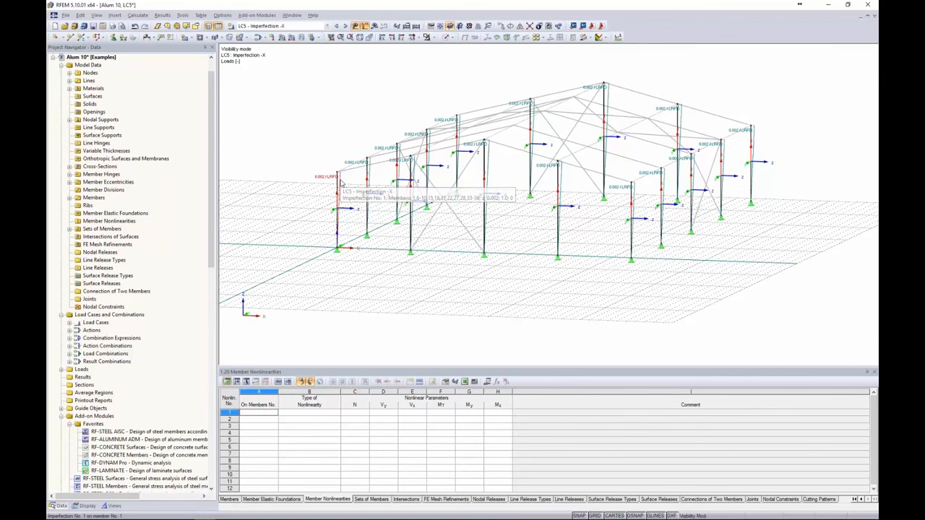
drag(805, 316, 320, 66)
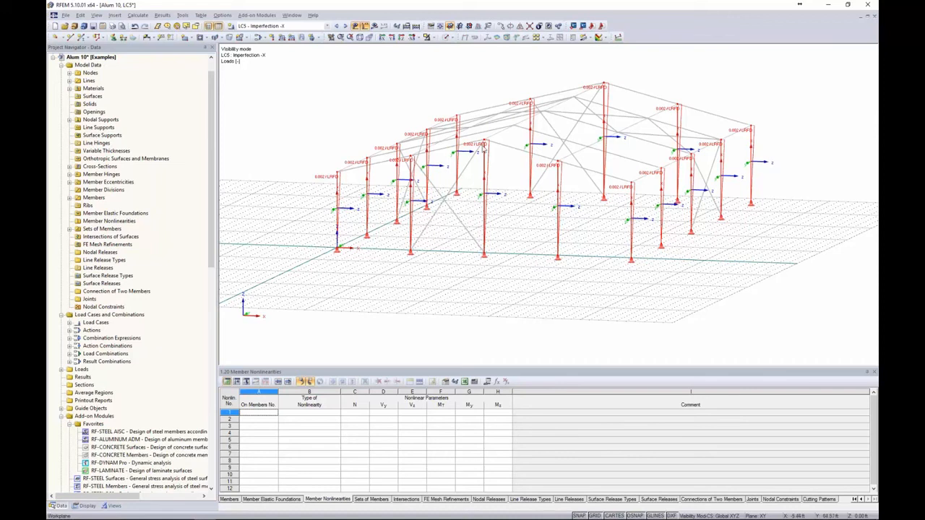
double_click(343, 184)
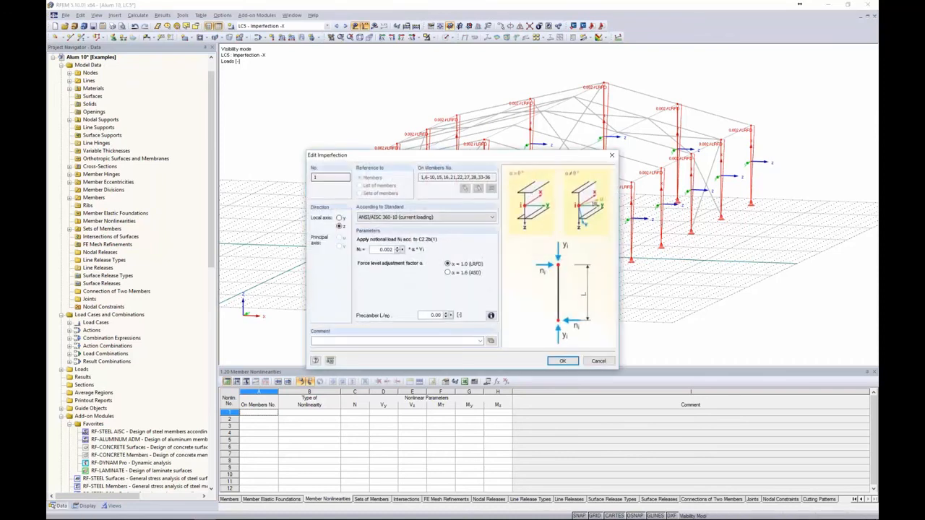
click(377, 251)
click(559, 360)
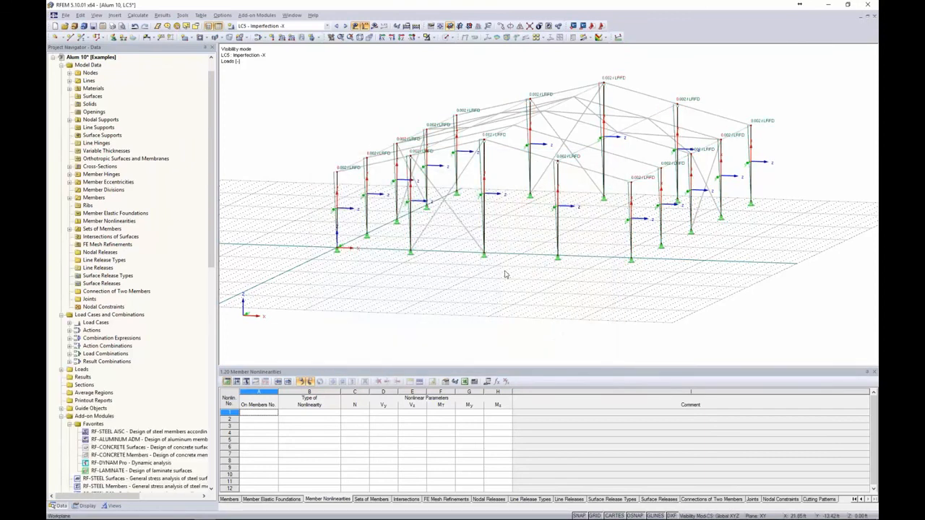
In LC6 - Imperfection +Y, set all column imperfections to the local y direction with a notional load coefficient of -0.002.
click(346, 26)
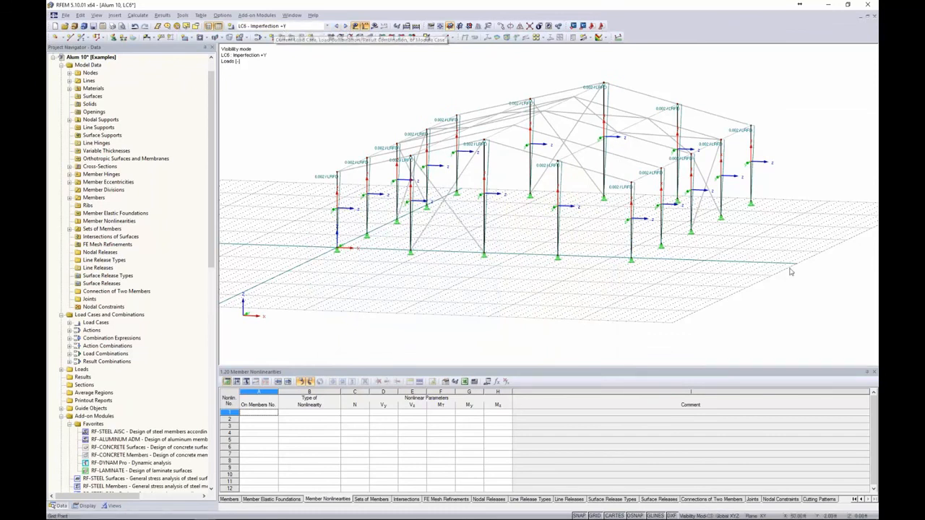
drag(790, 269, 289, 76)
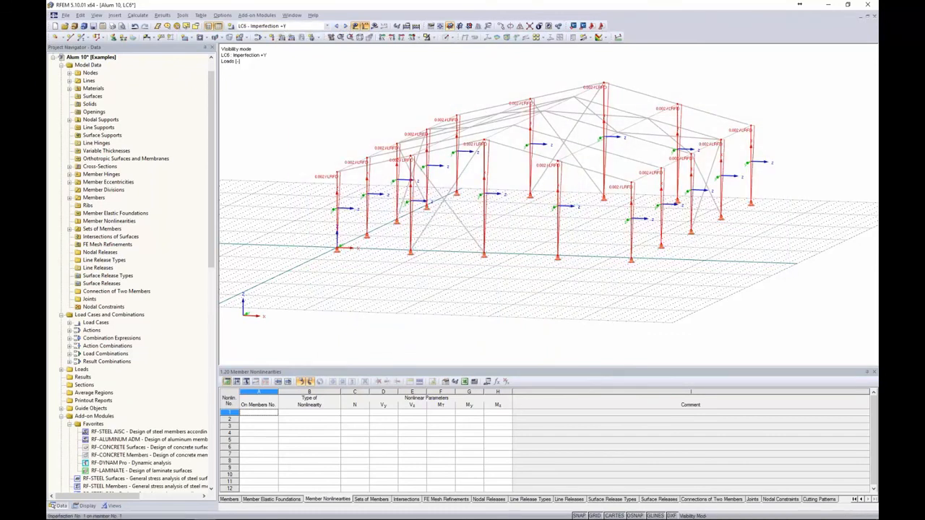
double_click(337, 180)
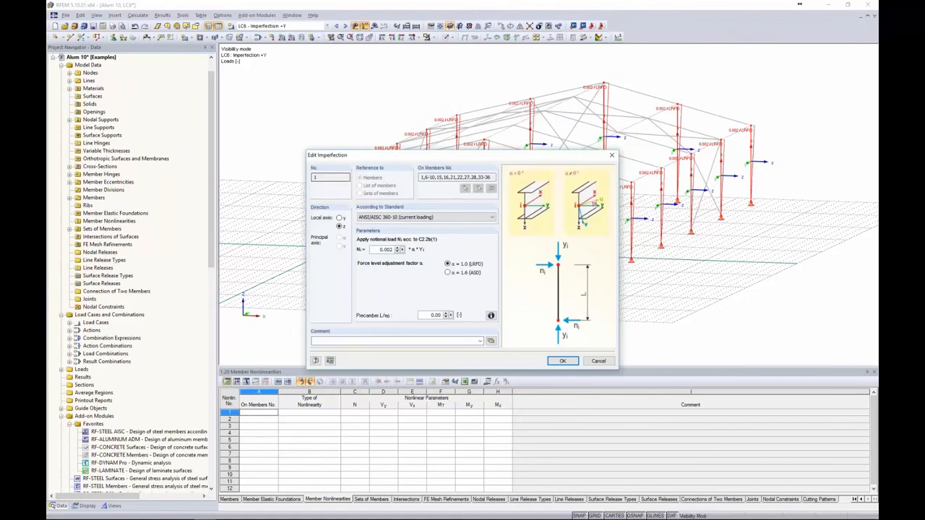
drag(415, 159, 292, 75)
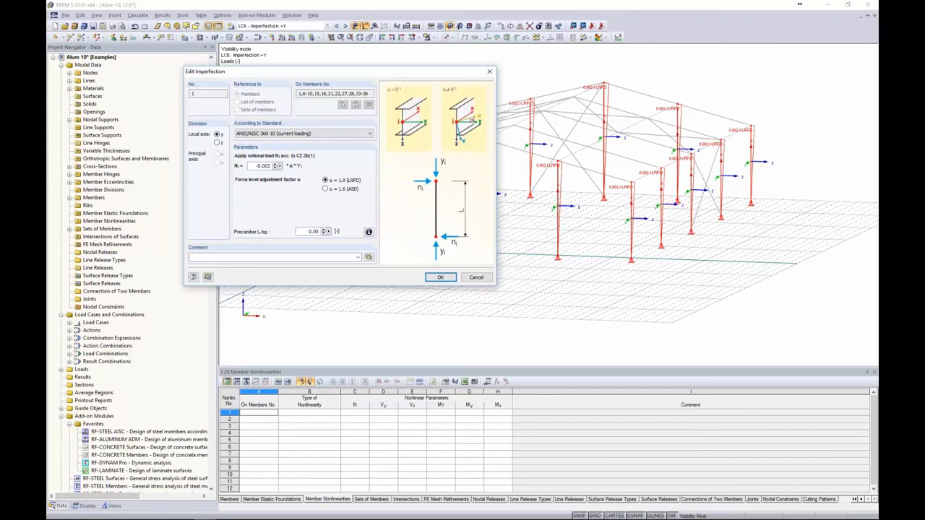
click(448, 279)
click(464, 279)
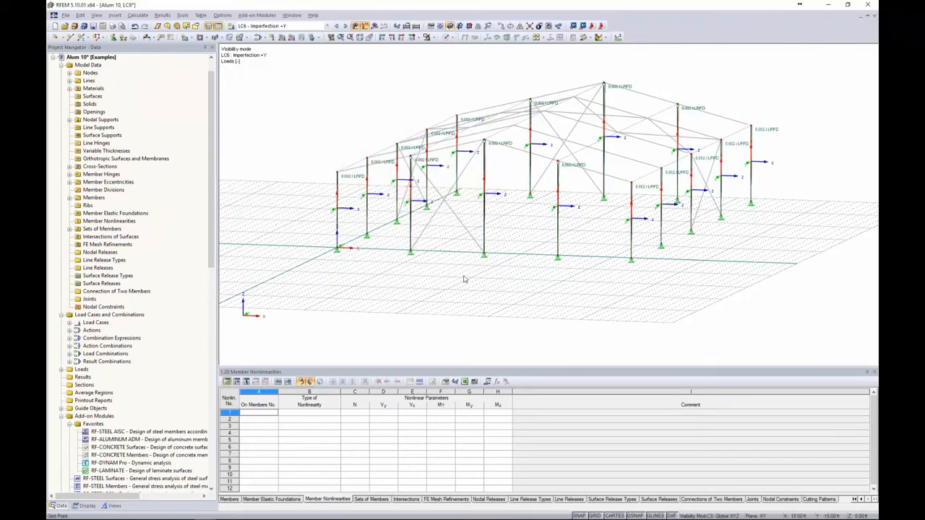
In LC7 - Imperfection -Y, set all column imperfections to the local y direction with a notional load coefficient of 0.002.
ctrl+middle_drag(464, 279, 373, 143)
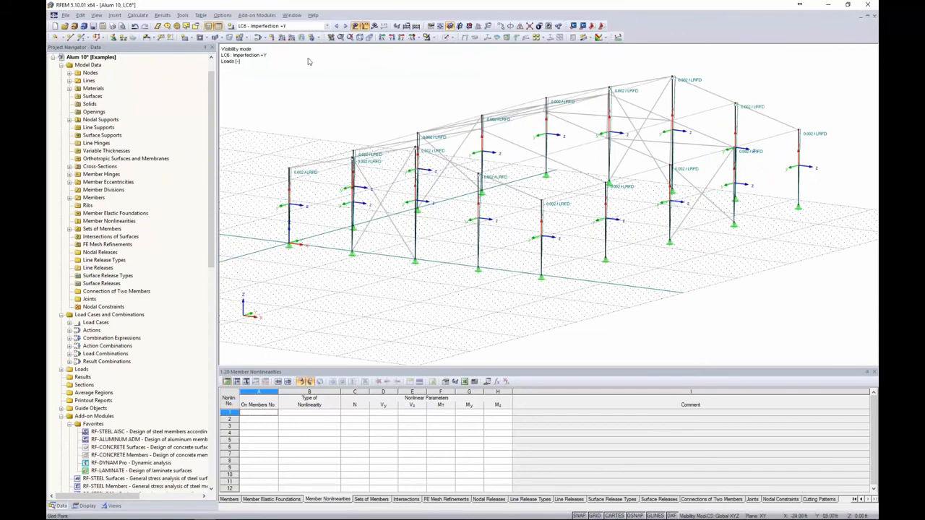
click(345, 25)
middle_drag(588, 154, 586, 179)
scroll(586, 180, down, 2)
drag(797, 290, 342, 132)
scroll(356, 201, up, 4)
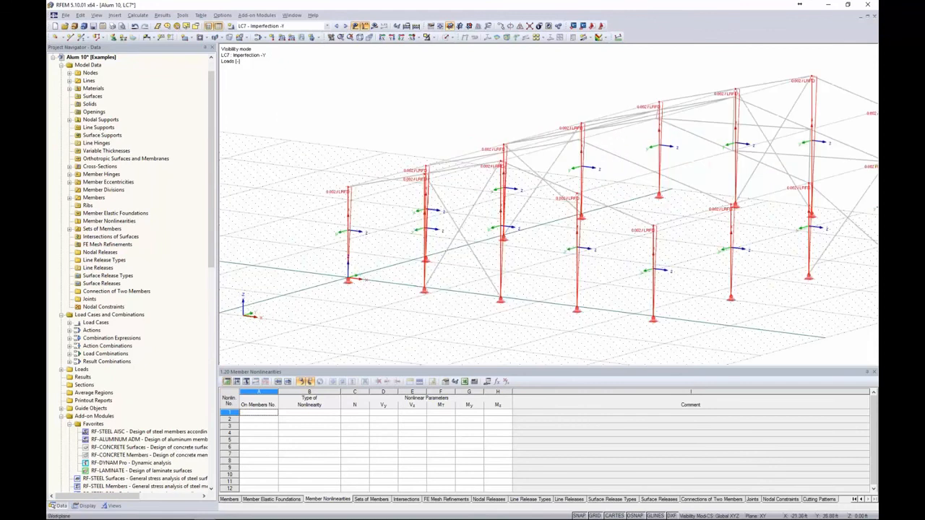
double_click(357, 202)
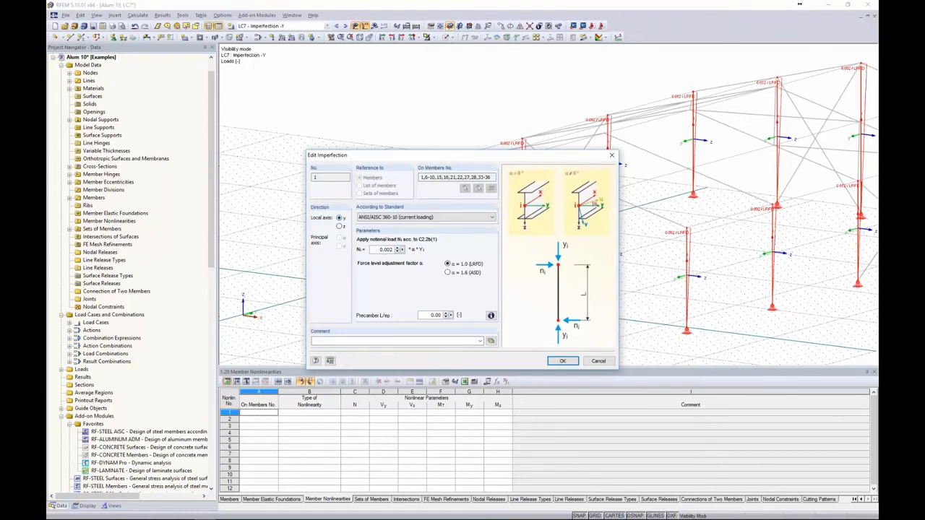
click(568, 364)
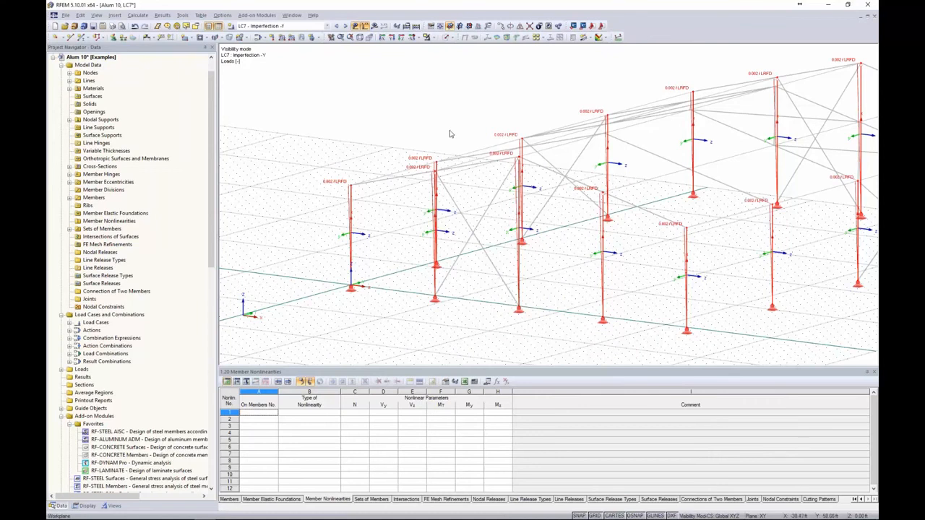
Turn off the display of the members' local axis systems in the model.
middle_drag(450, 132, 394, 116)
scroll(394, 115, down, 2)
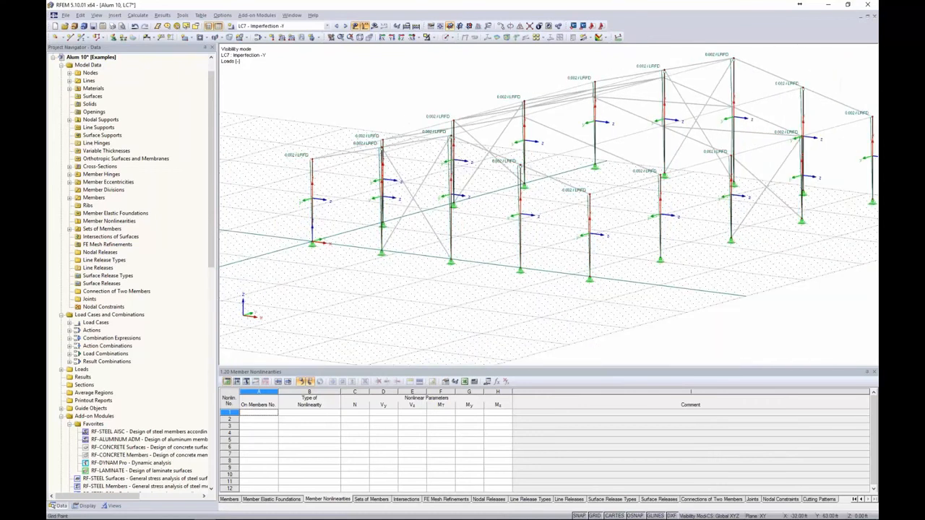
right_click(313, 186)
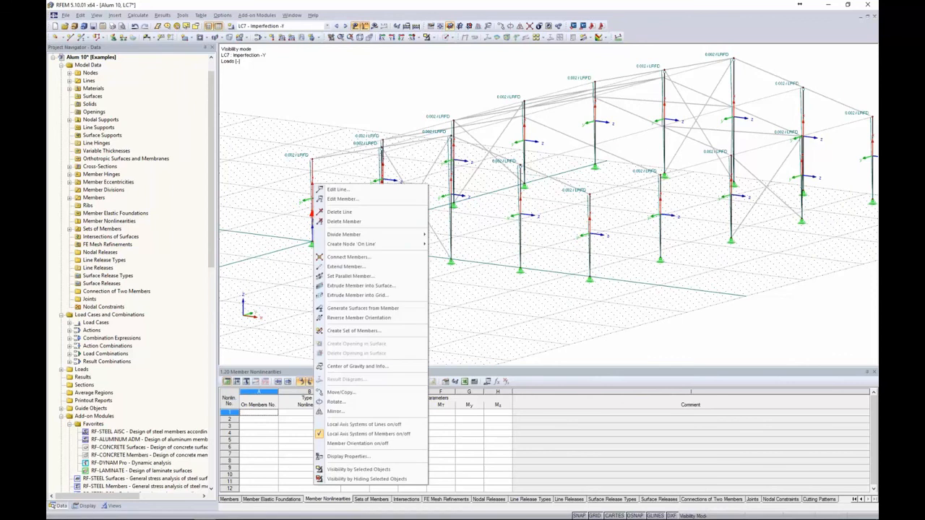
click(365, 434)
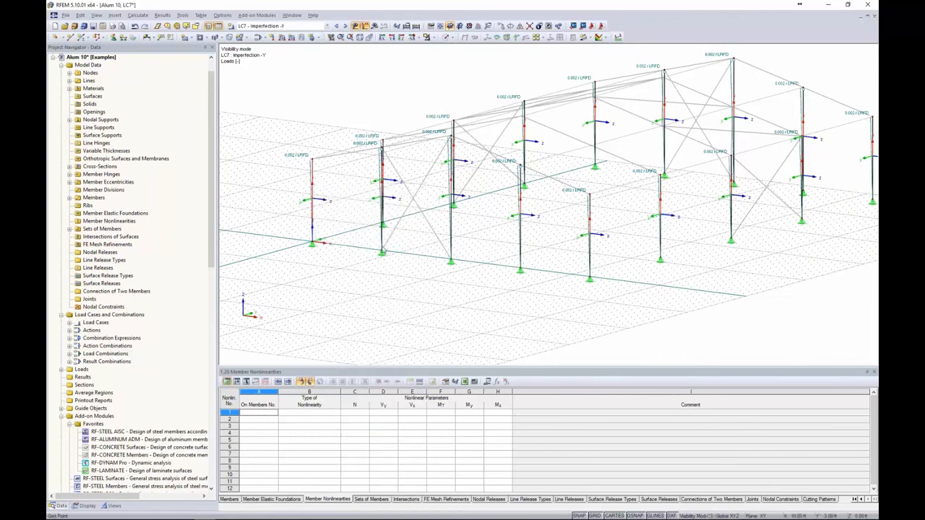
Switch the frame to the solid transparent display model and show the whole structure.
click(451, 37)
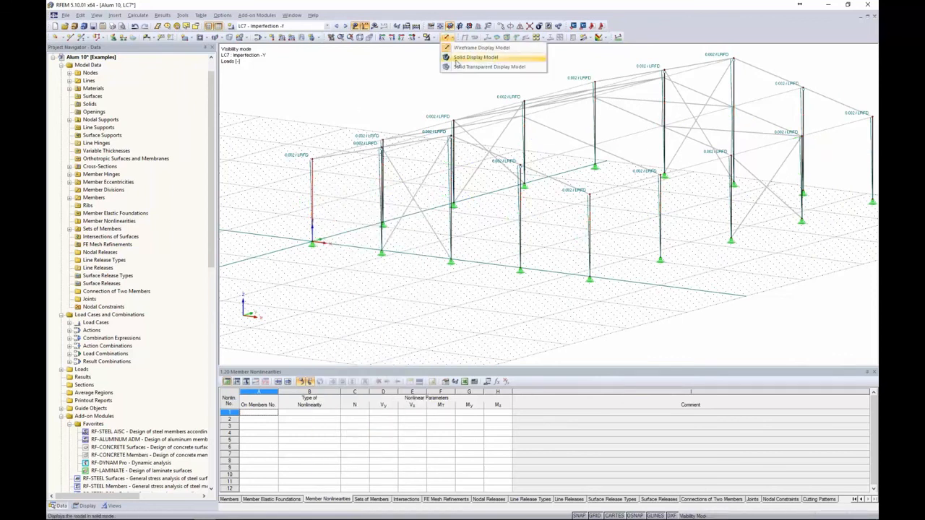
click(456, 67)
click(403, 95)
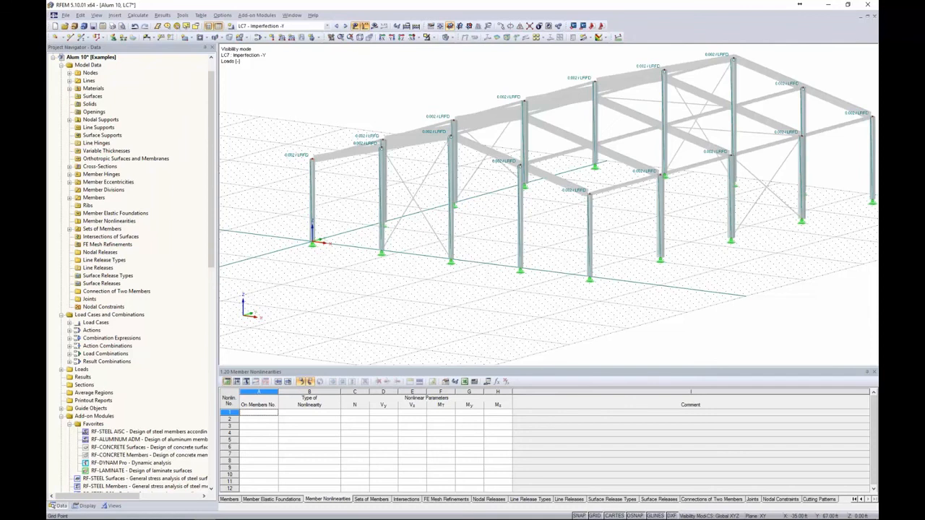
scroll(402, 94, down, 2)
ctrl+middle_drag(403, 95, 390, 108)
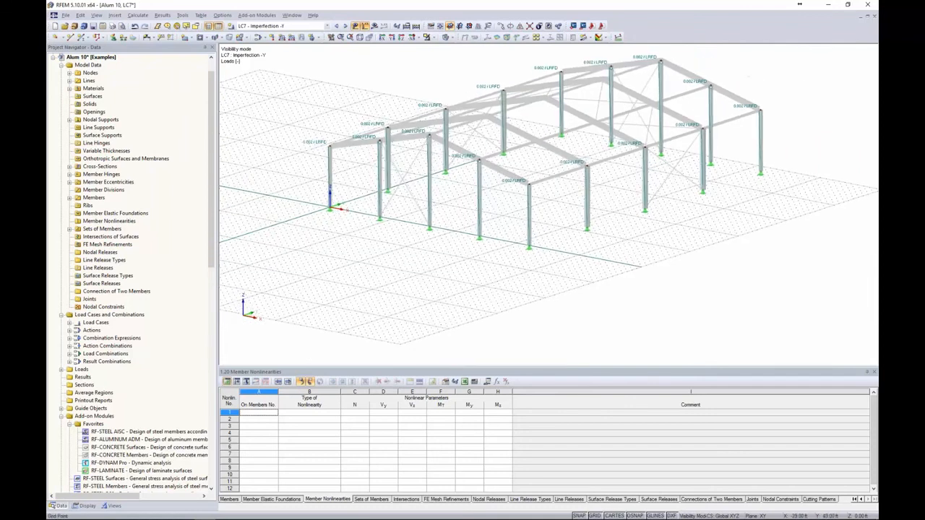
Consider imperfection load cases in combination expression CE1, Section 2.3 (LRFD), and make them subject to specific load cases.
click(328, 27)
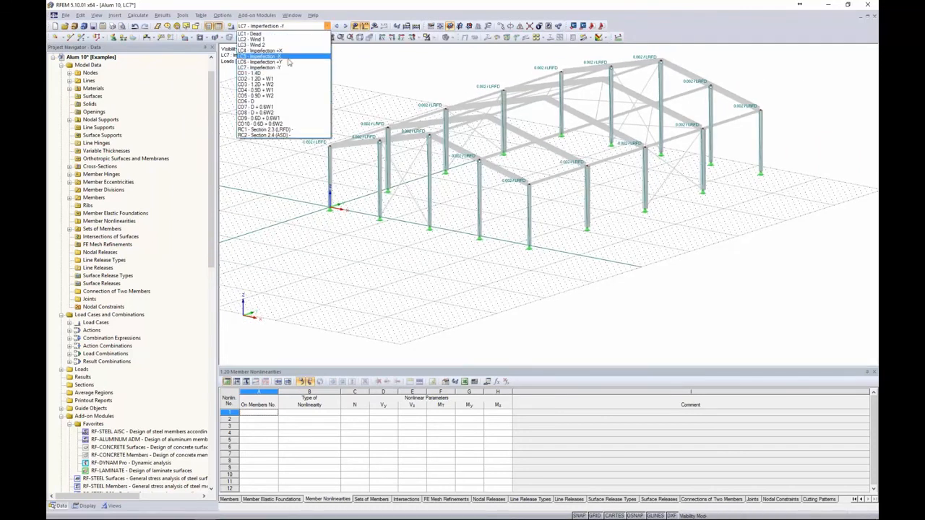
click(368, 71)
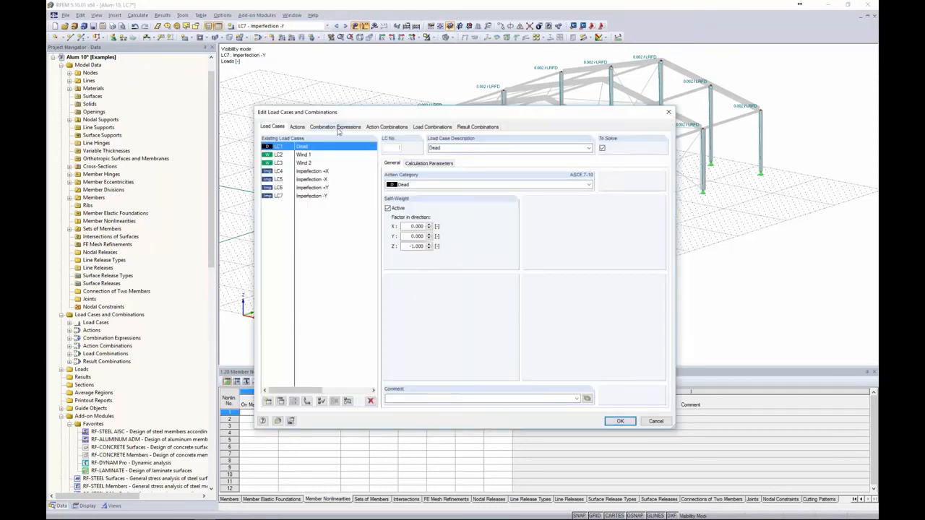
click(425, 128)
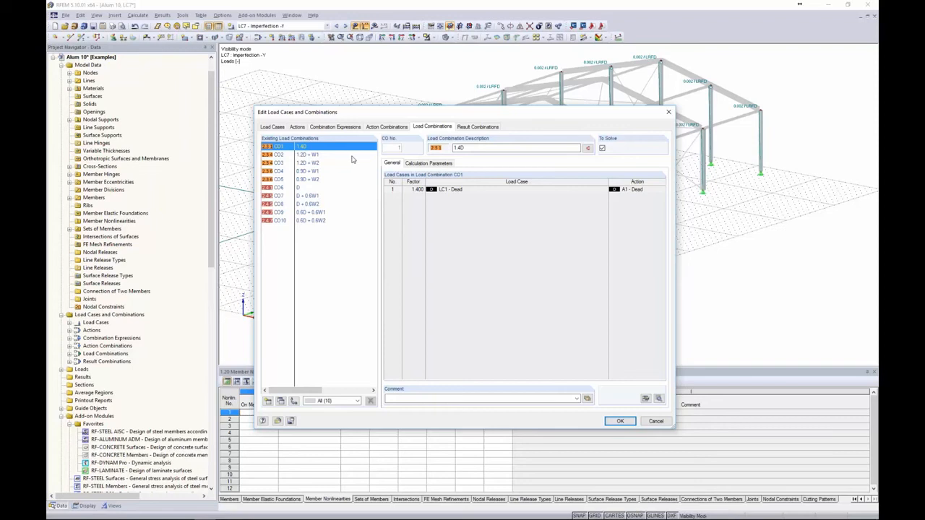
click(334, 127)
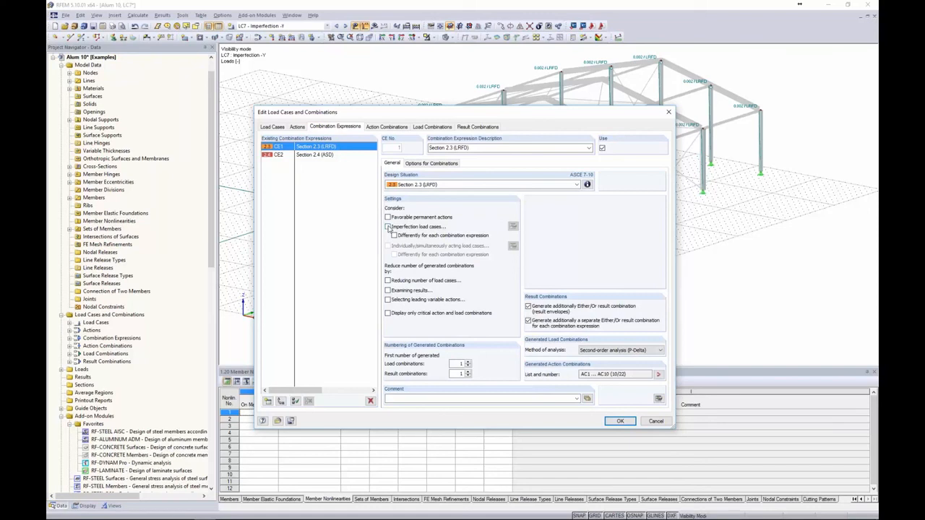
click(388, 227)
drag(403, 142, 425, 135)
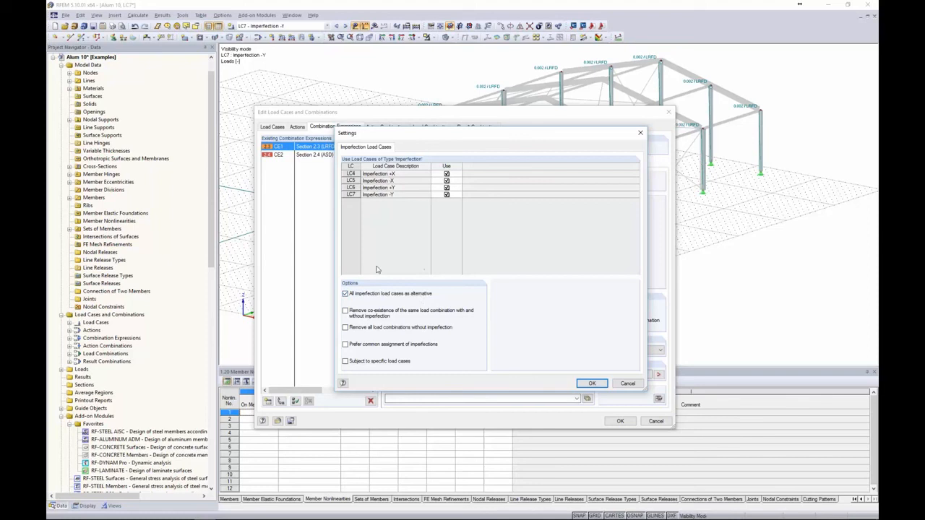
click(344, 361)
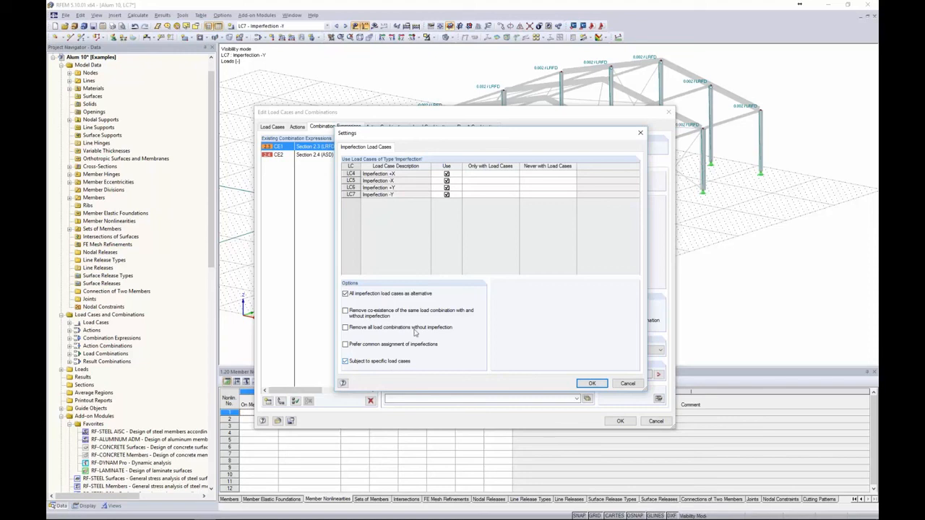
Exclude wind load cases LC2 and LC3 from combining with the imperfection load cases LC4 (+X) and LC5 (-X).
click(536, 174)
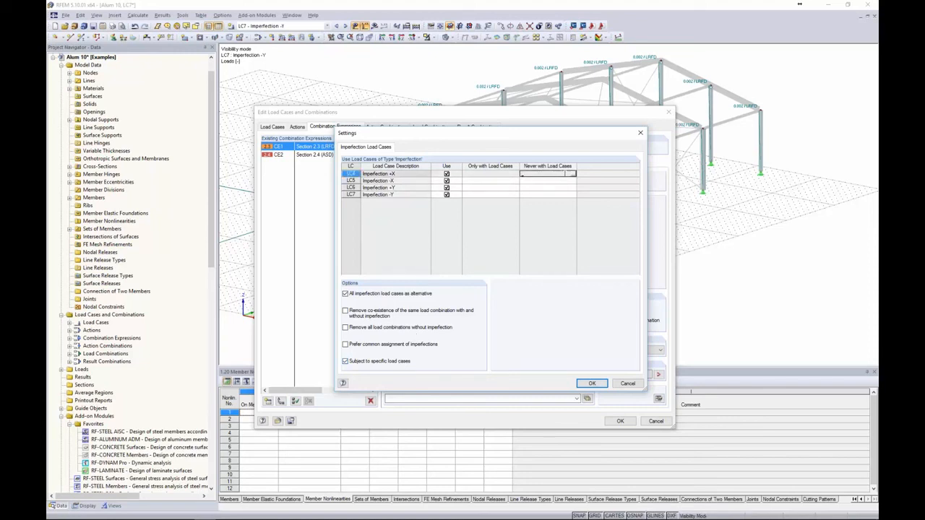
click(573, 175)
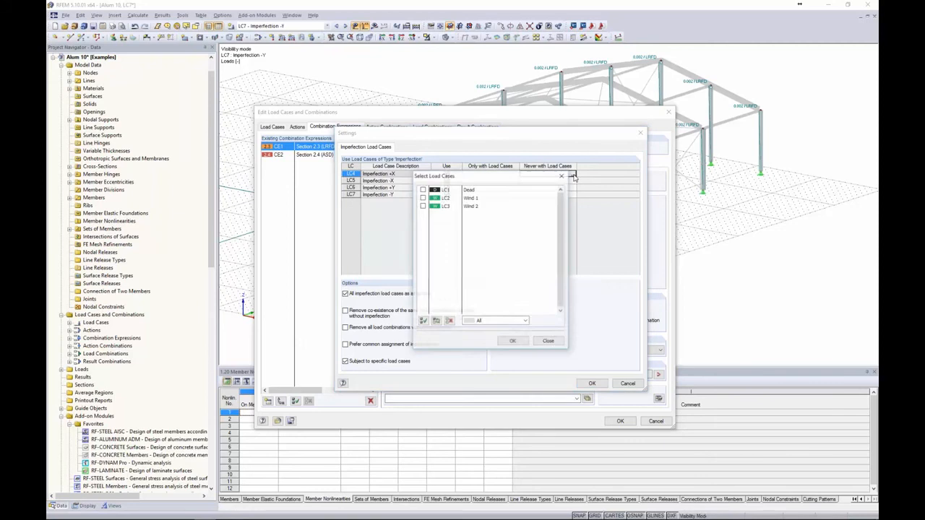
click(422, 211)
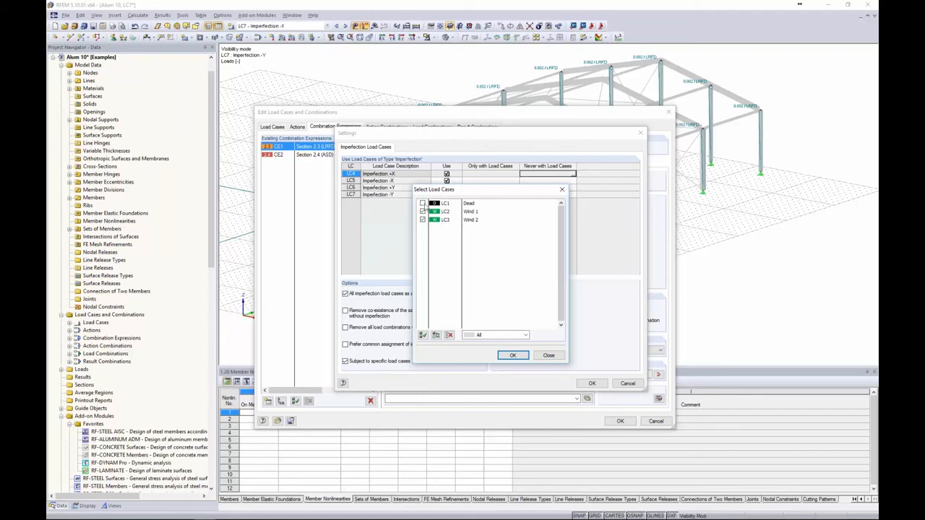
click(512, 354)
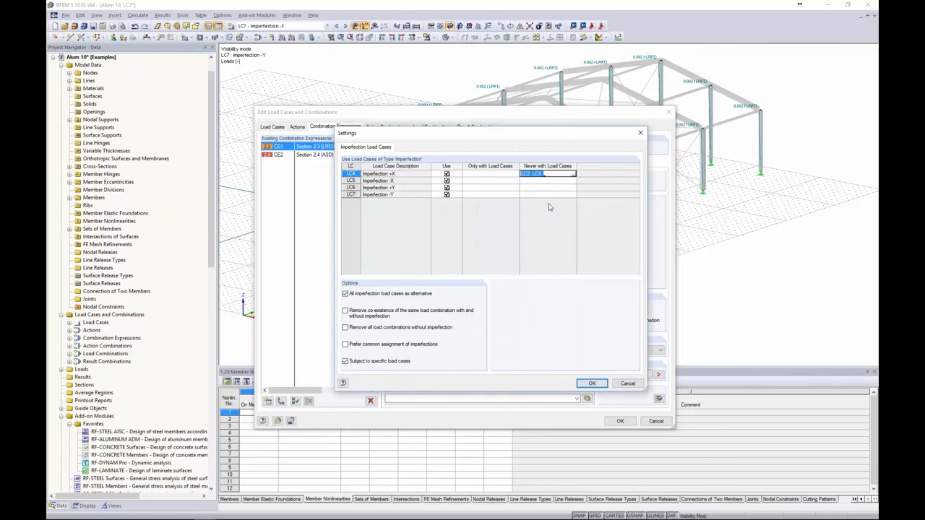
key(Down)
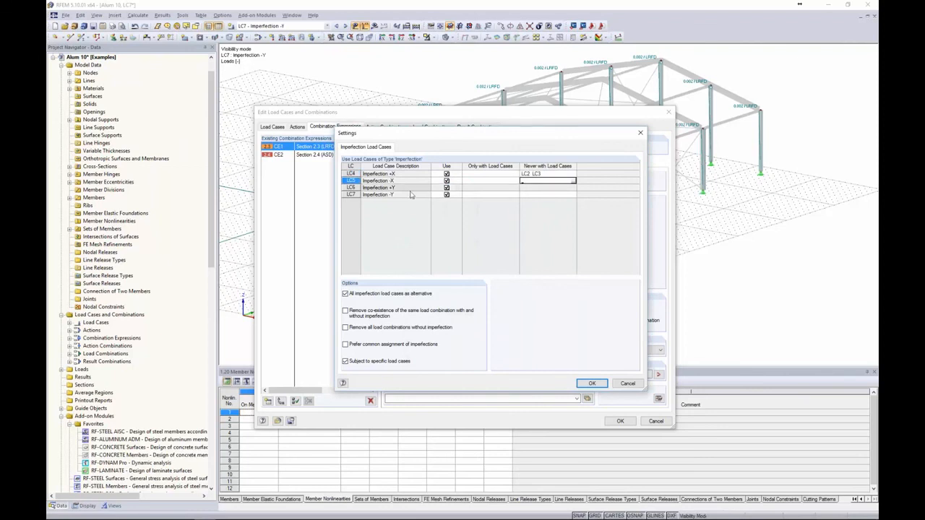
text(LC2 LC3)
key(Down)
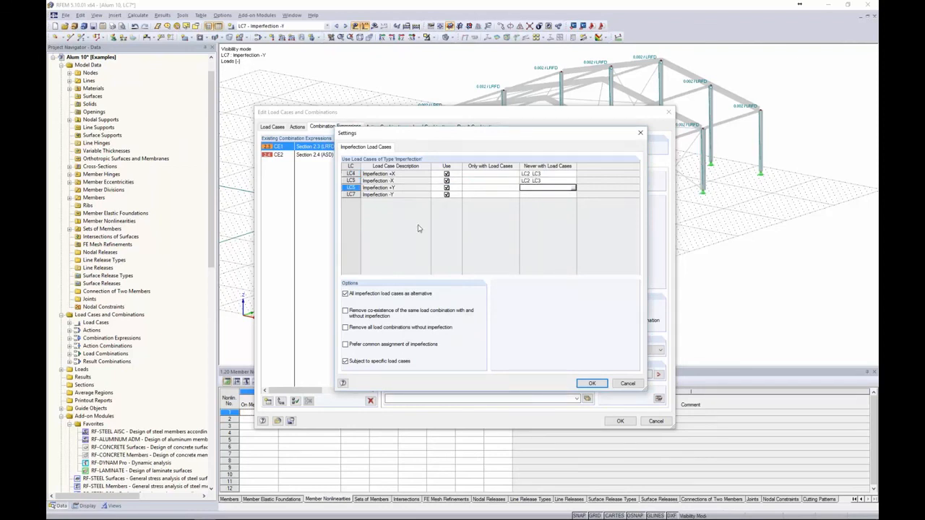
Exclude wind load cases LC2 and LC3 from combining with imperfection load cases LC6 (+Y) and LC7 (-Y), and accept the settings.
text(LC2 LC3)
key(Down)
text(LC2 LC3)
key(Up)
click(591, 384)
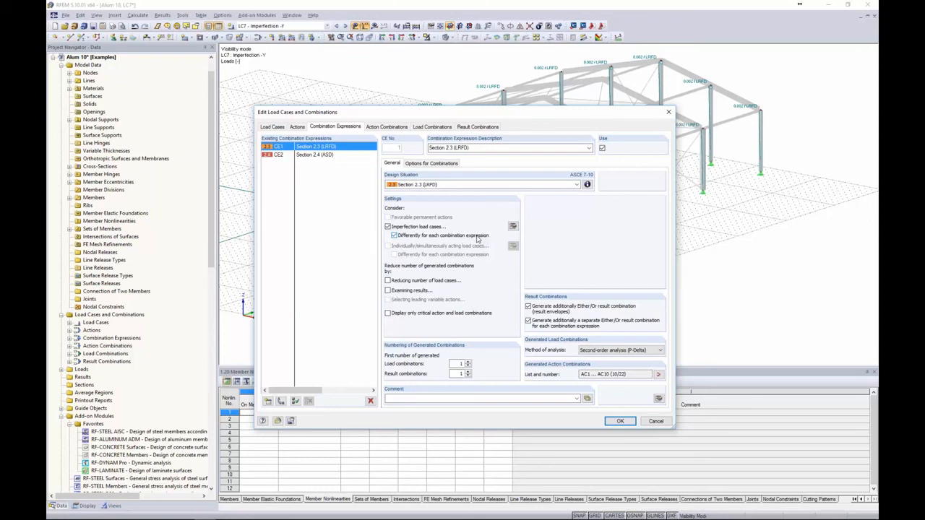
Check the CE2 and CE1 settings, generate the load combinations, review the load cases in CO2 to CO5, and accept them.
click(325, 156)
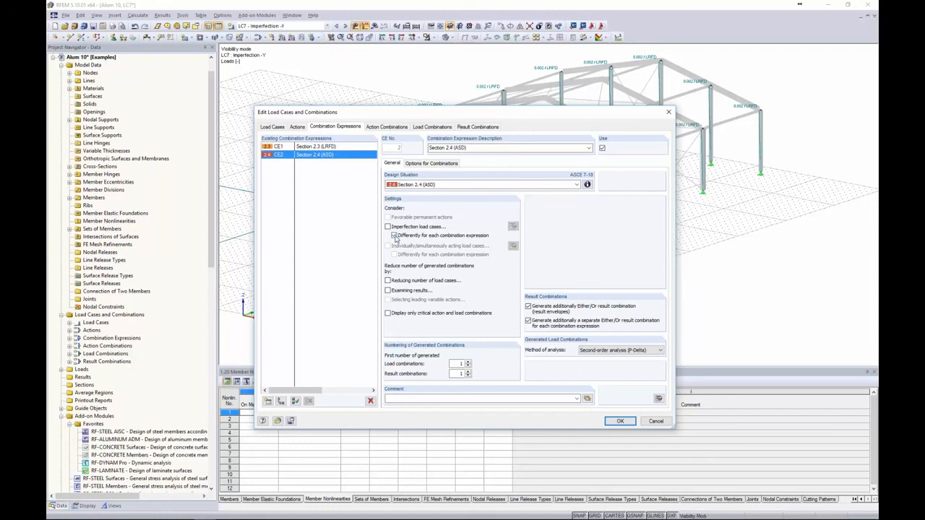
click(329, 149)
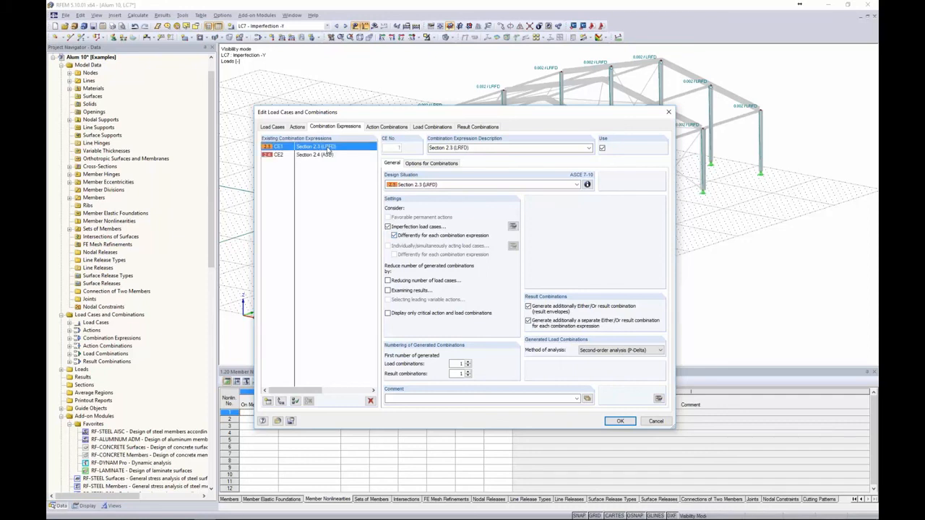
click(429, 127)
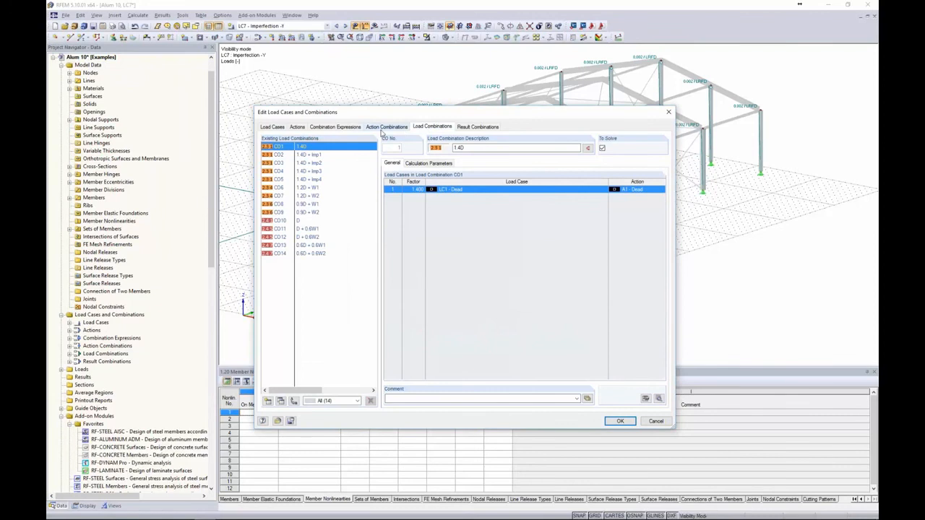
click(320, 155)
click(319, 163)
click(319, 172)
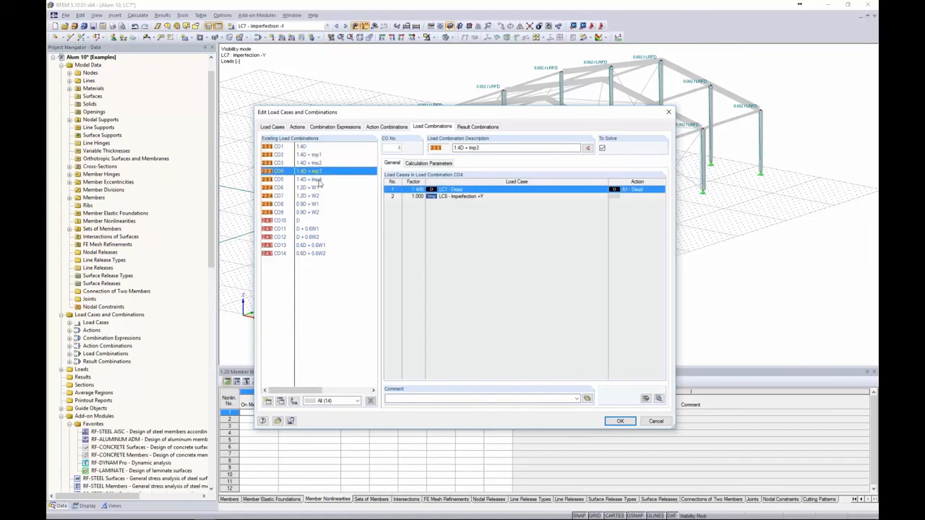
click(319, 180)
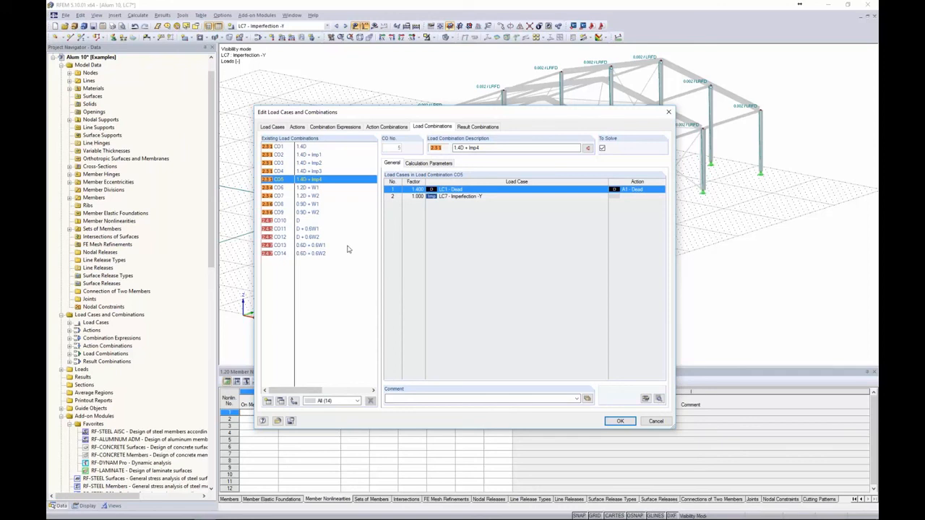
click(618, 421)
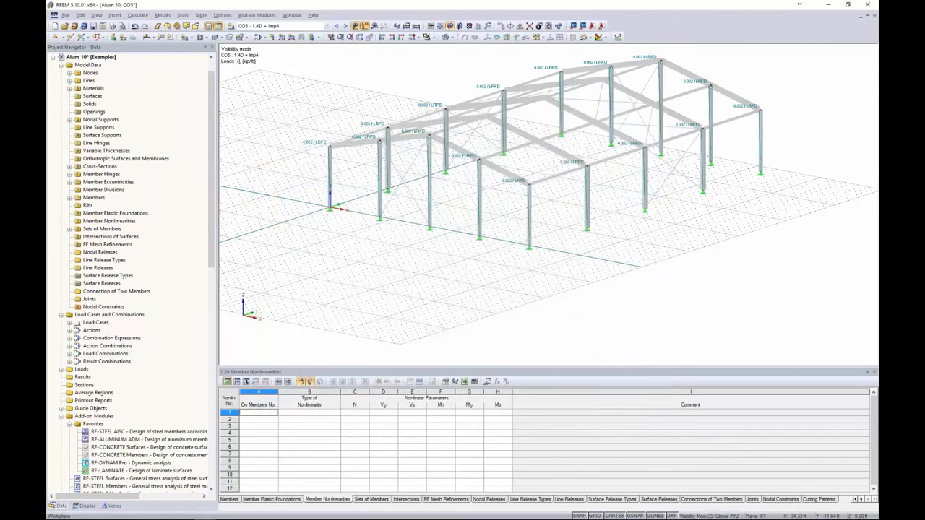
key(alt+Tab)
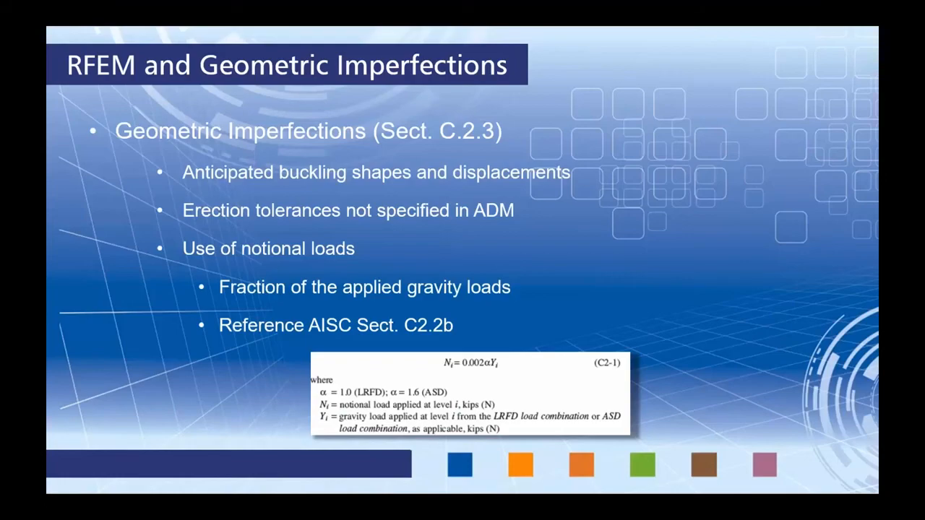
key(Right)
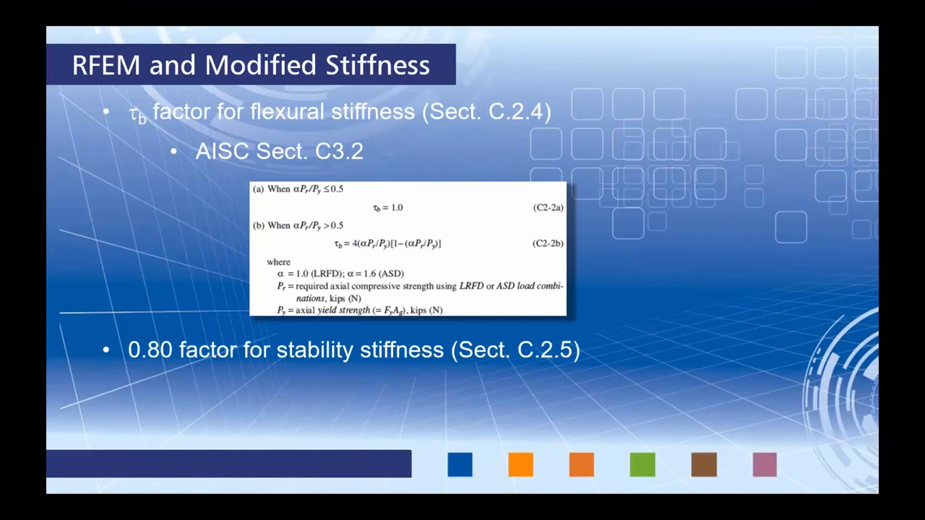
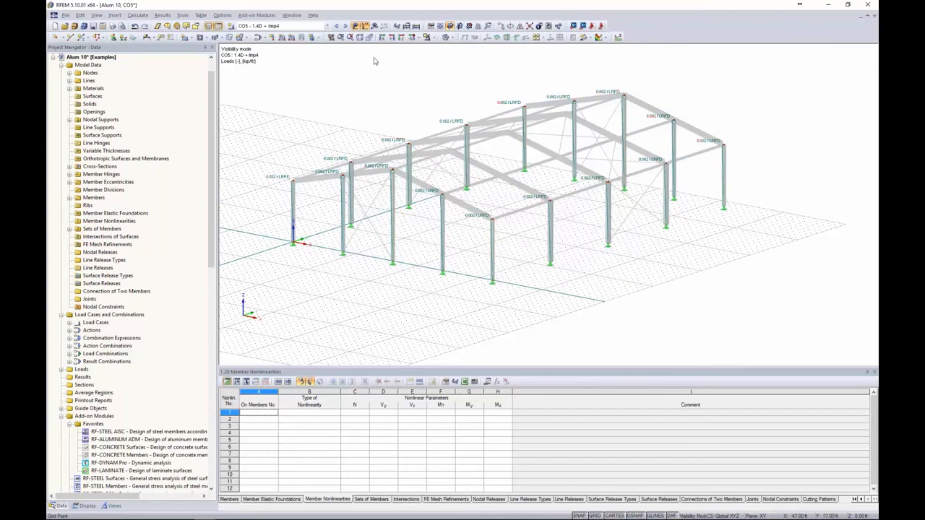
Cancel the visibility mode to show the whole frame and hide the loads.
click(427, 36)
click(452, 112)
click(356, 26)
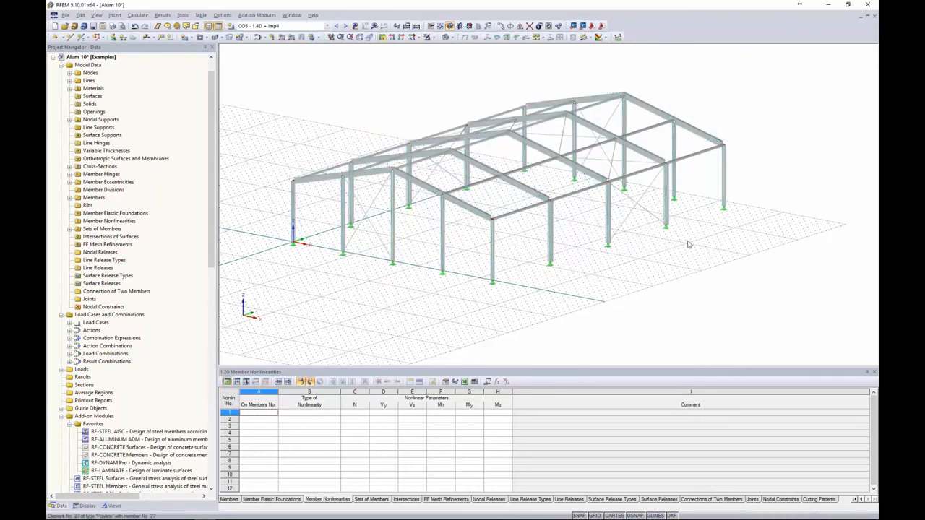
Modify the stiffness of all members according to AISC 360-10 C2.3(2), with iterative τb and the LRFD design method.
drag(775, 299, 271, 66)
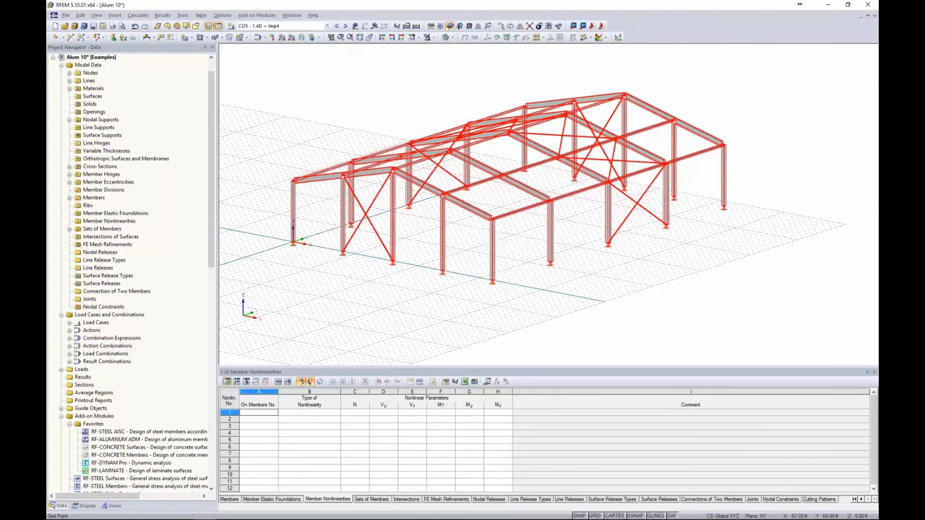
right_click(531, 192)
mouse_move(549, 214)
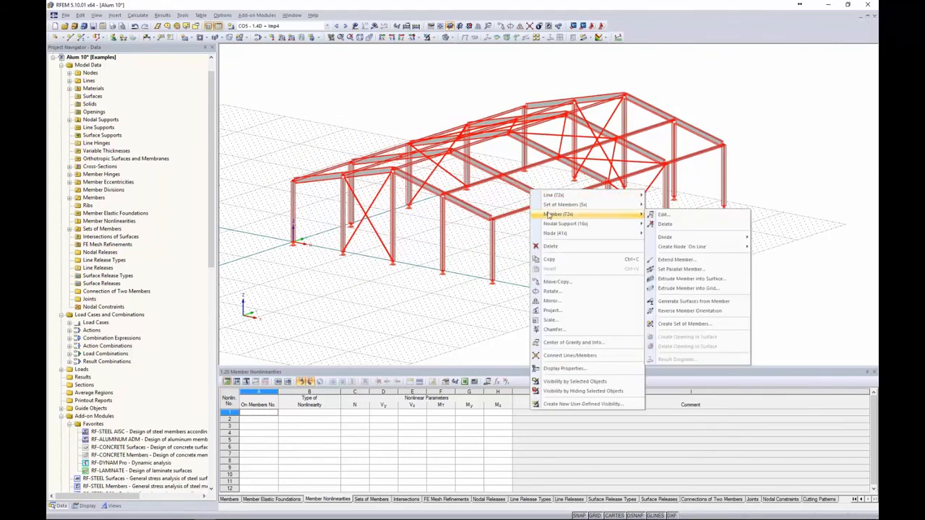
click(660, 216)
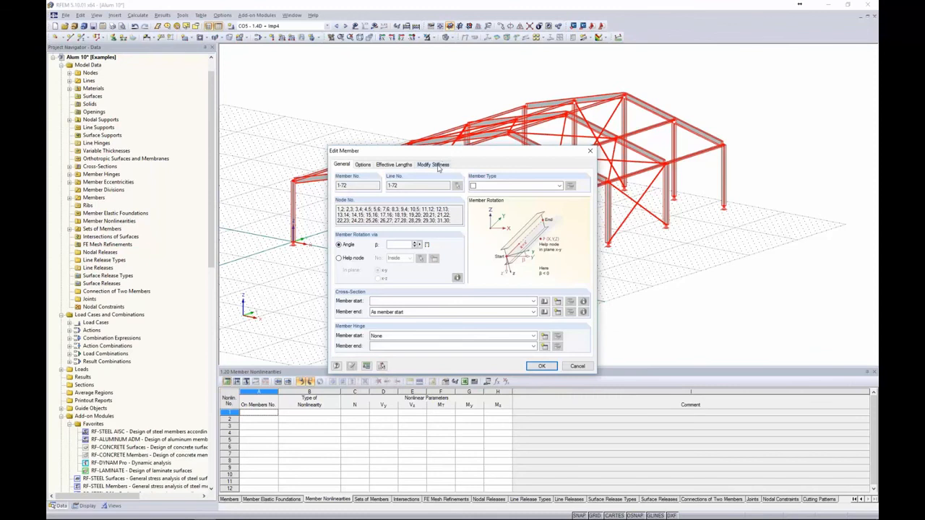
click(434, 165)
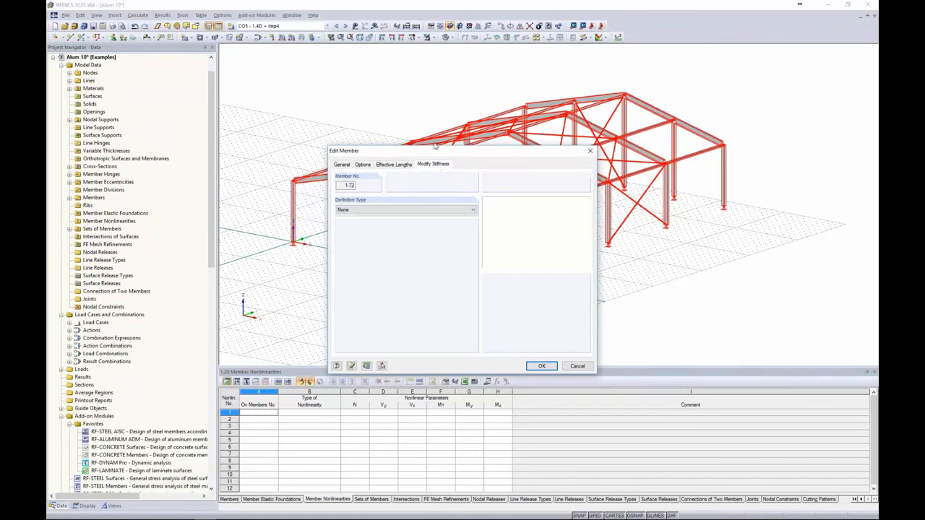
click(363, 210)
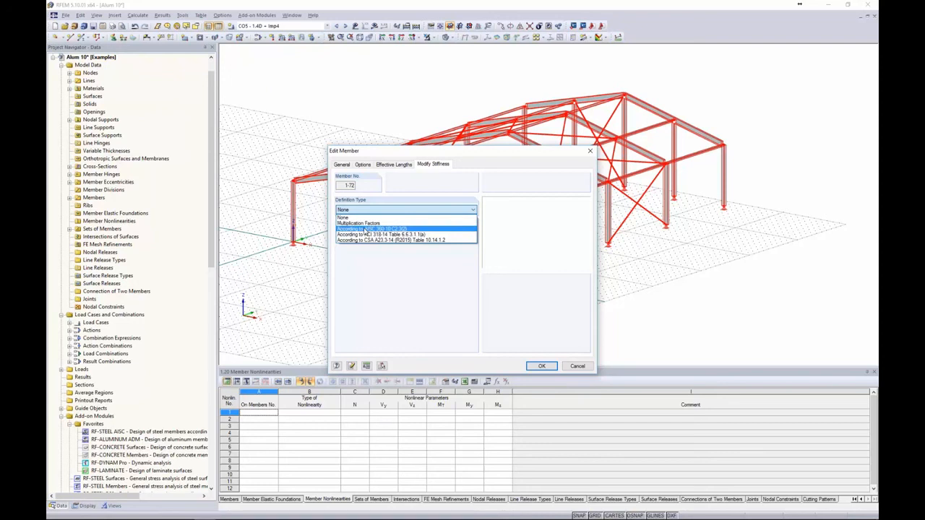
click(366, 229)
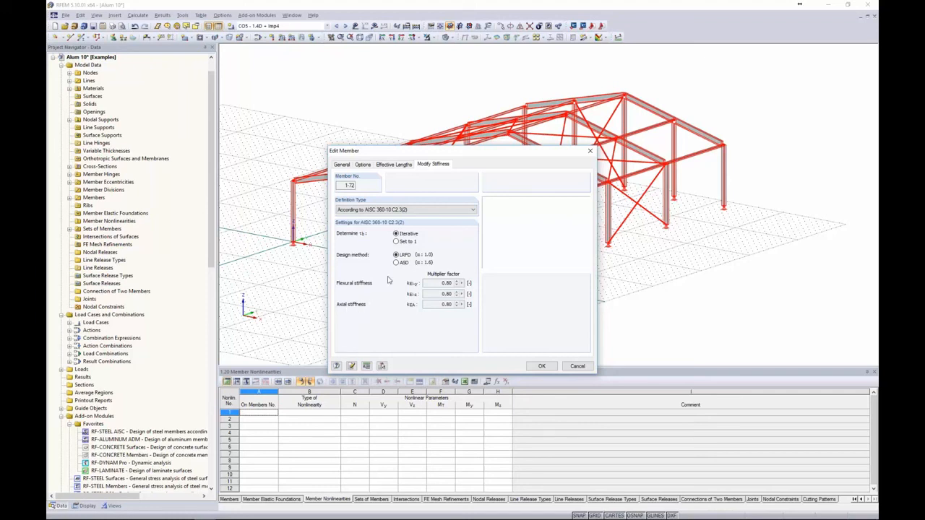
click(541, 365)
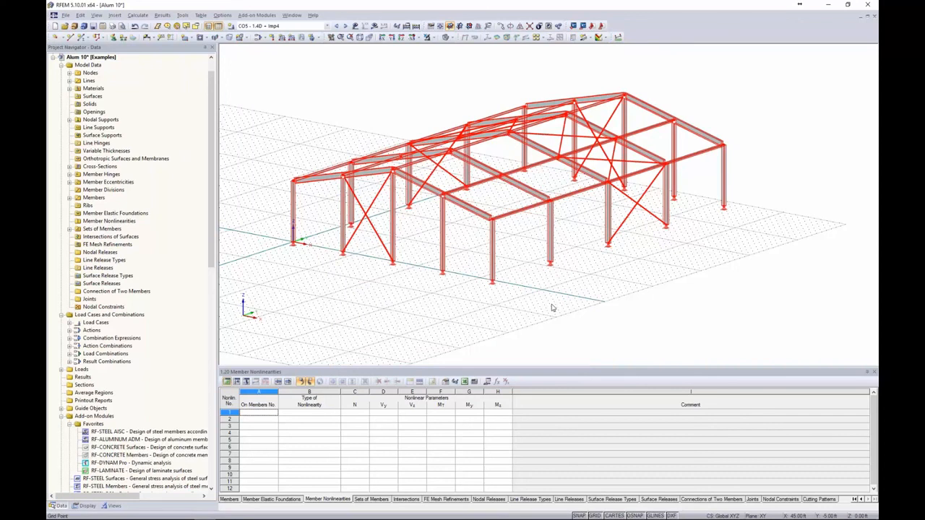
click(552, 307)
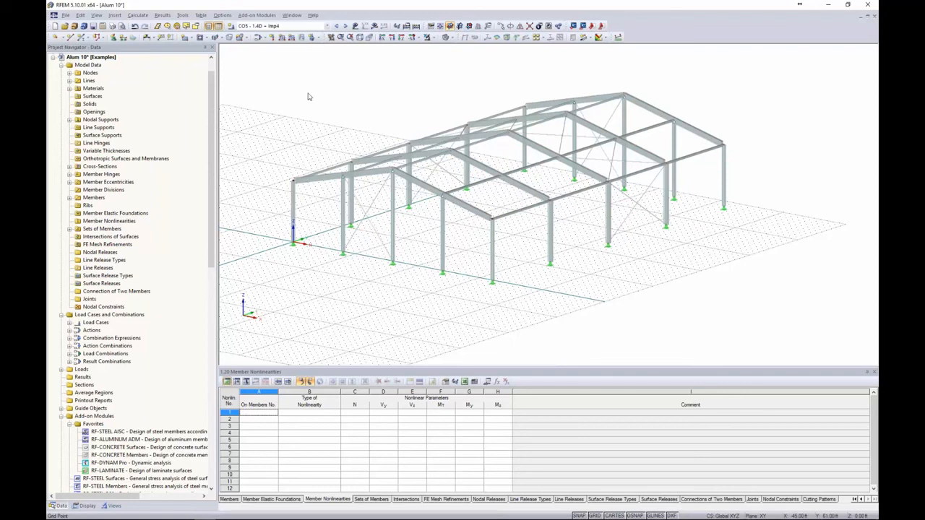
Save the model and calculate all results.
click(93, 26)
click(139, 16)
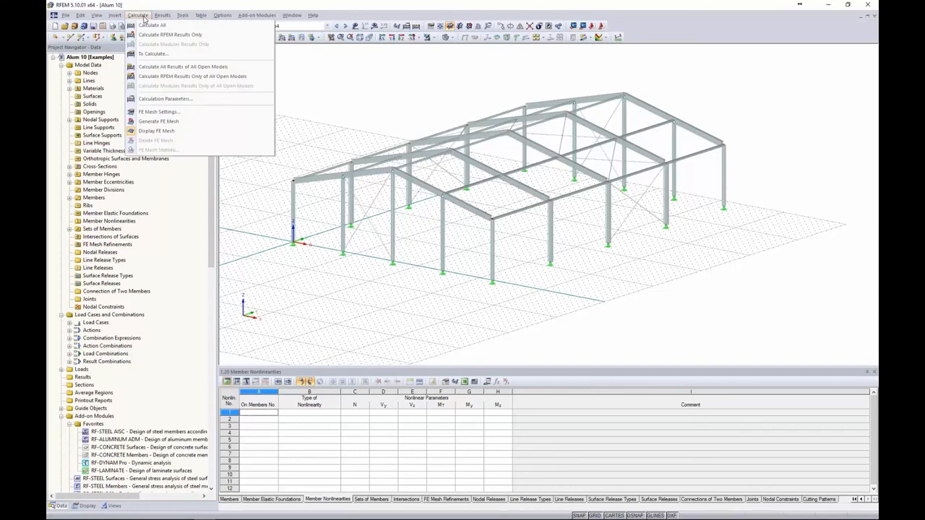
click(146, 27)
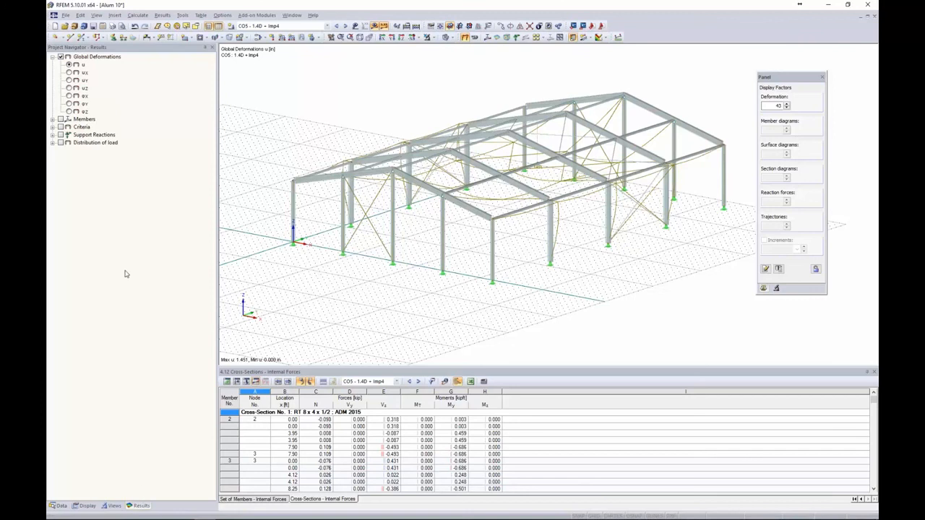
Examine the frame's global deformations for the load combinations from CO5 through CO8.
ctrl+middle_drag(400, 108, 395, 107)
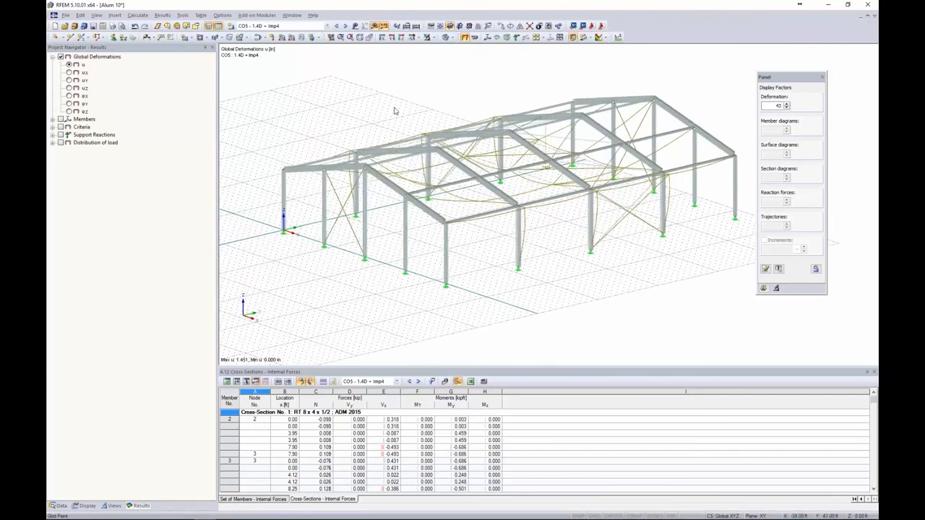
click(345, 27)
click(345, 26)
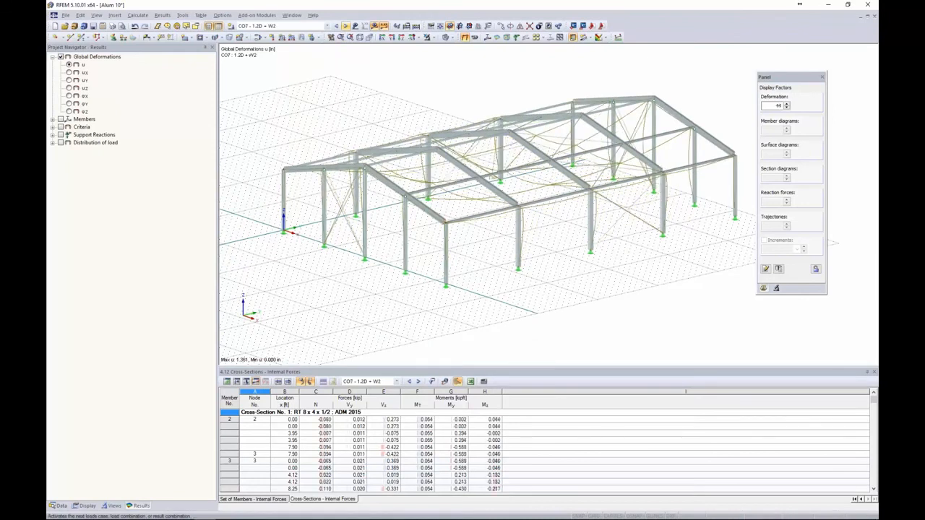
click(346, 27)
ctrl+middle_drag(427, 97, 445, 112)
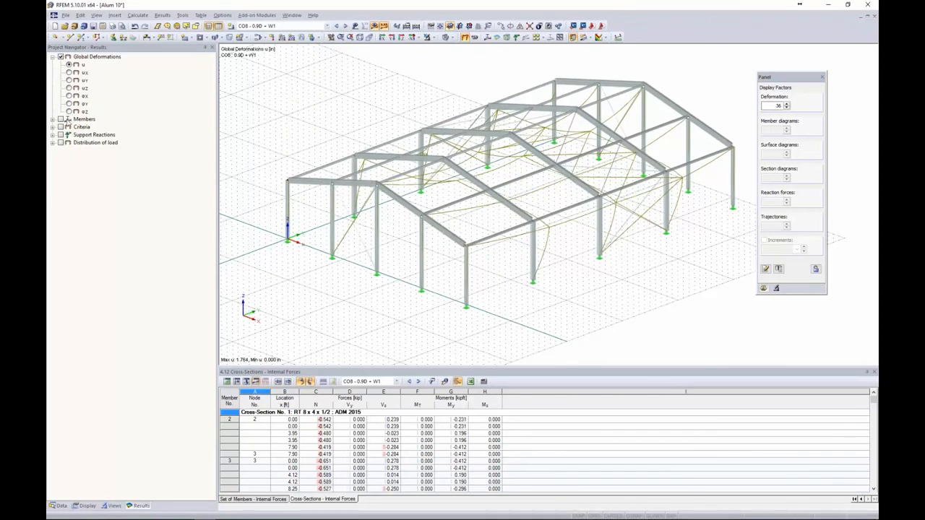
Display the members' axial forces N for CO8 and isolate the second transverse frame from the origin.
click(52, 119)
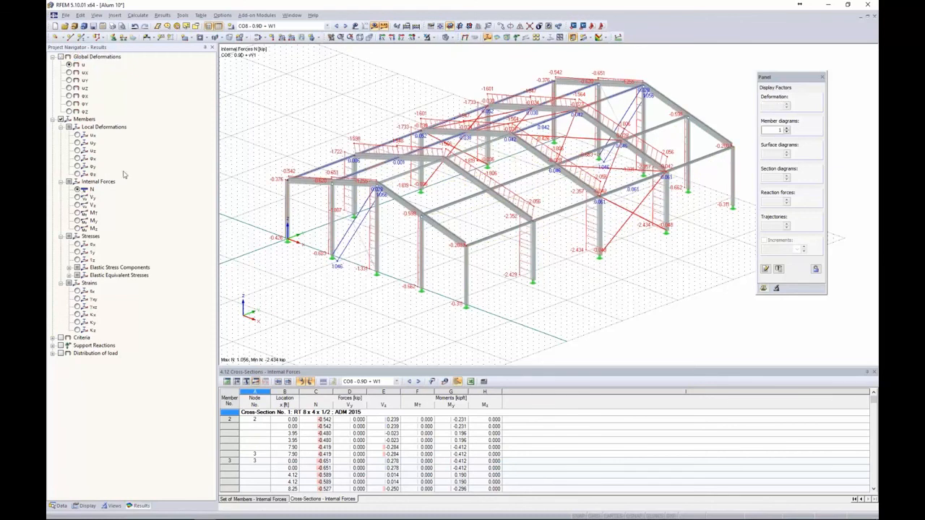
ctrl+middle_drag(408, 107, 381, 97)
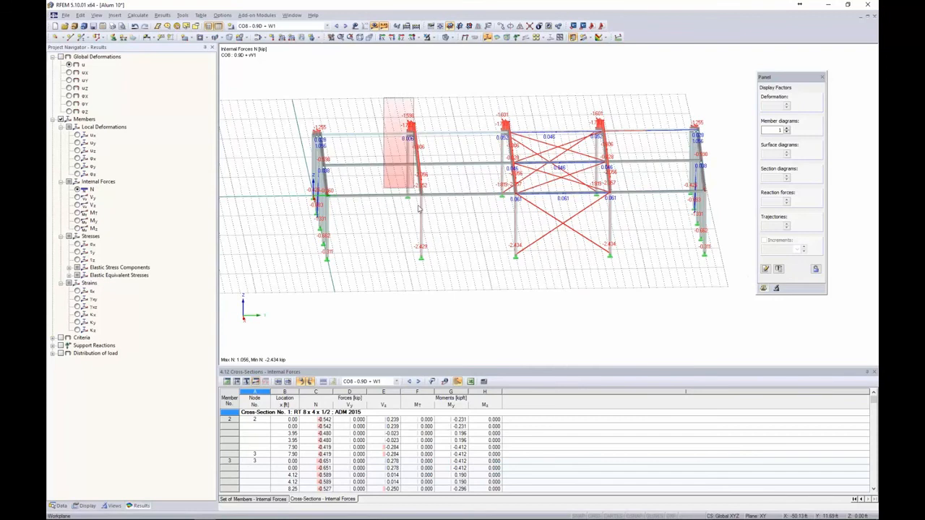
click(427, 37)
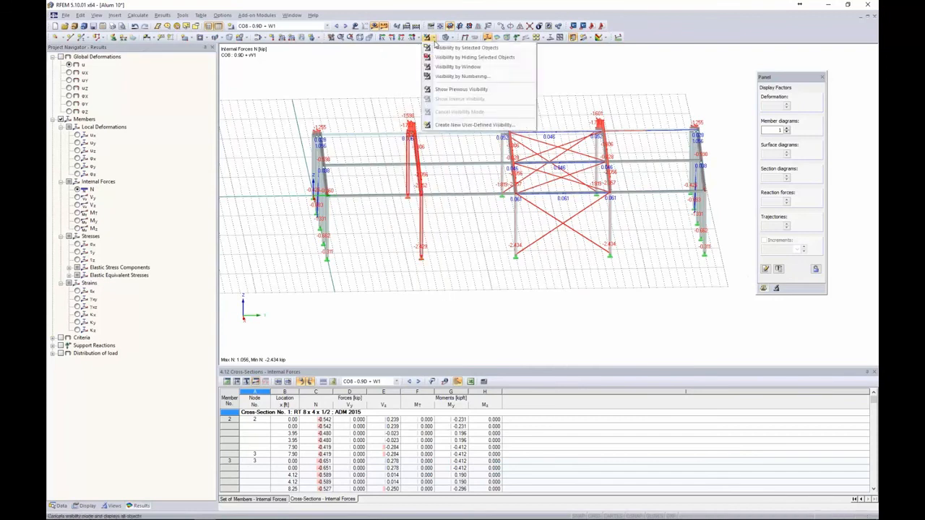
click(437, 44)
ctrl+middle_drag(351, 142, 471, 158)
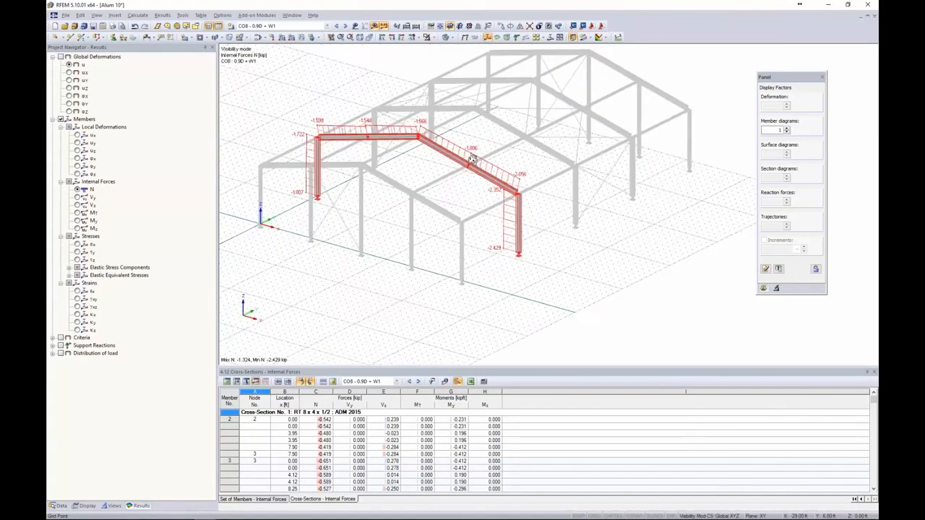
scroll(473, 133, up, 2)
scroll(473, 132, down, 1)
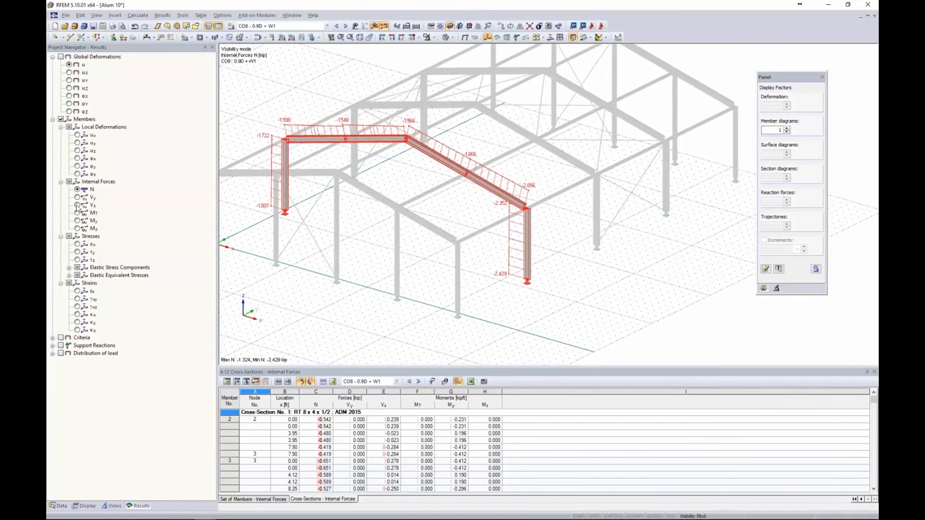
View the isolated frame's shear force Vz and moment My, with the member diagram display factor set to 1.5.
click(77, 205)
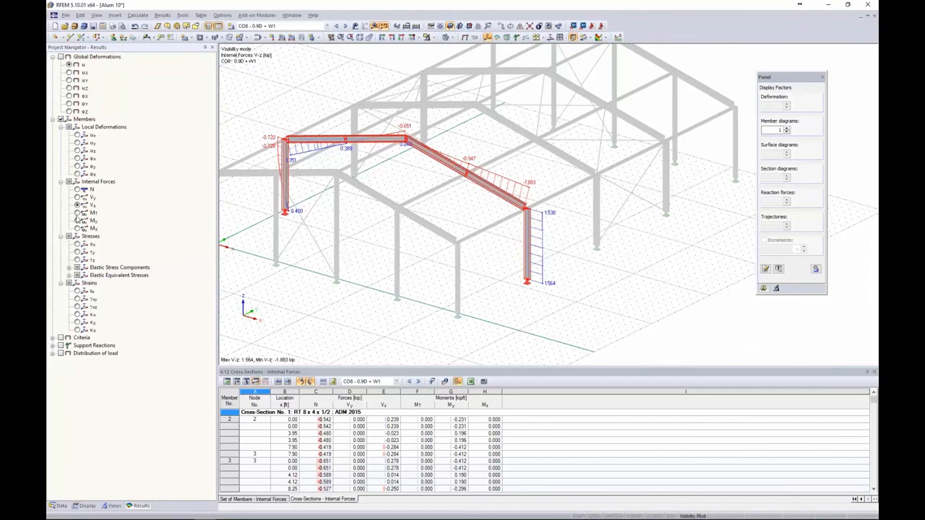
click(77, 220)
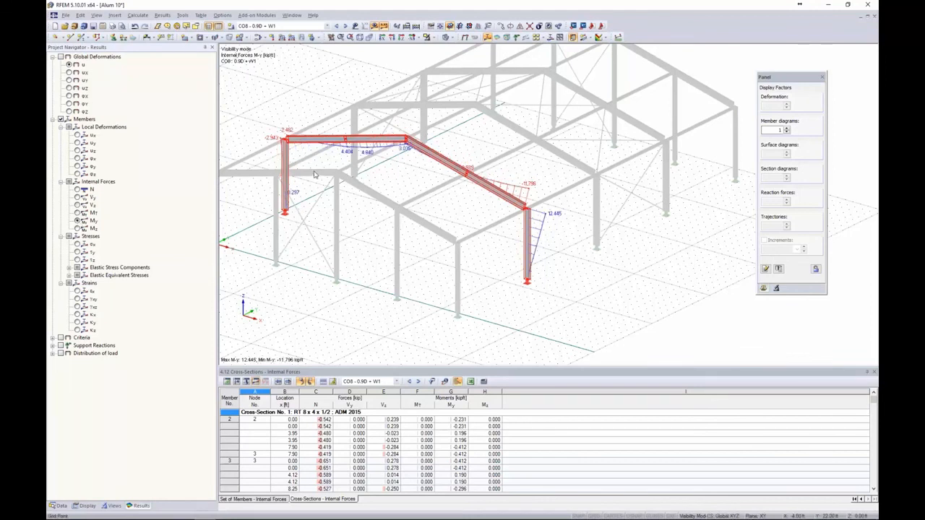
click(788, 128)
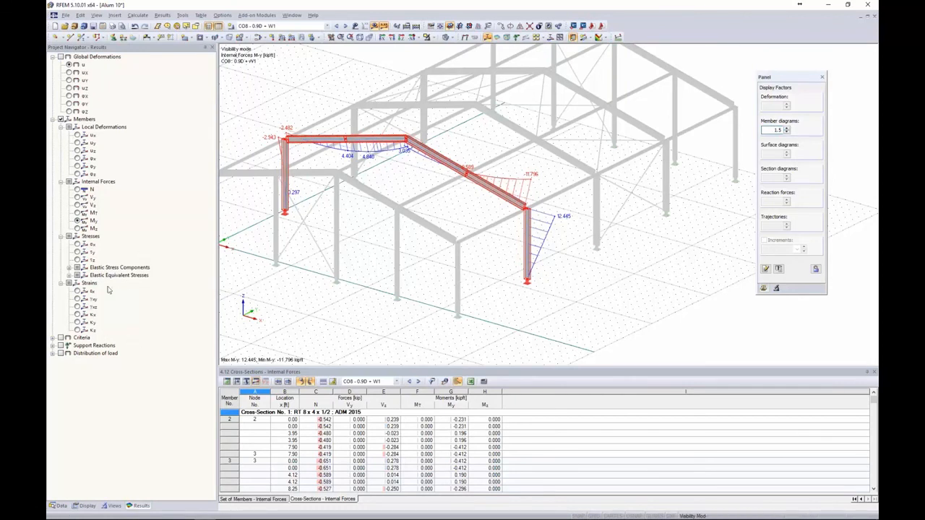
Open the result diagrams for the isolated frame's column with the largest My moment.
right_click(526, 239)
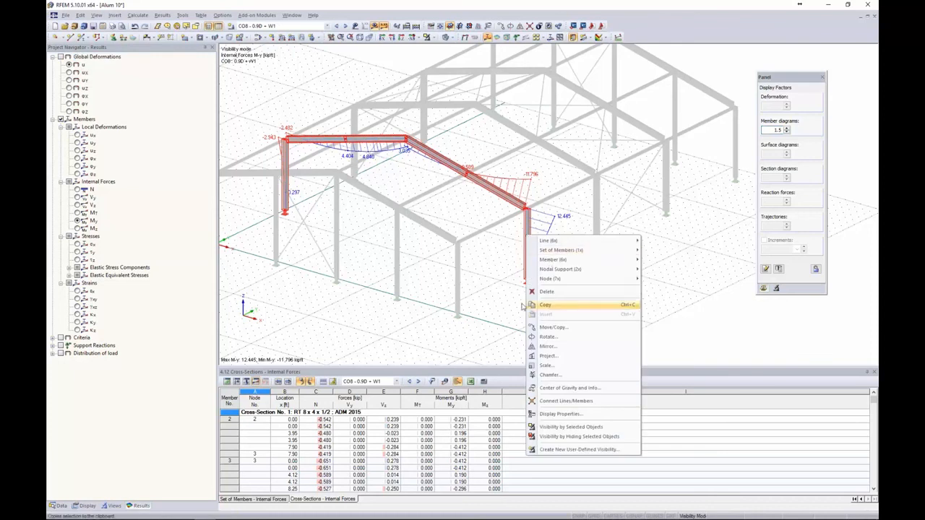
click(545, 305)
right_click(526, 296)
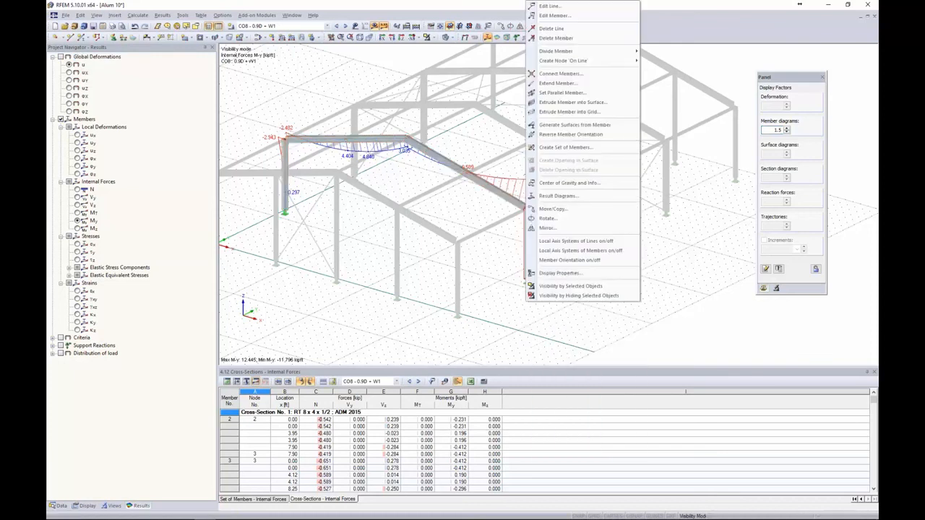
click(557, 196)
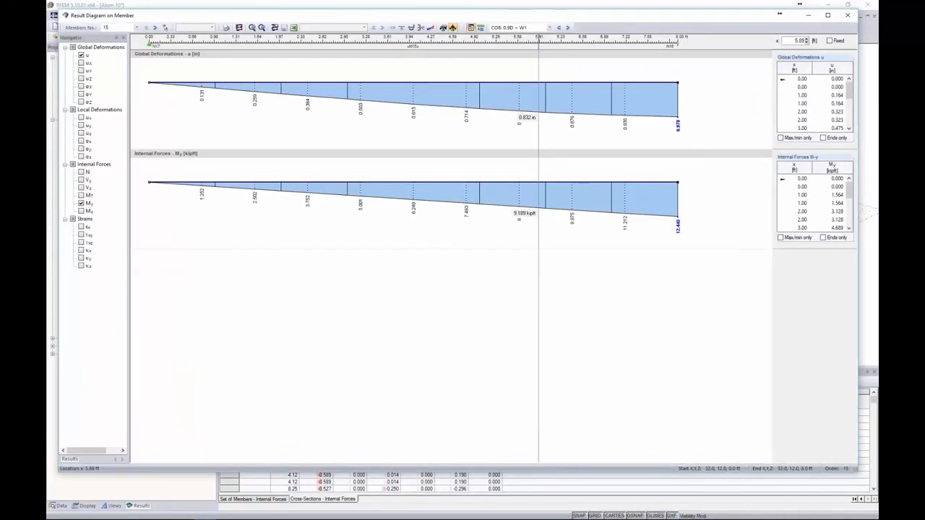
Add the axial force N to the column's result diagrams, view the load combinations from CO8 through CO11, and close the diagrams.
click(82, 172)
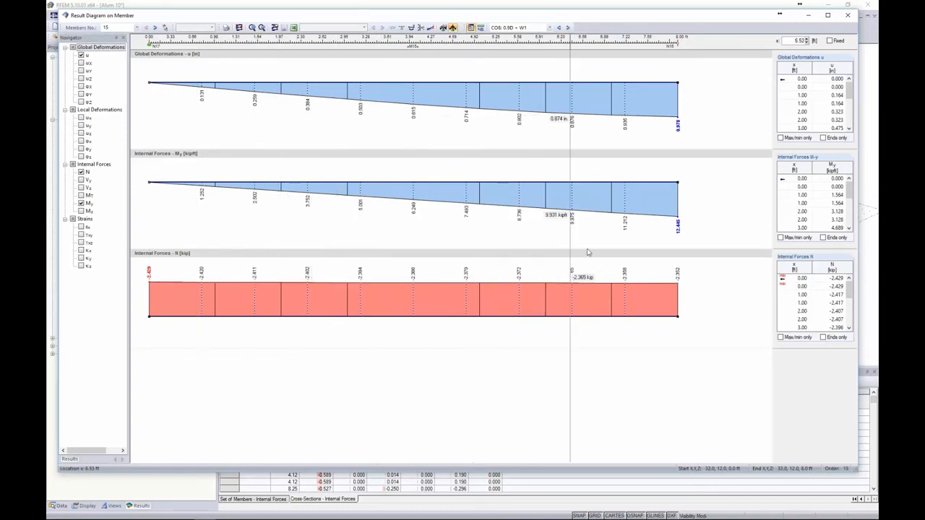
click(568, 28)
click(568, 27)
click(567, 27)
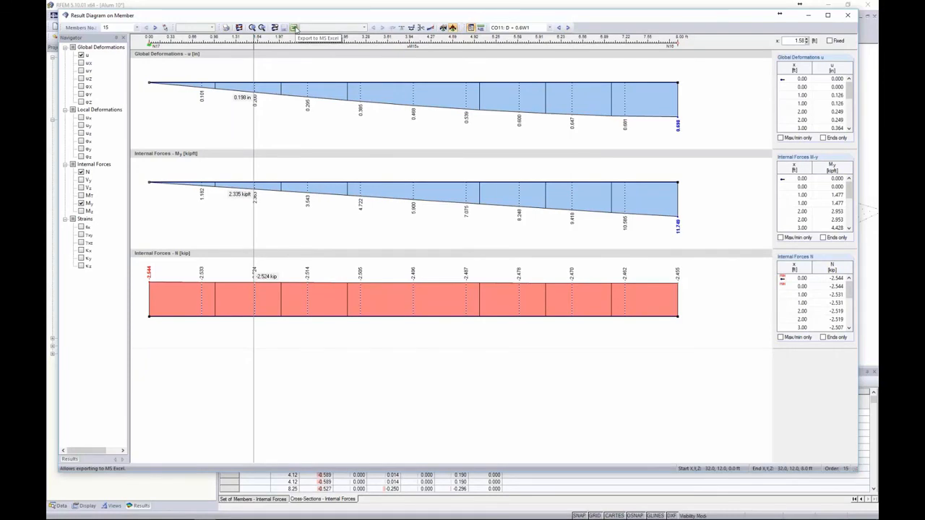
click(848, 14)
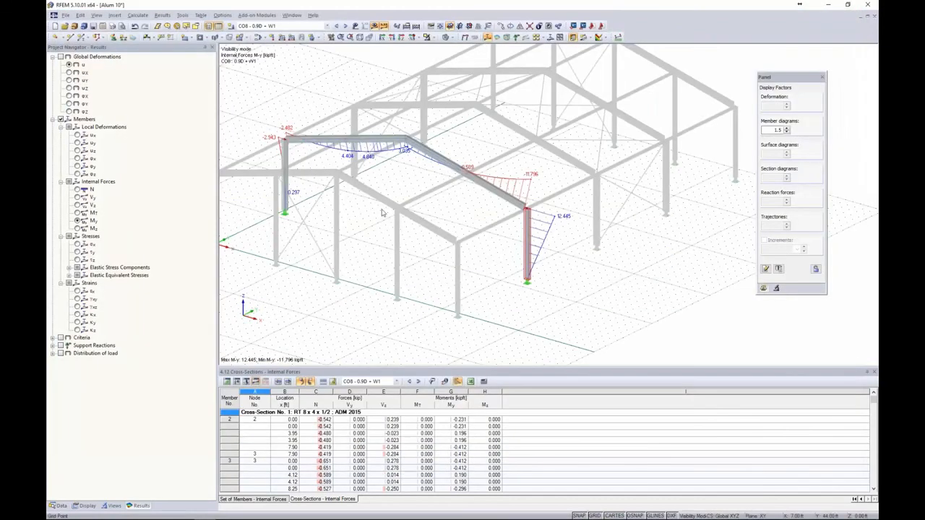
Display the nodal support reactions of the isolated frame for CO8.
click(53, 346)
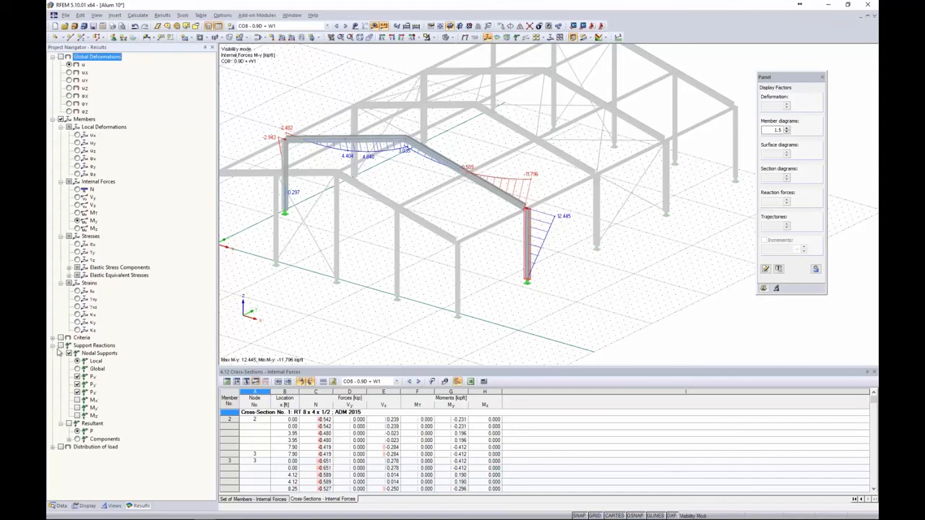
click(61, 345)
ctrl+middle_drag(560, 270, 519, 270)
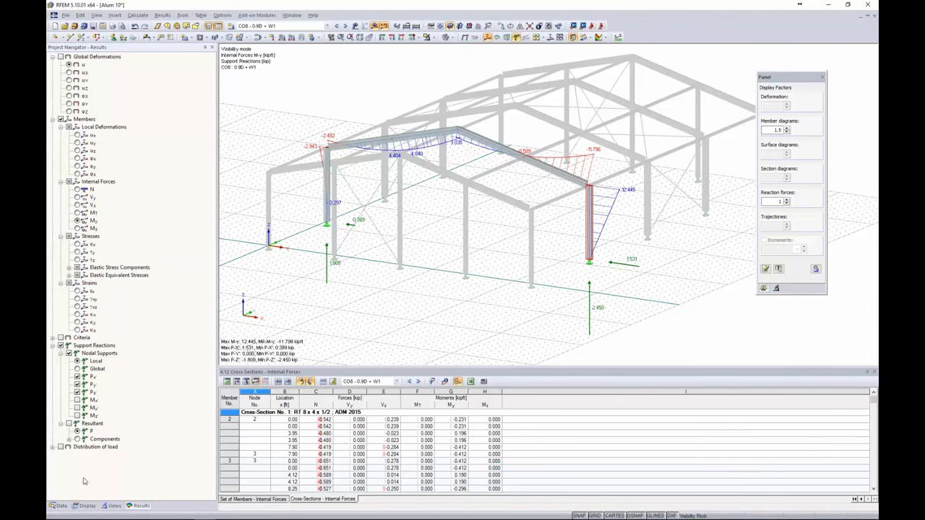
Hide the results and cancel the visibility mode to bring back the complete structure.
click(59, 506)
scroll(154, 333, down, 3)
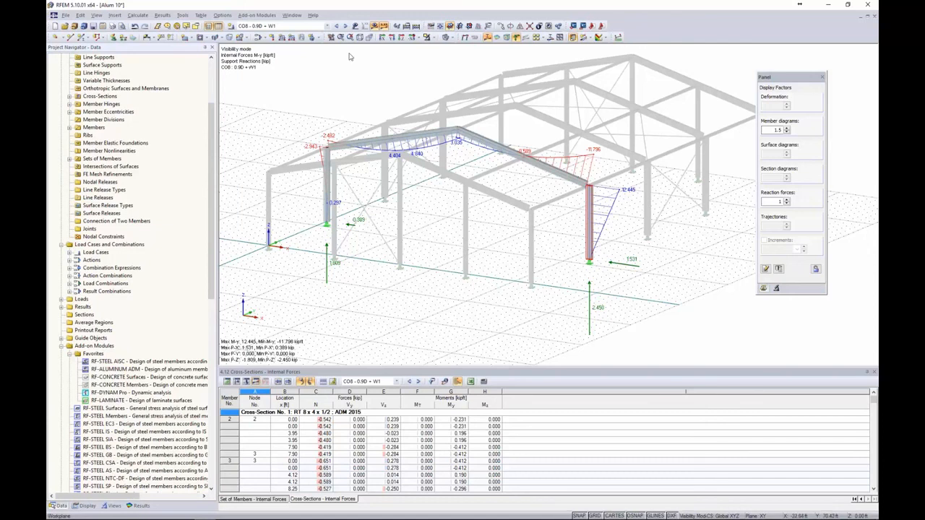
click(375, 26)
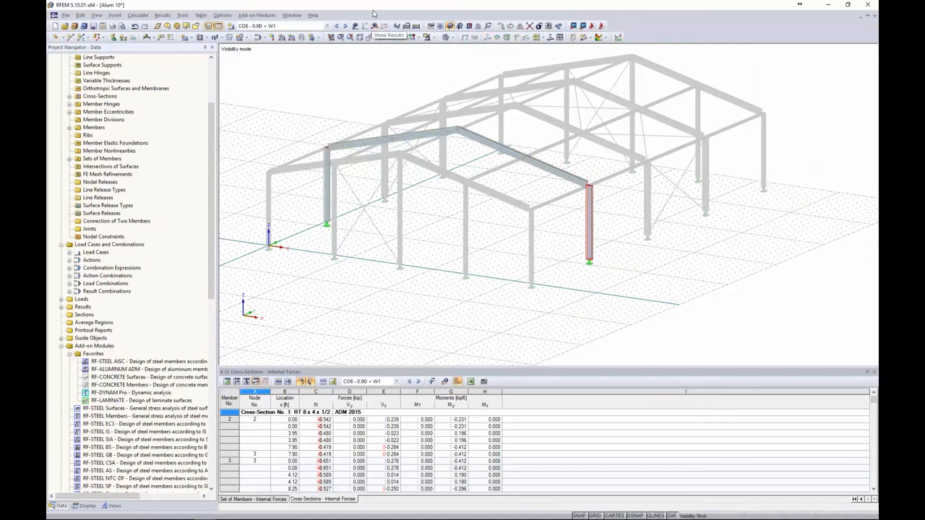
click(433, 38)
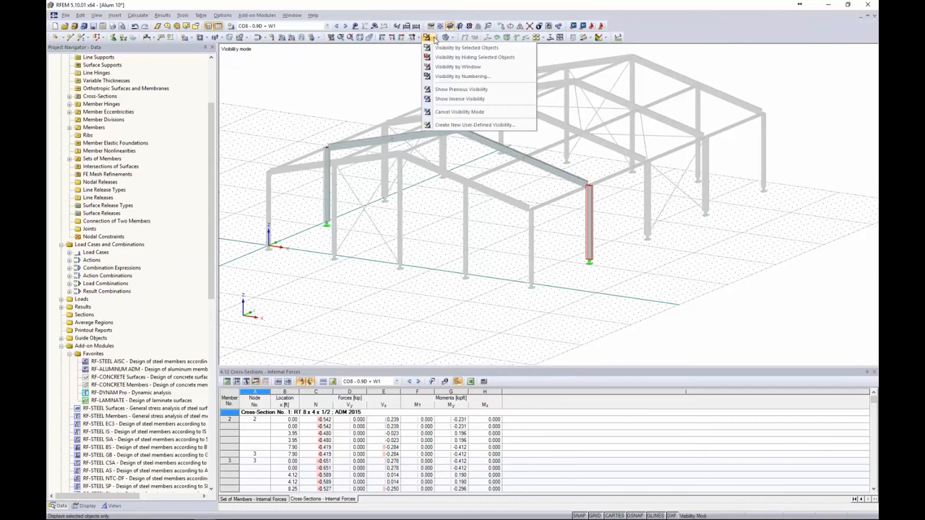
click(477, 112)
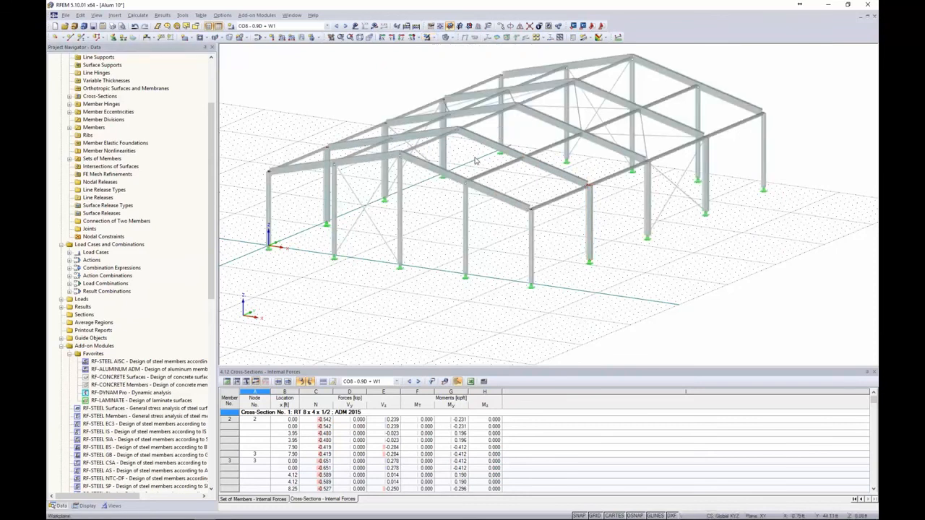
scroll(477, 160, down, 2)
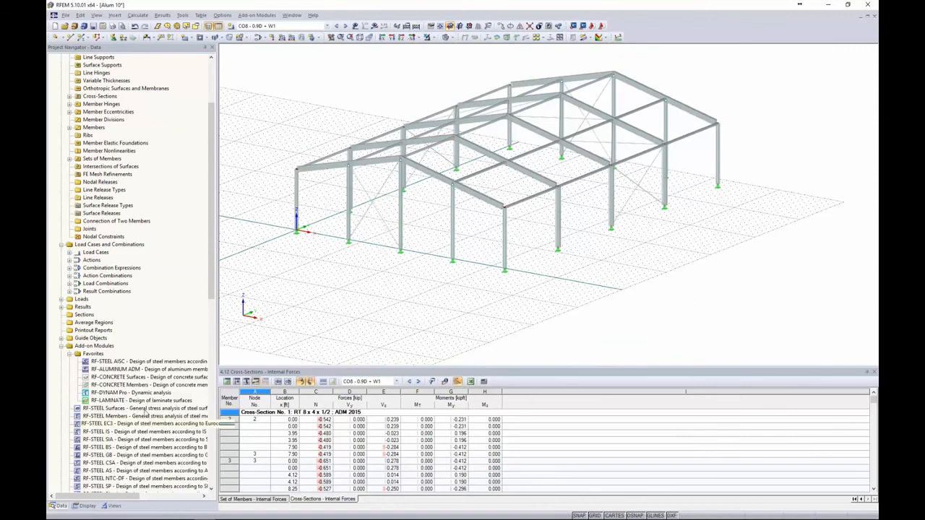
Start the RF-ALUMINUM ADM add-on module for designing aluminum members.
drag(210, 278, 219, 312)
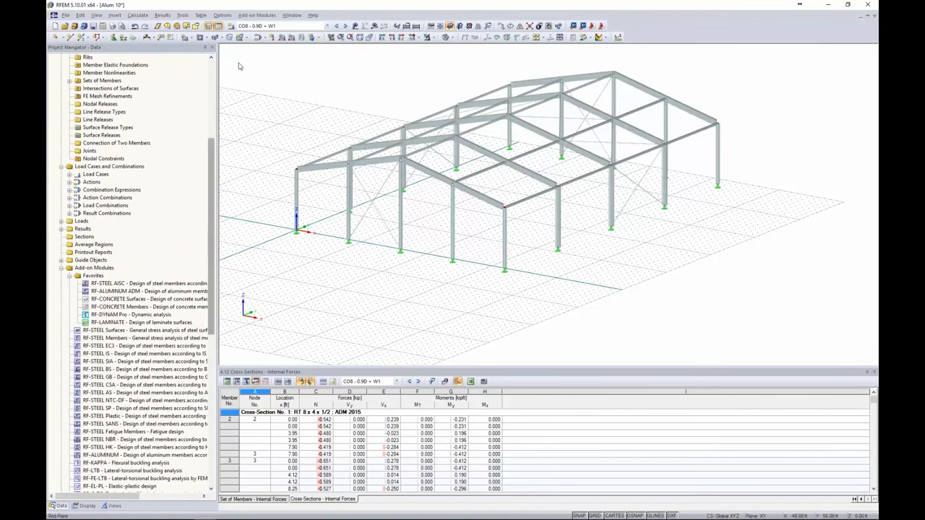
click(258, 15)
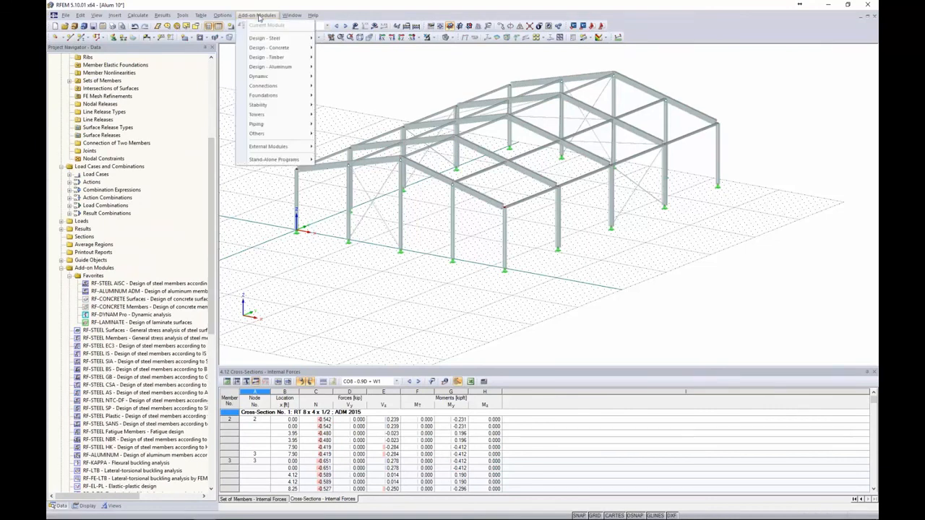
mouse_move(268, 71)
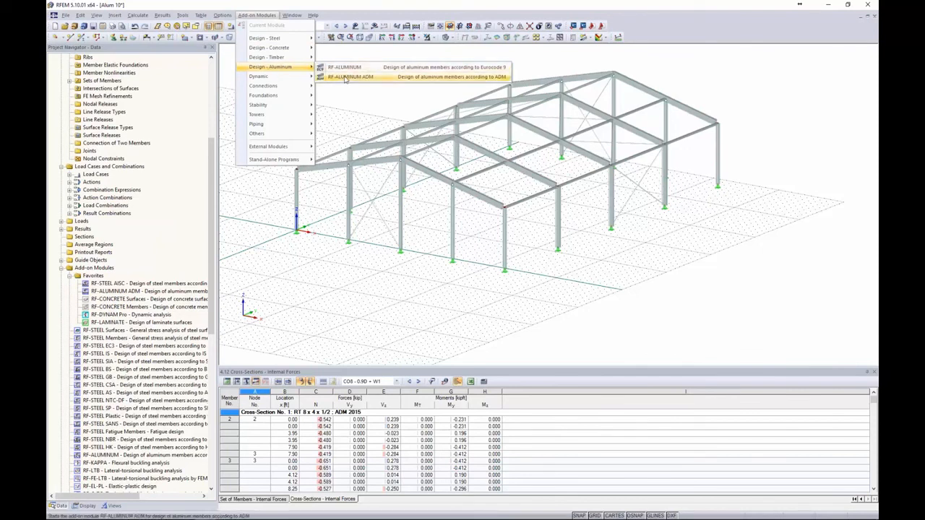
click(345, 77)
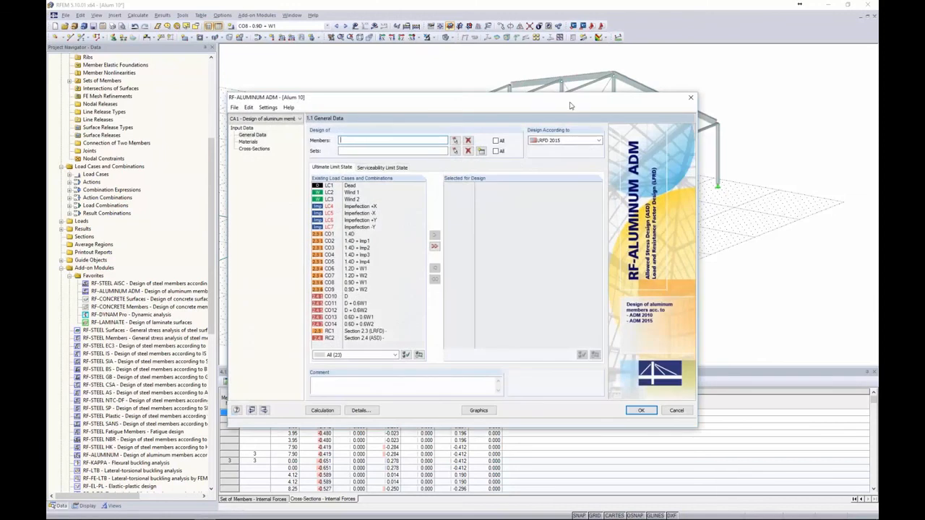
drag(569, 106, 450, 97)
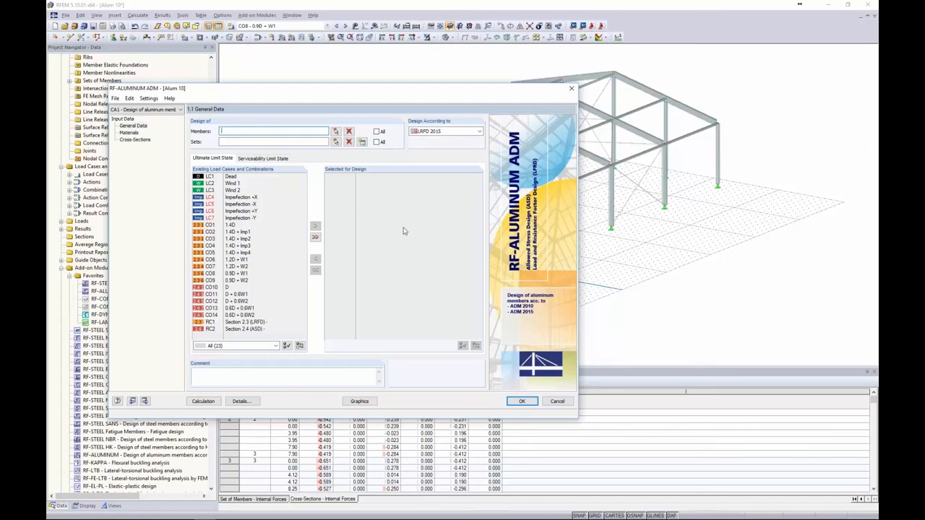
drag(355, 93, 484, 74)
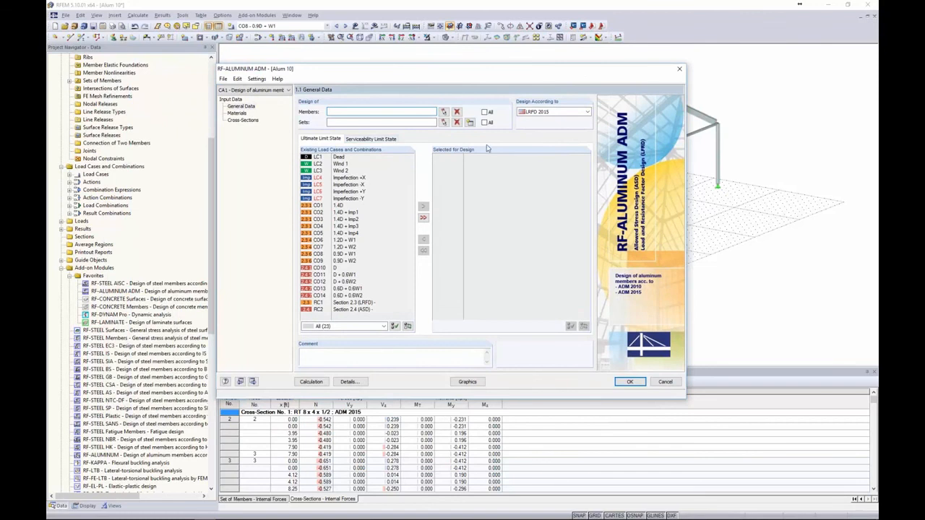
Switch the design standard to ASD 2015, inspect its ultimate limit state details, and return to LRFD 2015.
click(537, 112)
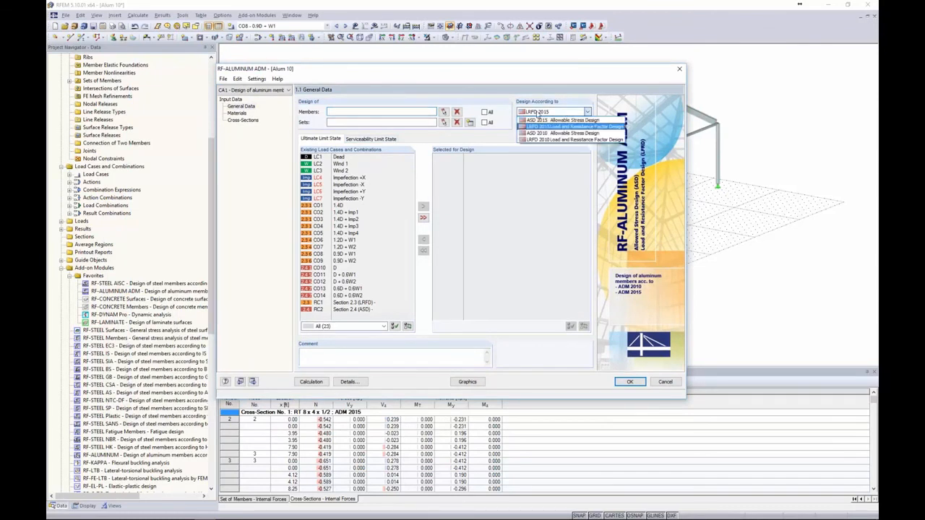
click(553, 121)
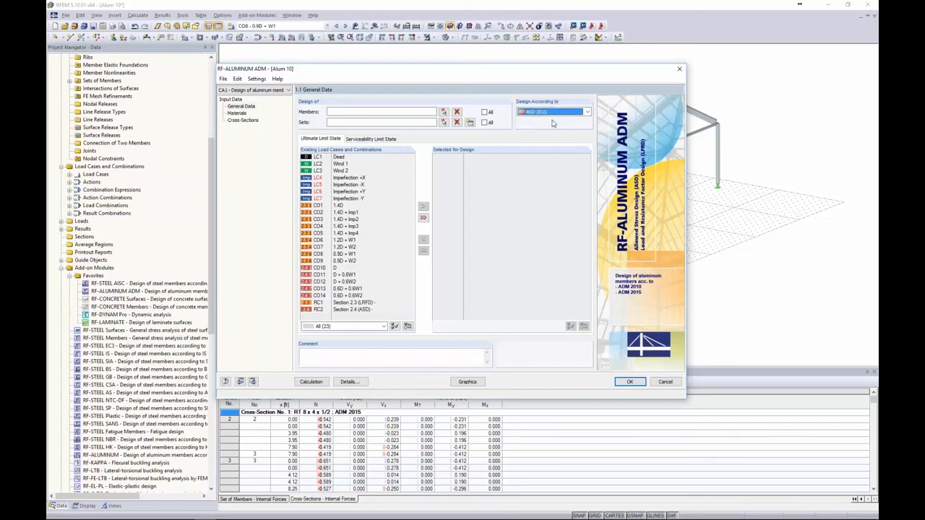
click(350, 382)
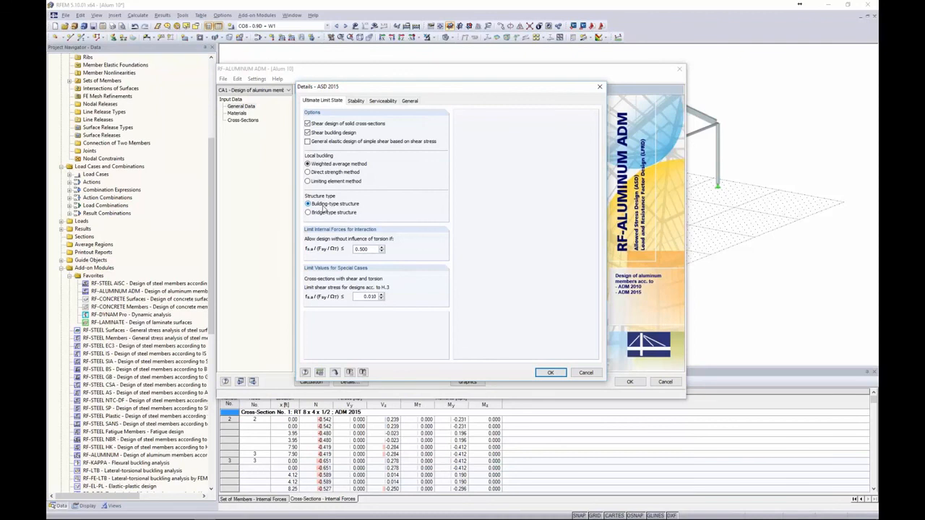
click(584, 373)
click(556, 113)
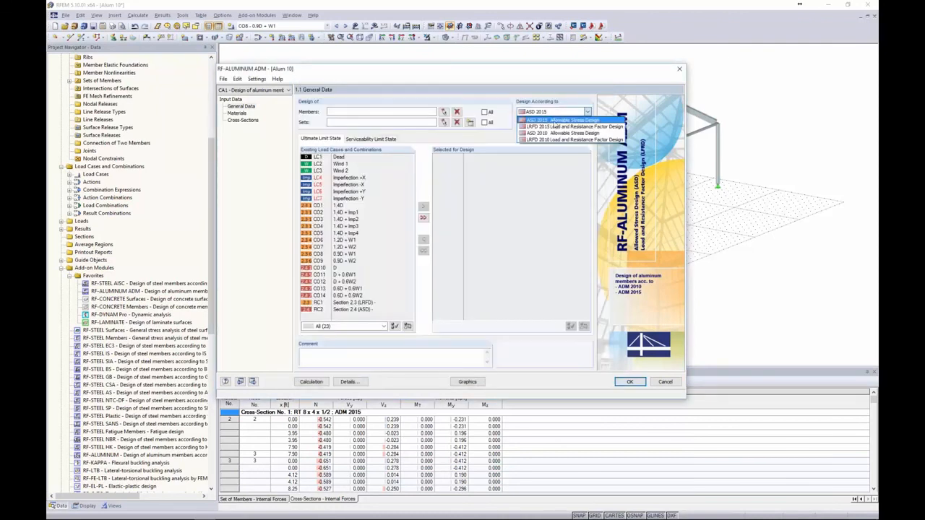
click(555, 127)
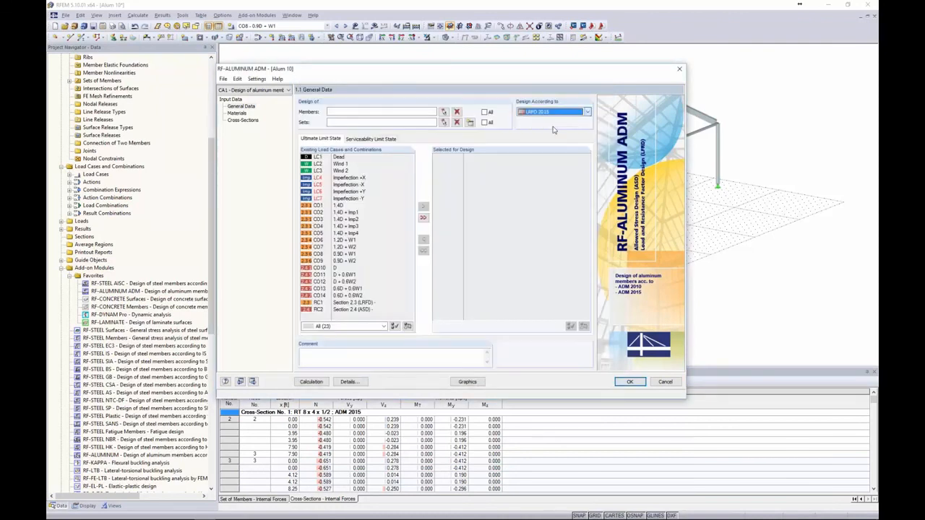
Examine the LRFD 2015 details for the ultimate limit state and the general settings, including the maximum allowable design ratio.
click(348, 381)
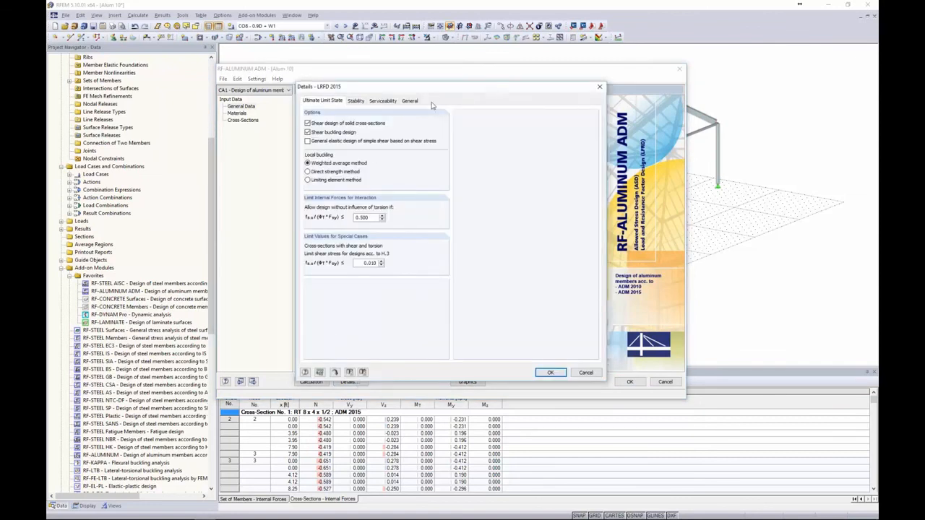
drag(439, 90, 369, 85)
drag(492, 90, 471, 79)
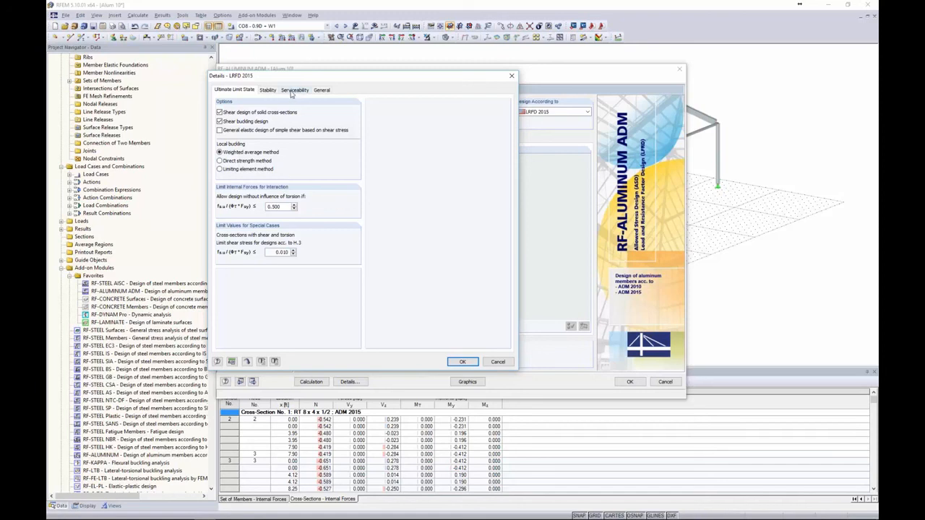
click(322, 89)
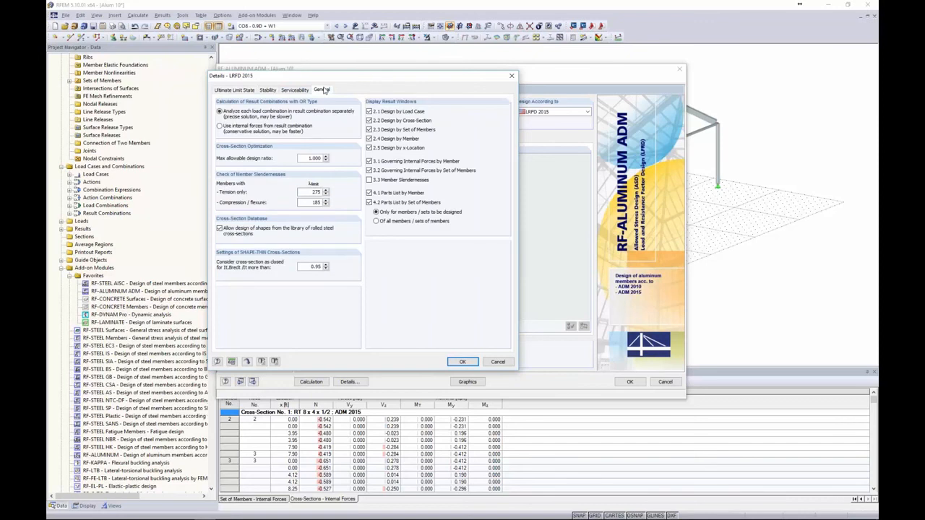
double_click(305, 157)
click(299, 160)
click(501, 363)
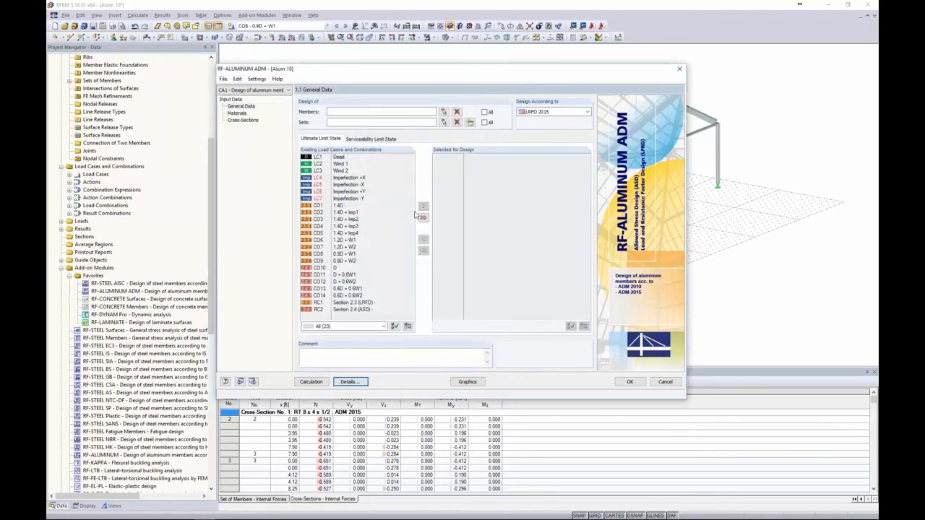
Rename the design case CA1 as "Columns & Braces".
click(224, 79)
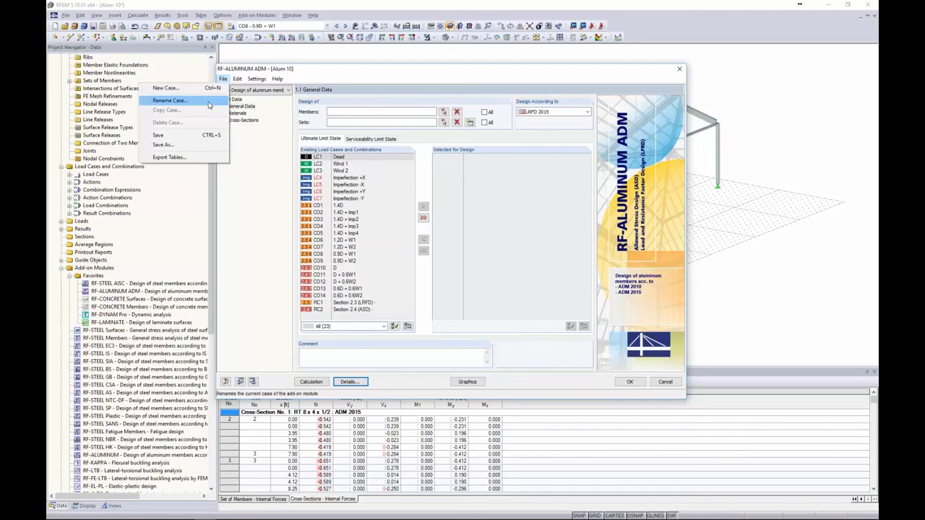
click(210, 100)
text(C)
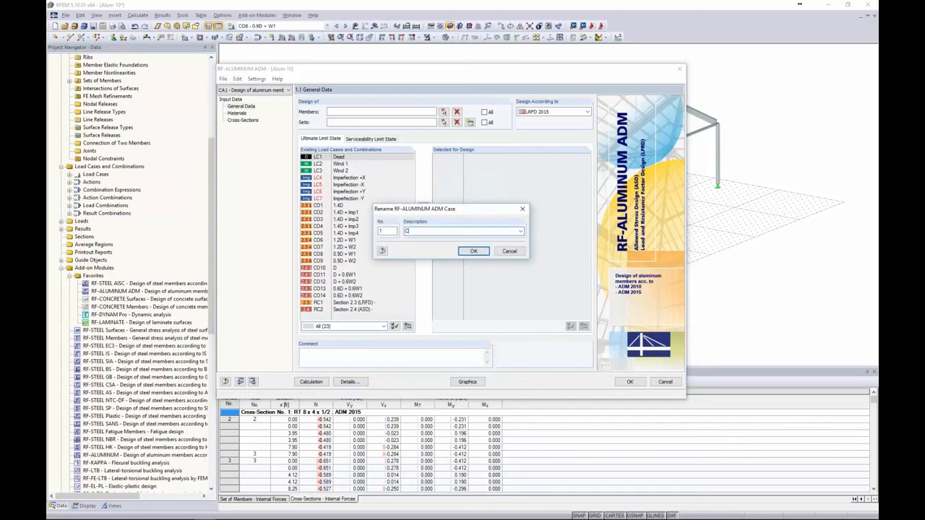
text(olumns & Braces)
click(473, 250)
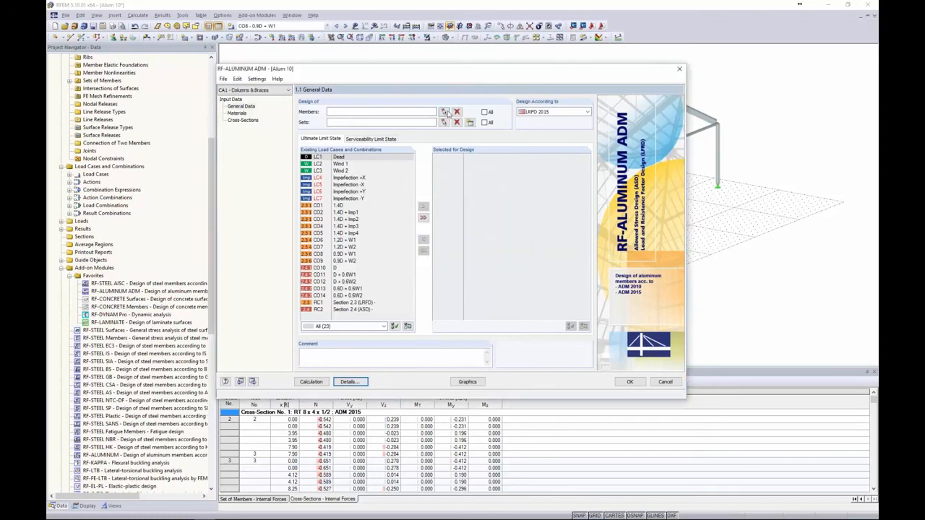
Graphically select all columns and wall braces, members 1,6-10,15,16,21,22,27,28,33-36,57-64, as the members to design.
click(445, 113)
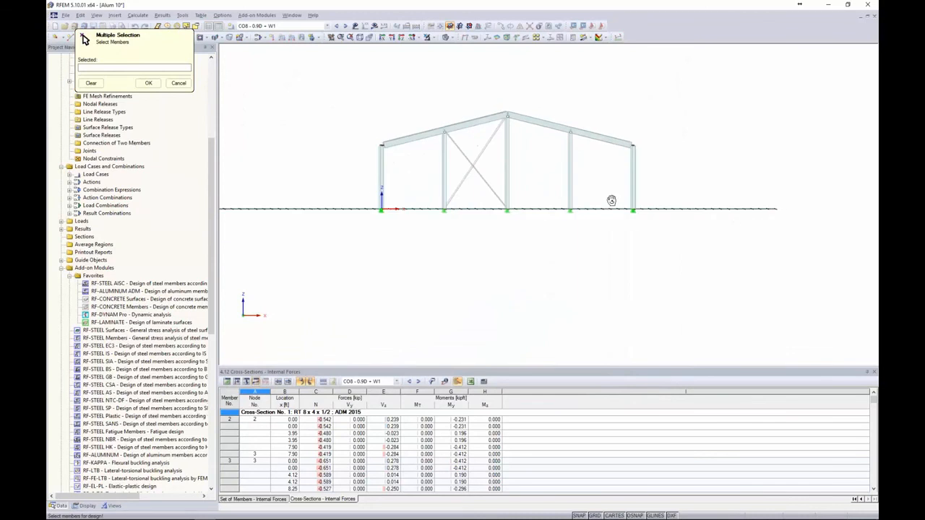
drag(677, 187, 354, 169)
ctrl+middle_drag(549, 238, 452, 278)
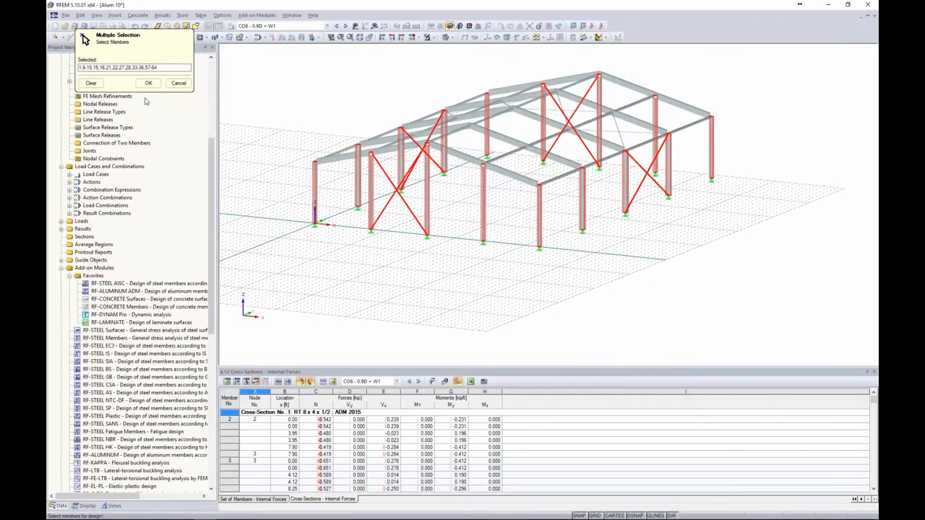
click(148, 83)
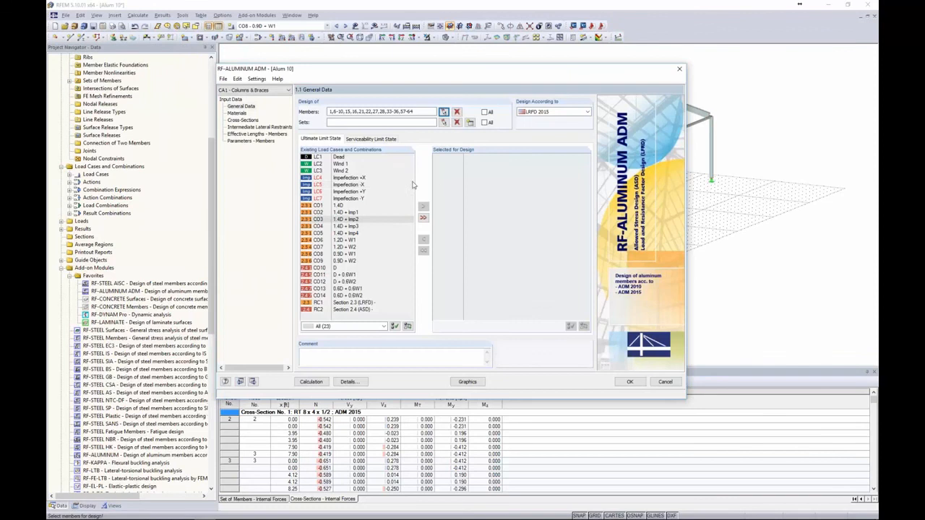
Add load combinations CO1 through CO9 to the ultimate limit state design.
click(339, 205)
shift+click(338, 261)
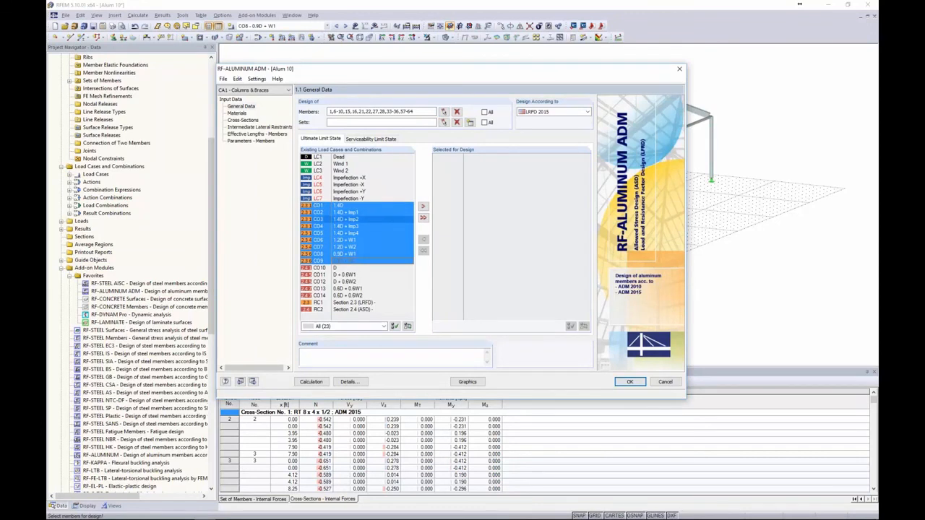
click(422, 207)
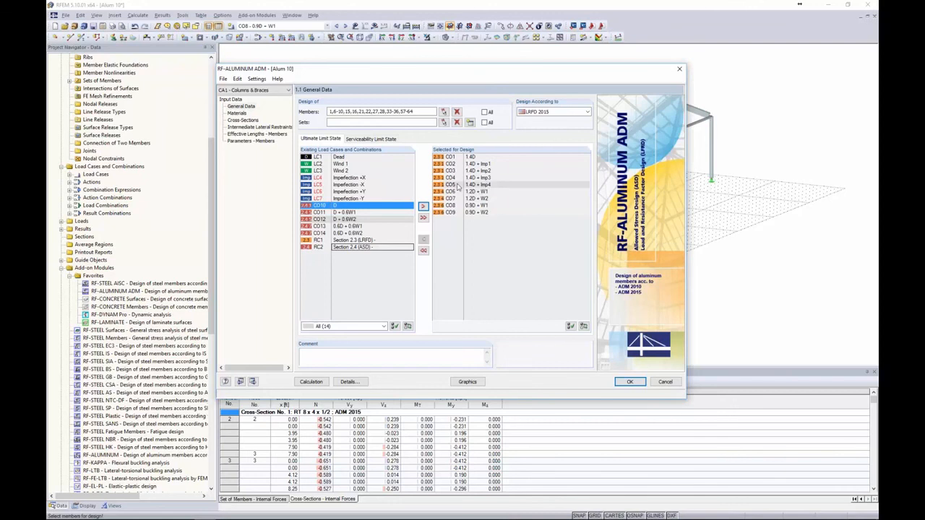
Add load combinations CO10 through CO14 to the serviceability limit state design.
click(367, 139)
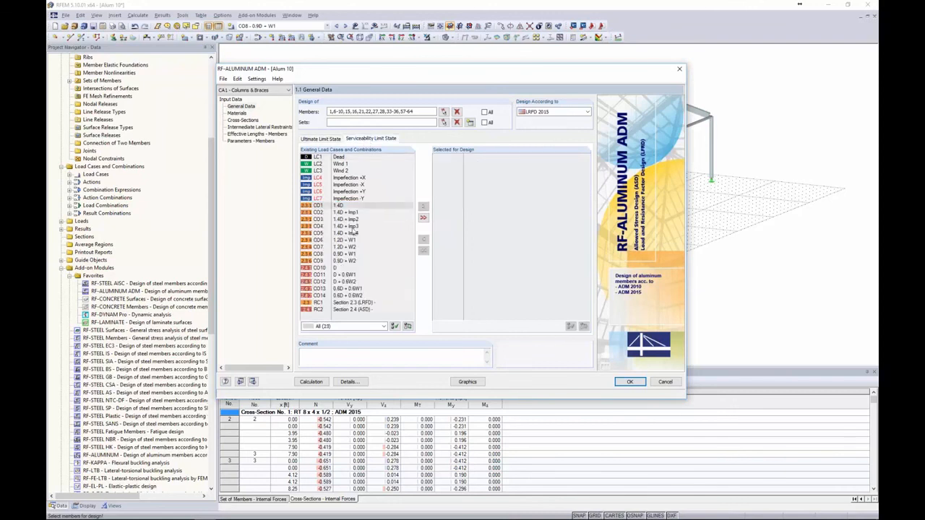
click(340, 268)
shift+click(339, 295)
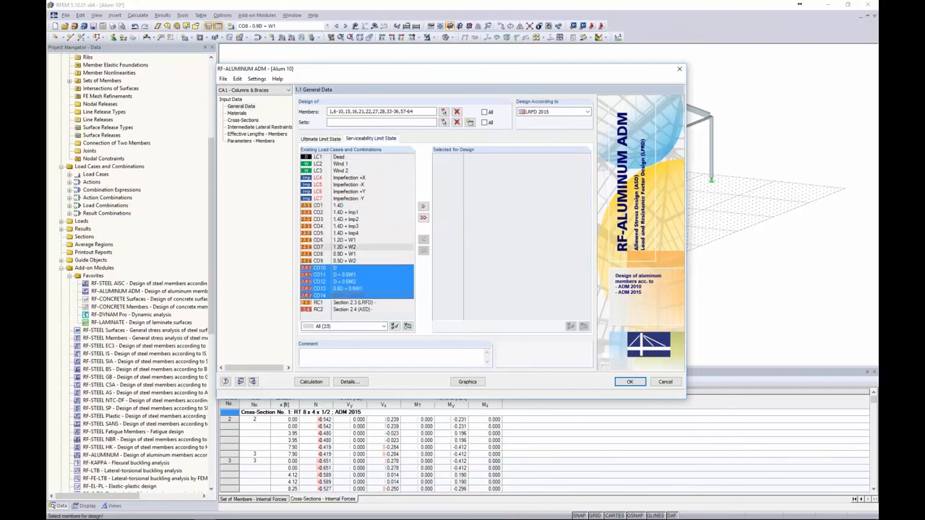
click(424, 207)
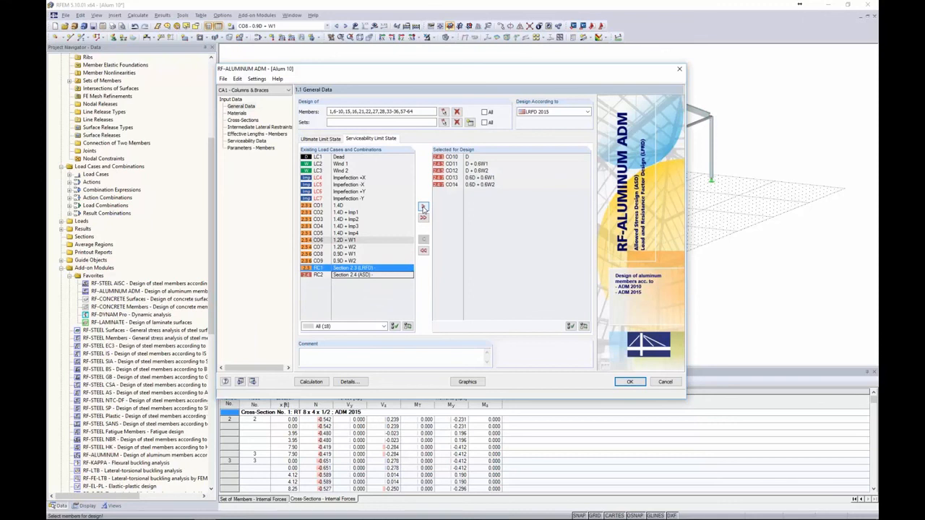
Examine the material properties of the aluminum extrusion and the cross-section data of the RT 8 x 4 x 1/2 and SHAPE-THIN tubes.
click(236, 114)
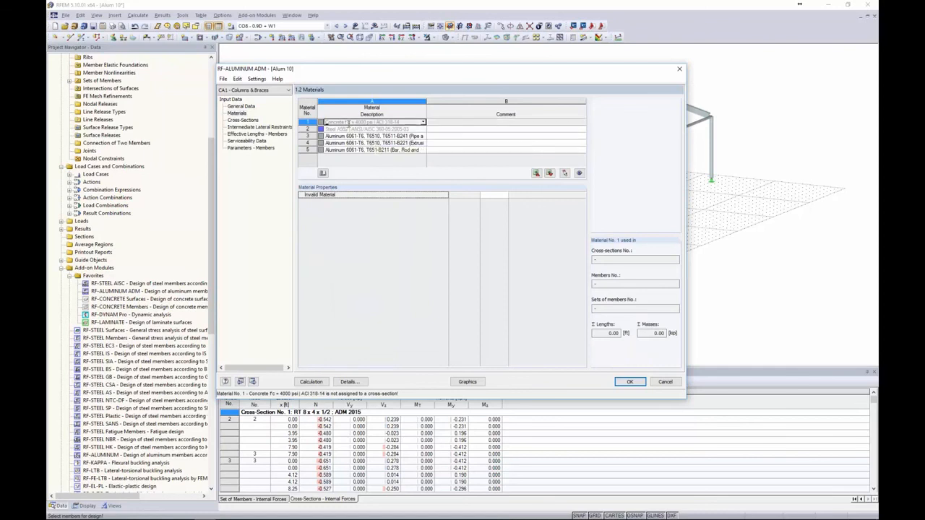
click(349, 128)
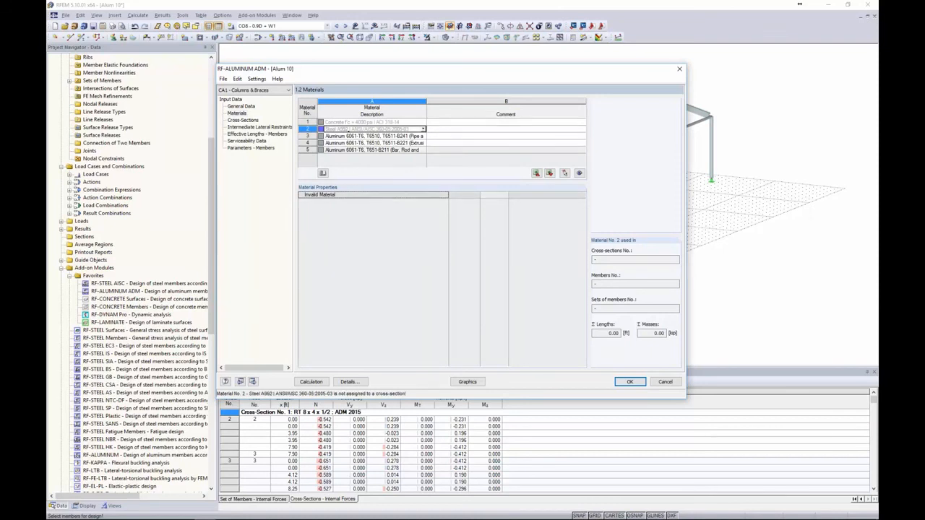
click(372, 142)
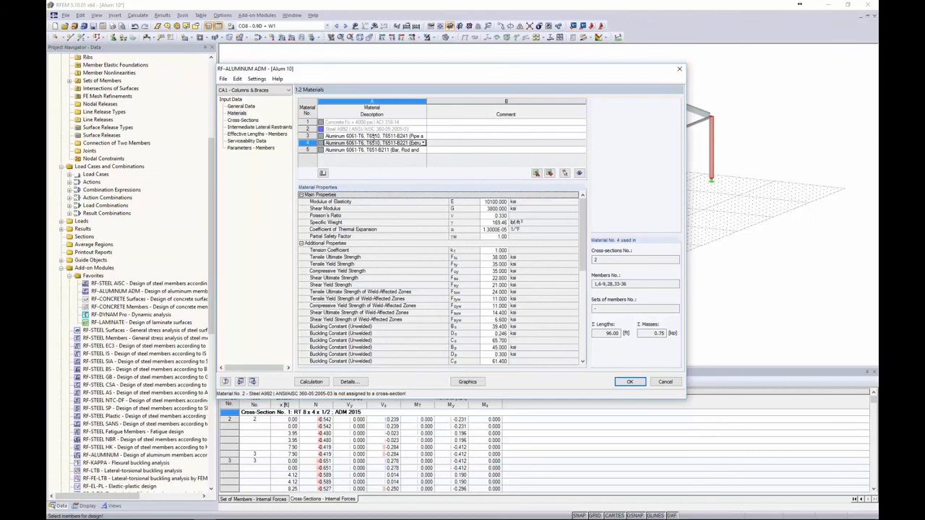
mouse_move(581, 216)
mouse_down()
mouse_move(579, 318)
mouse_move(584, 203)
mouse_up()
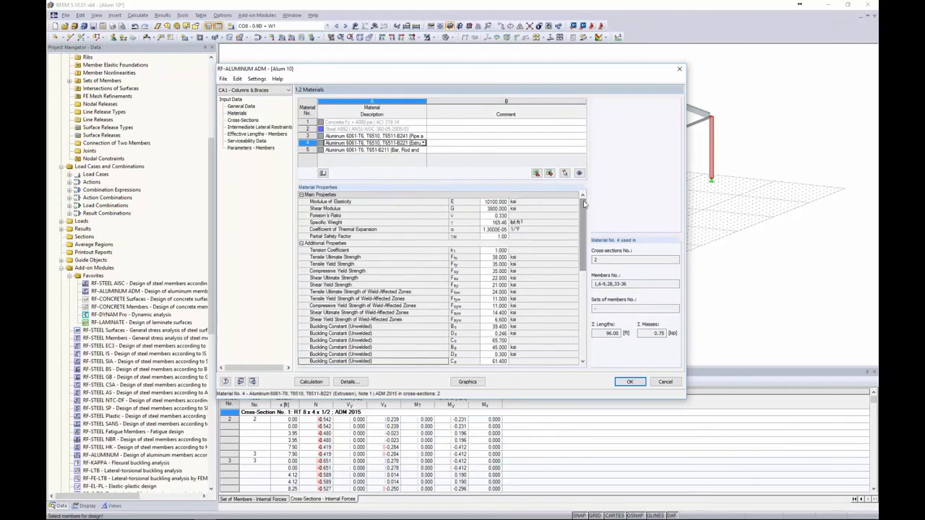
click(243, 120)
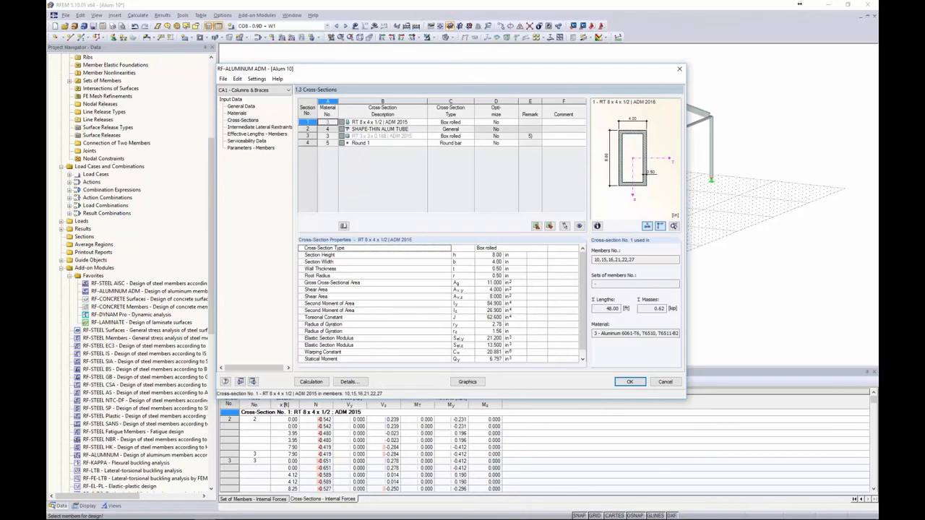
click(419, 123)
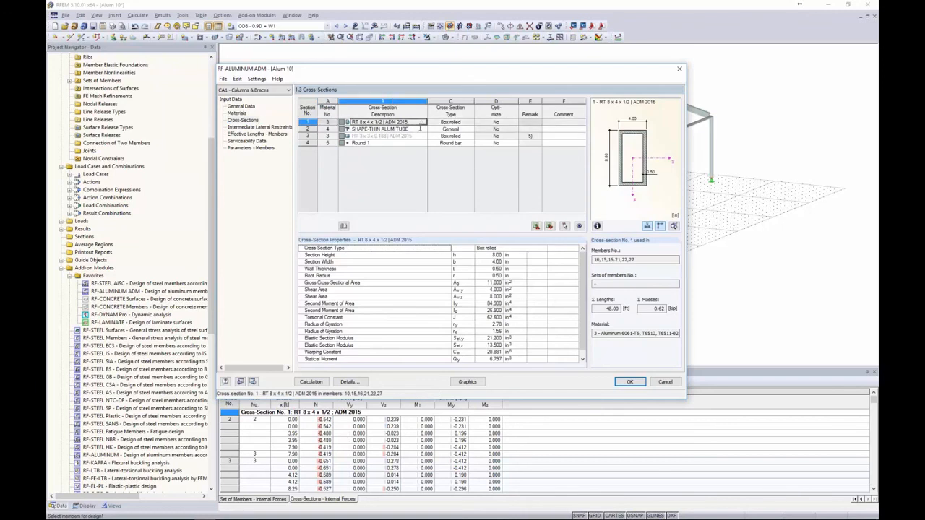
click(419, 128)
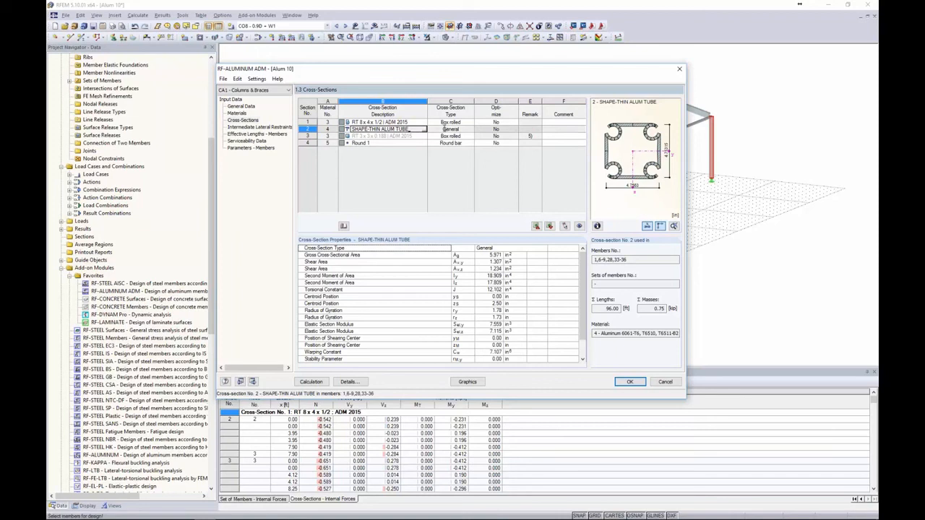
Try three intermediate lateral restraints on member 1, and remove its lateral restraint again.
click(258, 127)
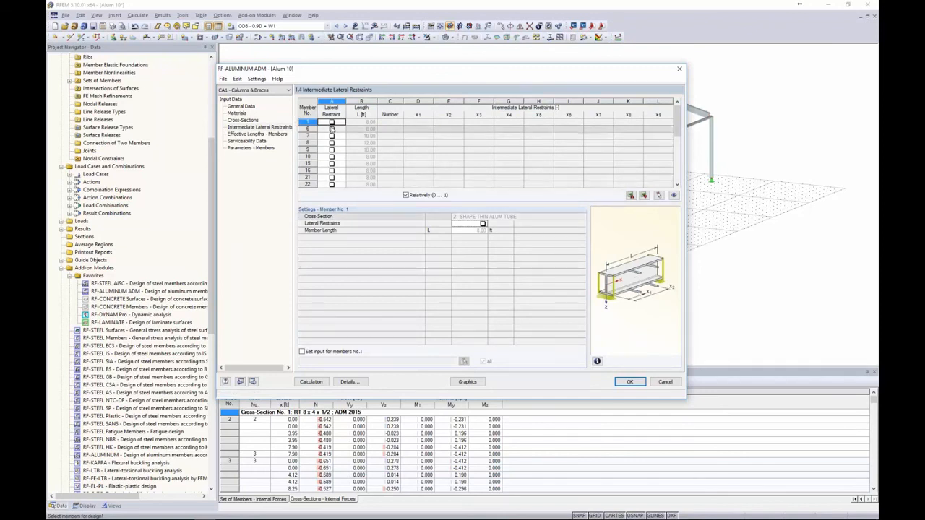
click(331, 122)
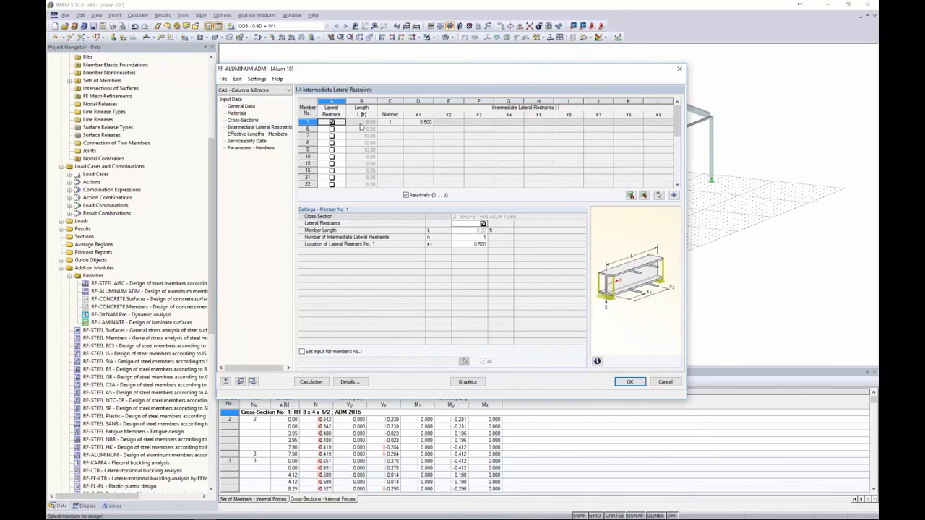
drag(403, 76, 465, 271)
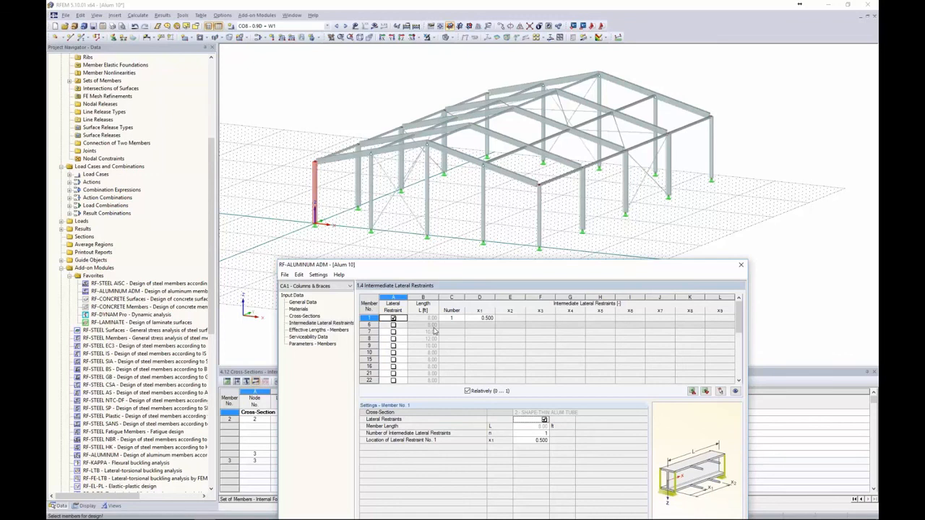
drag(476, 268, 466, 128)
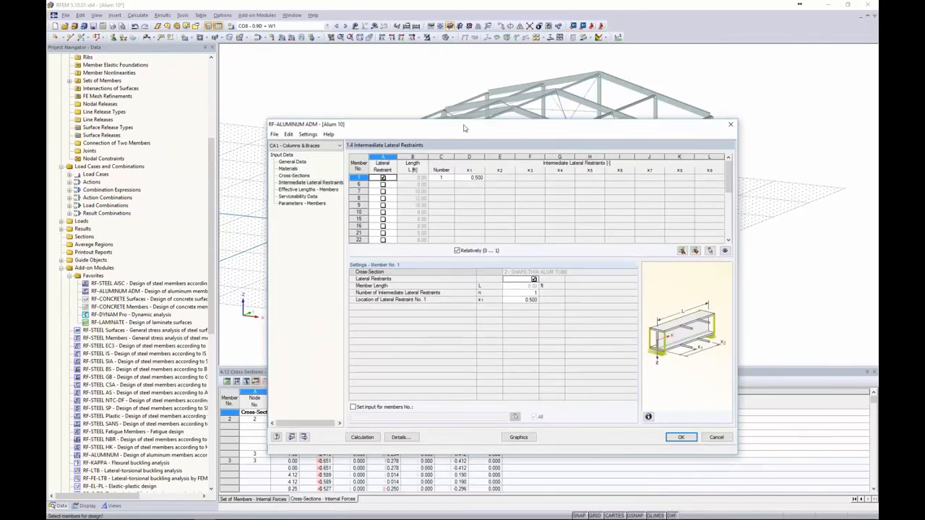
click(442, 177)
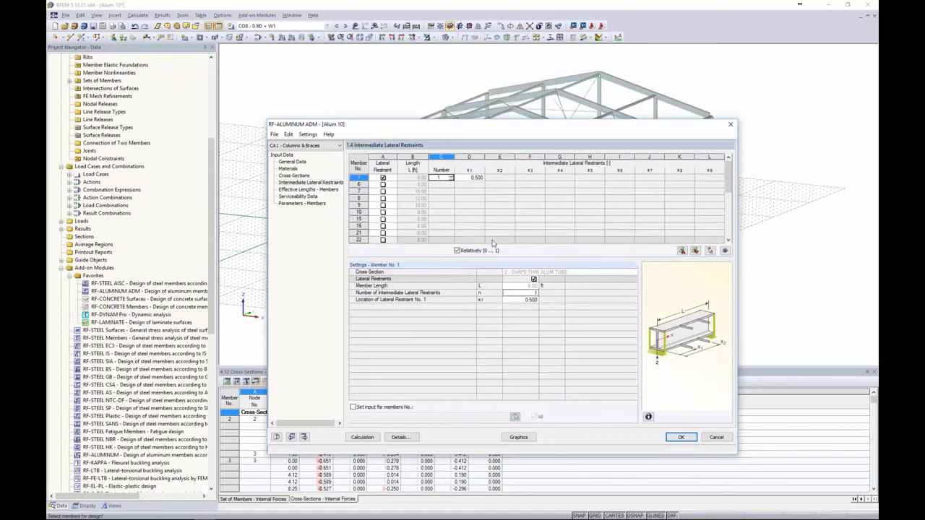
click(450, 176)
click(451, 176)
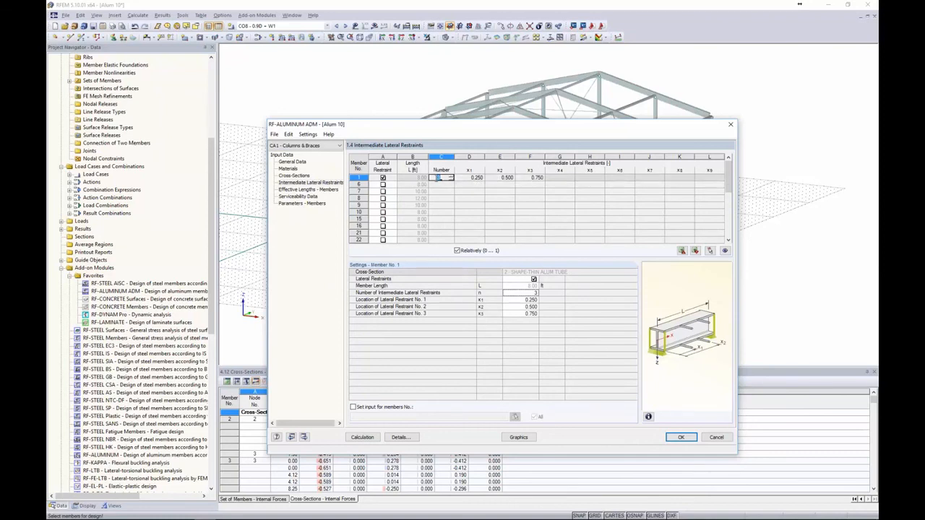
click(383, 178)
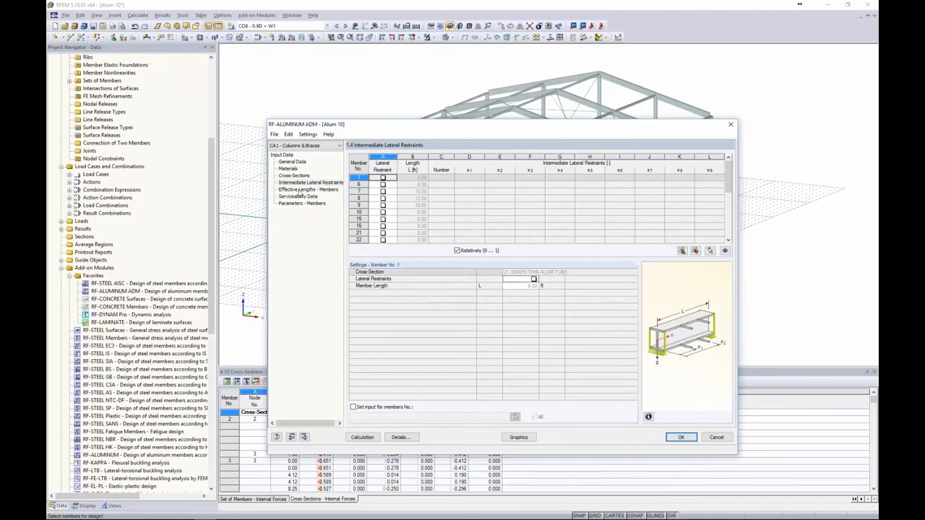
Examine the members' effective length settings and the general LRFD 2015 details for treating SHAPE-THIN cross-sections as closed.
click(300, 190)
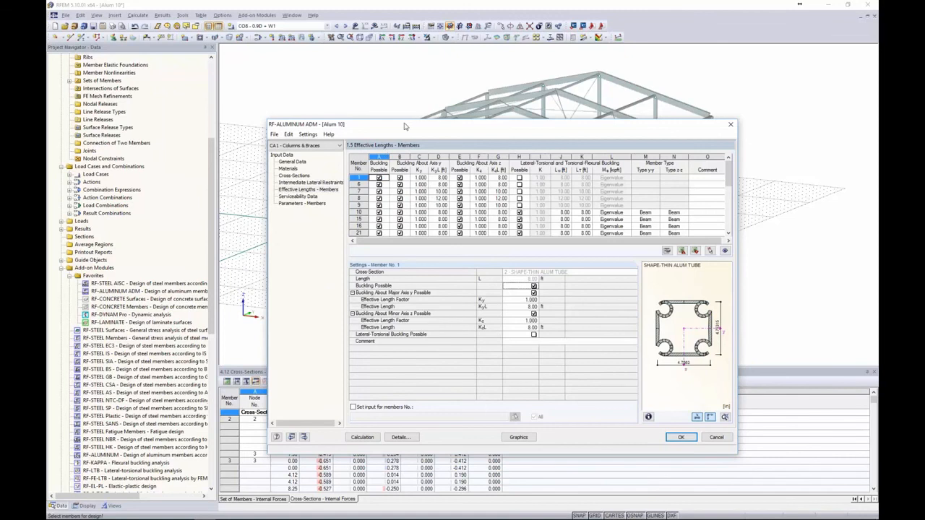
mouse_move(408, 126)
mouse_down()
mouse_move(349, 110)
mouse_move(352, 101)
mouse_up()
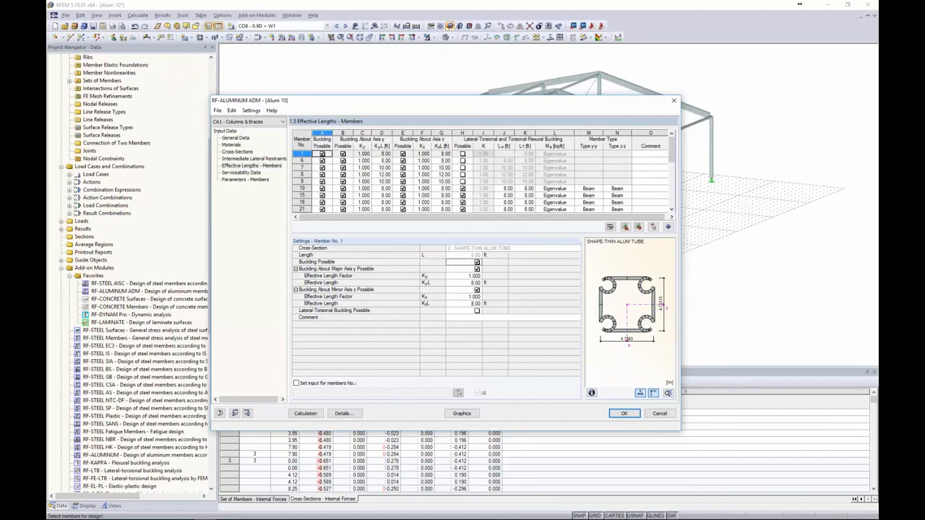
drag(445, 105, 296, 84)
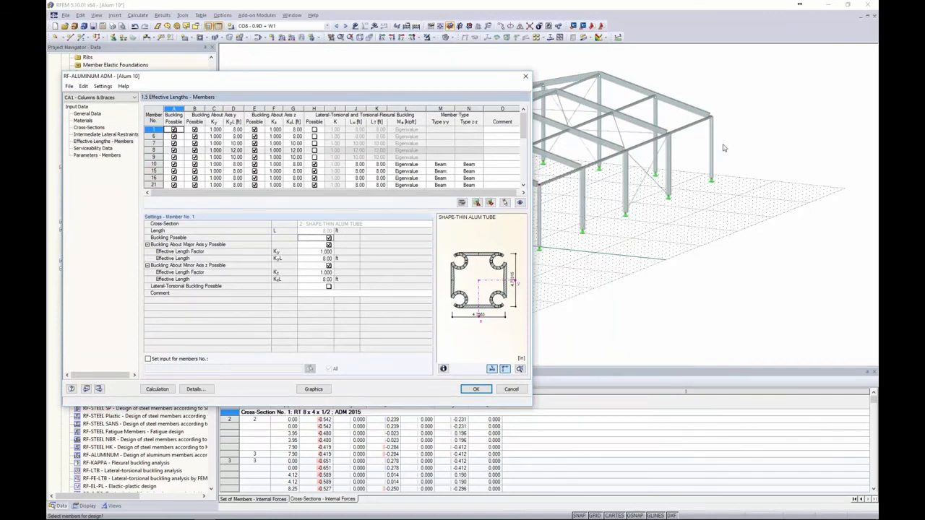
drag(254, 81, 388, 94)
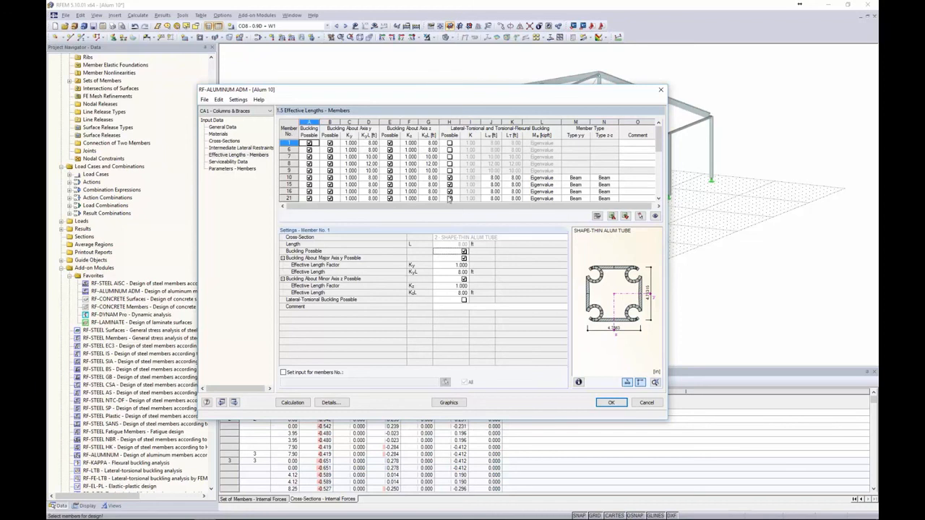
click(330, 402)
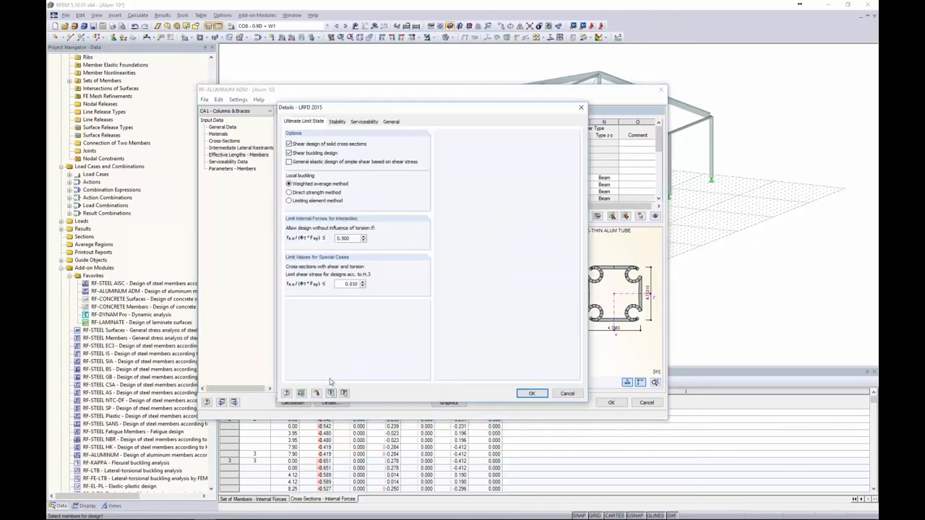
click(391, 121)
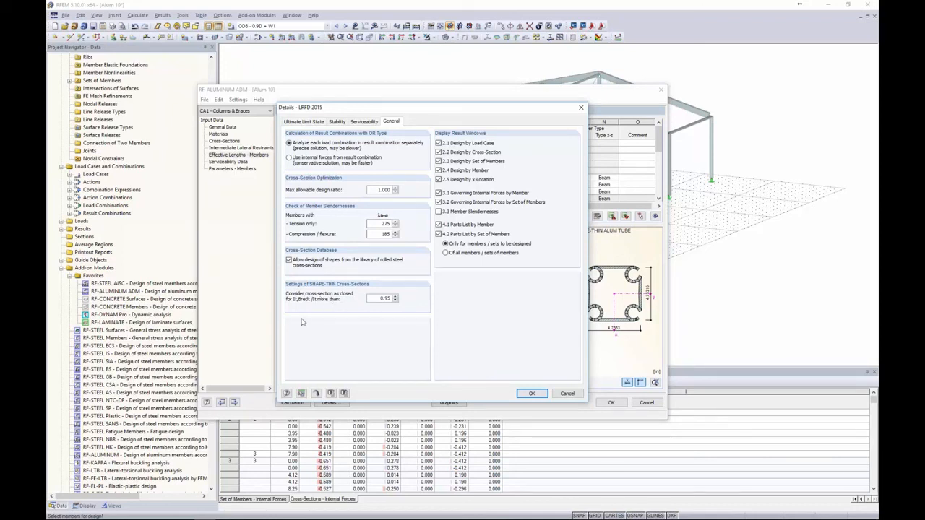
double_click(383, 298)
click(530, 395)
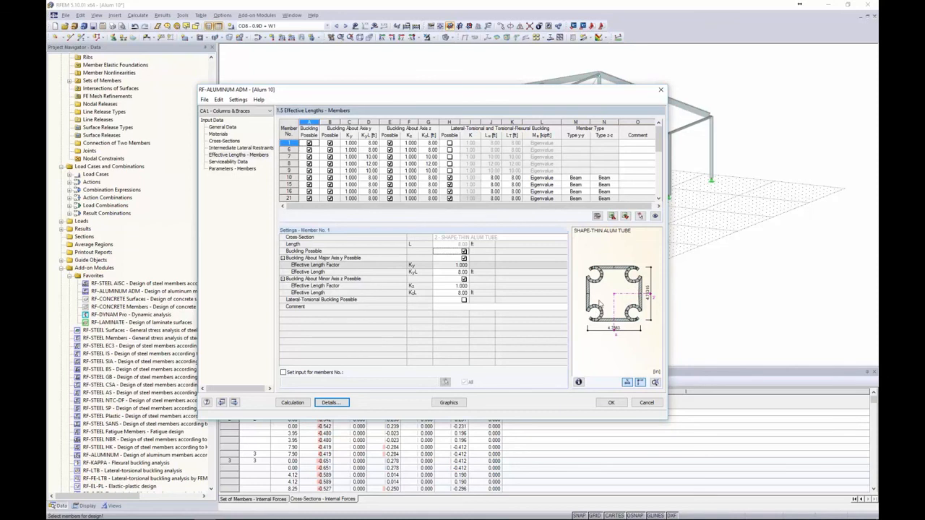
Try determining member 10's critical moment Mcr according to Chapter F, and return it to Eigenvalue.
click(369, 177)
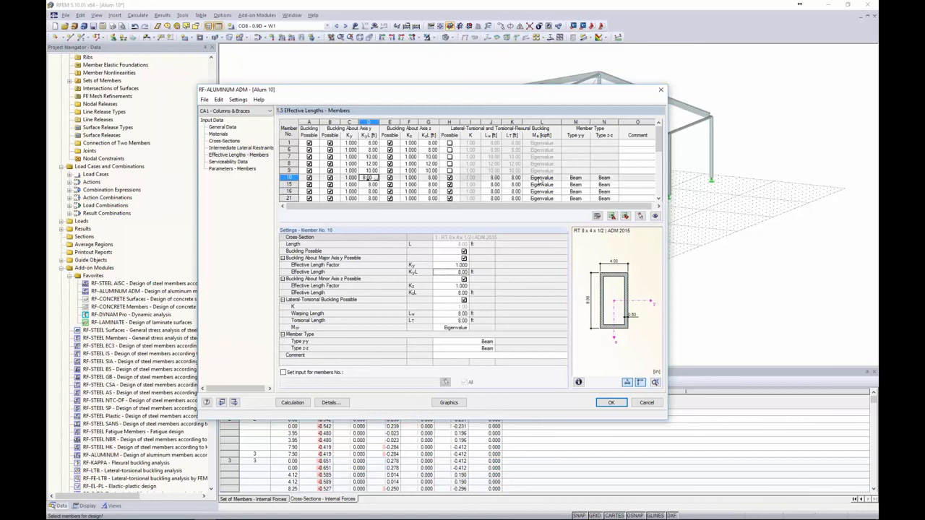
click(540, 179)
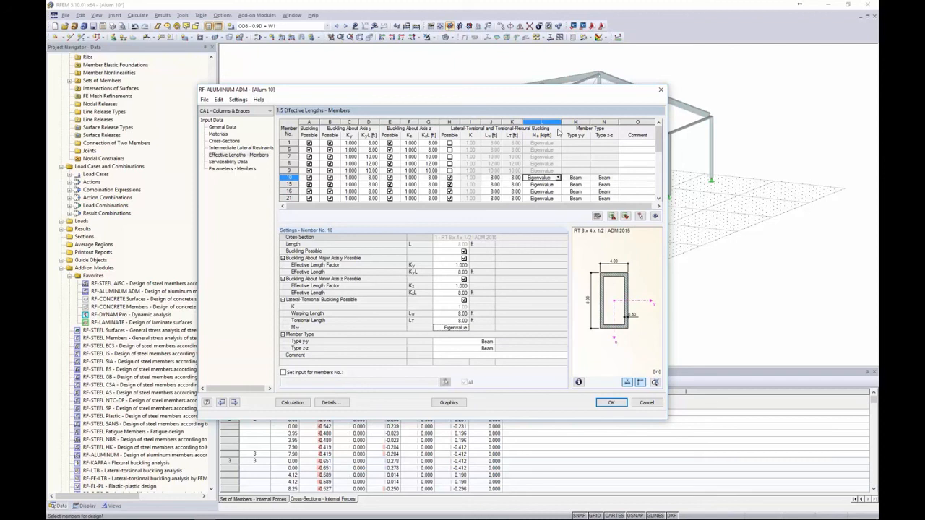
scroll(659, 139, down, 4)
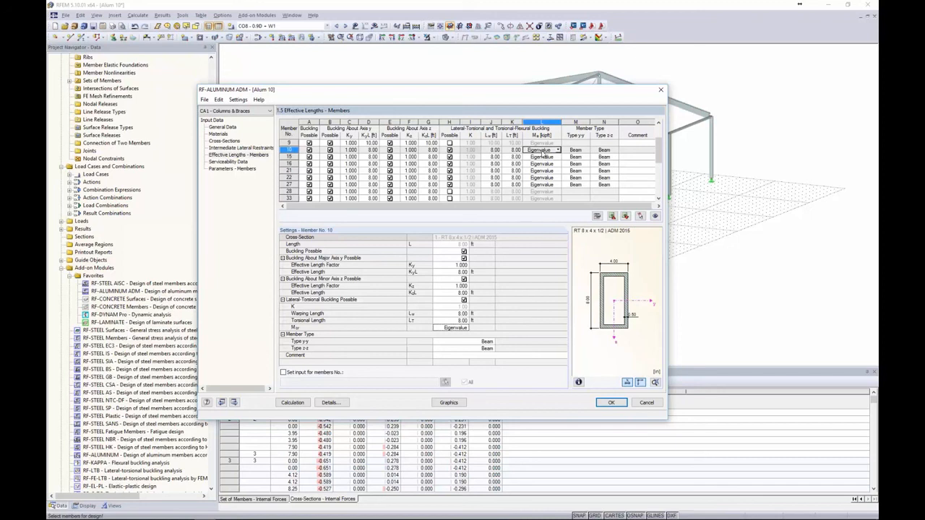
click(557, 150)
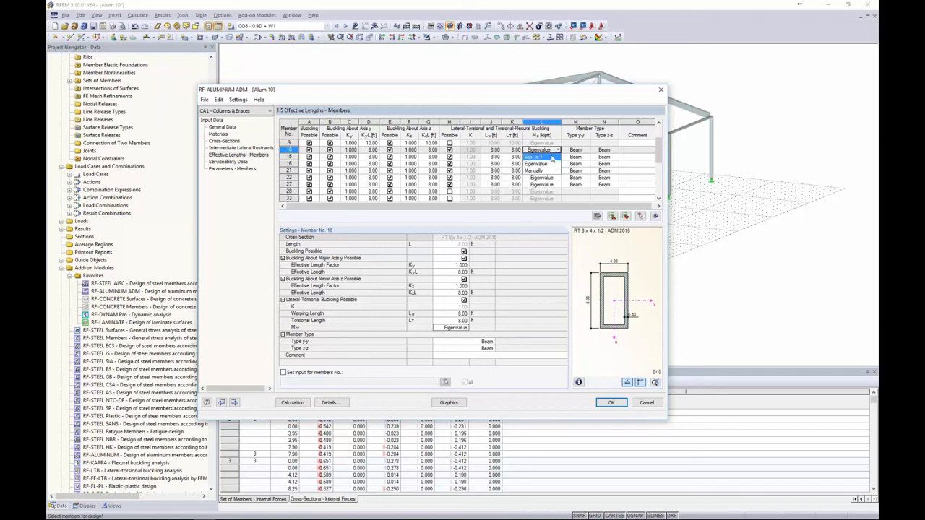
click(547, 156)
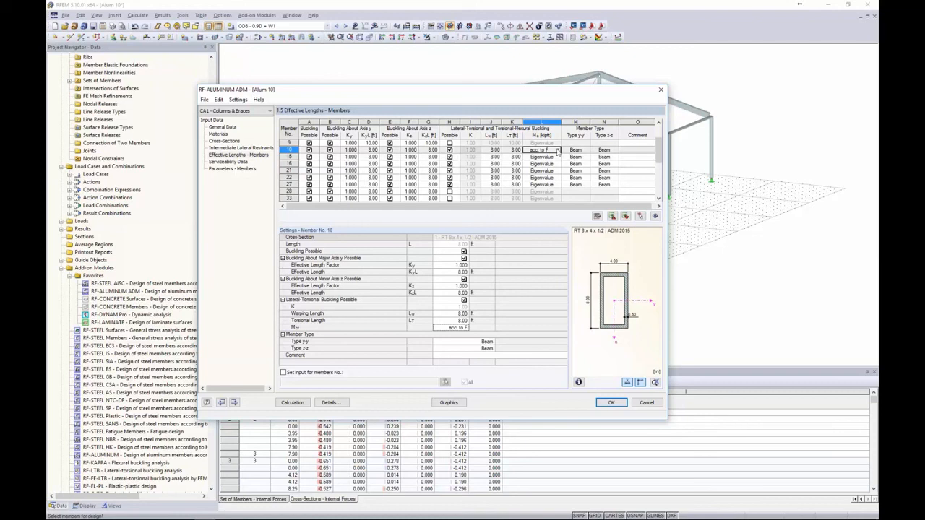
click(557, 150)
click(531, 165)
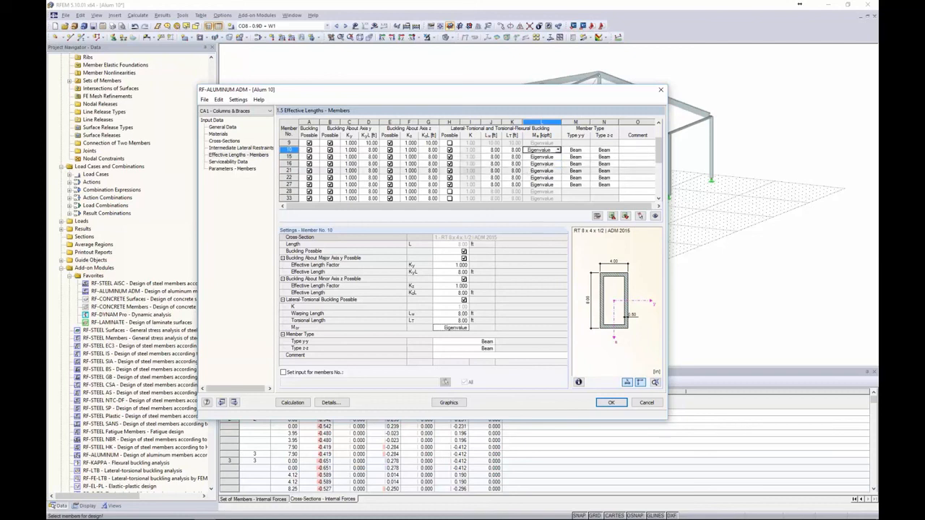
Add all columns and braces (1,6-10,15,16,21,22,27,28,33-36,57-64) to the serviceability data with Member as the reference.
click(230, 161)
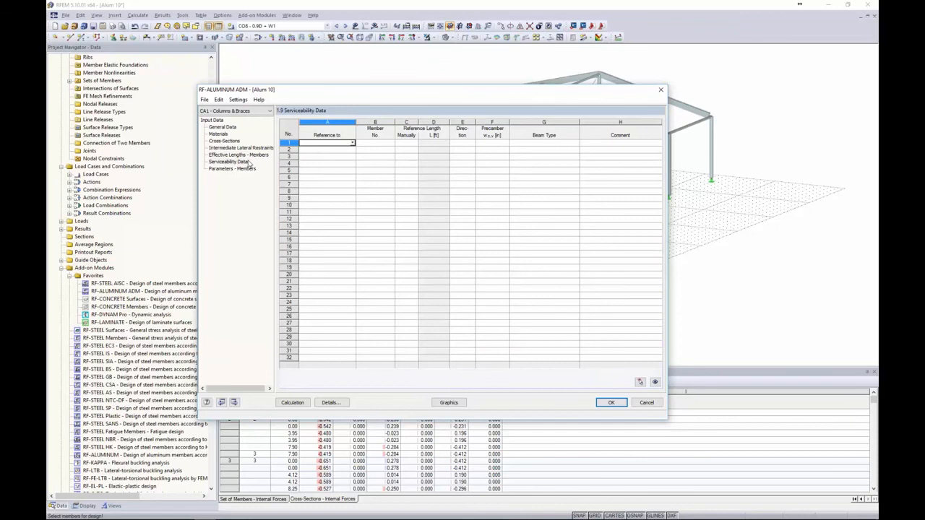
click(352, 142)
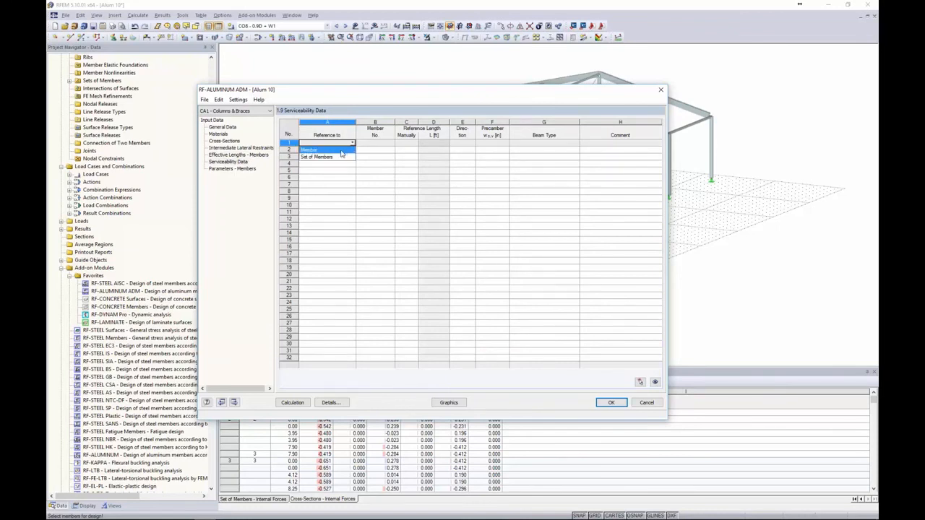
click(341, 150)
click(375, 143)
click(391, 143)
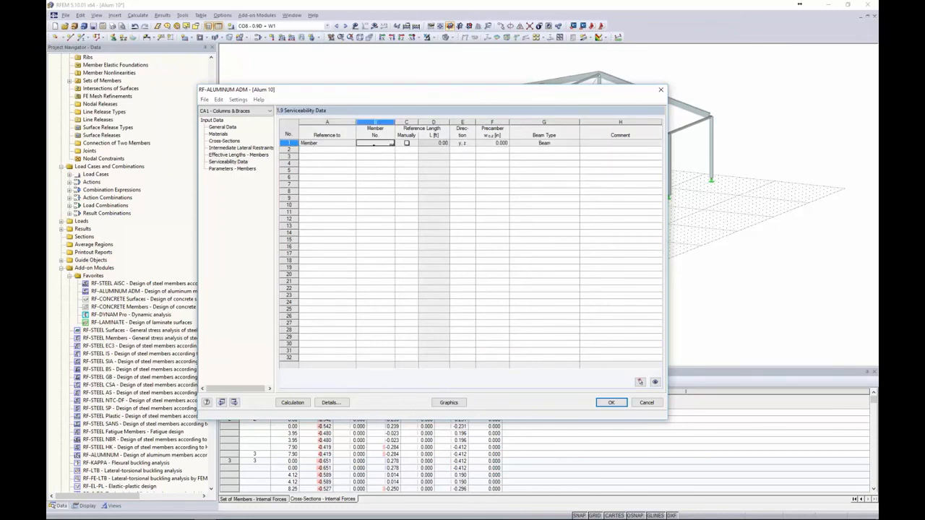
click(391, 37)
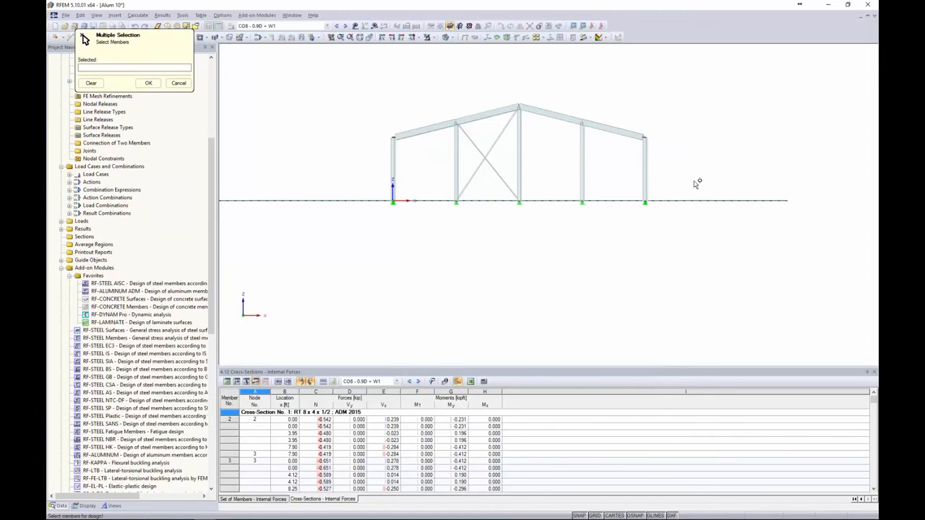
drag(696, 183, 335, 150)
ctrl+middle_drag(563, 242, 485, 277)
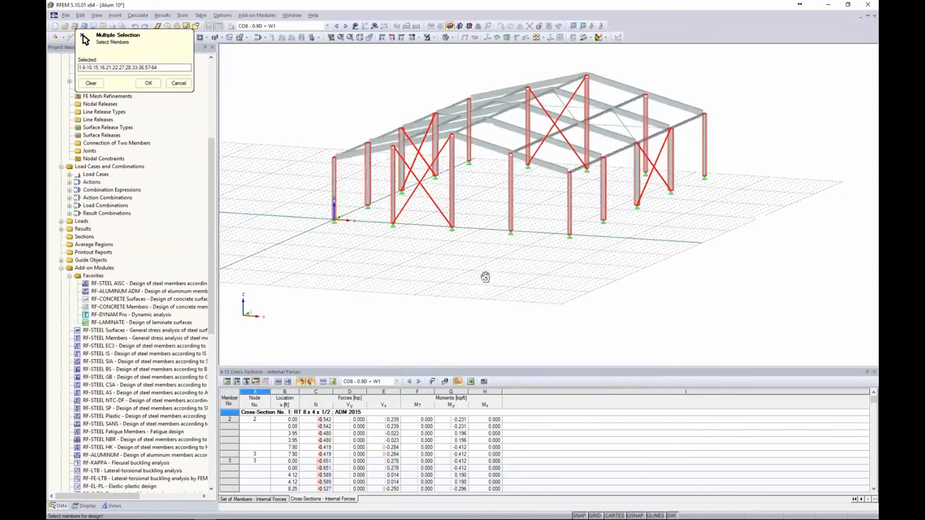
click(149, 83)
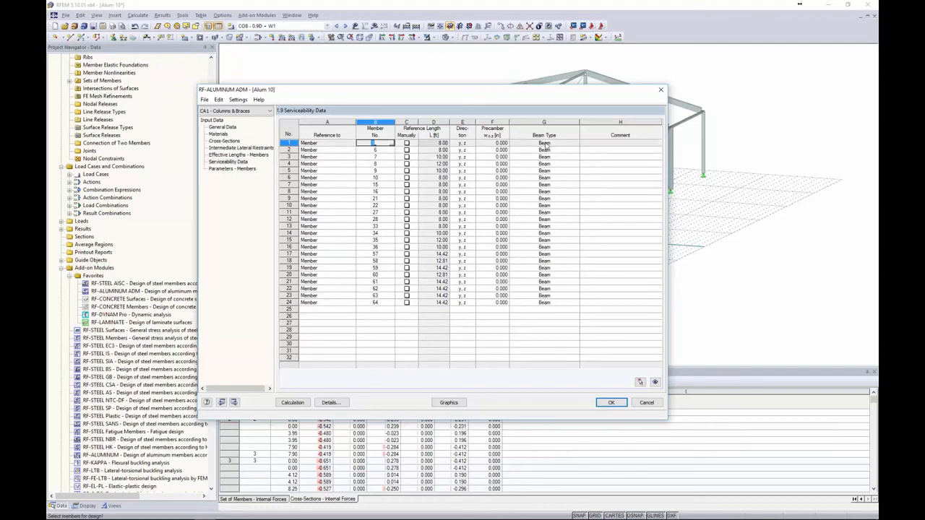
Examine member 1's beam type options and the LRFD 2015 serviceability details for deflection limits and precamber direction.
click(568, 144)
click(576, 144)
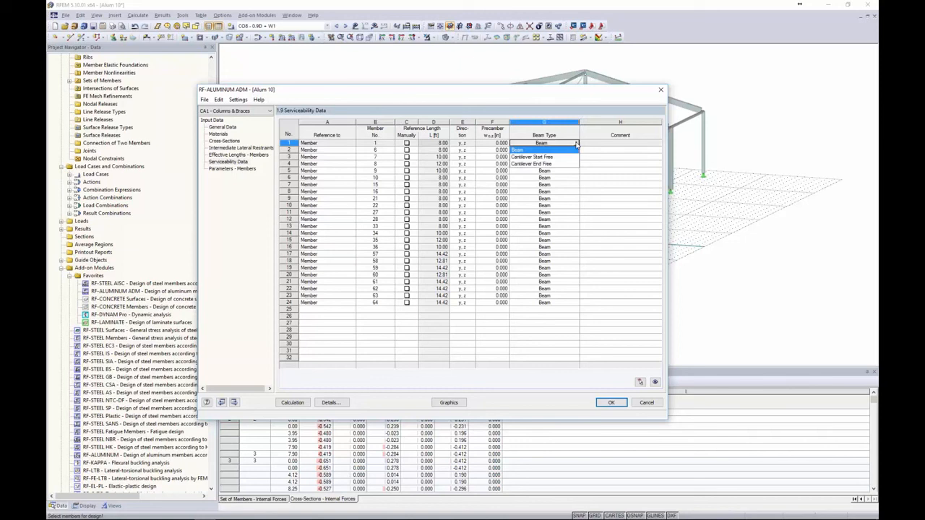
click(577, 145)
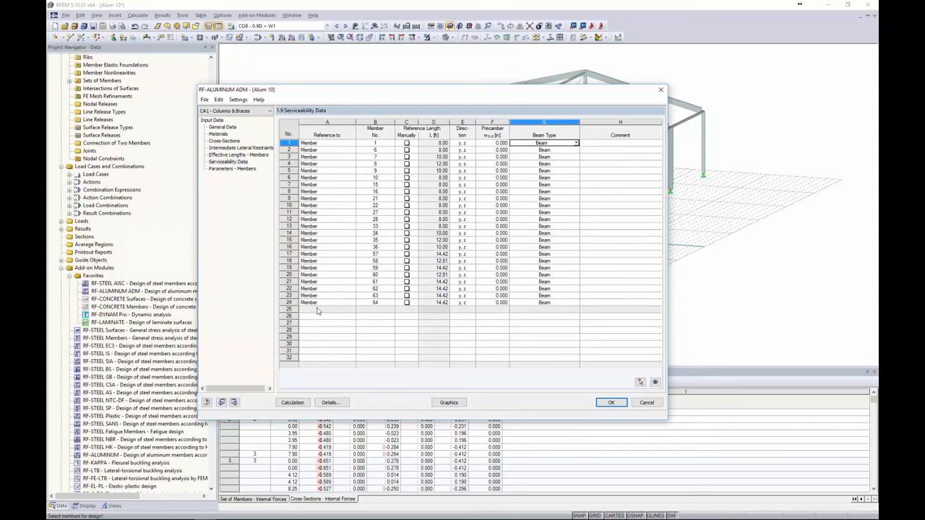
click(334, 403)
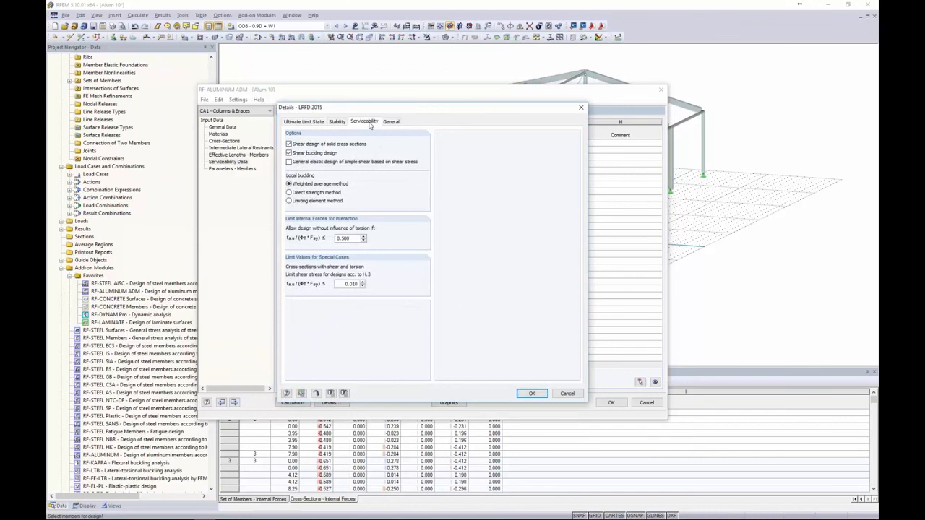
click(367, 121)
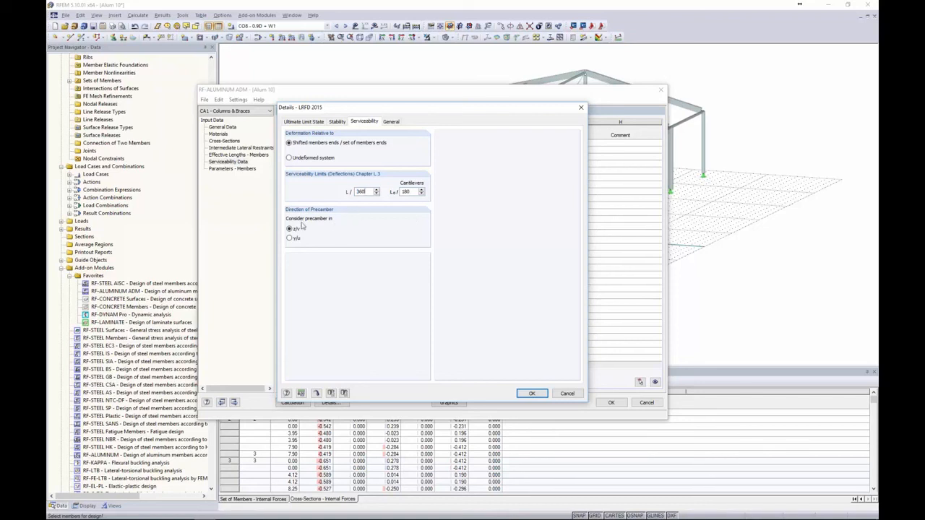
drag(413, 112, 272, 91)
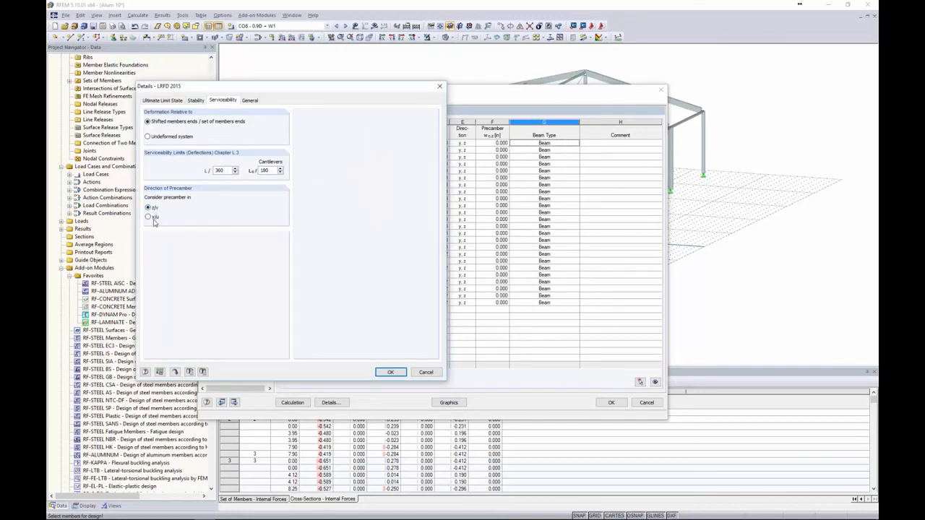
click(390, 372)
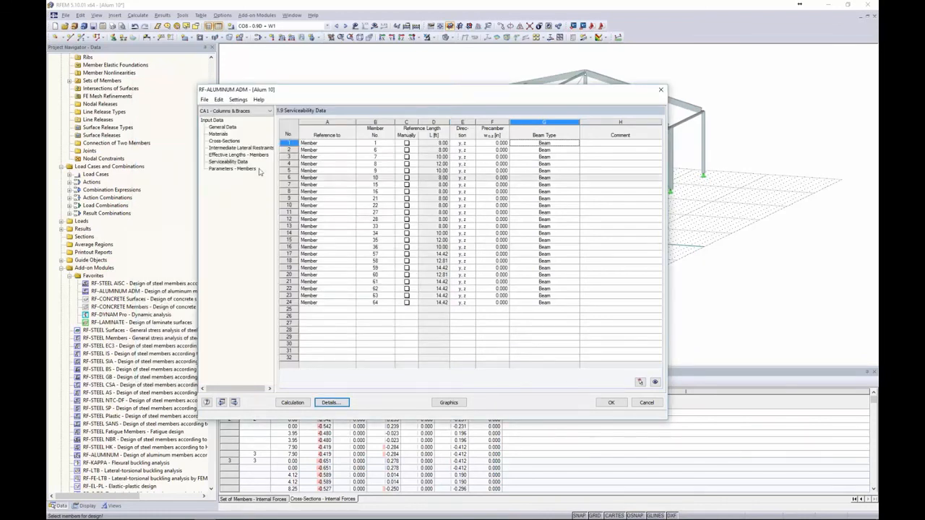
Try specifying the cross-sectional area for tension design on member 1, and remove the setting again.
click(216, 169)
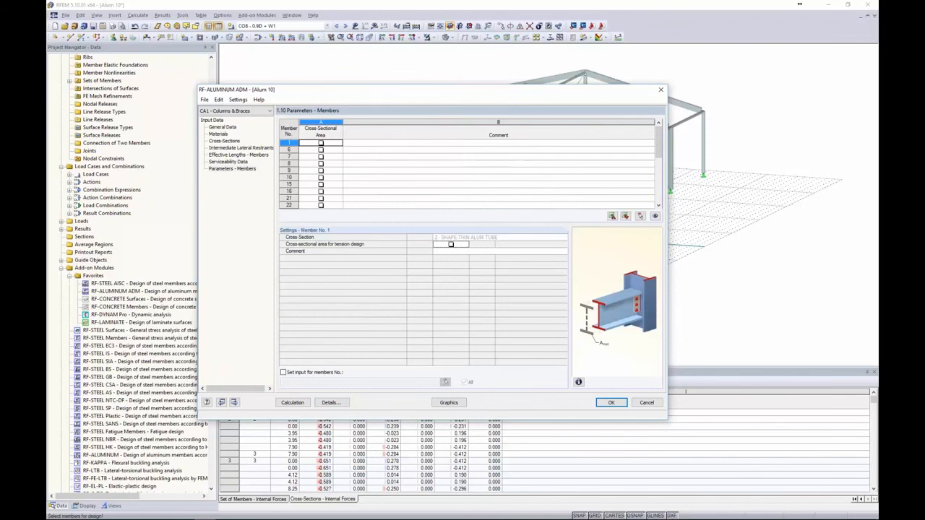
click(321, 143)
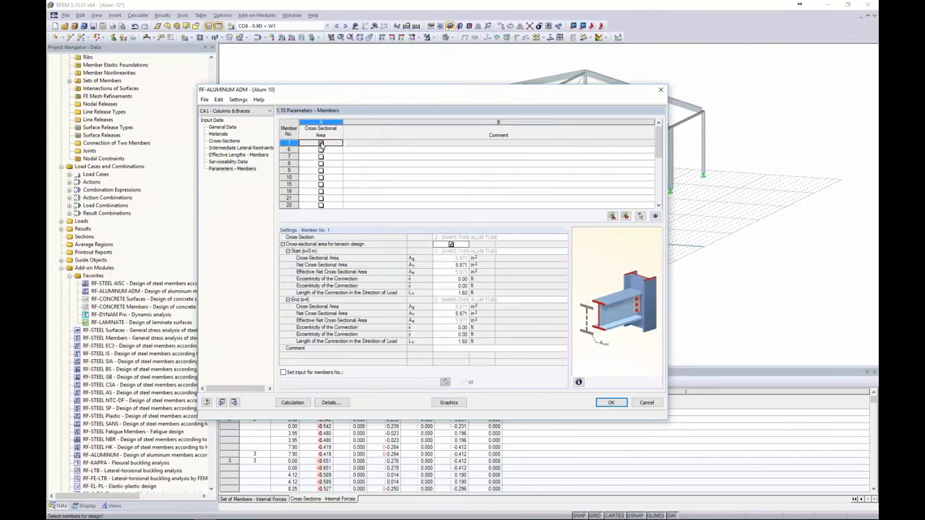
drag(338, 94, 360, 91)
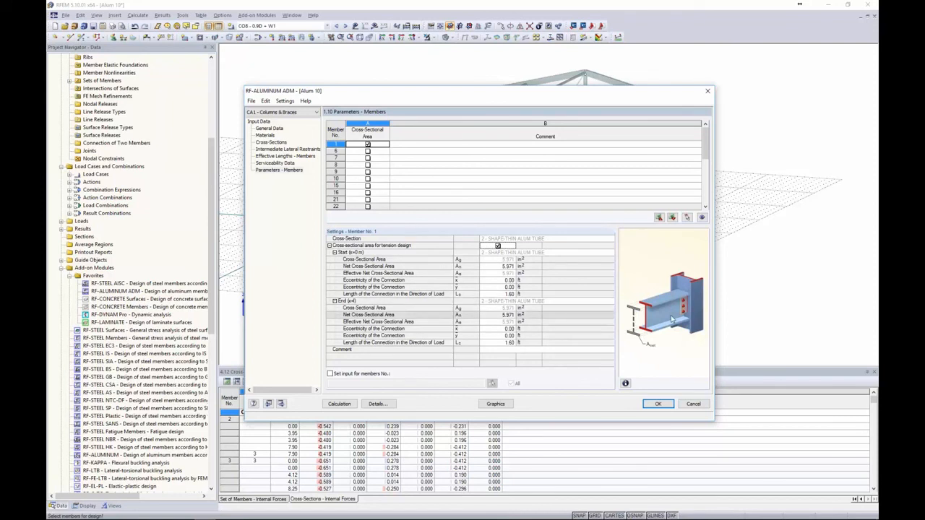
click(367, 146)
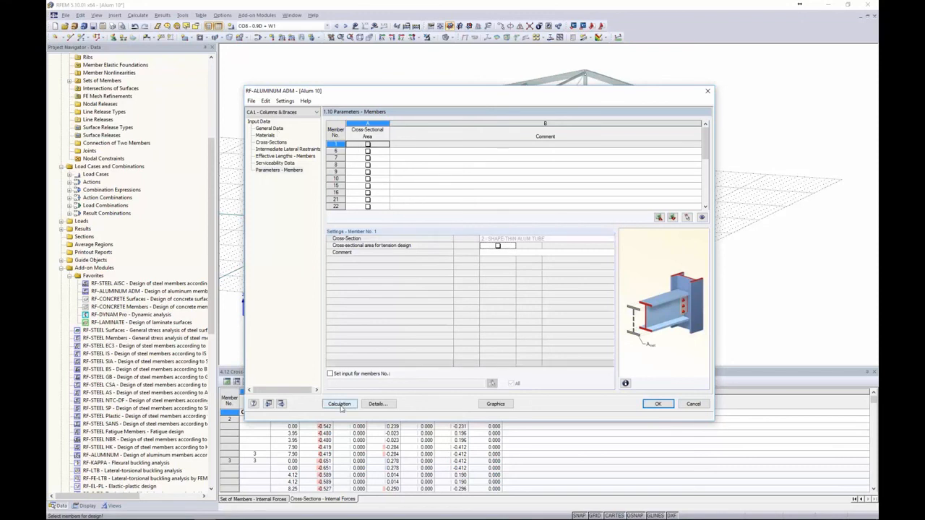
Accept the design input, switch to the Aluminum 1 model, and open its RF-ALUMINUM ADM results.
click(656, 404)
click(291, 14)
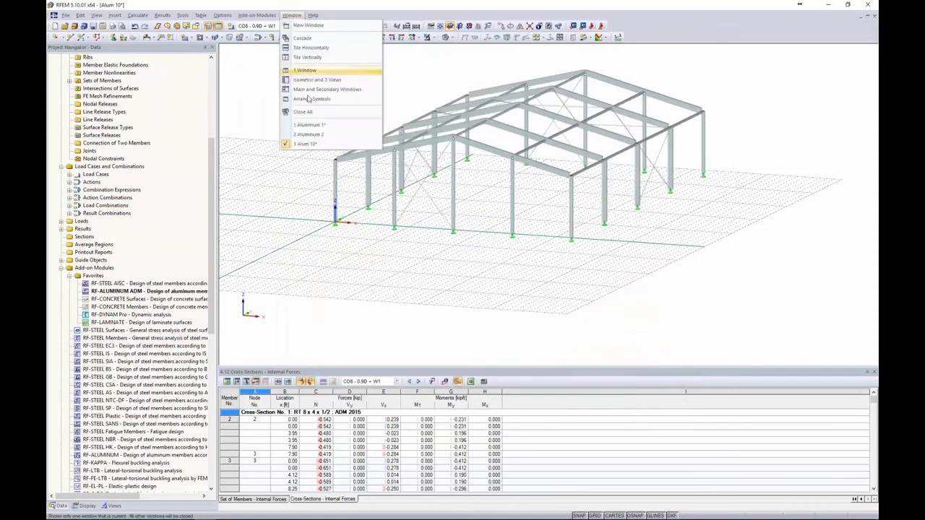
click(310, 129)
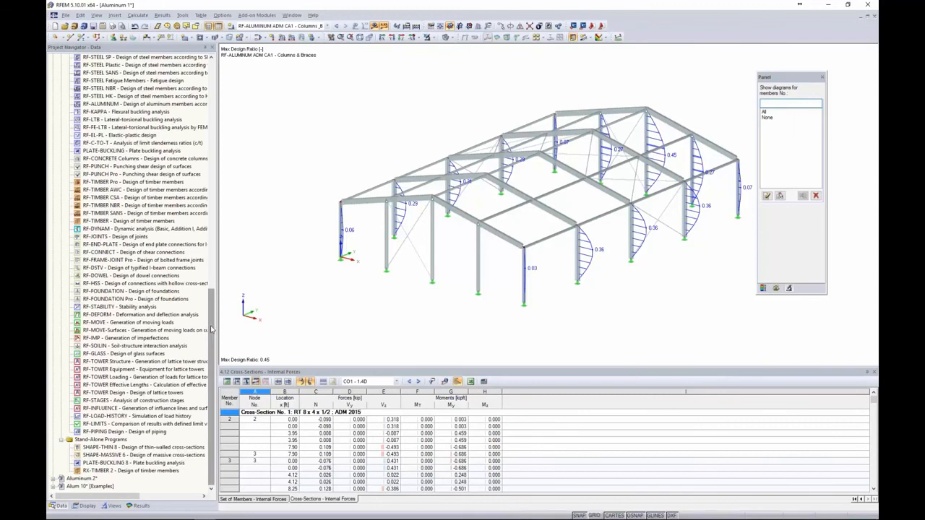
drag(211, 317, 221, 82)
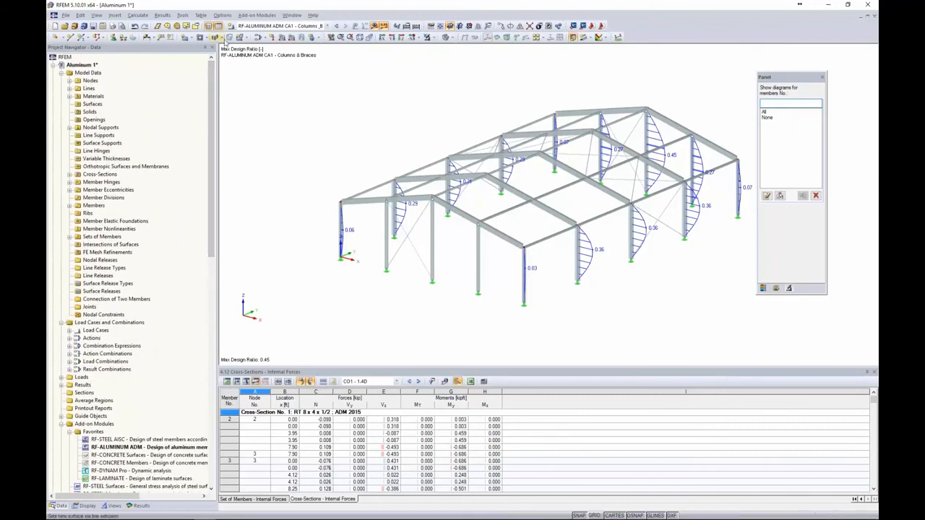
click(257, 15)
click(264, 25)
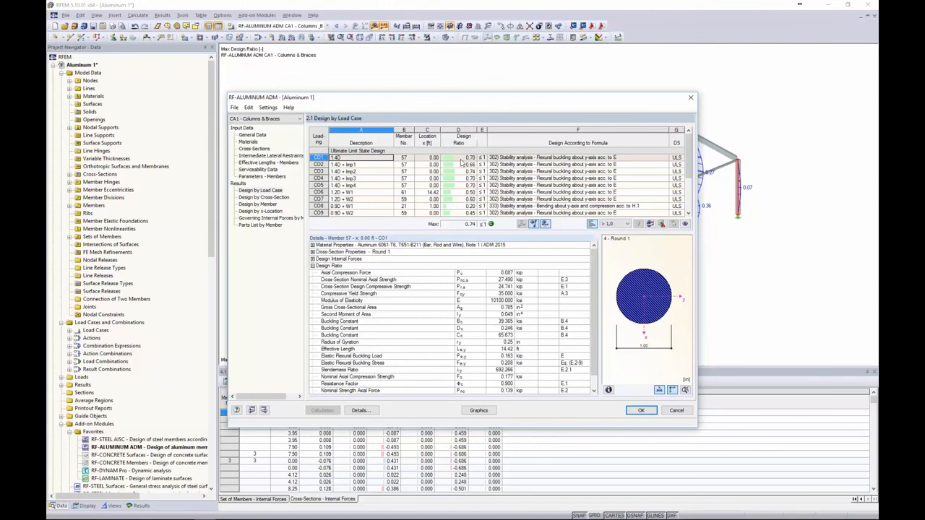
Examine the design results by cross-section, including the local buckling details of member 28's biaxial bending check.
click(263, 197)
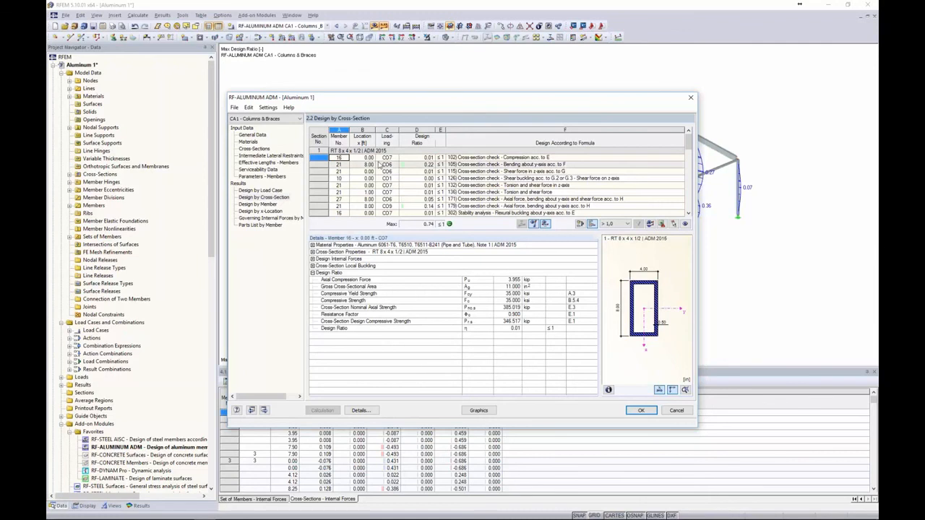
scroll(378, 165, down, 6)
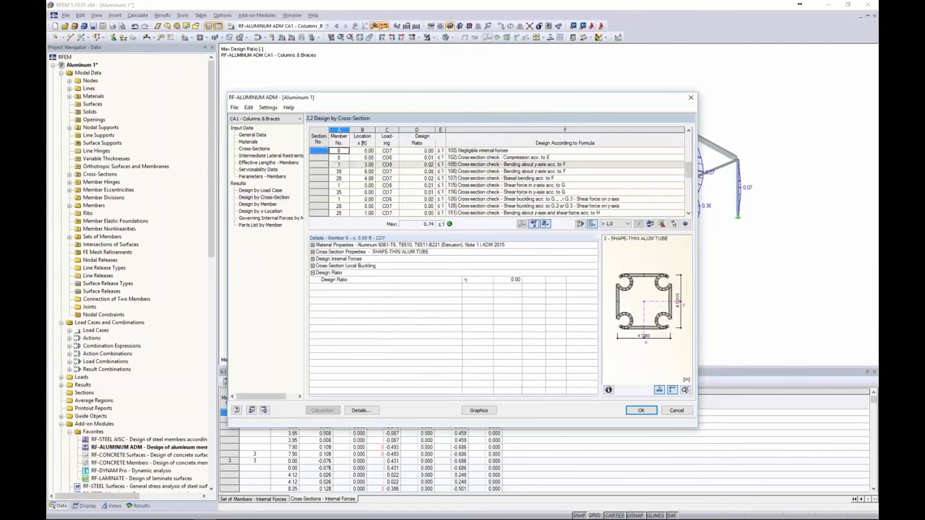
click(386, 178)
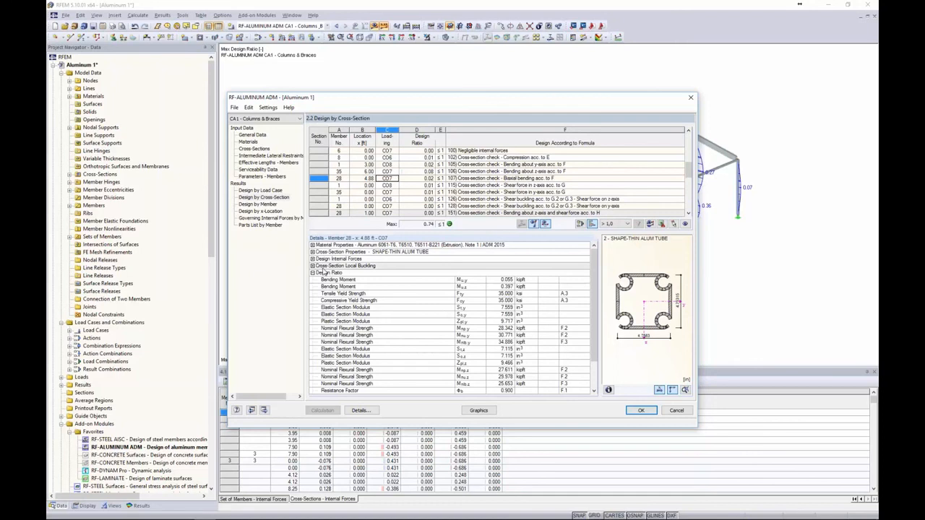
click(313, 266)
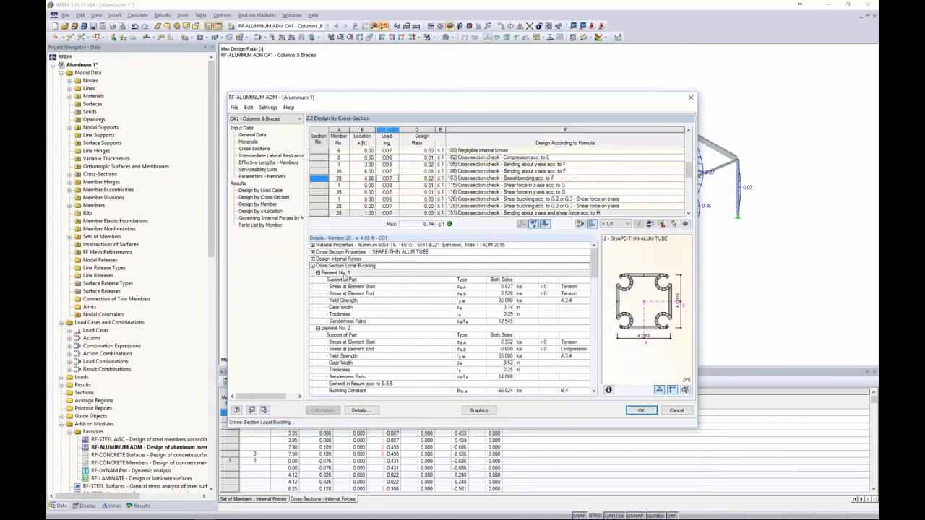
scroll(344, 277, down, 7)
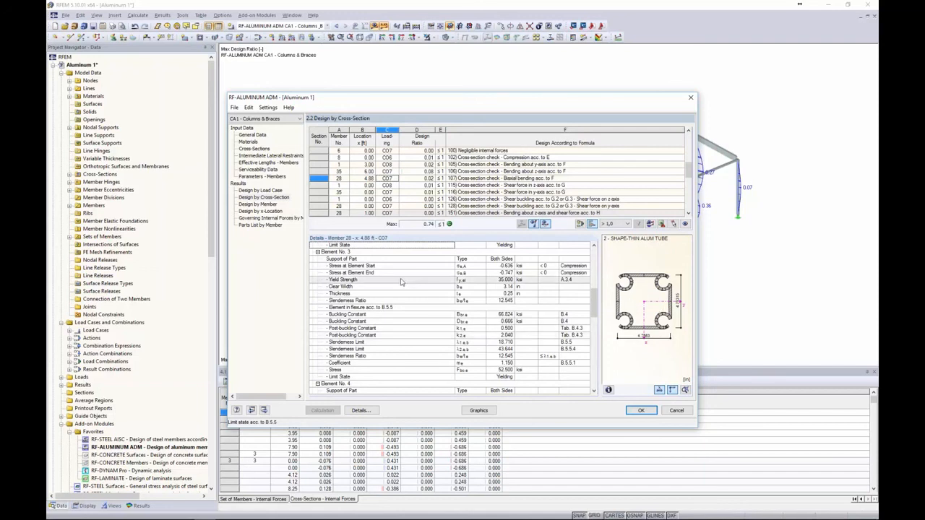
scroll(424, 188, down, 2)
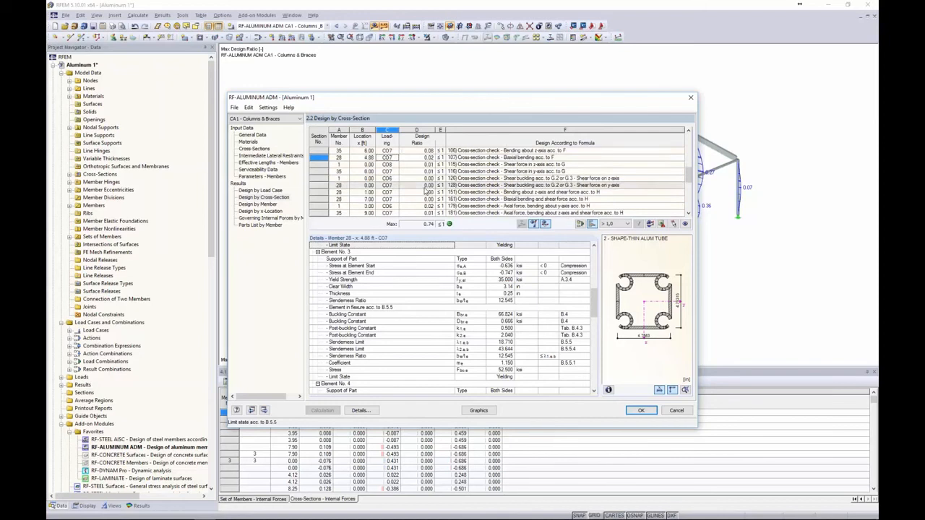
scroll(498, 181, down, 2)
Examine the design results by member together with the highlighted members in the model, up to member 10.
click(269, 205)
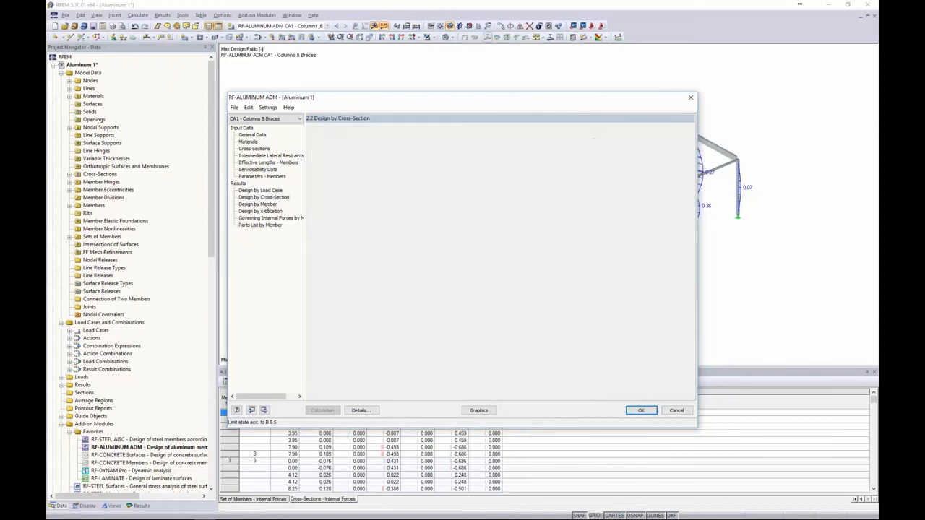
drag(391, 100, 390, 296)
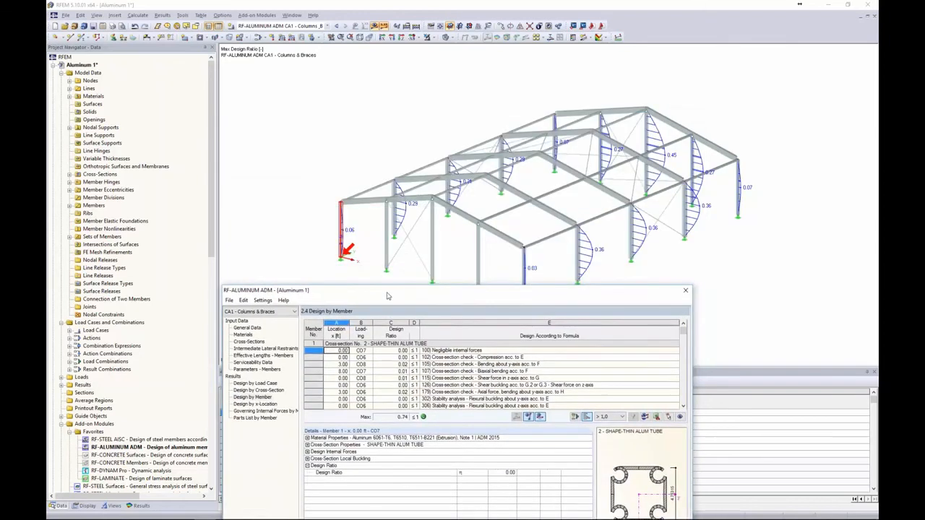
scroll(491, 369, down, 3)
scroll(491, 372, down, 4)
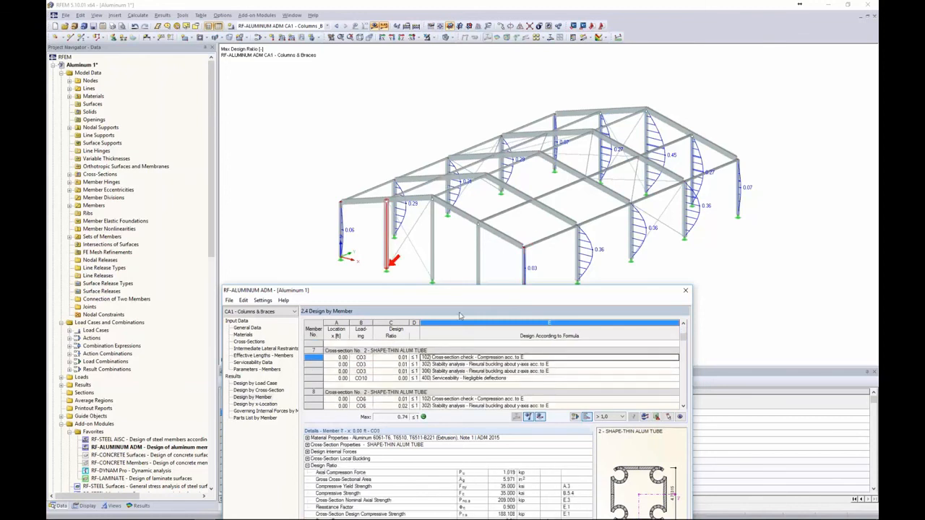
scroll(461, 387, down, 4)
scroll(462, 387, down, 5)
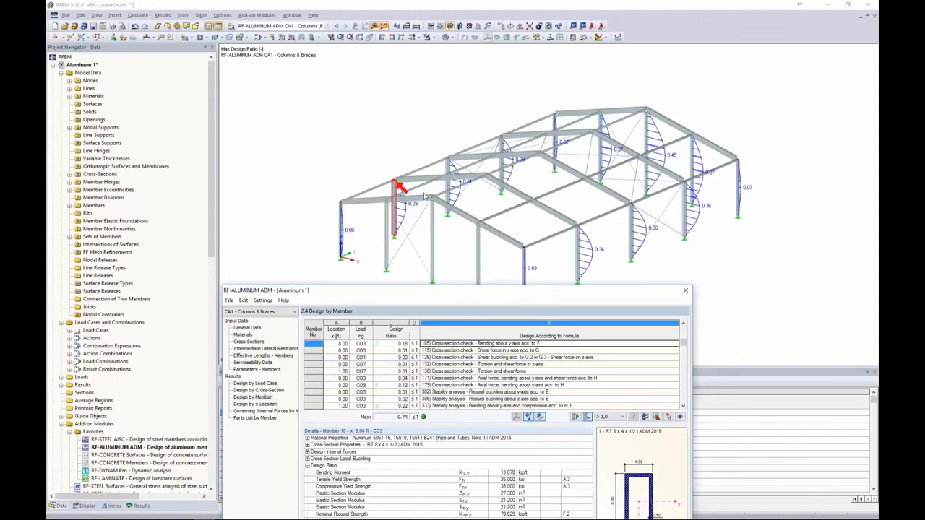
Examine member 10's compression, bending, shear and torsion checks, and the local buckling details of its torsion and shear check.
drag(439, 292, 450, 97)
scroll(457, 147, up, 1)
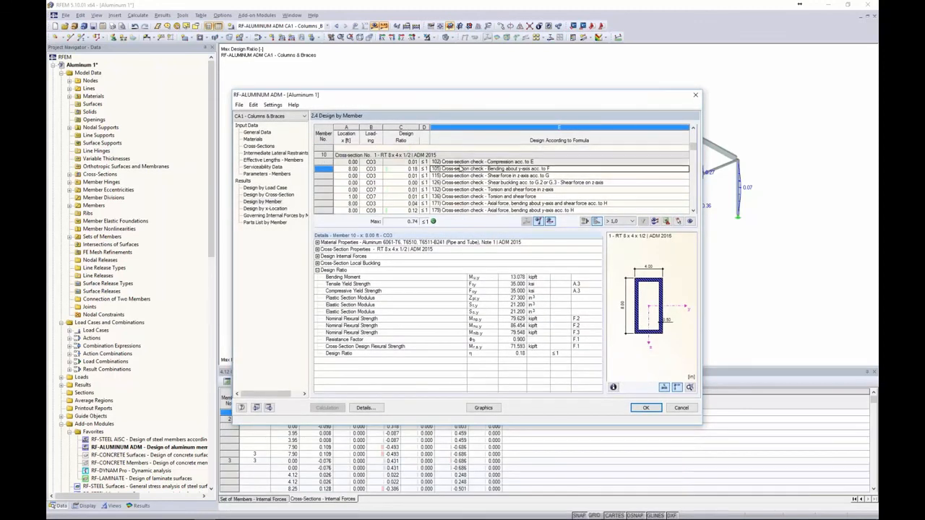
click(459, 162)
key(Down)
key(Down)
key(Down)
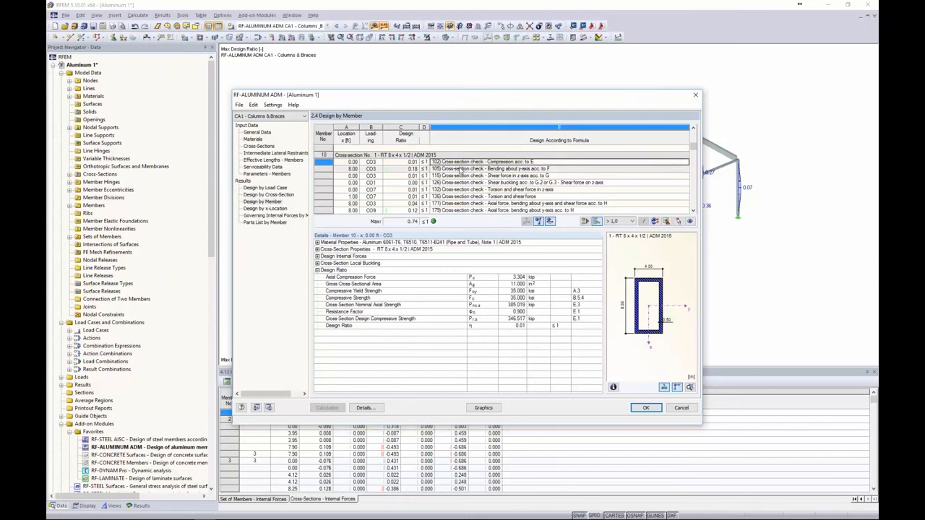
key(Down)
key(Down)
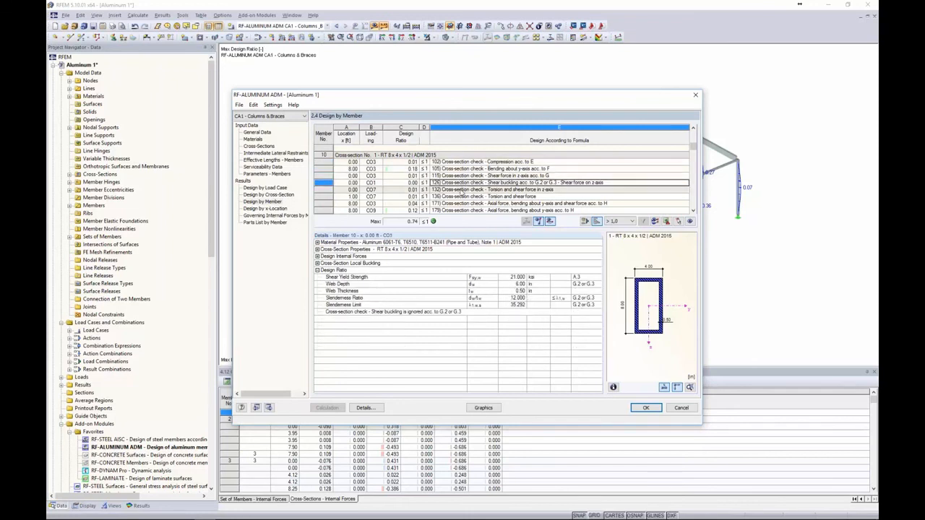
scroll(600, 274, down, 2)
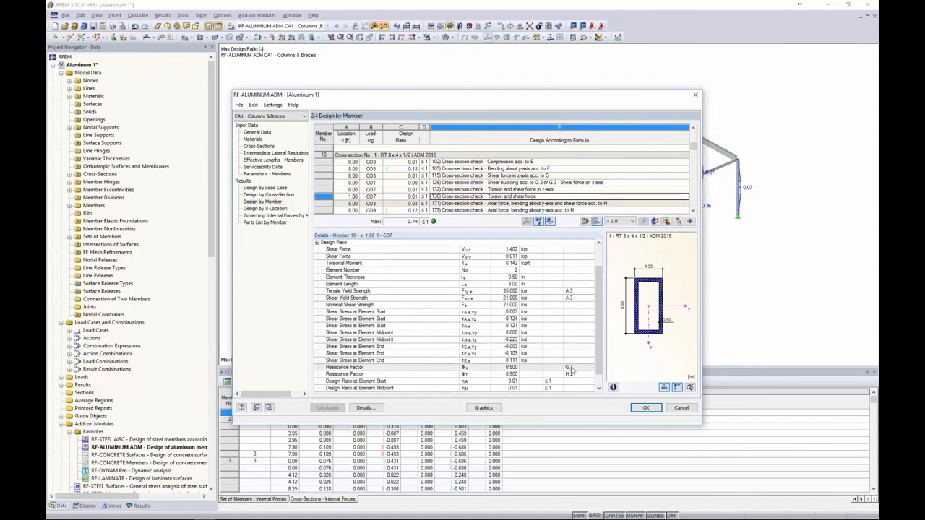
scroll(578, 310, up, 2)
click(317, 263)
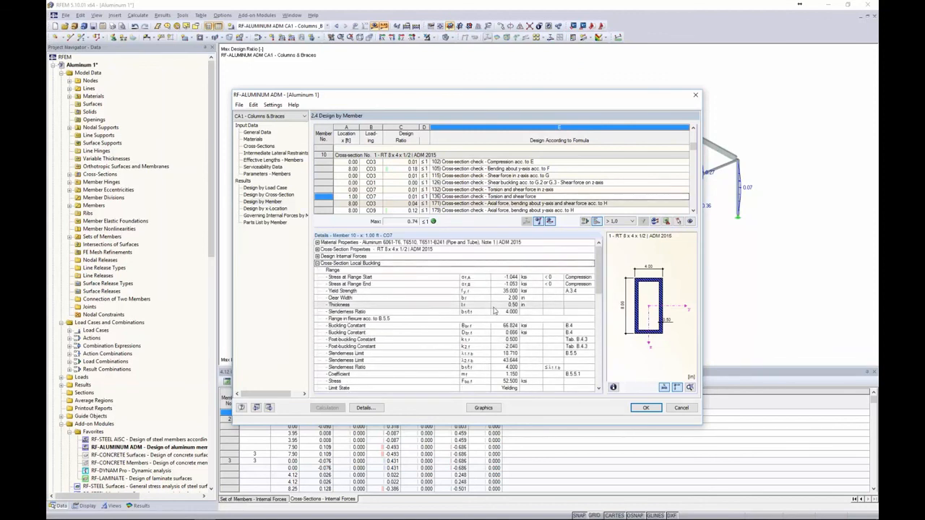
Examine the remaining local buckling and design ratio details of member 10's torsion and shear check, and the parts list by member.
scroll(528, 296, down, 5)
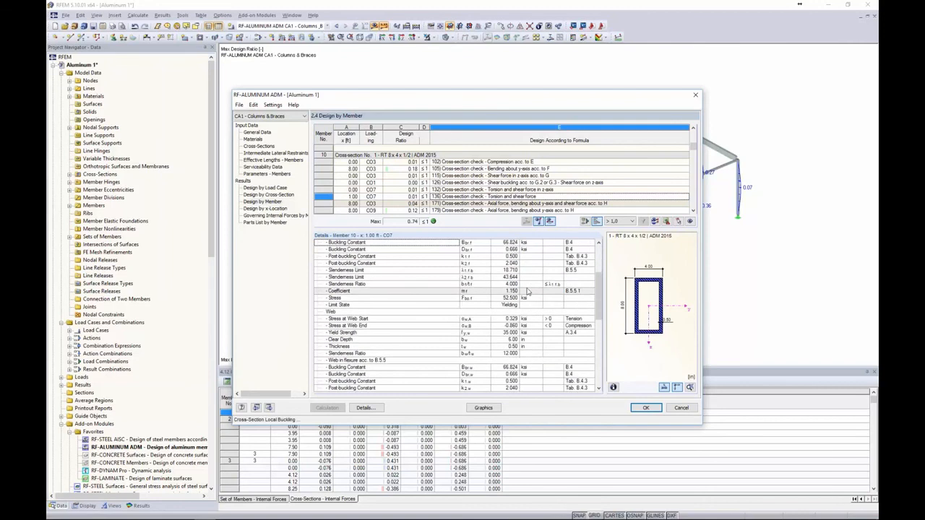
scroll(527, 292, down, 5)
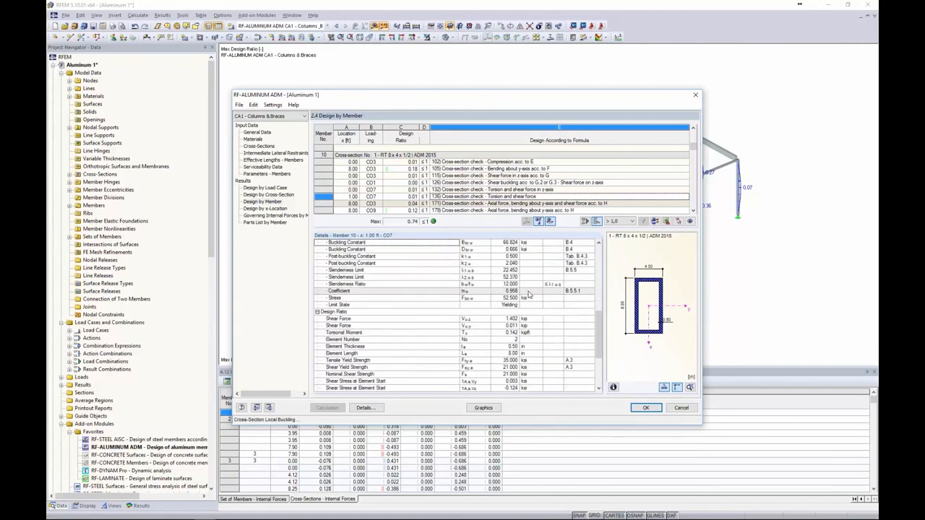
scroll(528, 294, down, 1)
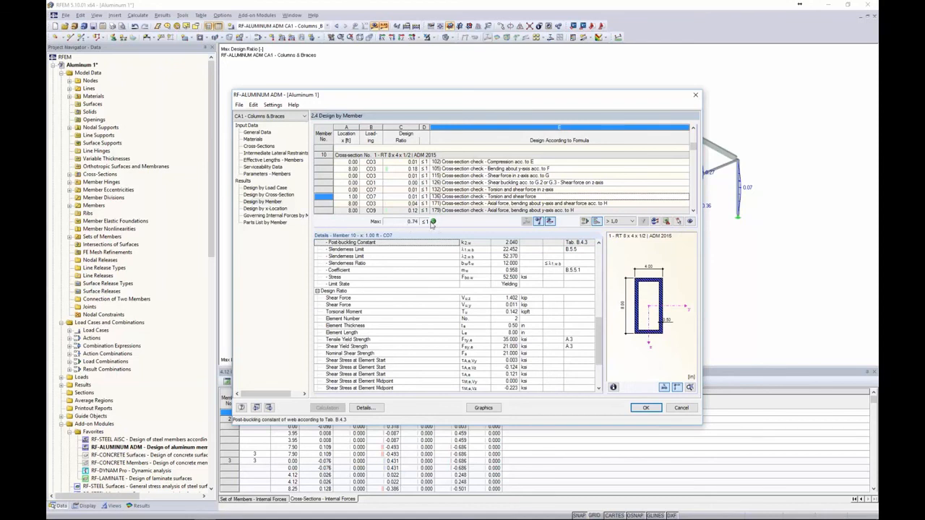
click(268, 223)
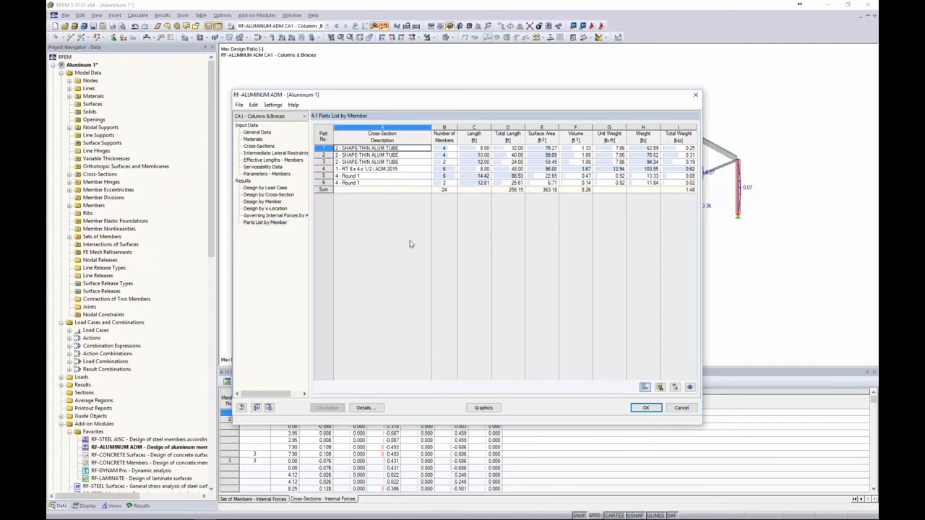
View the design ratios graphically on the model, switching from serviceability to ultimate limit state, and hide the results.
click(483, 408)
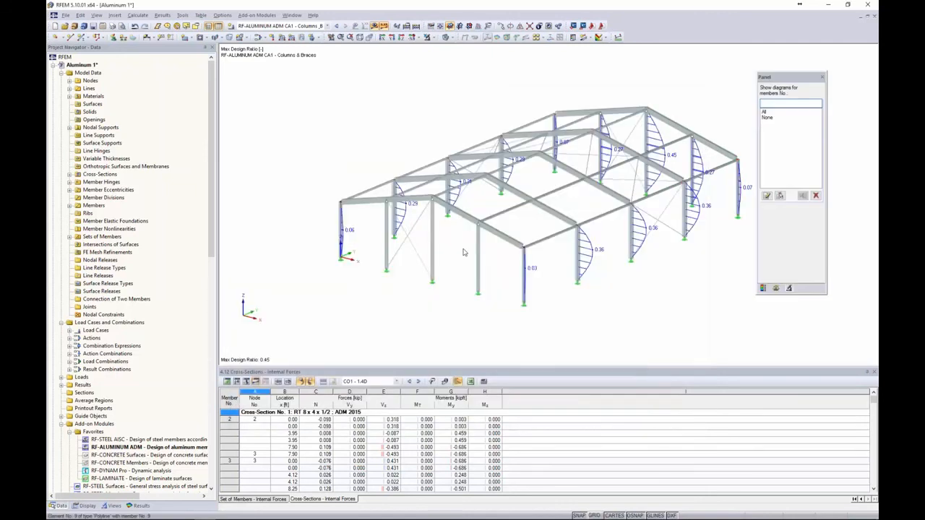
click(141, 505)
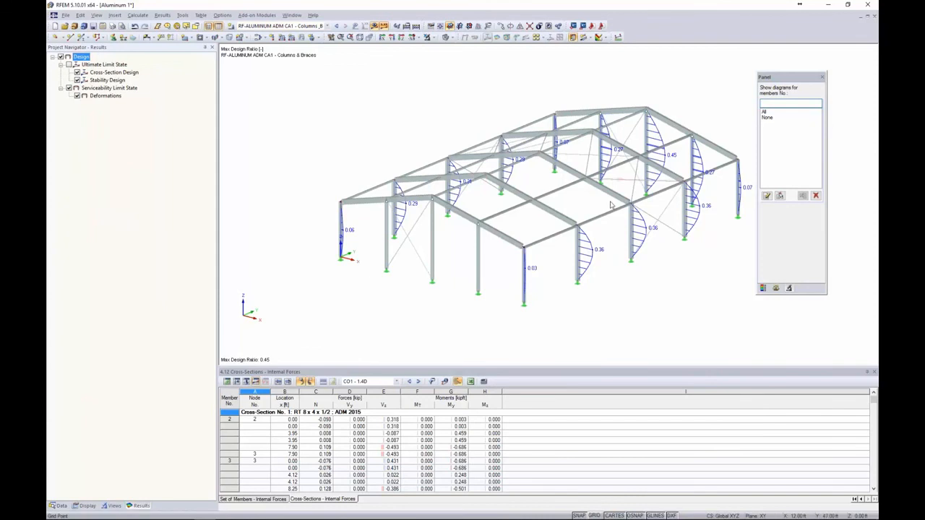
middle_drag(588, 207, 529, 200)
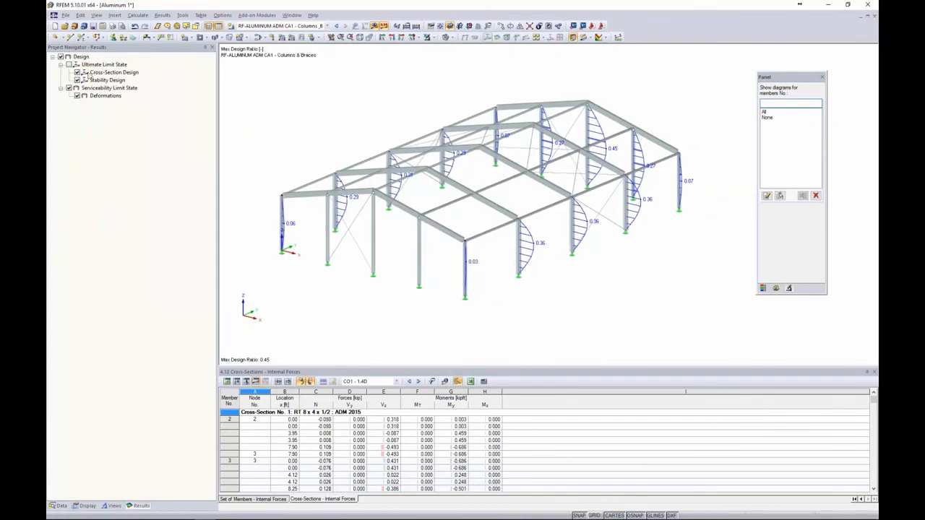
click(69, 64)
click(70, 88)
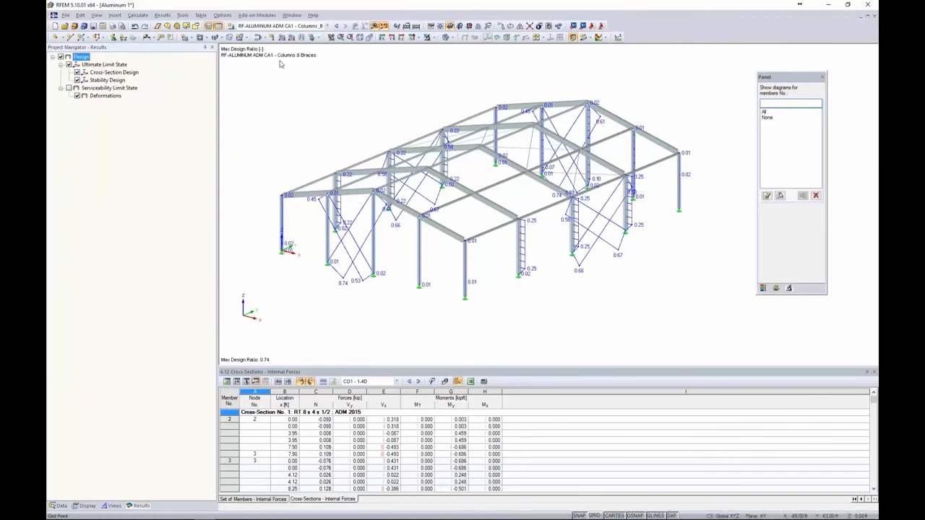
click(373, 26)
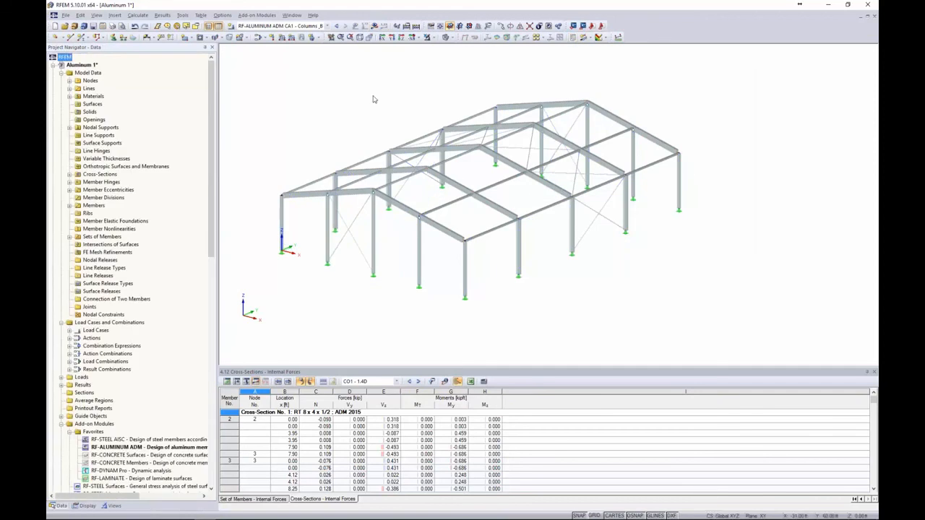
Return to the current RF-ALUMINUM ADM module and create design case 2 with the description Rafters.
click(260, 16)
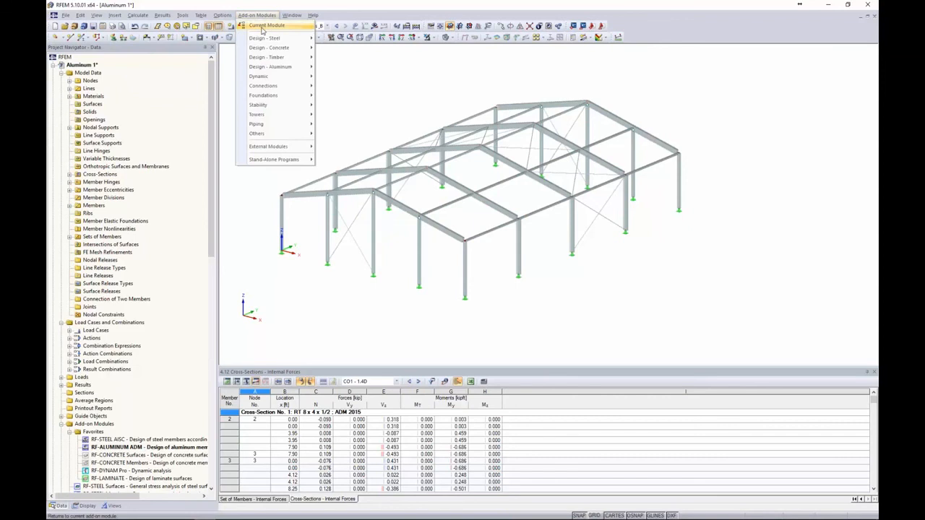
click(263, 29)
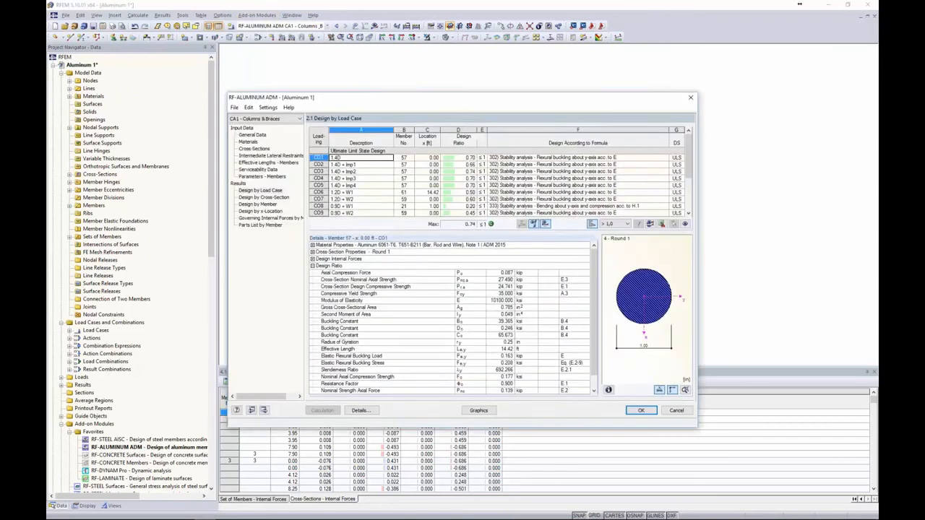
drag(394, 99, 422, 69)
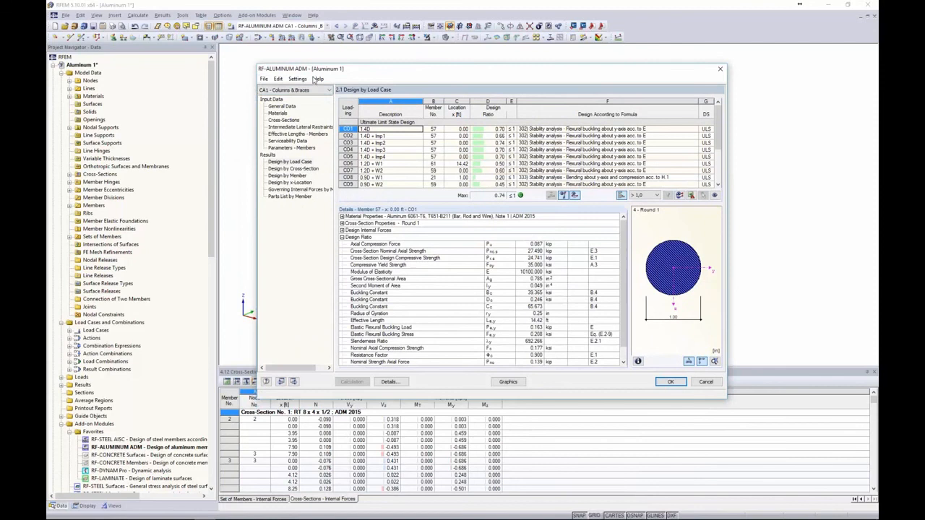
click(264, 78)
click(206, 88)
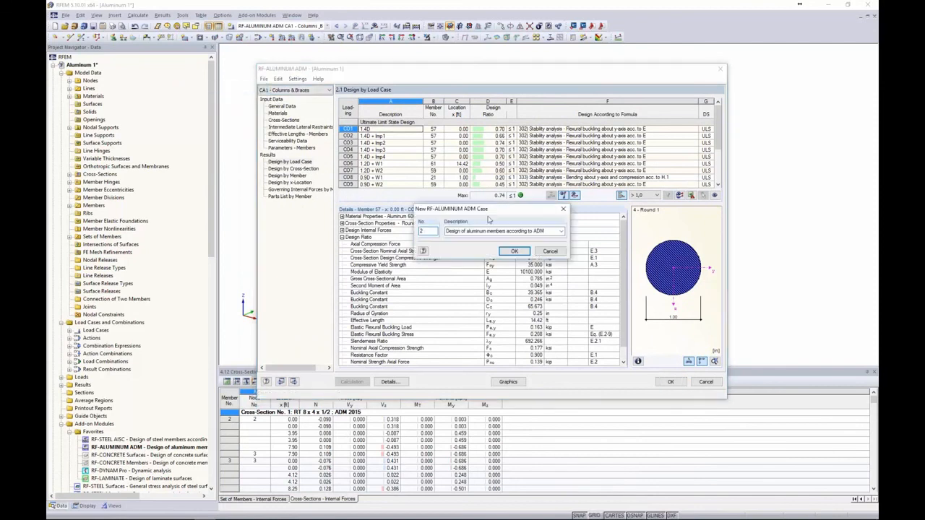
key(Tab)
text(Ra)
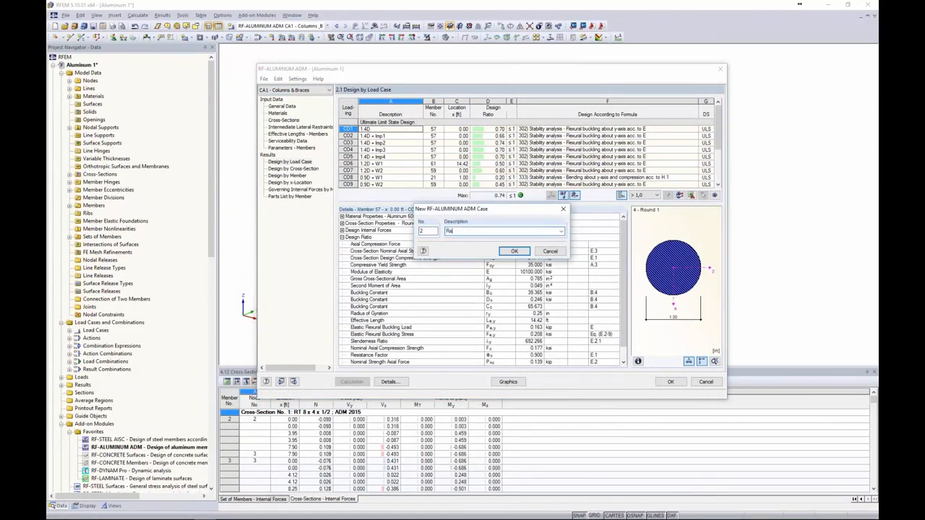
click(513, 251)
click(294, 90)
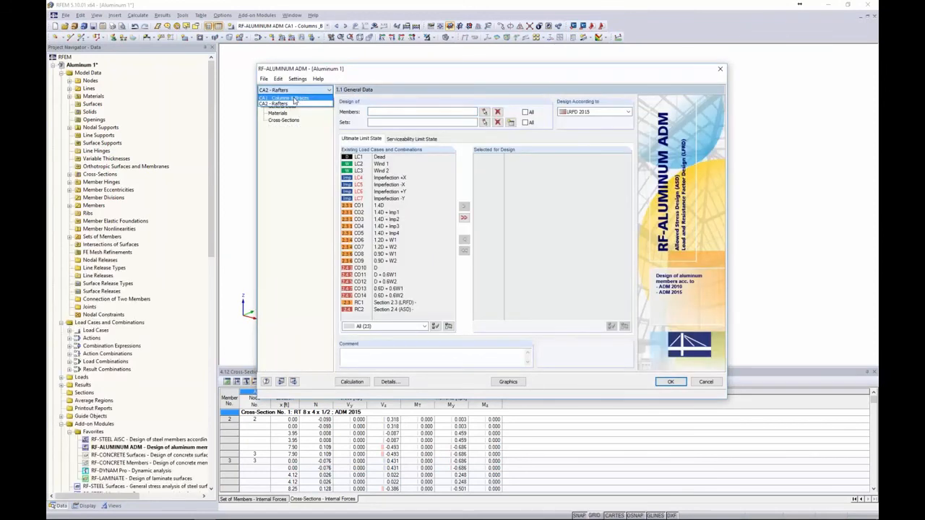
click(300, 145)
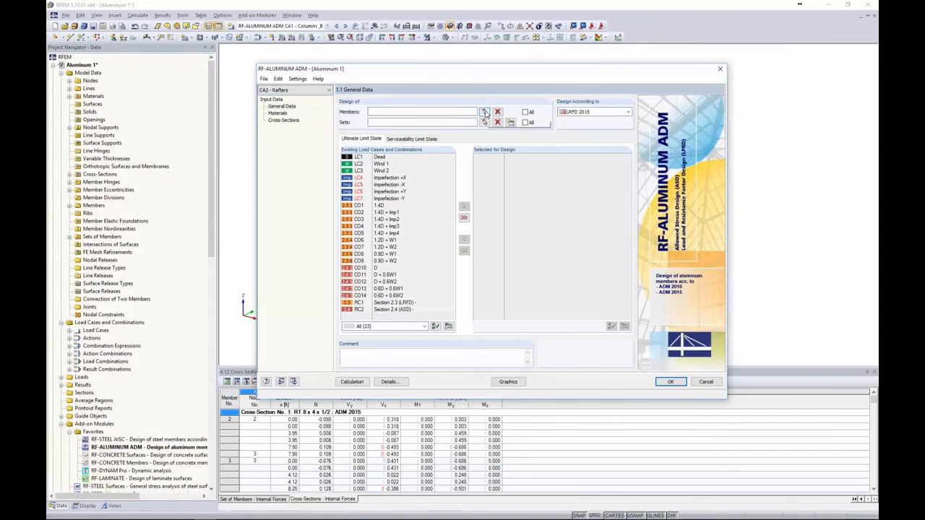
Select the four rafter members 11-14 of one frame in the model for design in the Rafters case.
click(484, 112)
click(371, 171)
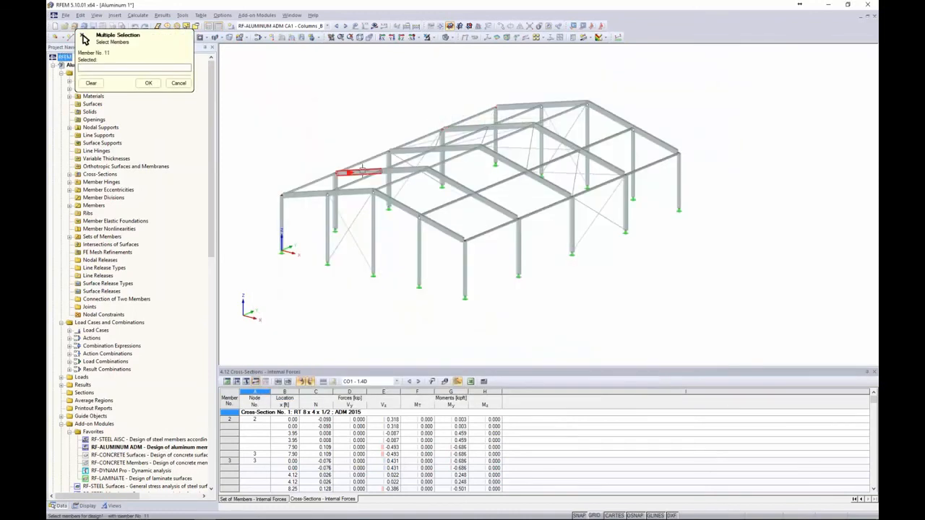
click(399, 170)
click(440, 176)
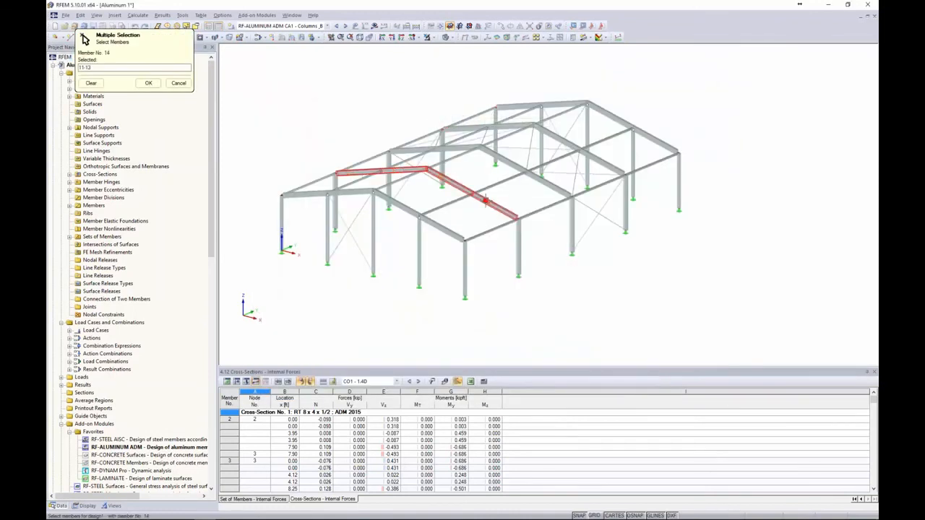
click(148, 83)
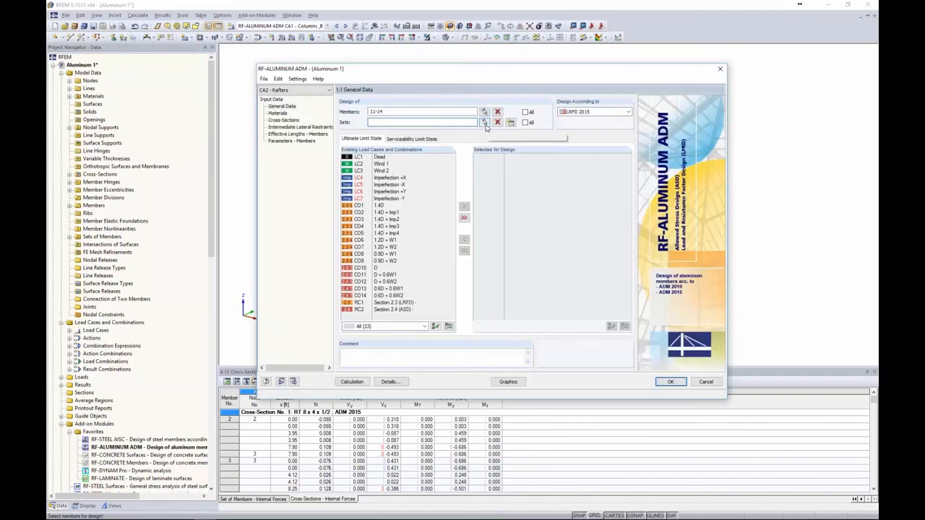
Select set of members 3, the rafters of the middle frame, for design.
click(484, 123)
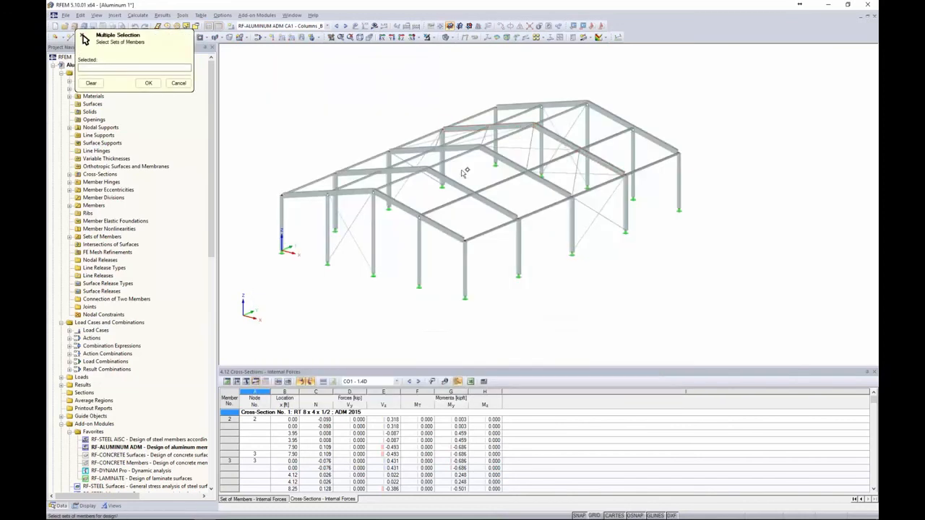
middle_drag(494, 163, 466, 172)
scroll(466, 172, up, 2)
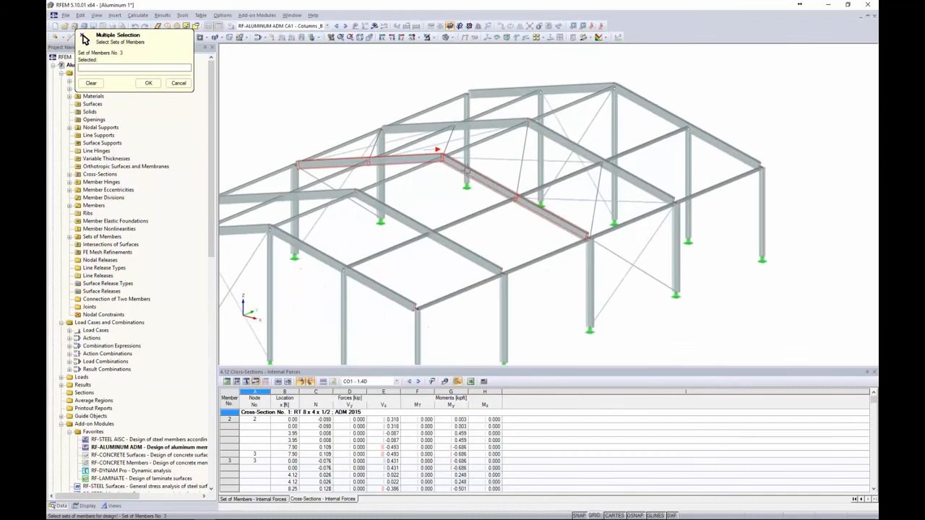
scroll(467, 171, up, 1)
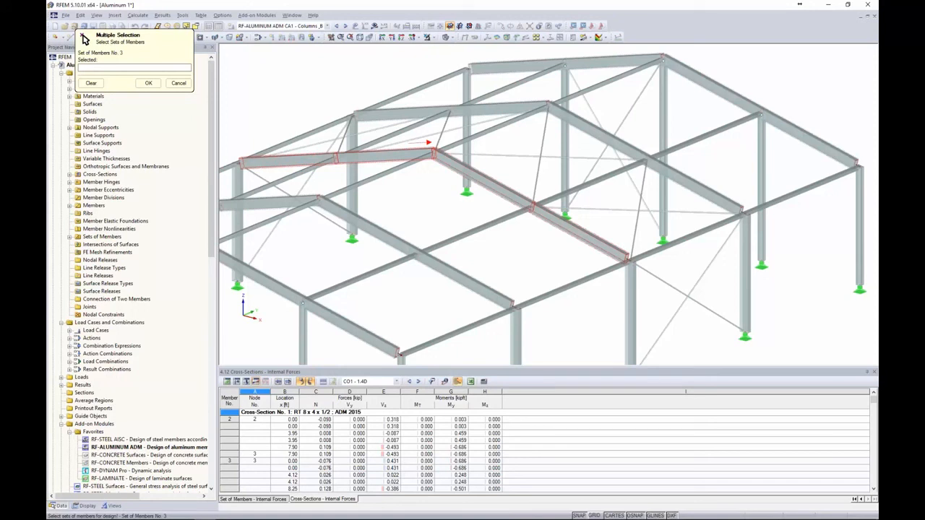
click(449, 159)
click(148, 83)
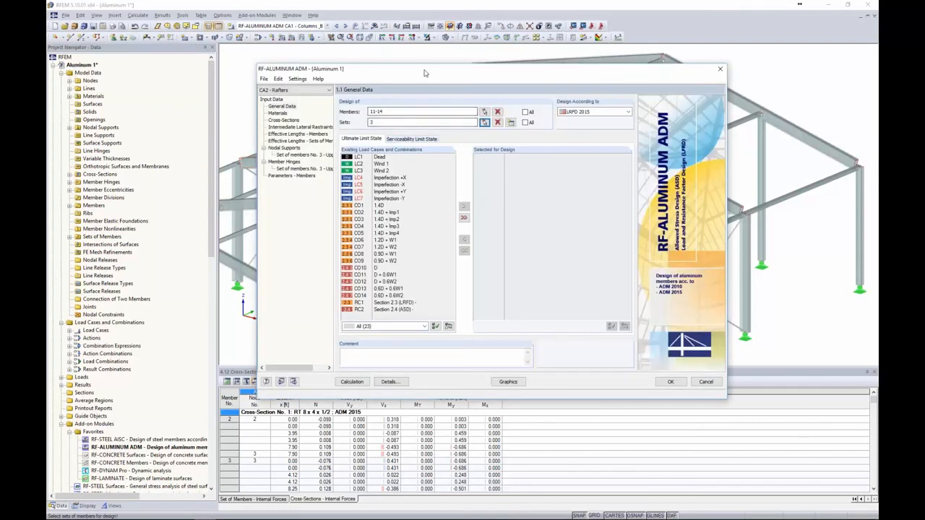
Add load combinations CO1 through CO9 to the ultimate limit state design.
drag(425, 73, 469, 83)
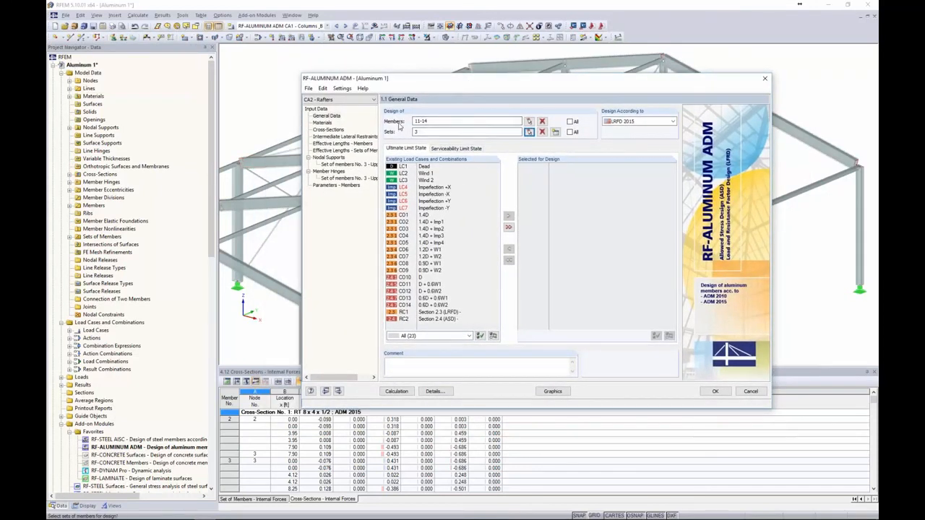
click(431, 217)
shift+click(431, 270)
click(508, 216)
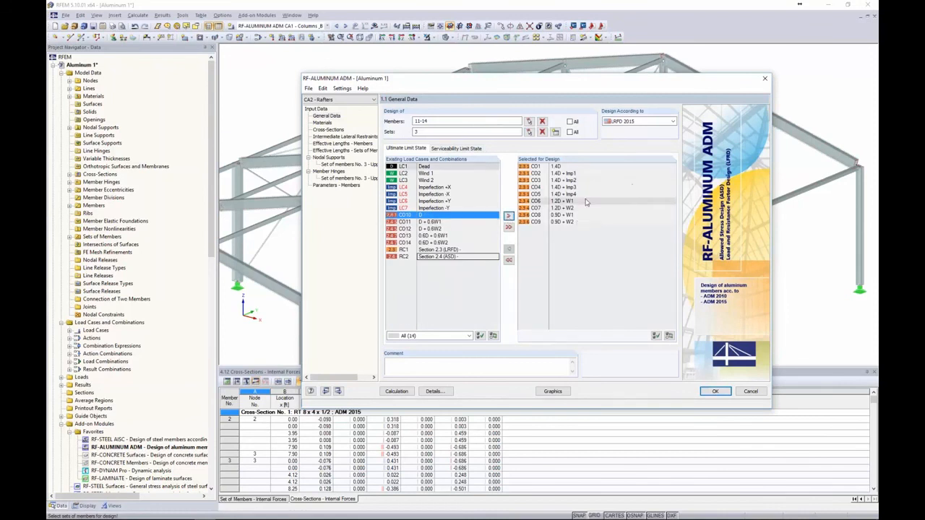
Add load combinations CO10 through CO14 to the serviceability limit state design.
click(445, 148)
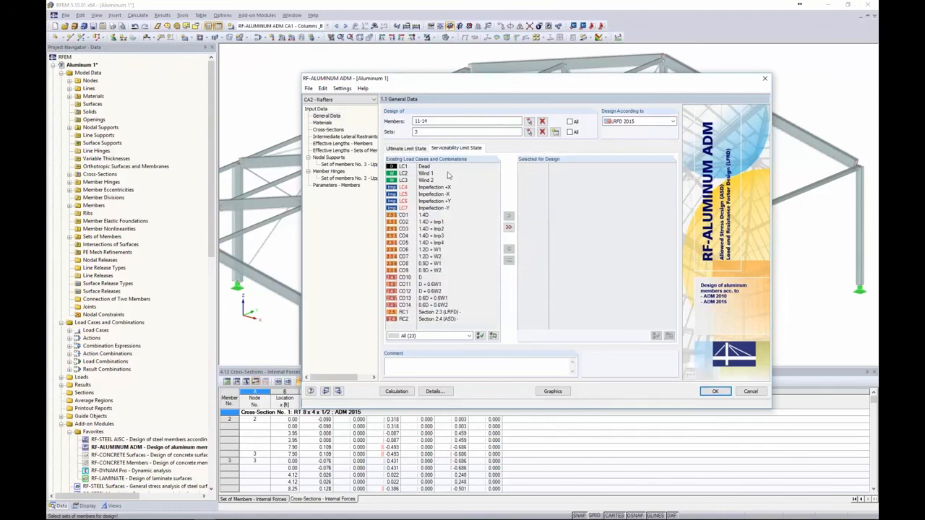
click(429, 278)
shift+click(431, 305)
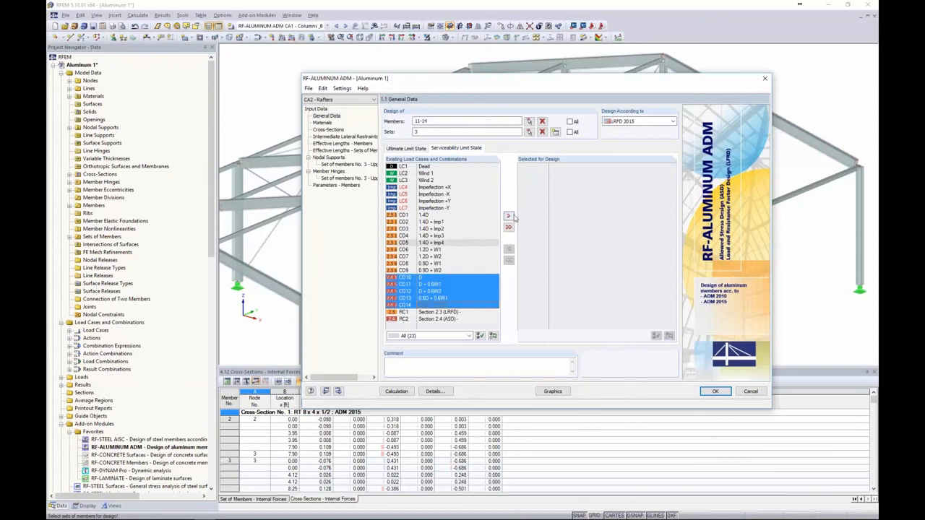
click(508, 216)
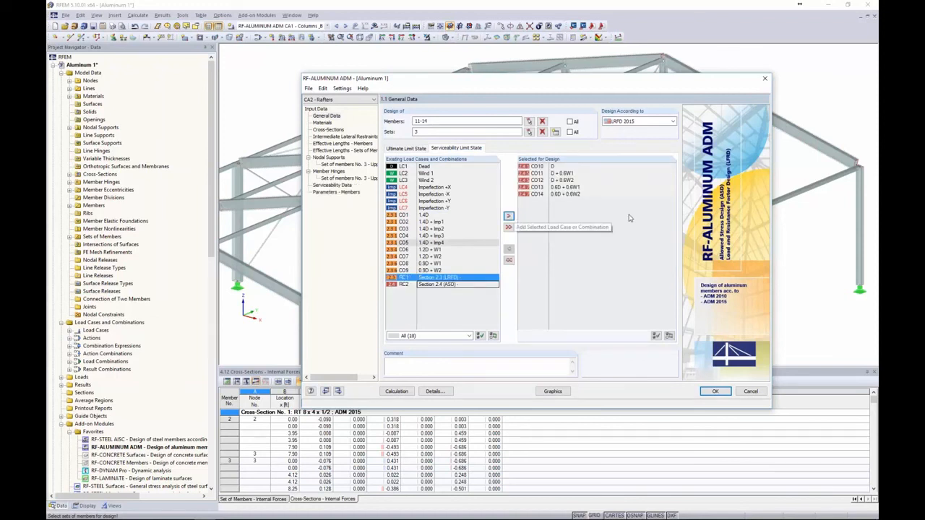
Review the properties of aluminum material 3 and the RT 8 x 4 x 1/2 cross-section, and open the intermediate lateral restraints.
click(323, 122)
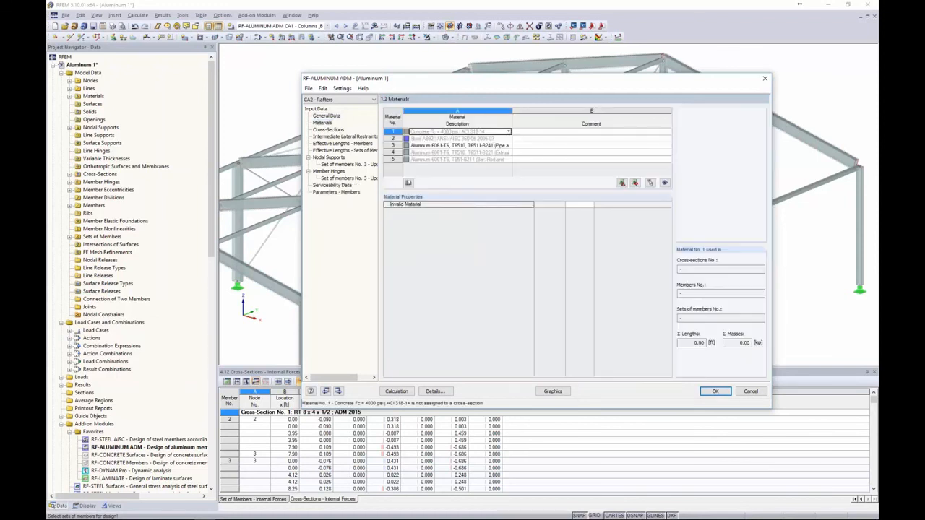
click(478, 146)
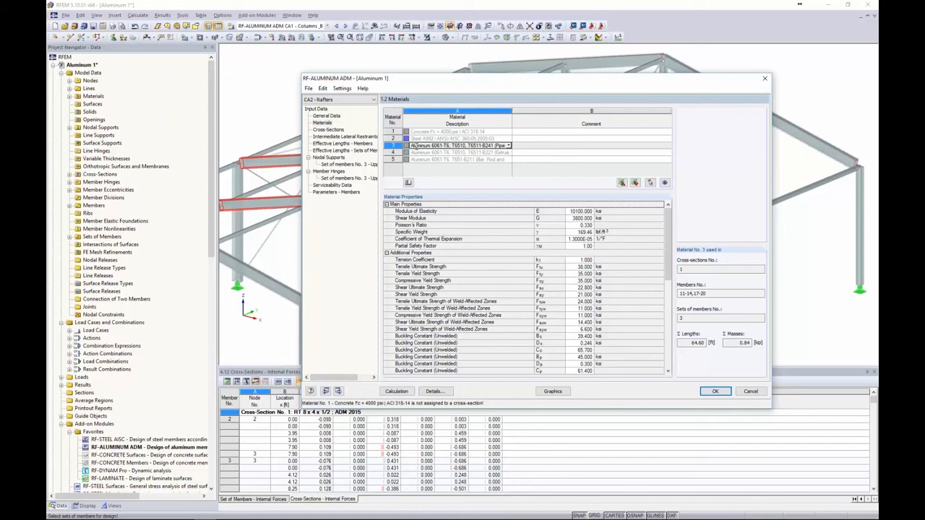
click(331, 130)
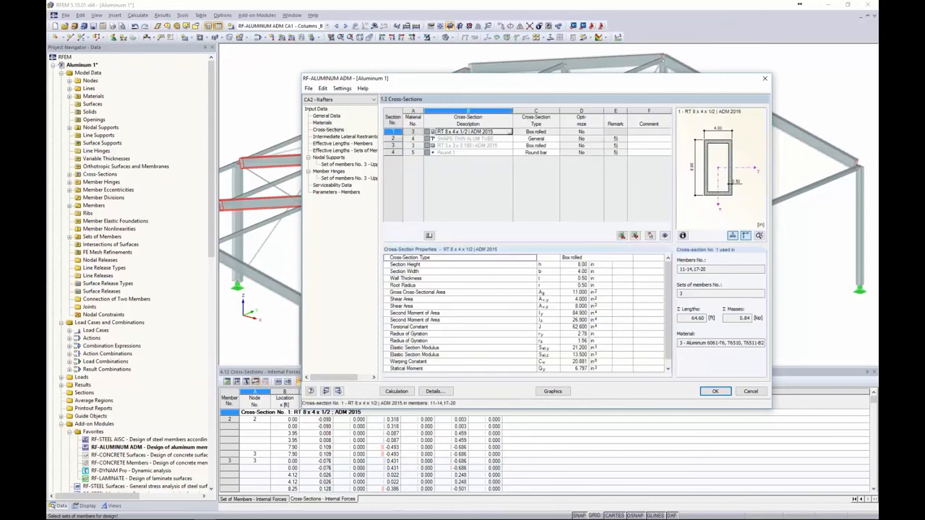
click(347, 137)
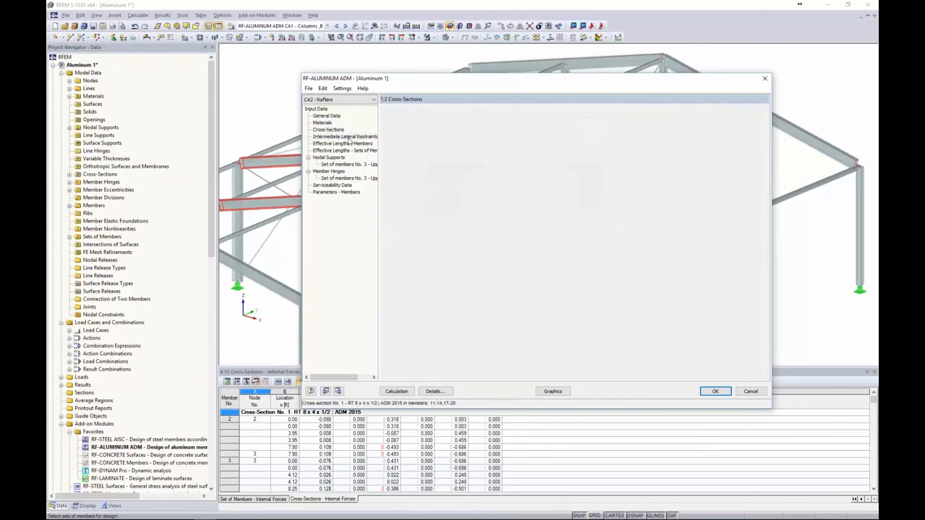
Set the major-axis effective length KyL of members 11 to 14 to 32.30 ft, checking member 11 in the model first.
click(350, 143)
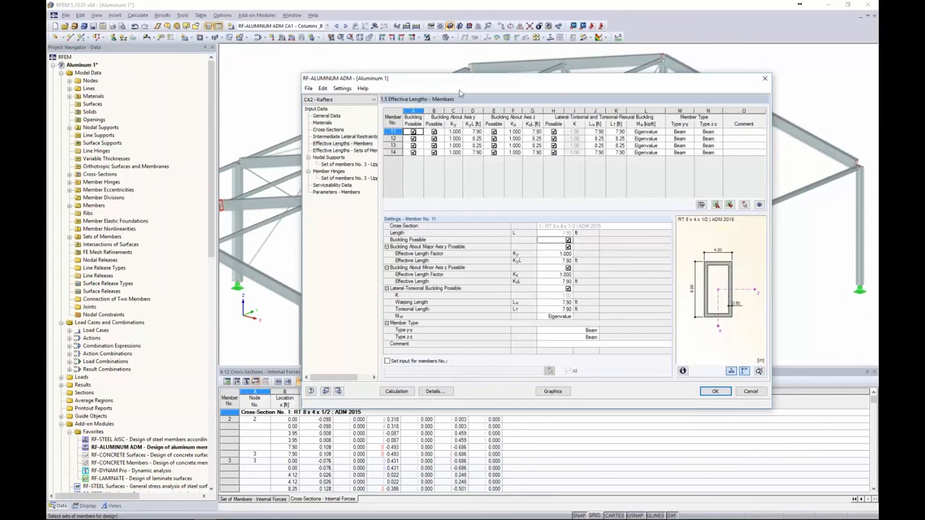
drag(450, 85, 369, 91)
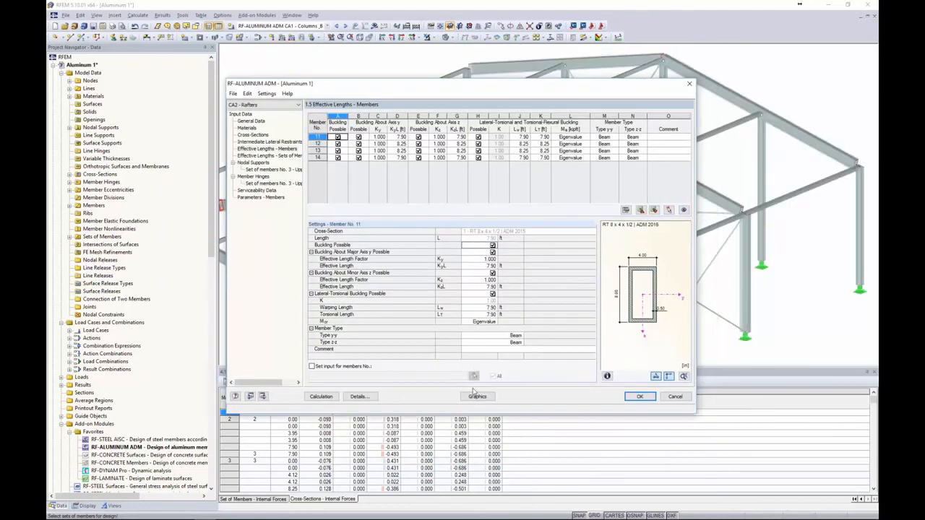
click(472, 395)
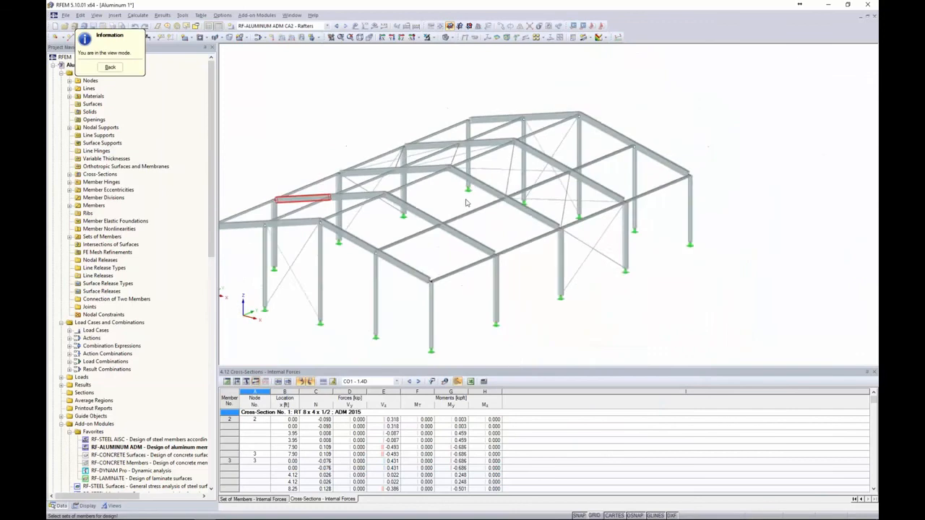
click(112, 67)
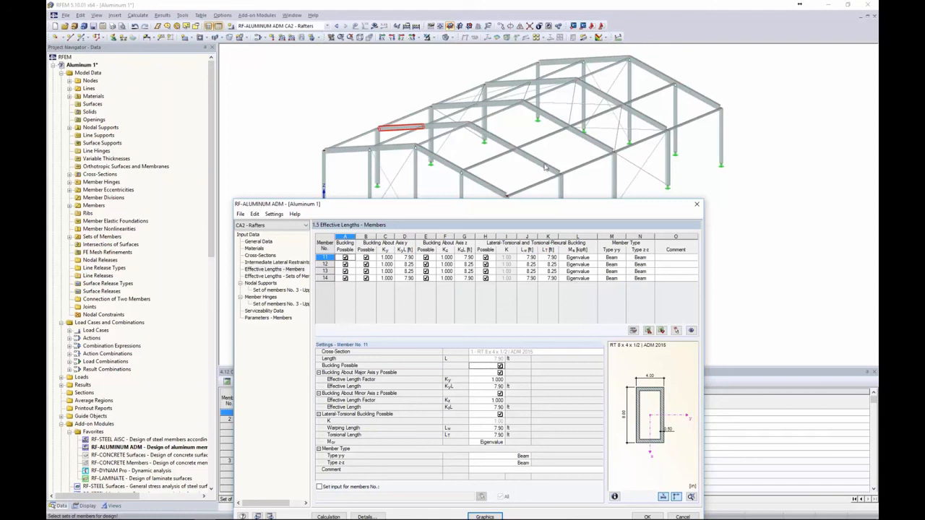
click(405, 257)
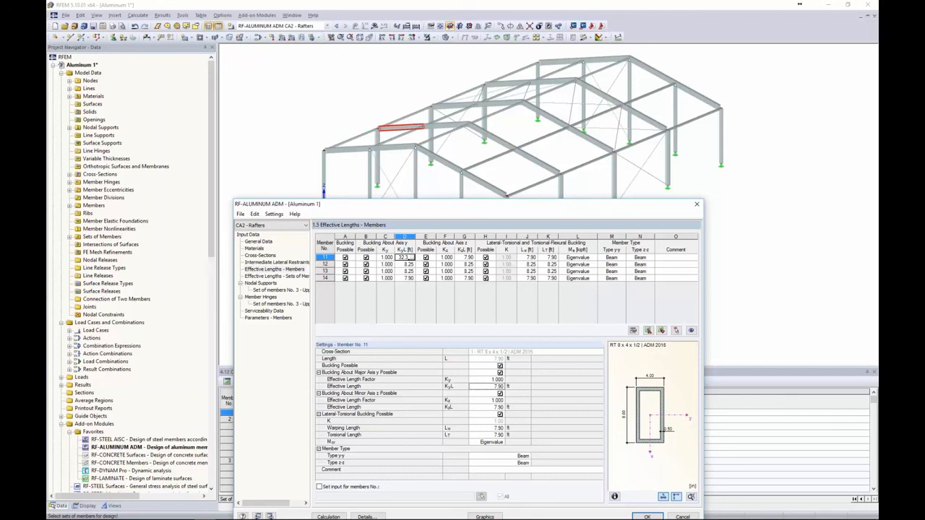
key(Return)
text(32.30)
key(Return)
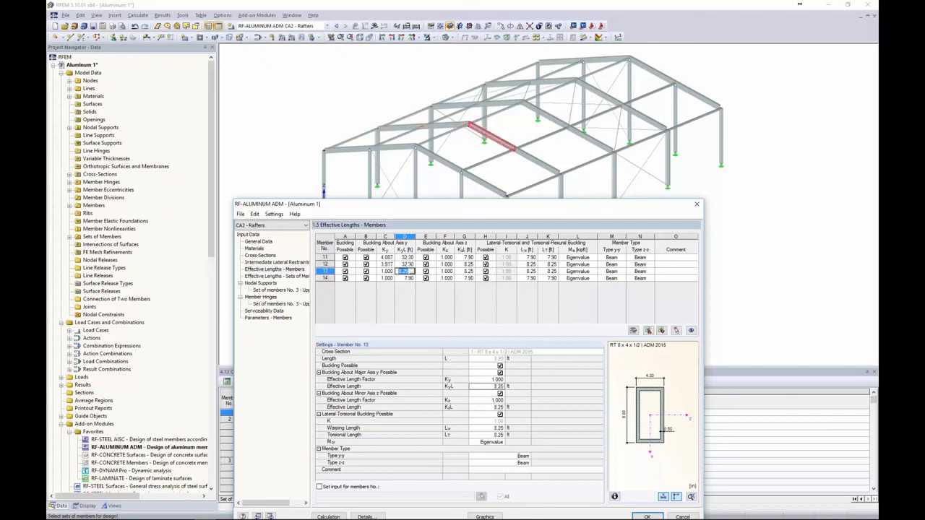
text(32.30)
key(Return)
text(32.30)
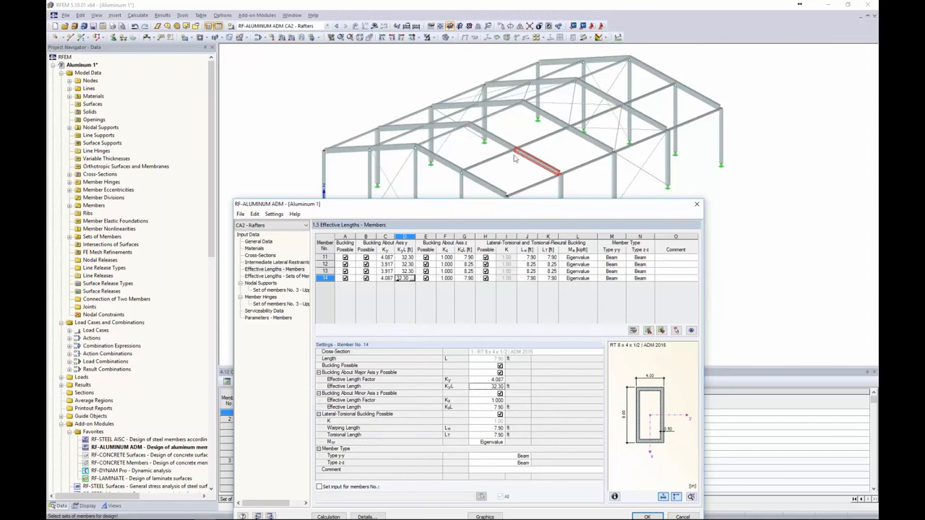
Set the minor-axis effective length KzL and the torsional length LT of set of members 3 to 8.25 ft.
drag(543, 214, 540, 99)
click(276, 161)
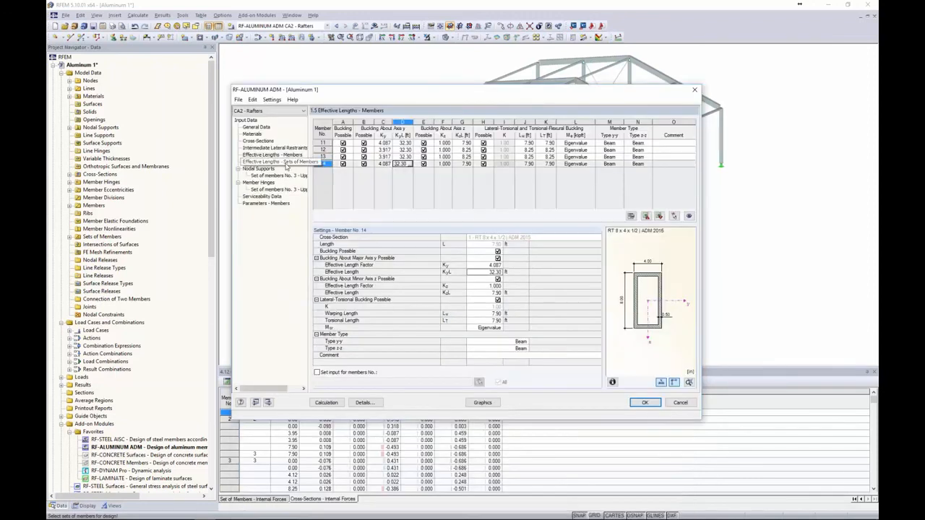
drag(384, 90, 381, 192)
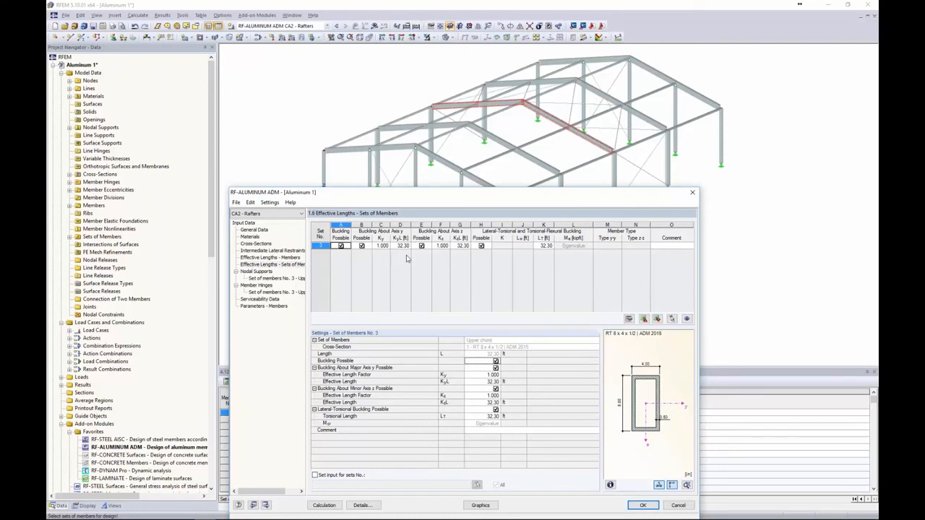
click(461, 246)
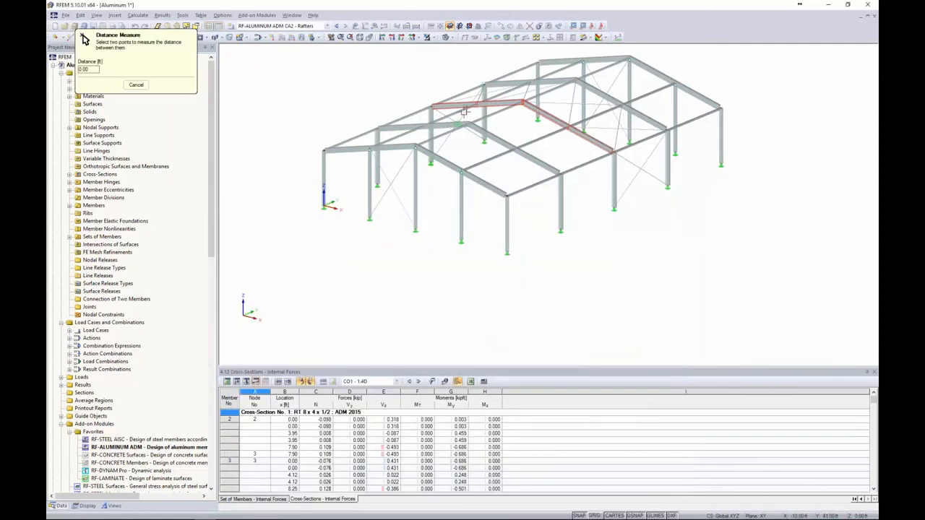
scroll(477, 108, up, 2)
scroll(482, 103, up, 2)
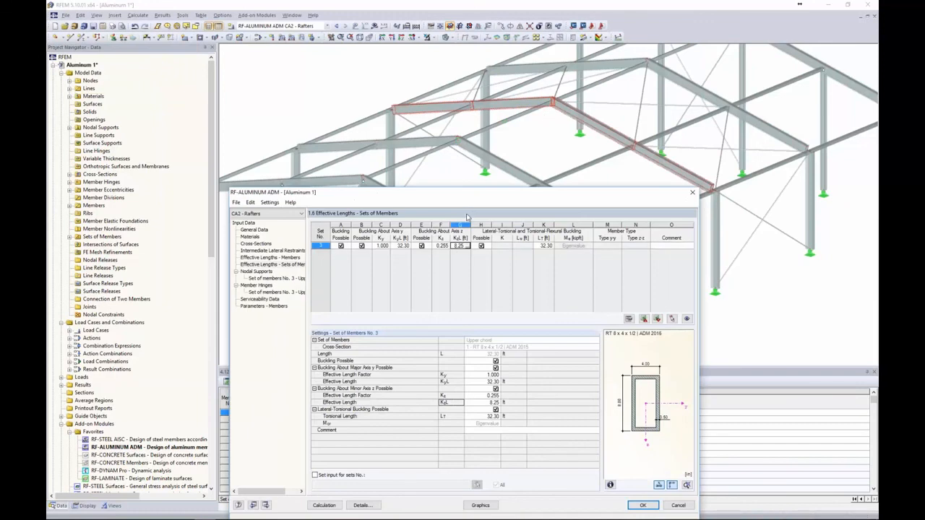
key(Return)
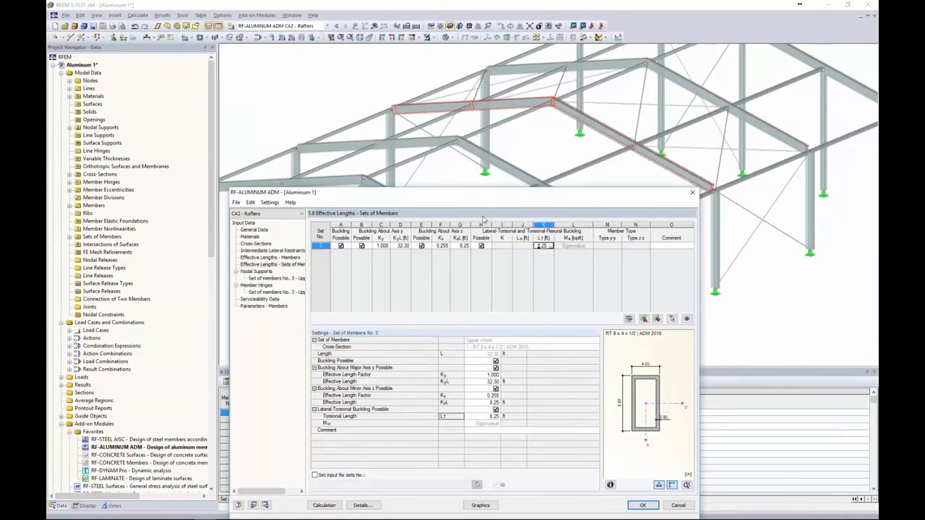
Add nodal supports for set of members 3 at the intermediate nodes 20, 21 and 22.
drag(498, 194, 516, 118)
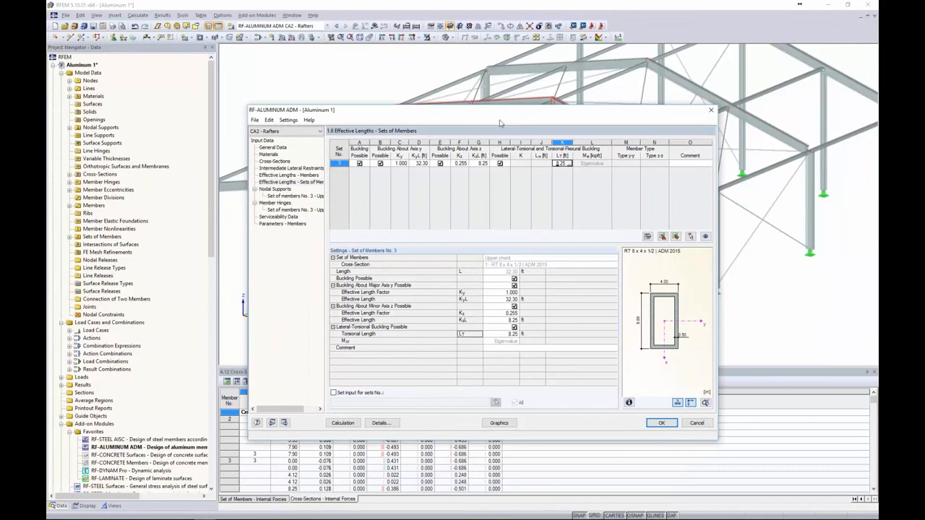
click(275, 189)
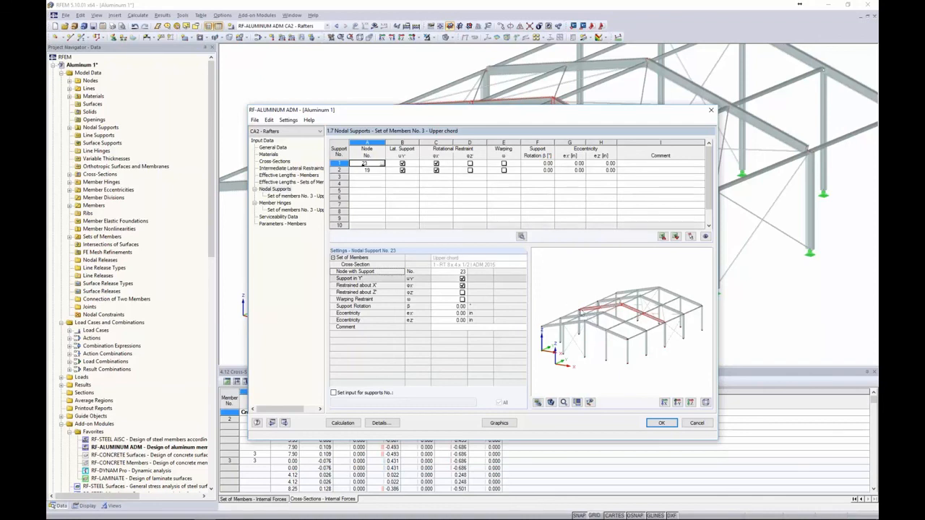
drag(512, 111, 491, 224)
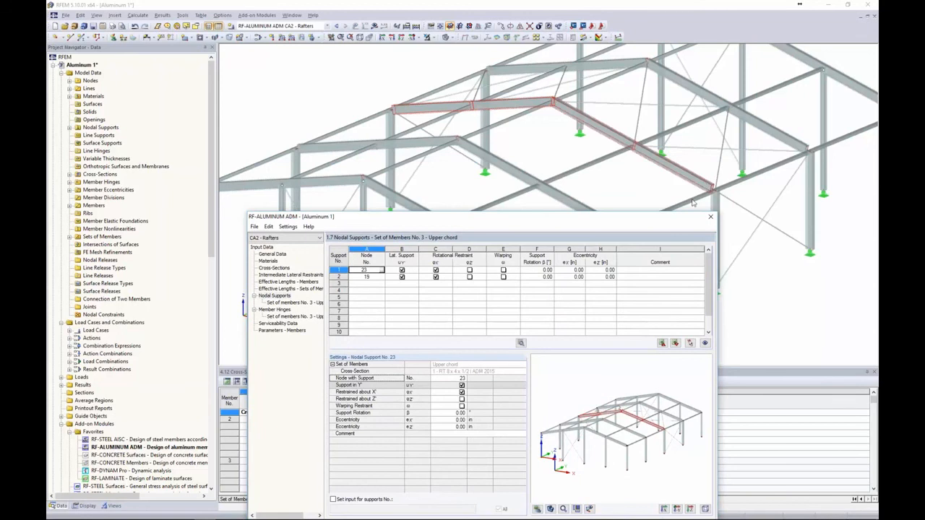
click(372, 284)
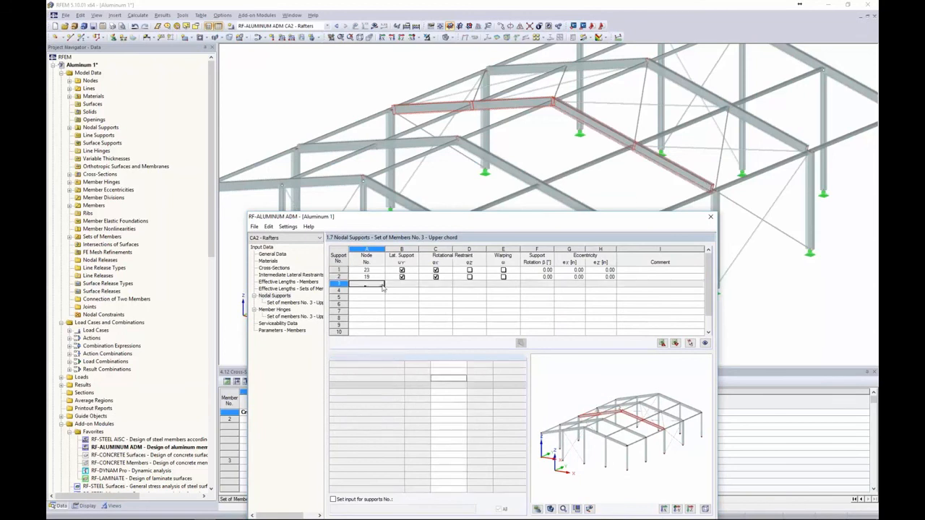
click(382, 286)
click(471, 107)
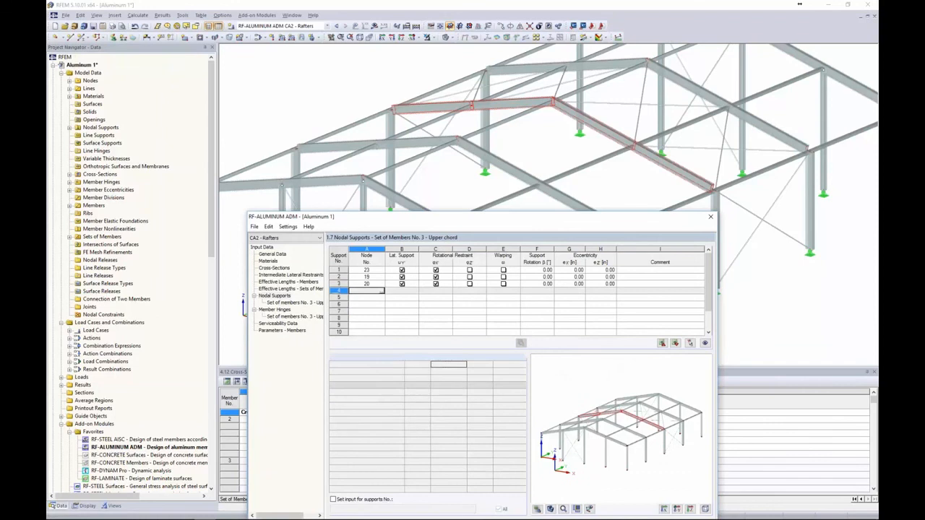
click(384, 292)
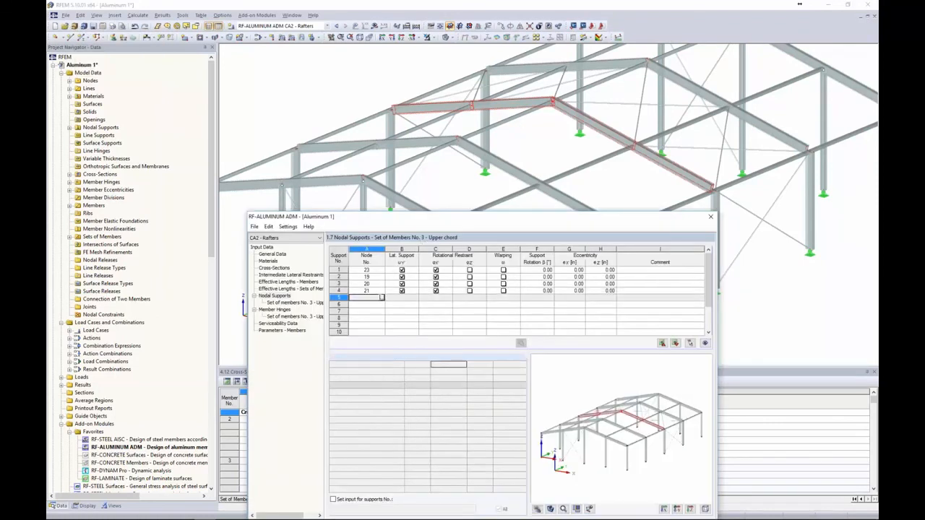
click(384, 297)
click(536, 213)
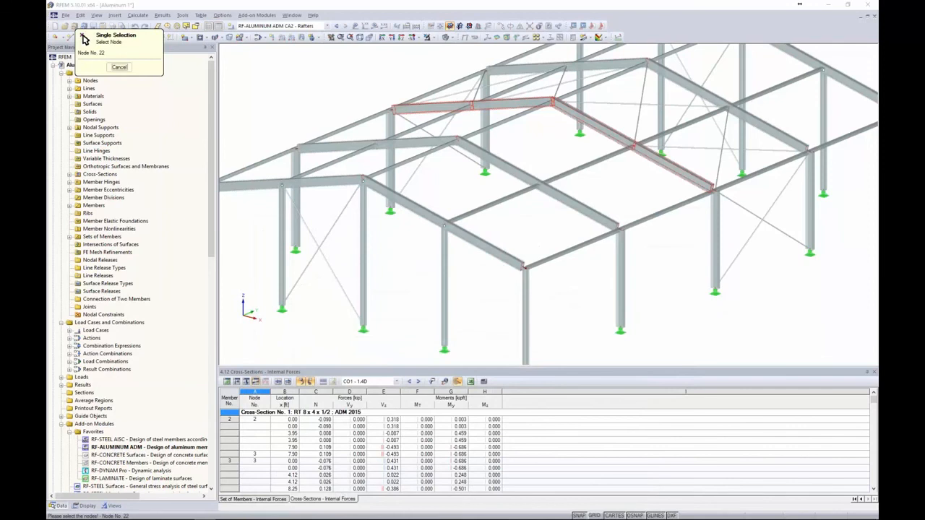
drag(536, 212, 536, 115)
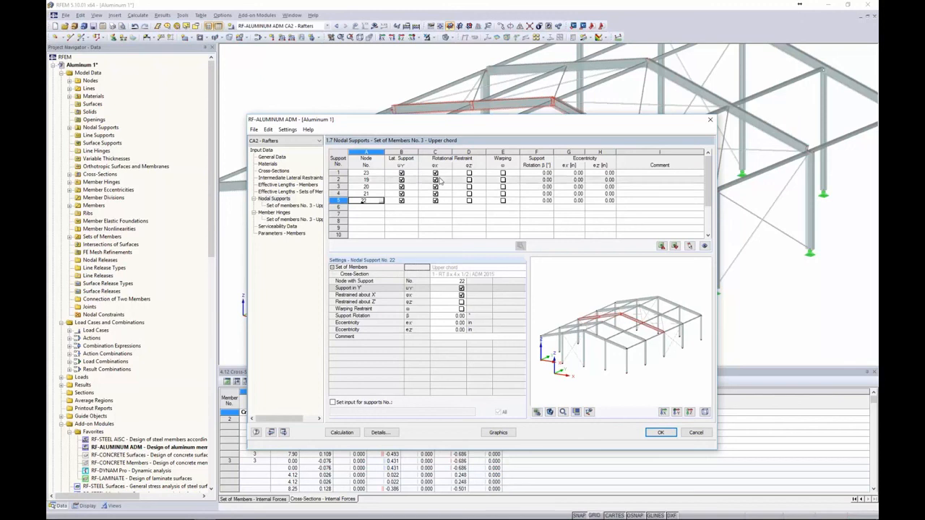
Try a warping restraint at node 23, previewing the channel section and angle warp stiffening types, and discard it.
click(503, 174)
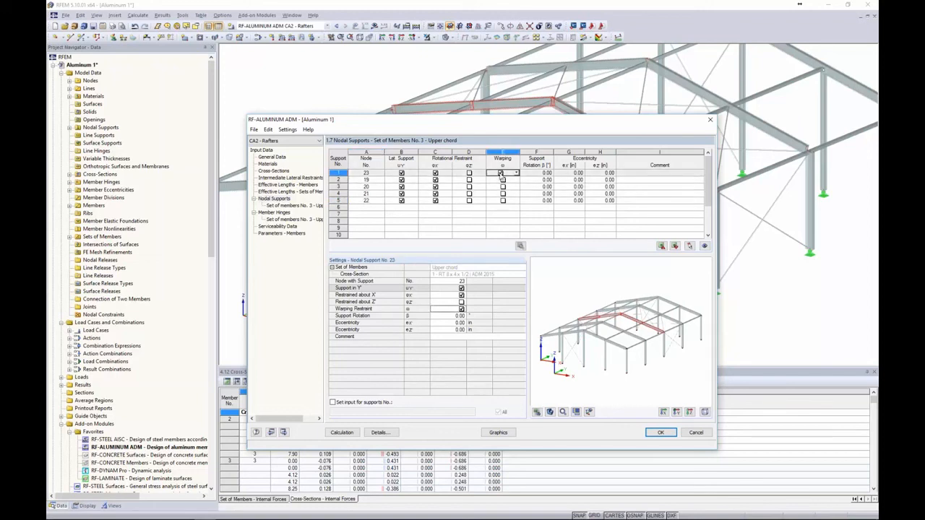
click(521, 246)
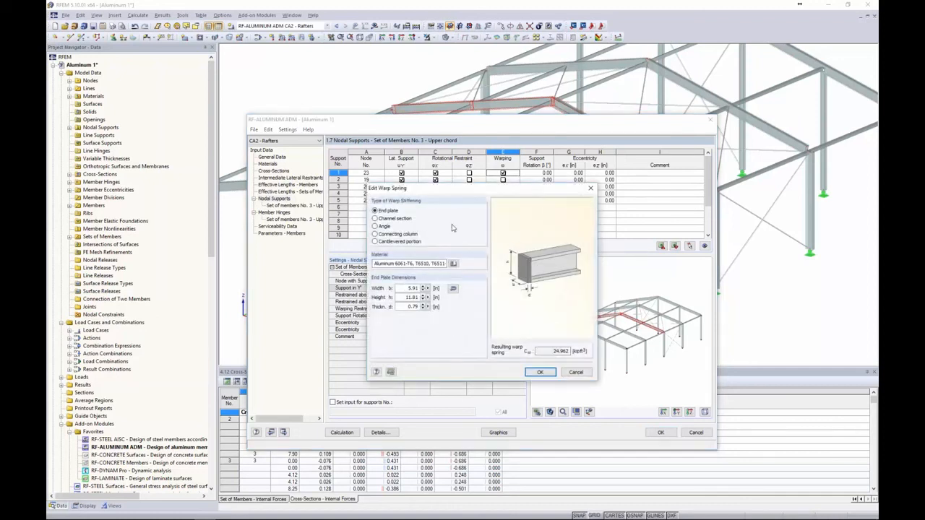
click(375, 219)
click(375, 227)
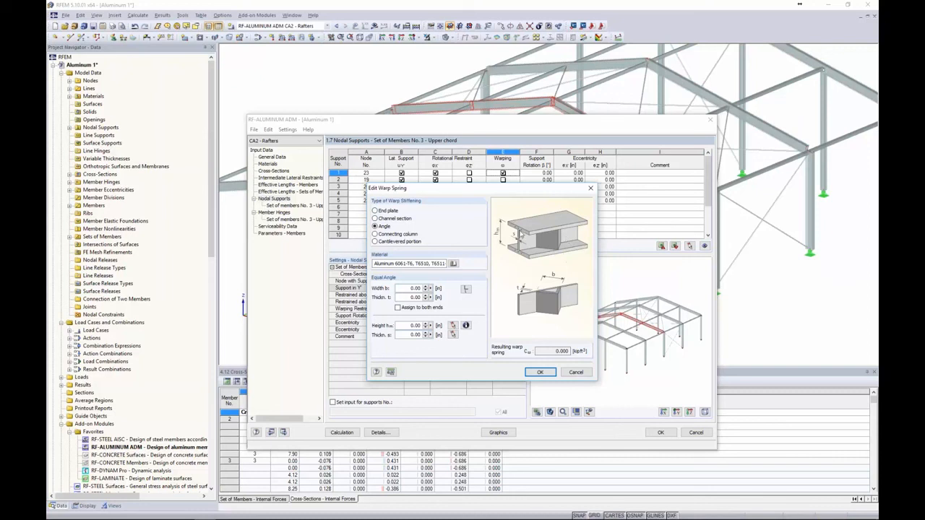
click(574, 373)
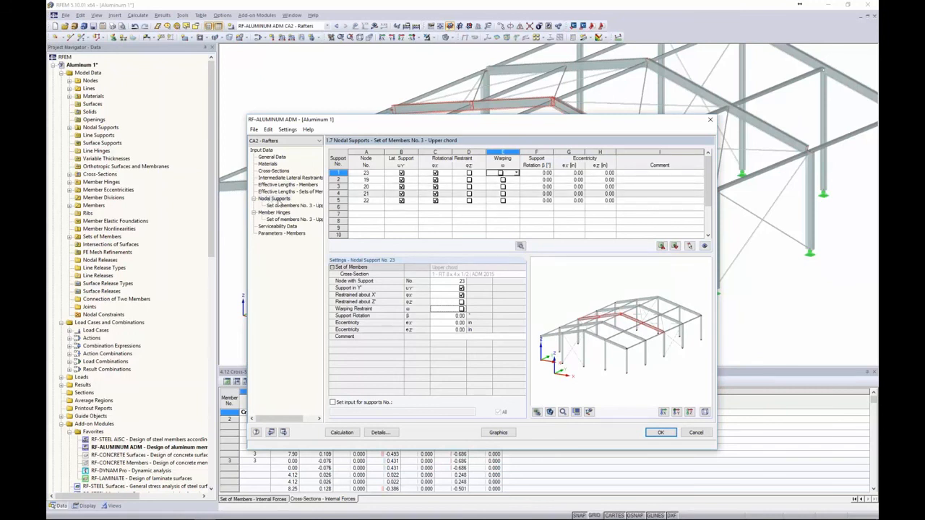
Compare the effective length settings of set of members 3 with its nodal support definitions.
click(285, 192)
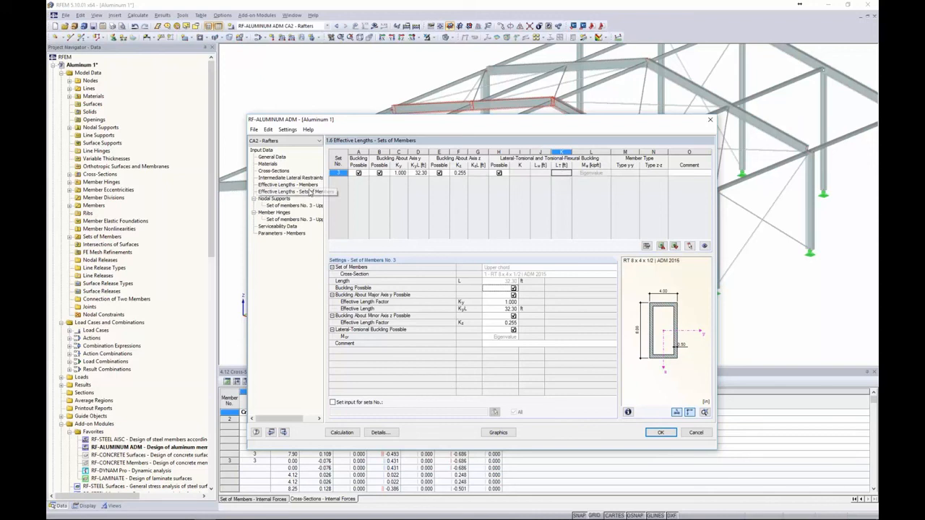
click(275, 197)
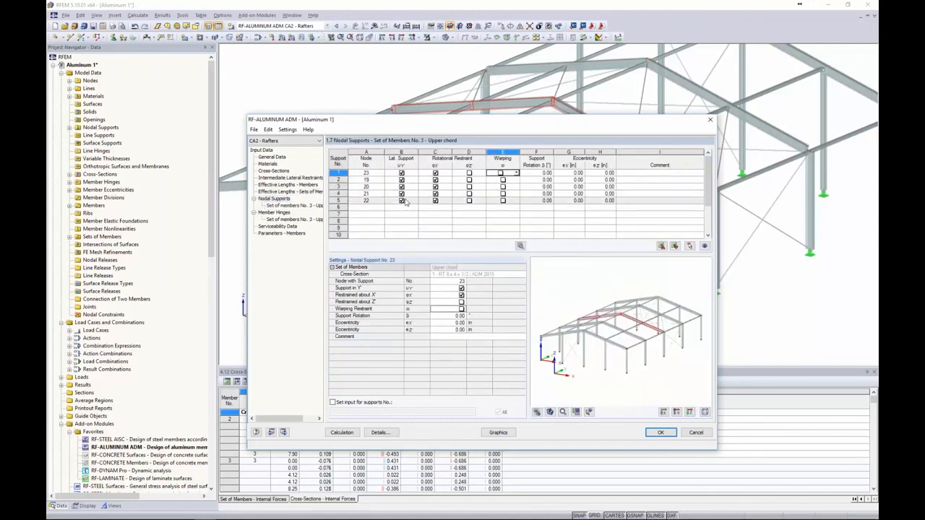
click(312, 192)
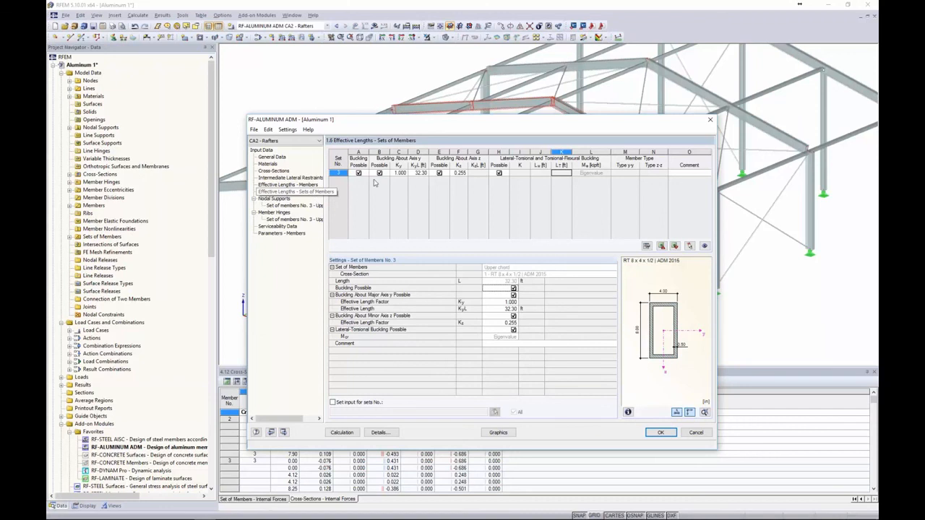
click(263, 200)
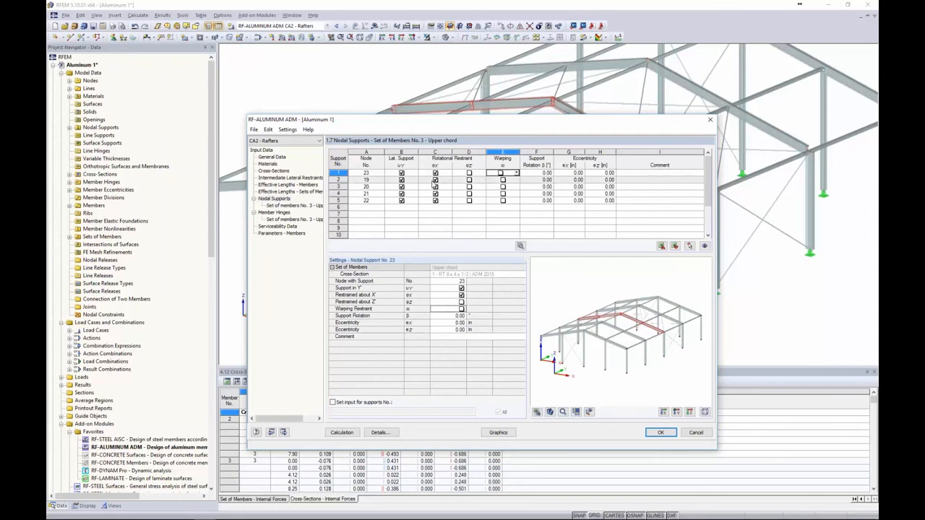
Try defining a member hinge at the start of member 17 in set of members 3, and delete the entry.
click(280, 214)
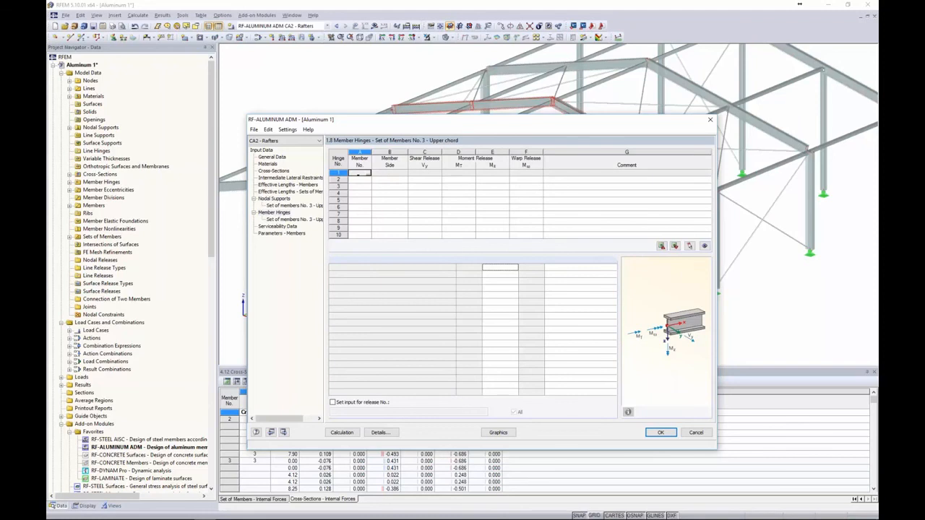
click(368, 173)
click(432, 107)
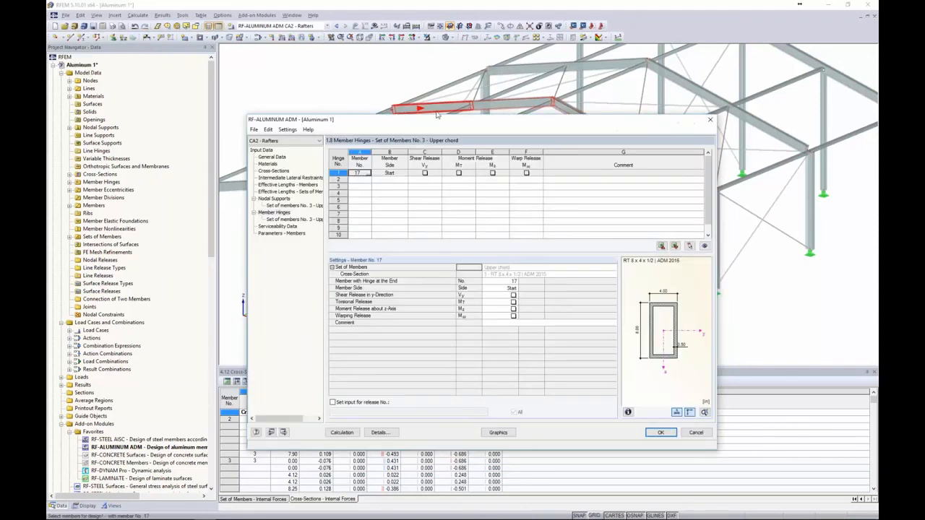
click(394, 174)
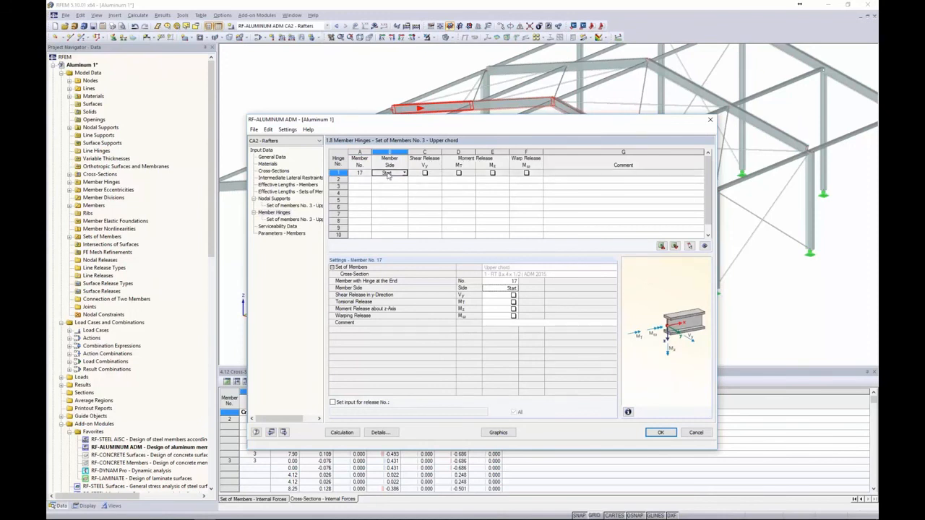
click(336, 172)
key(Delete)
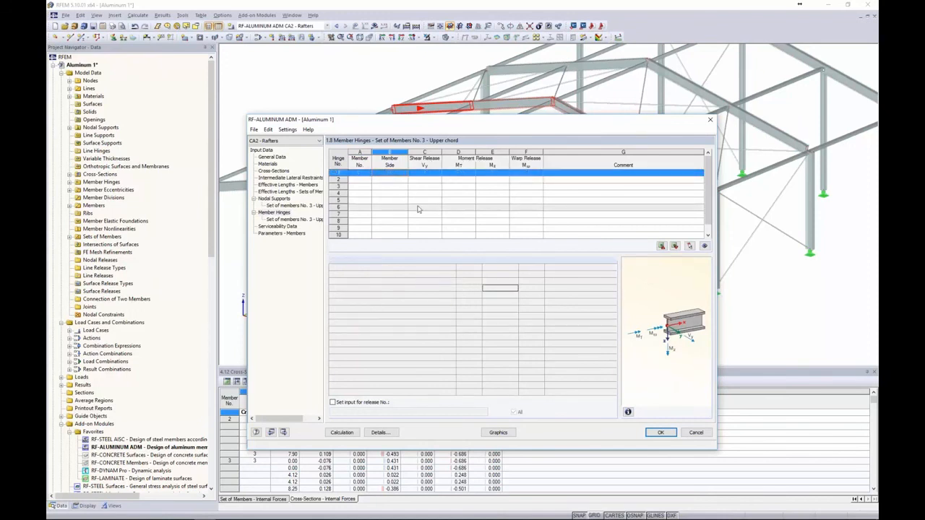
Add rafter members 11 to 14 to the serviceability data as individual member entries, picking them in the model.
click(286, 227)
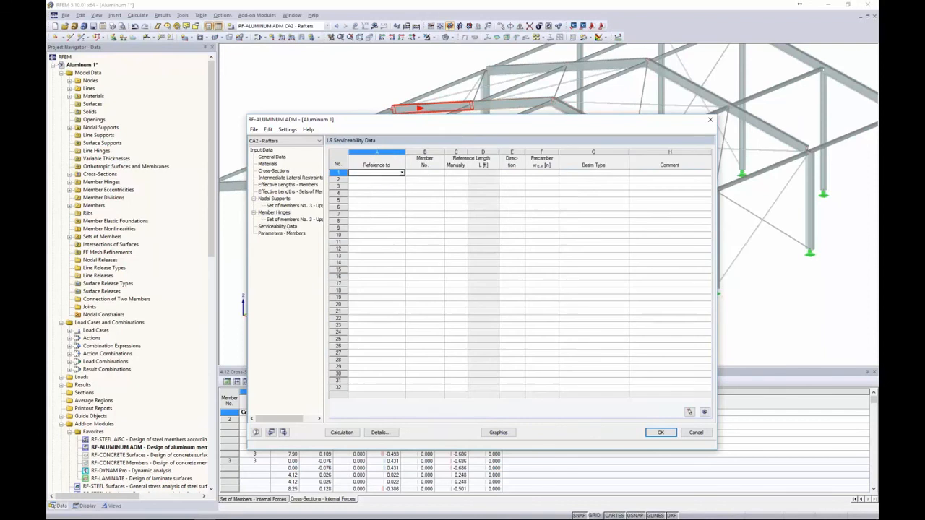
click(401, 173)
click(362, 178)
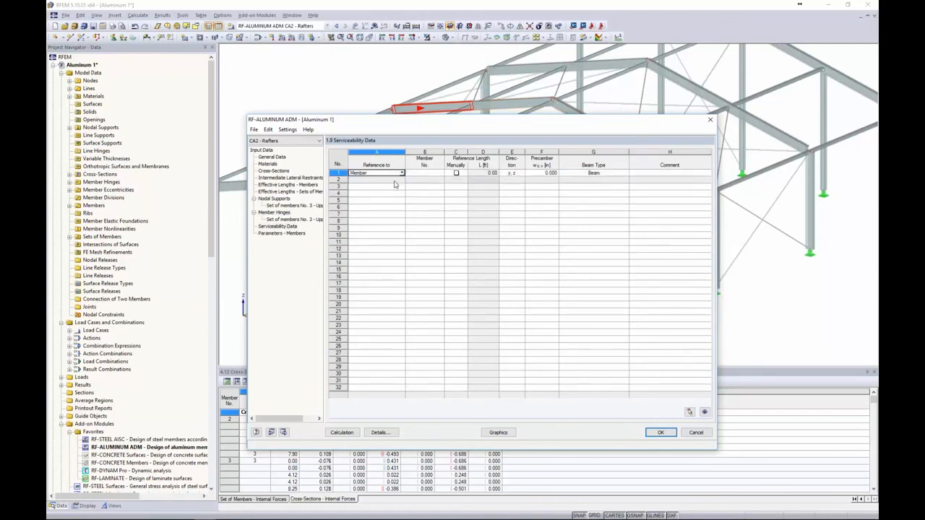
click(442, 174)
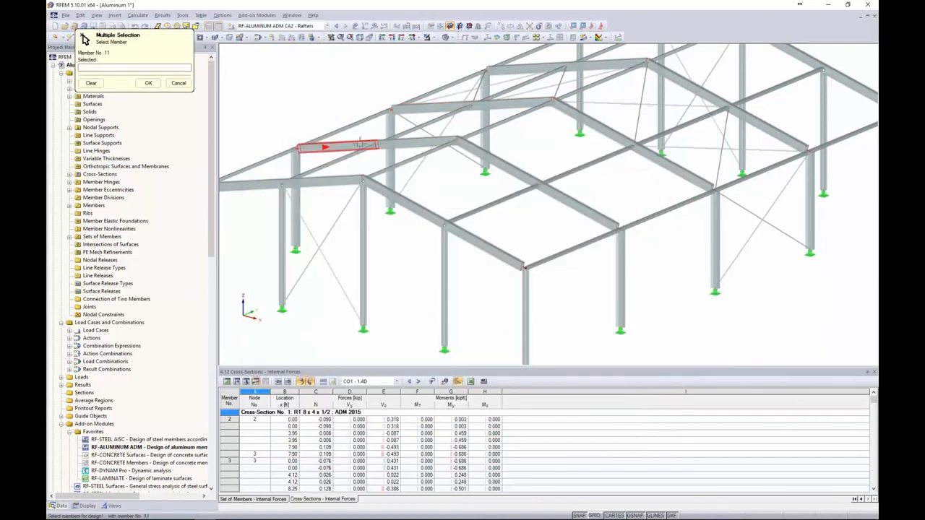
click(417, 143)
click(493, 160)
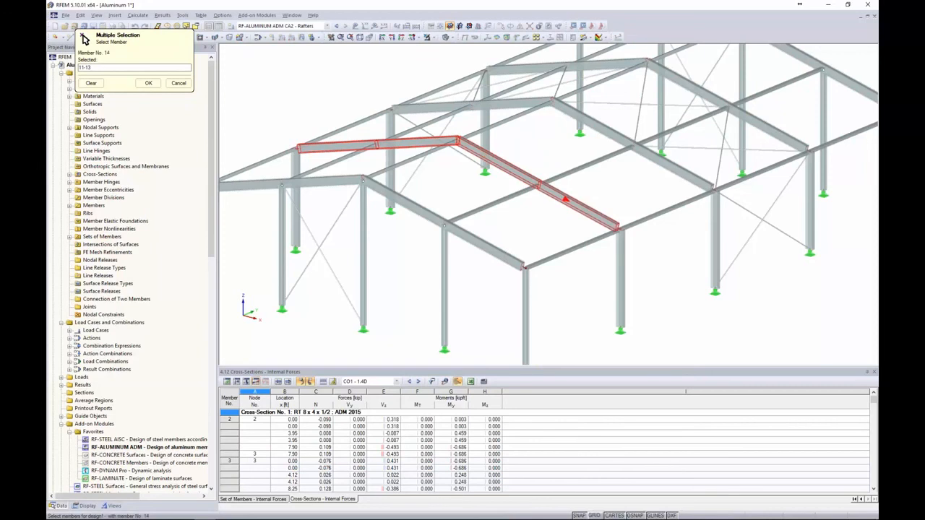
click(568, 201)
click(148, 83)
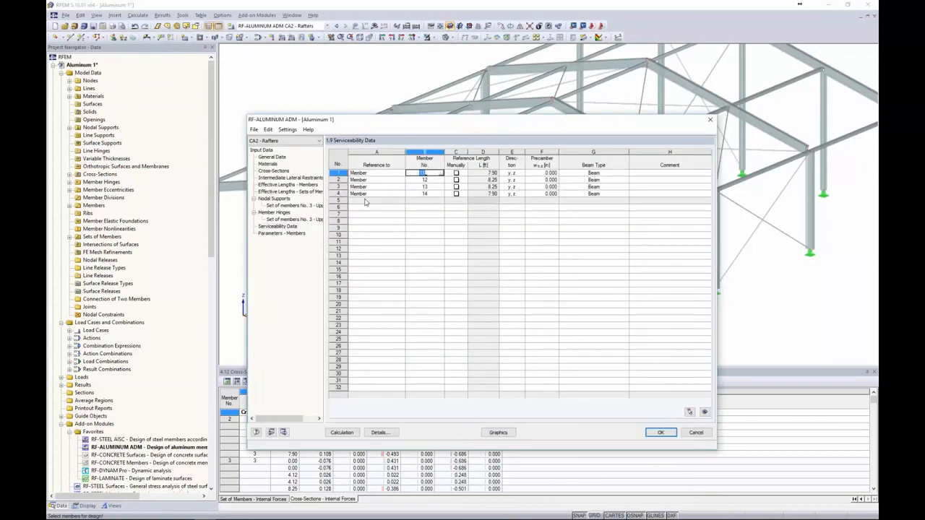
Add set of members 3 to the serviceability data as a Set of Members entry, picking it in the model.
click(365, 200)
click(401, 201)
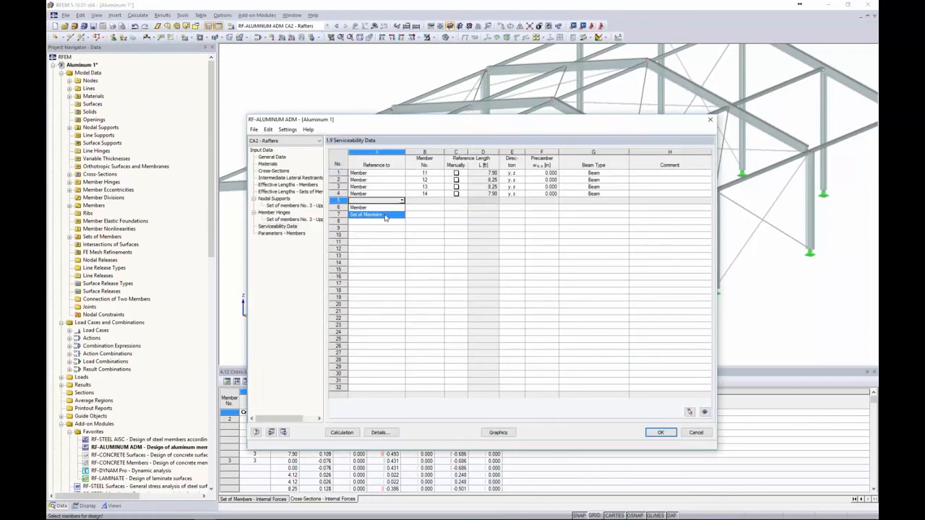
click(365, 215)
click(441, 201)
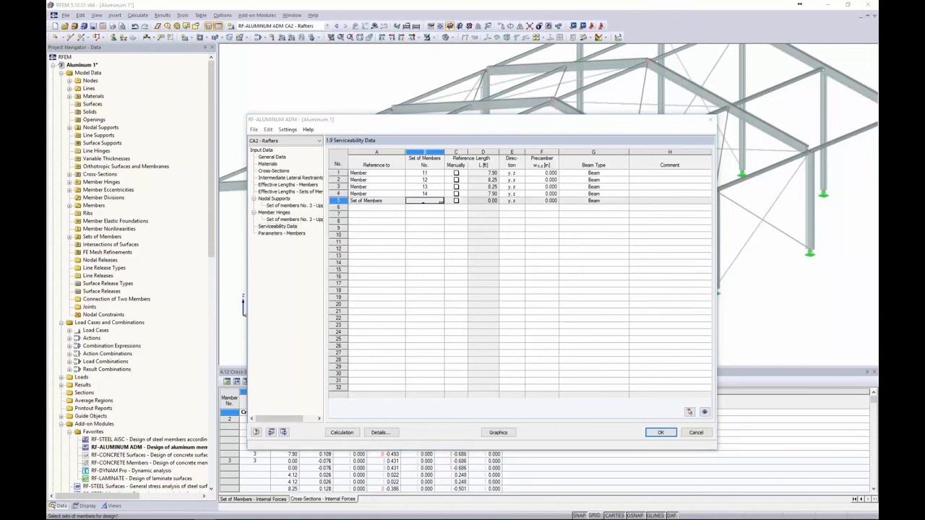
click(452, 108)
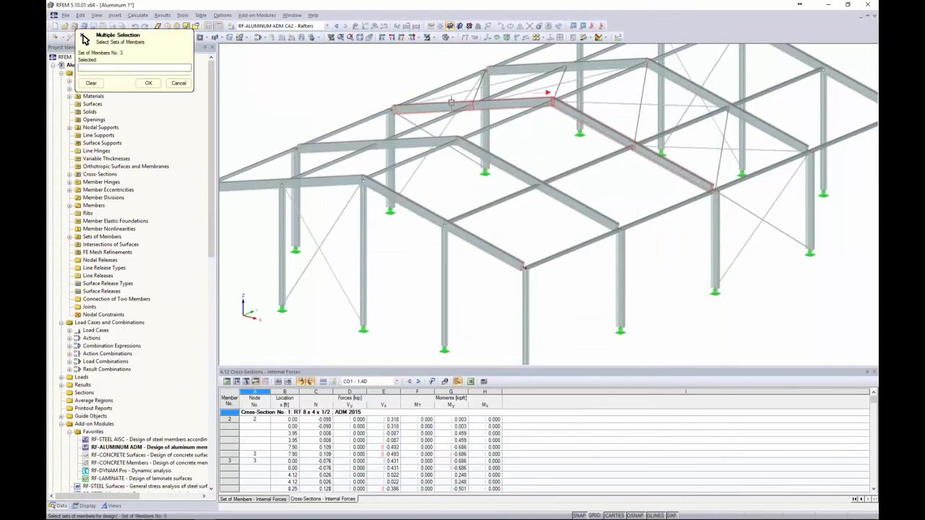
click(149, 84)
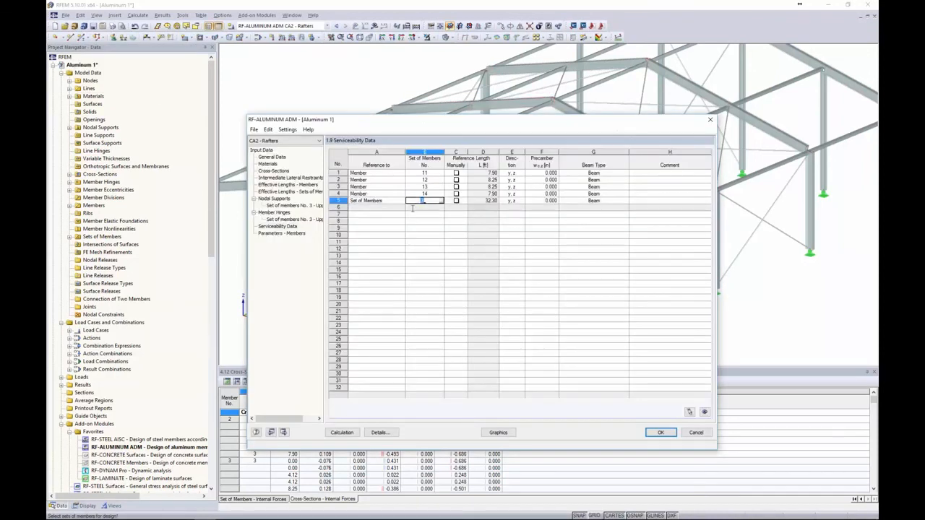
Enable manual reference lengths for members 11, 12, 13 and 14 in the serviceability data.
drag(488, 128, 483, 159)
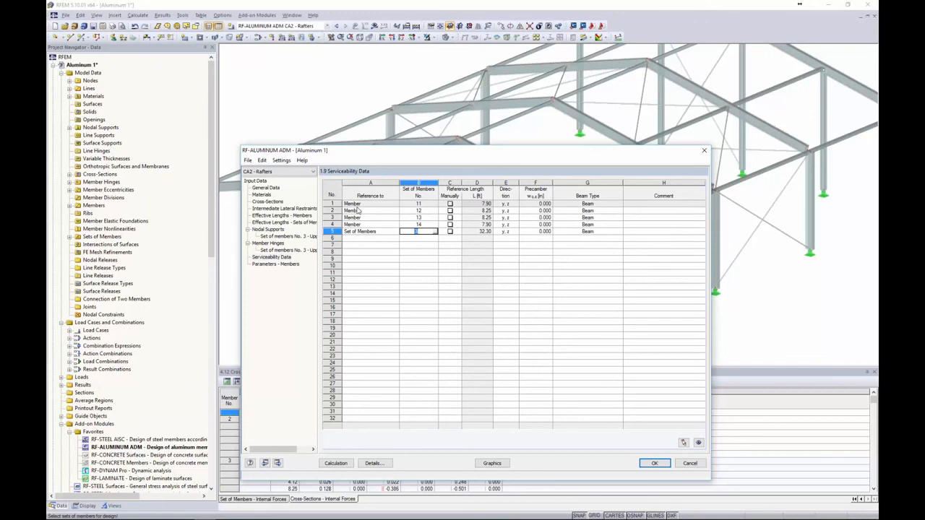
click(449, 205)
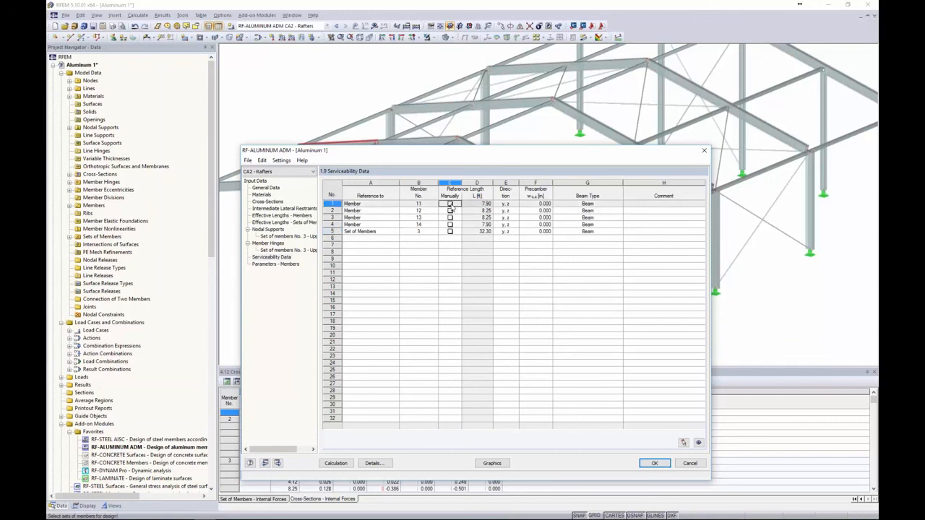
click(449, 204)
click(449, 210)
click(449, 217)
click(449, 225)
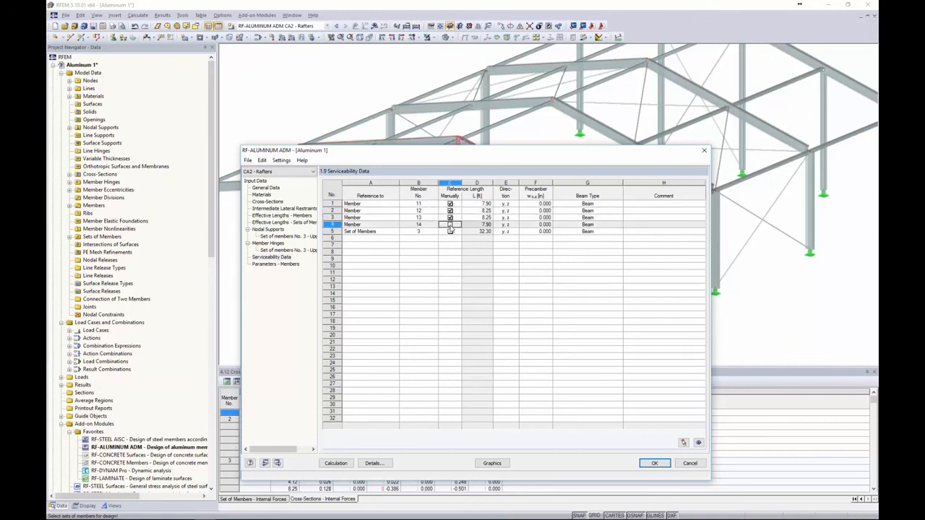
Set the serviceability reference length of members 11, 12, 13 and 14 to 32.3 ft each.
click(478, 204)
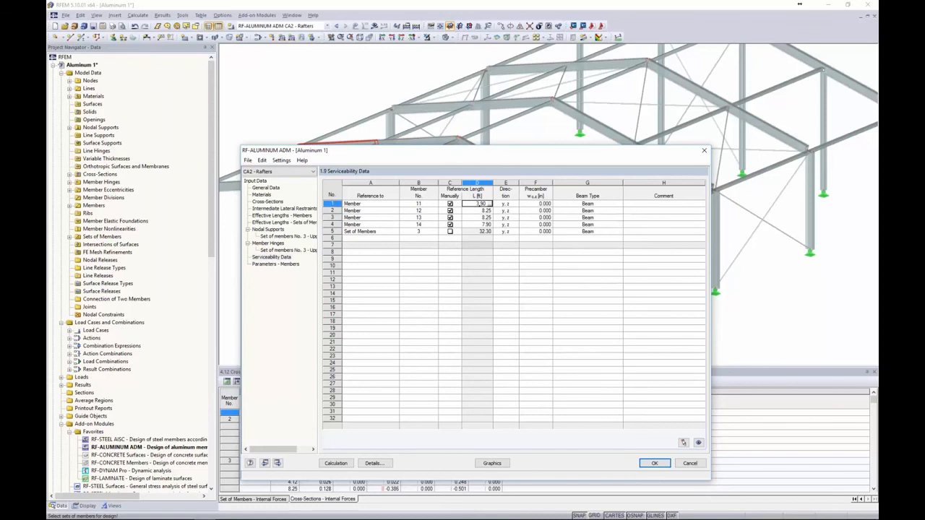
text(32.3)
key(Return)
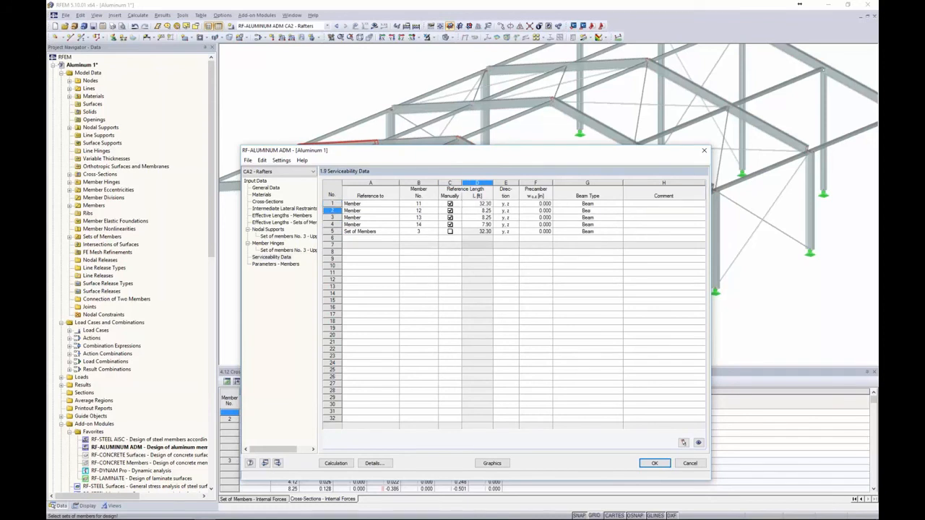
text(32.3)
key(Return)
text(32.3)
key(Return)
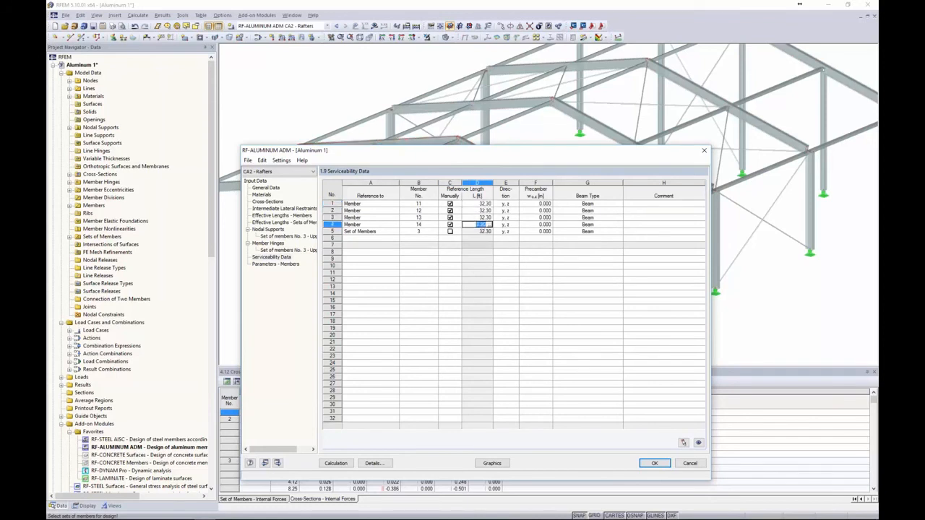
text(32.3)
key(Return)
click(536, 258)
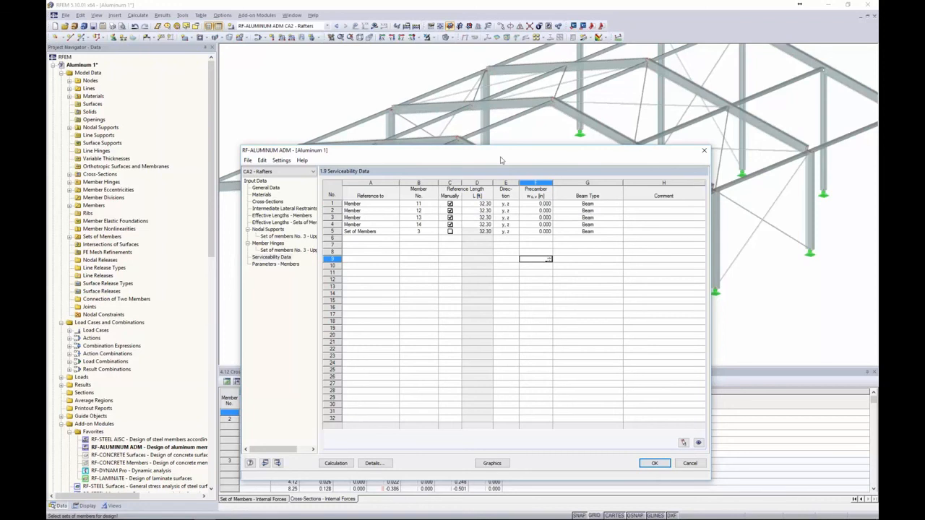
In the serviceability design details, relate deformations to the undeformed system.
drag(500, 153, 489, 97)
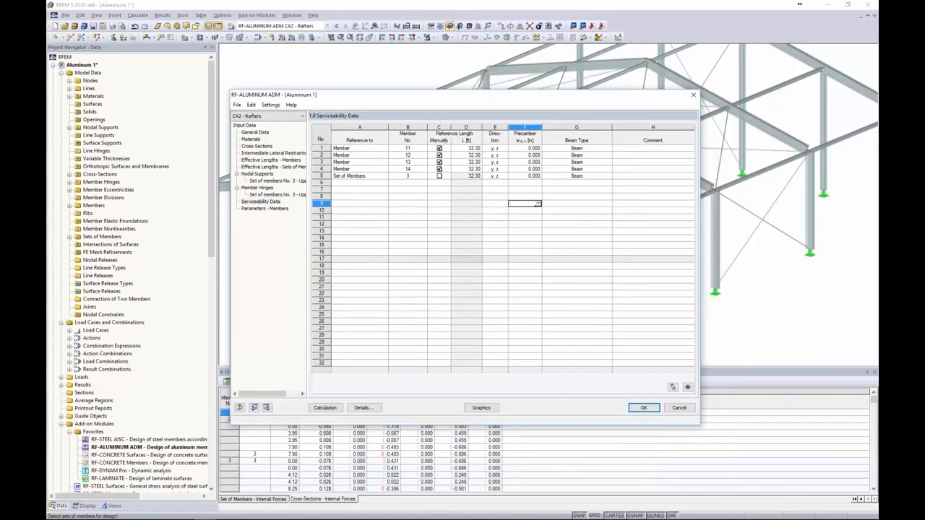
click(363, 407)
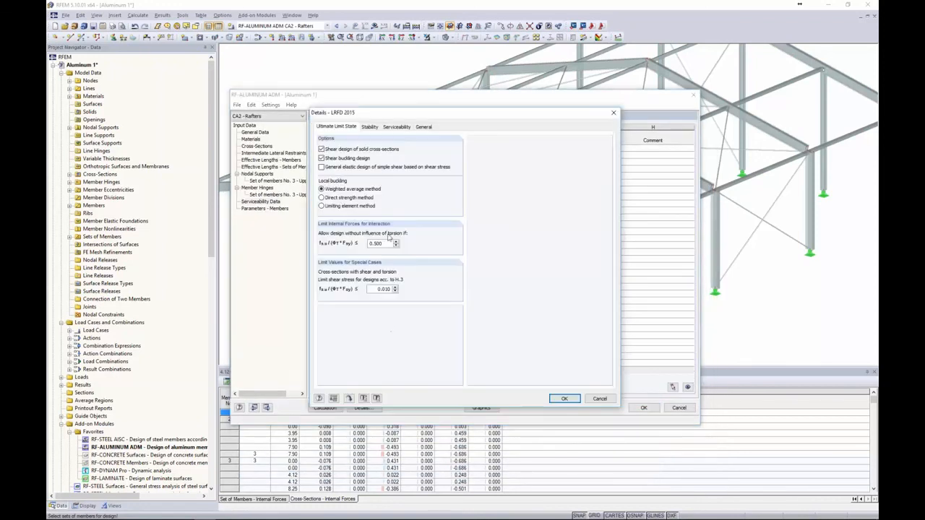
click(392, 128)
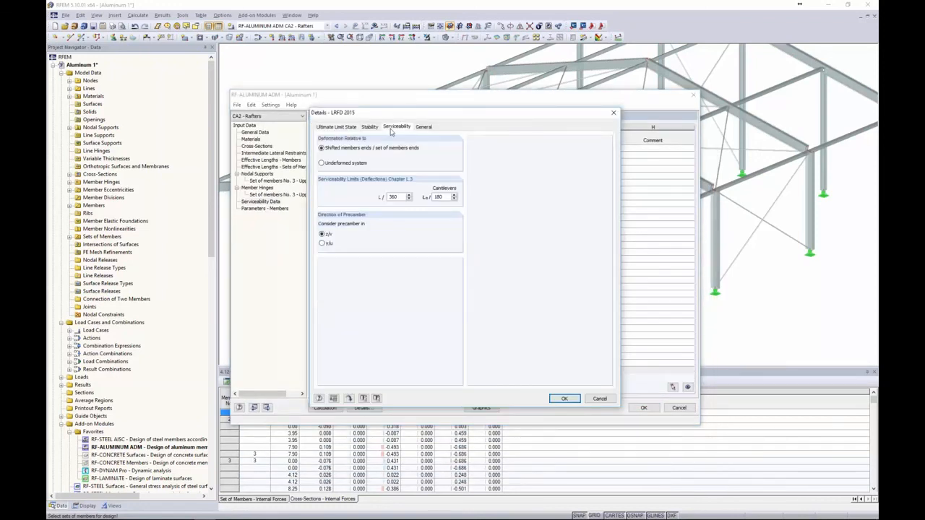
click(322, 163)
drag(439, 118, 399, 230)
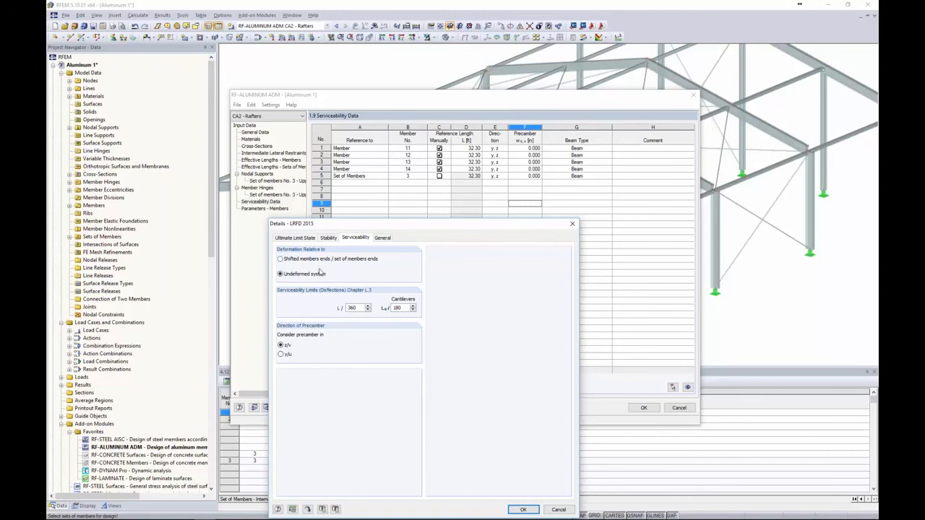
drag(357, 225, 361, 131)
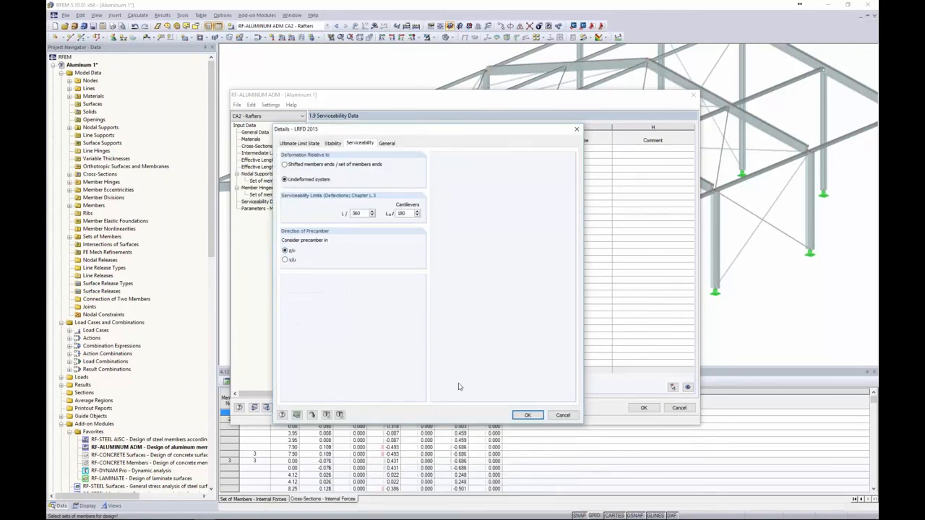
click(523, 416)
Calculate the rafter design case and review the results by set of members and by member, including member 17's deflection checks.
click(257, 209)
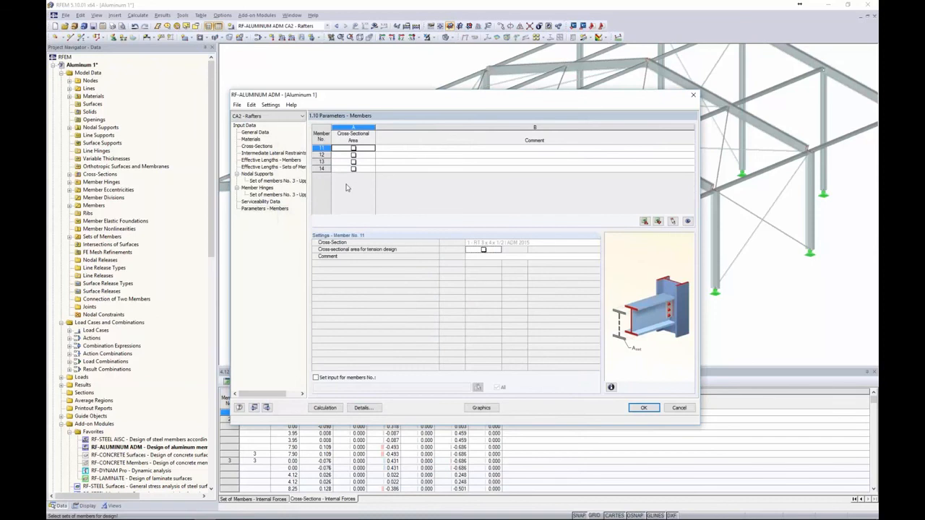
click(325, 407)
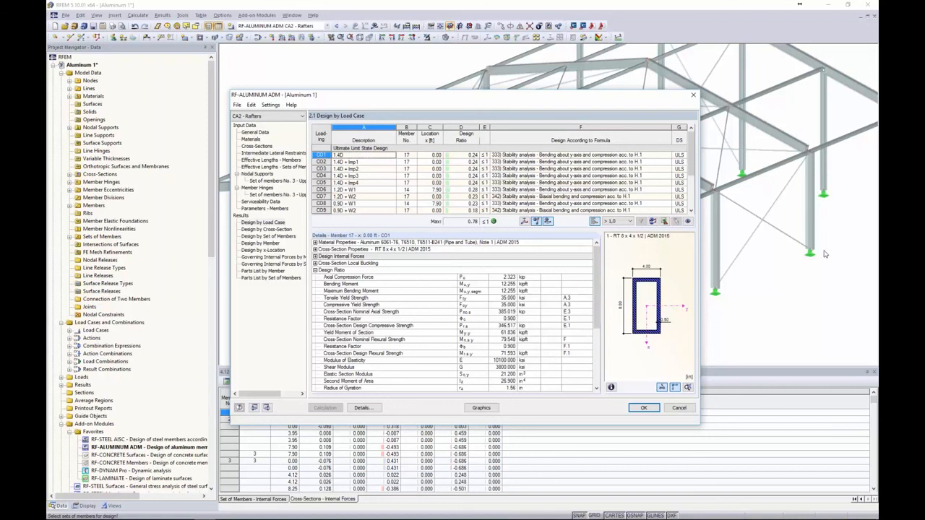
click(278, 237)
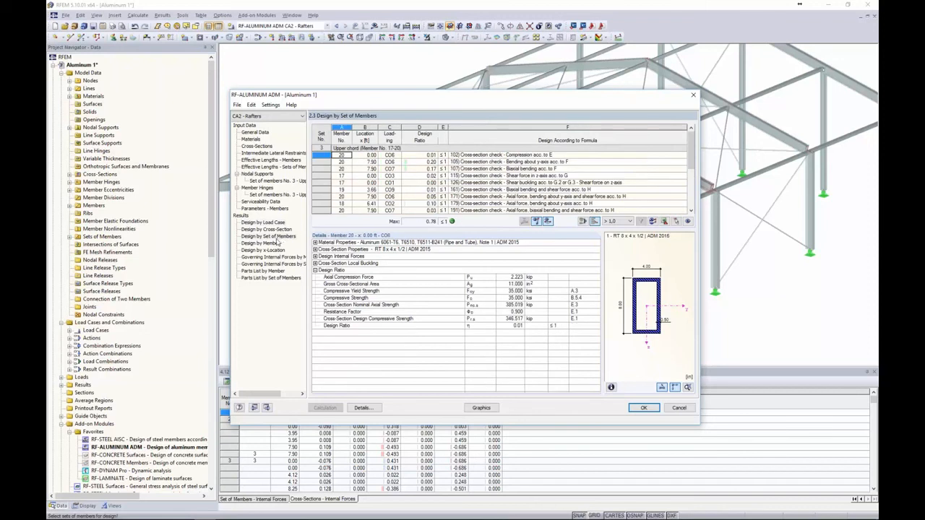
click(273, 244)
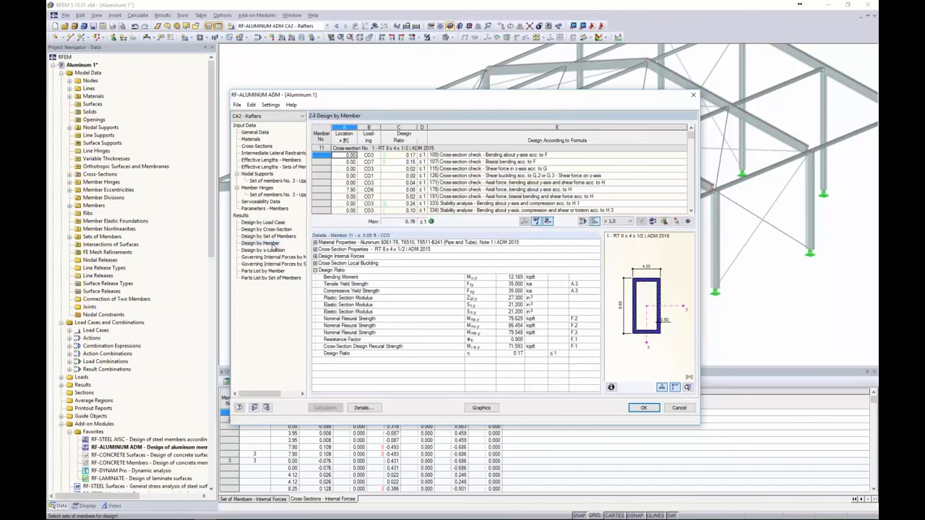
drag(690, 135, 687, 181)
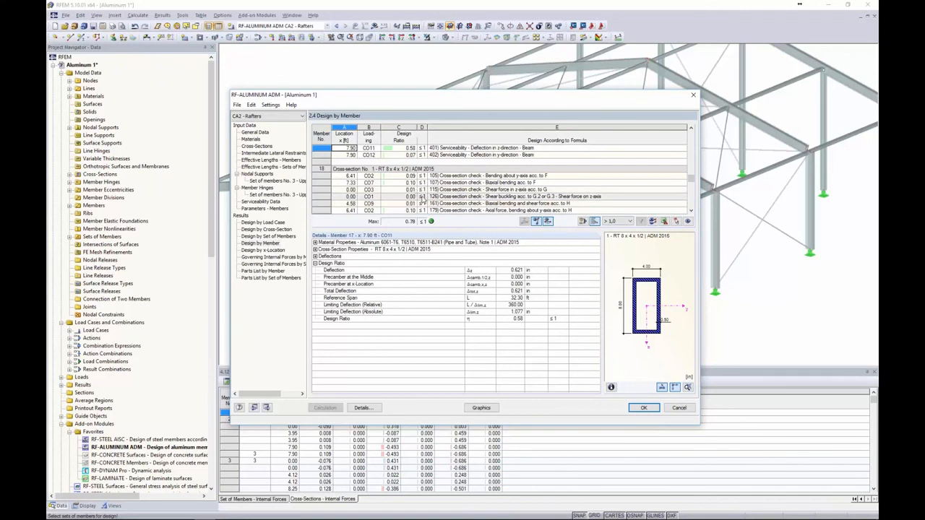
Display the rafter design ratios on the model, switching the diagrams from ultimate limit state to serviceability limit state.
click(474, 408)
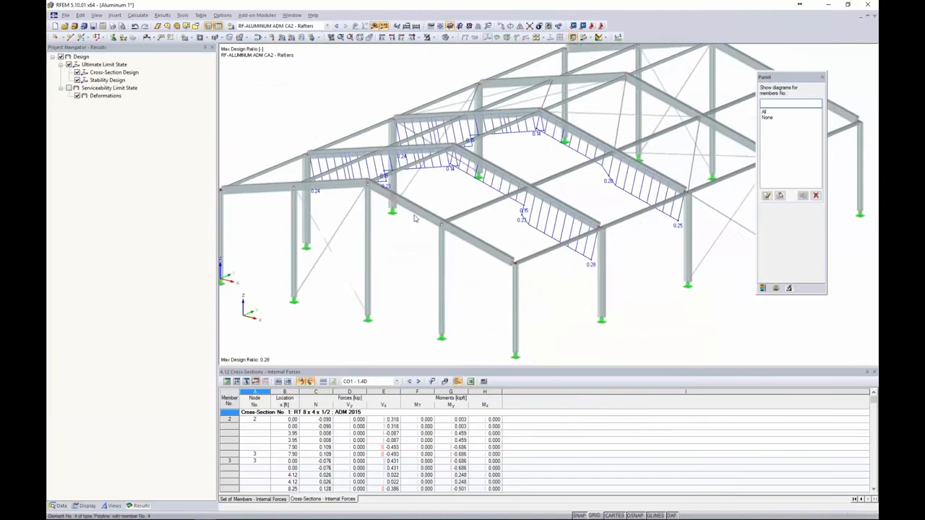
ctrl+middle_drag(388, 189, 434, 229)
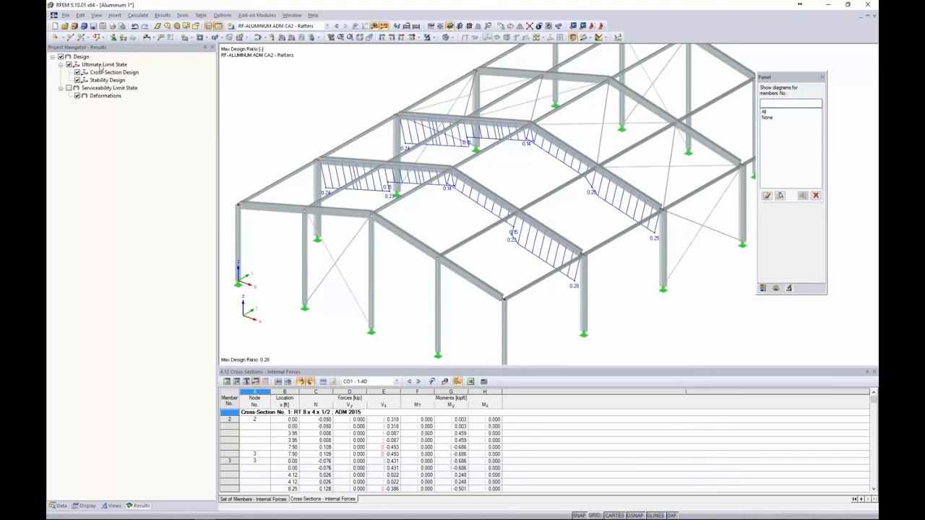
scroll(470, 200, up, 1)
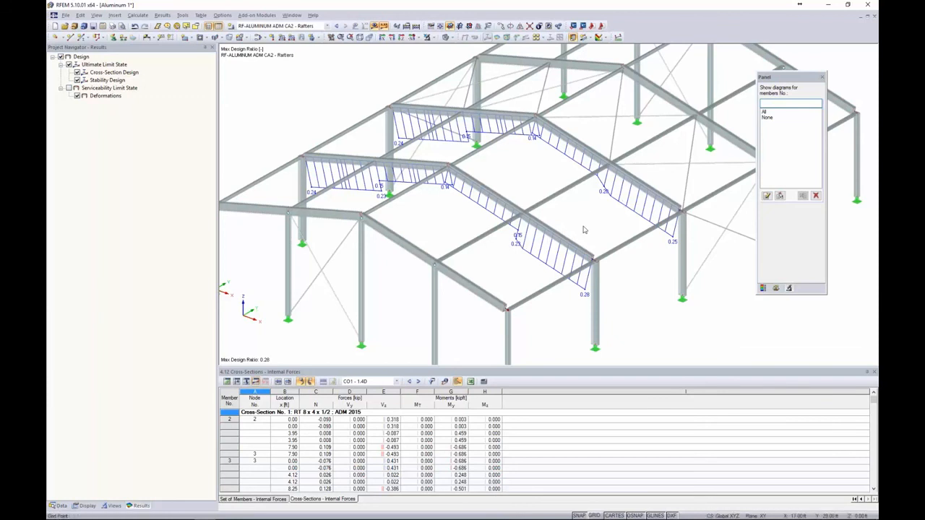
click(69, 87)
click(69, 64)
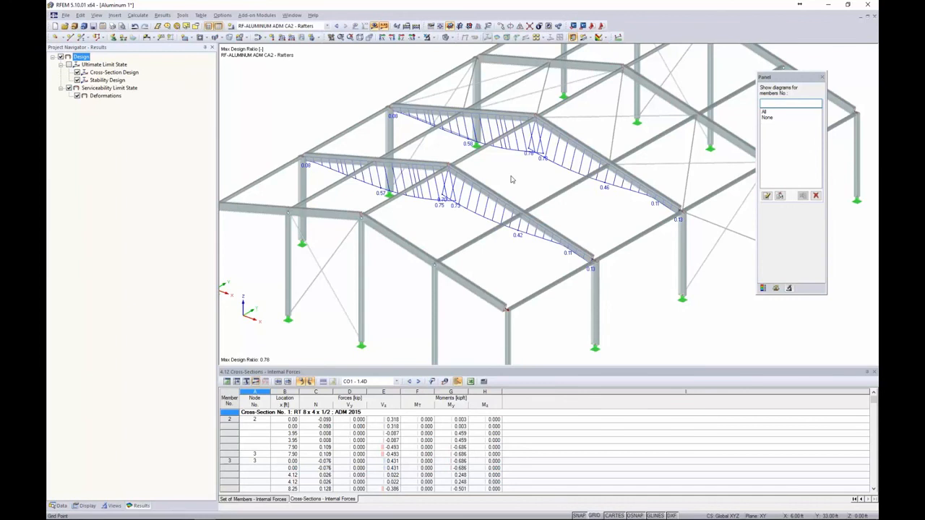
Reopen RF-ALUMINUM ADM and check the RT 8 x 4 x 1/2 rafter section's optimization options and the cross-section ratios in CA1 - Columns & Braces.
click(256, 15)
click(261, 26)
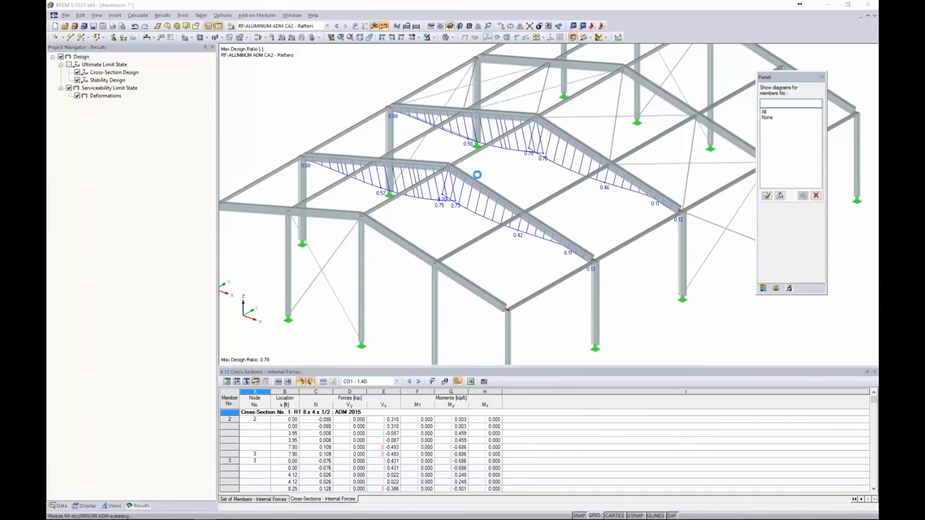
click(255, 148)
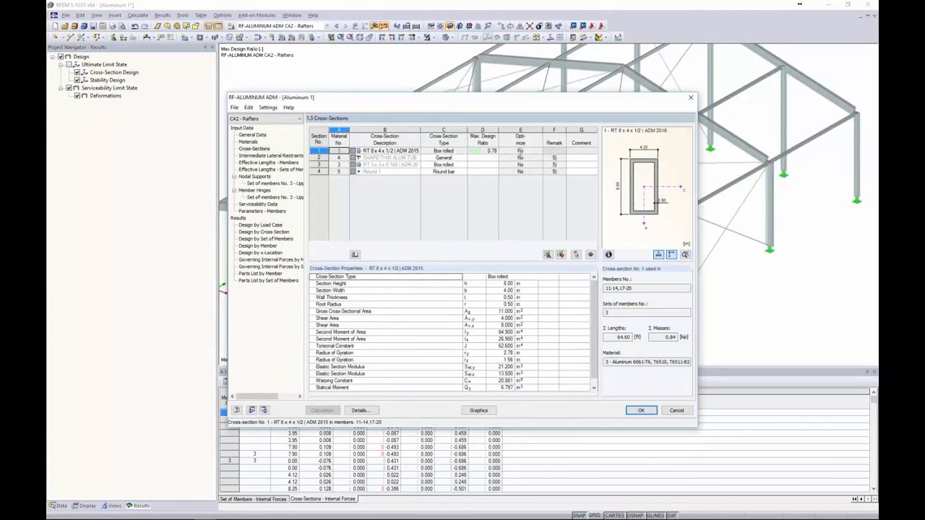
click(533, 151)
click(539, 152)
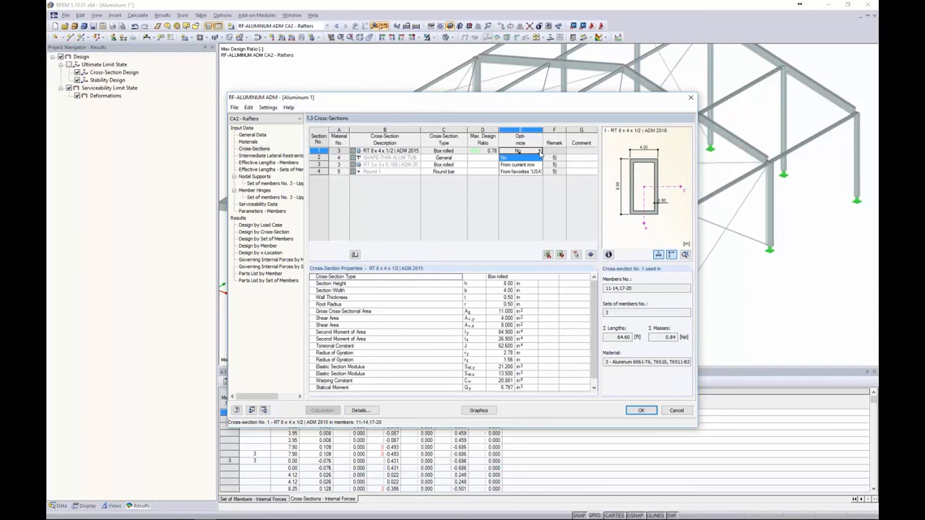
click(487, 154)
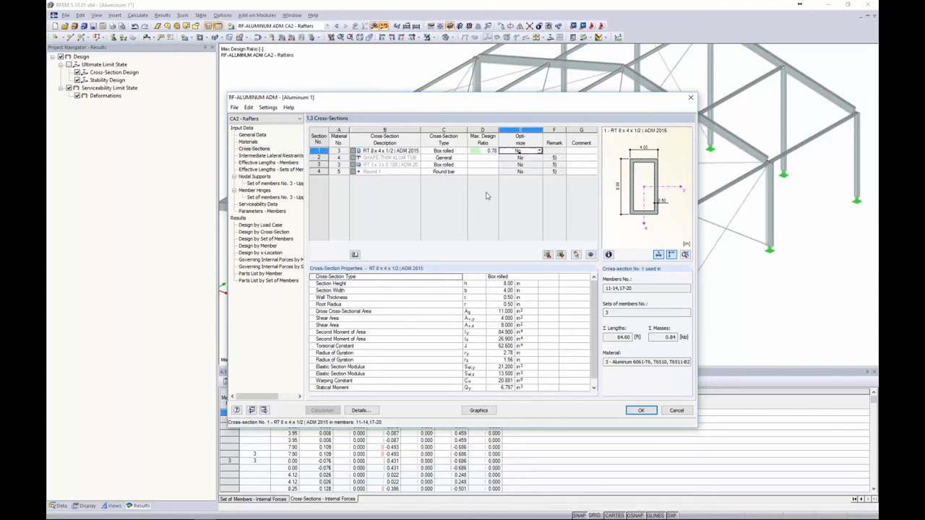
click(257, 119)
click(256, 127)
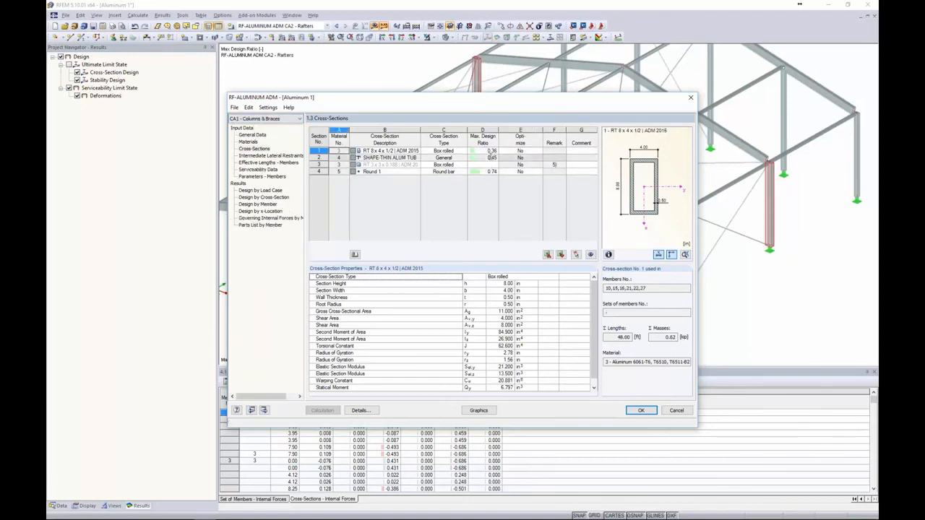
Set the RT 8 x 4 x 1/2 section in CA1 - Columns & Braces to be optimized from the current row.
click(527, 151)
click(538, 150)
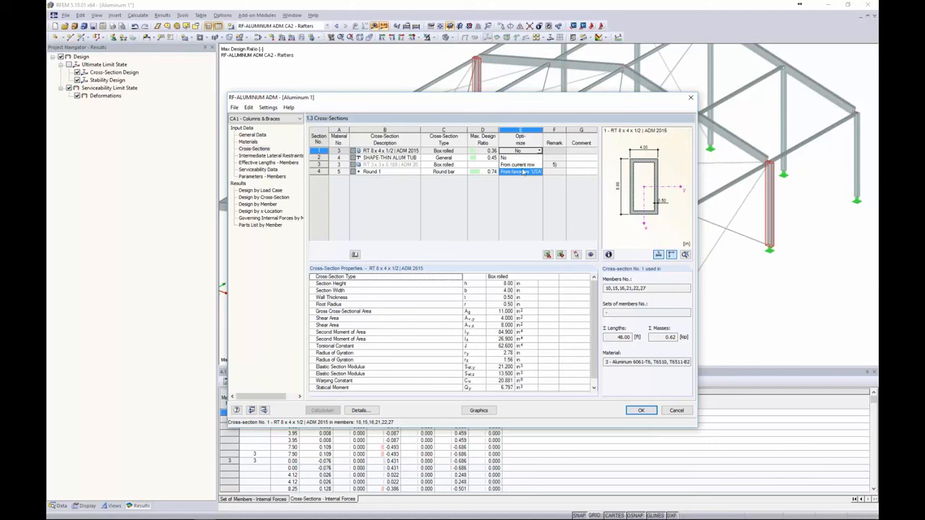
click(518, 165)
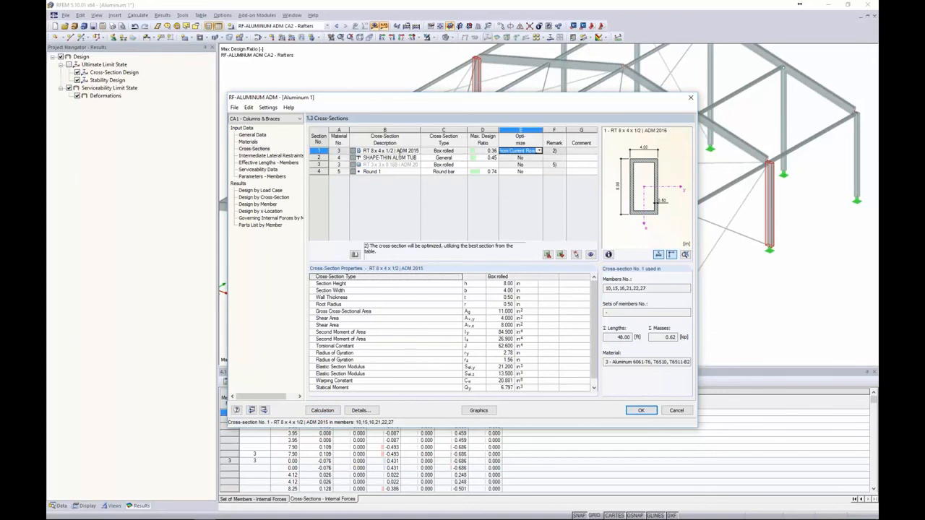
Check the options for exporting the RT 8 x 4 x 1/2 section to RFEM and leave RF-ALUMINUM ADM, discarding the optimization setting.
click(390, 150)
right_click(392, 151)
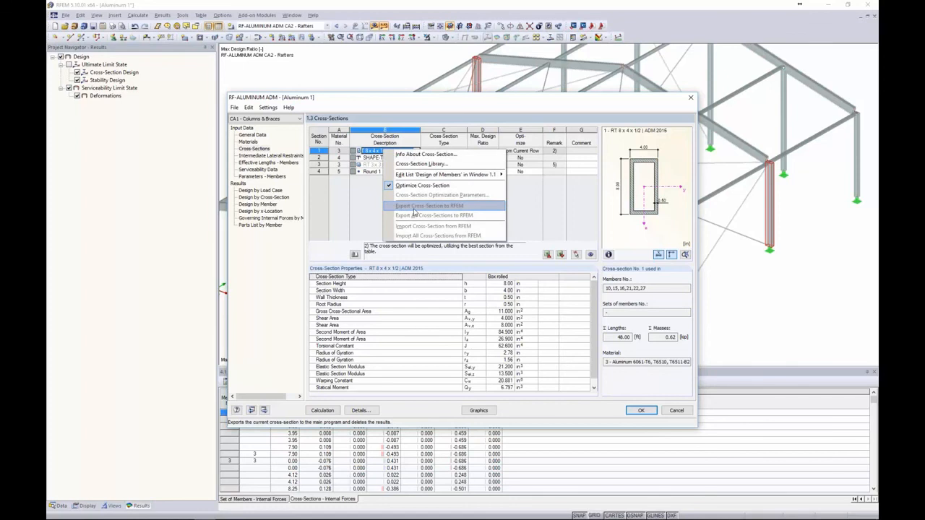
click(522, 210)
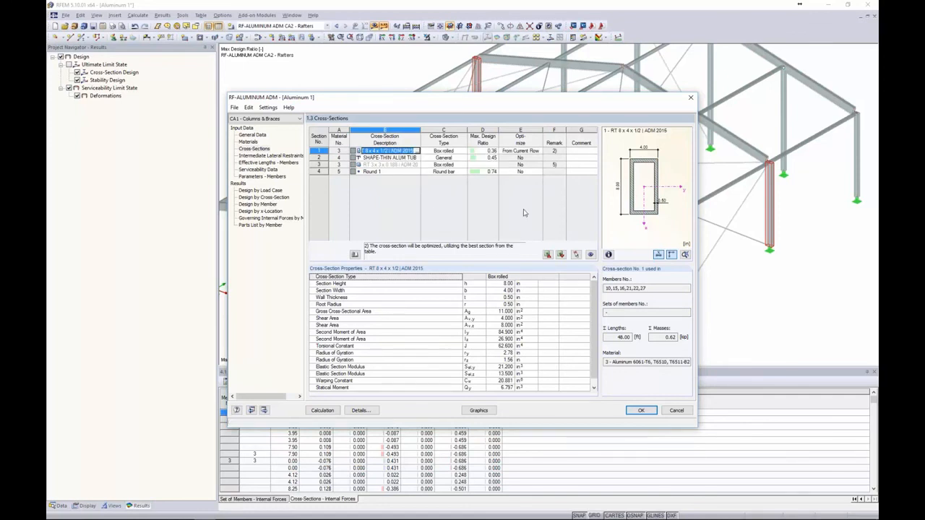
click(676, 411)
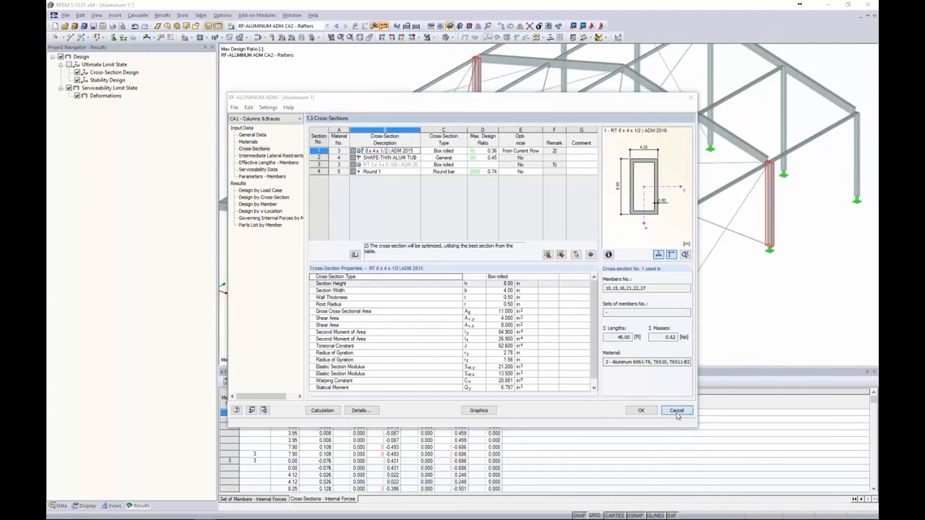
click(447, 277)
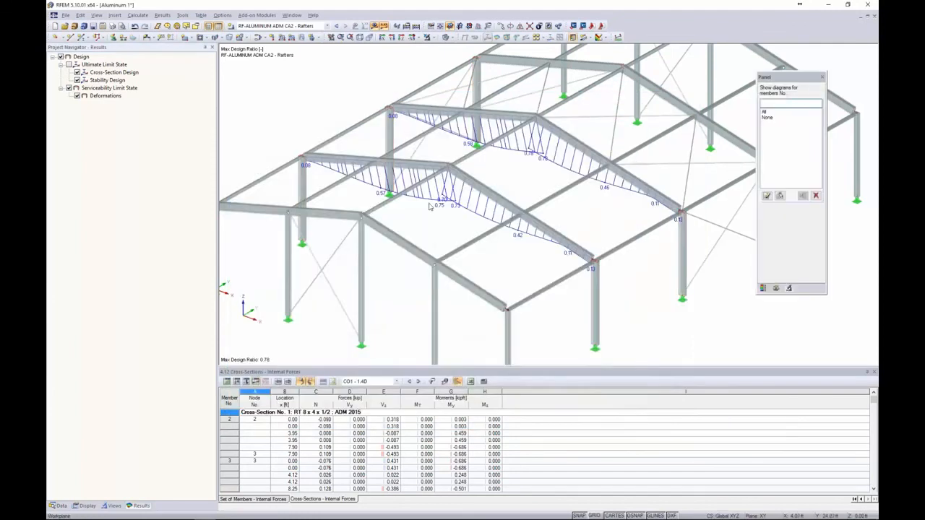
key(alt+Tab)
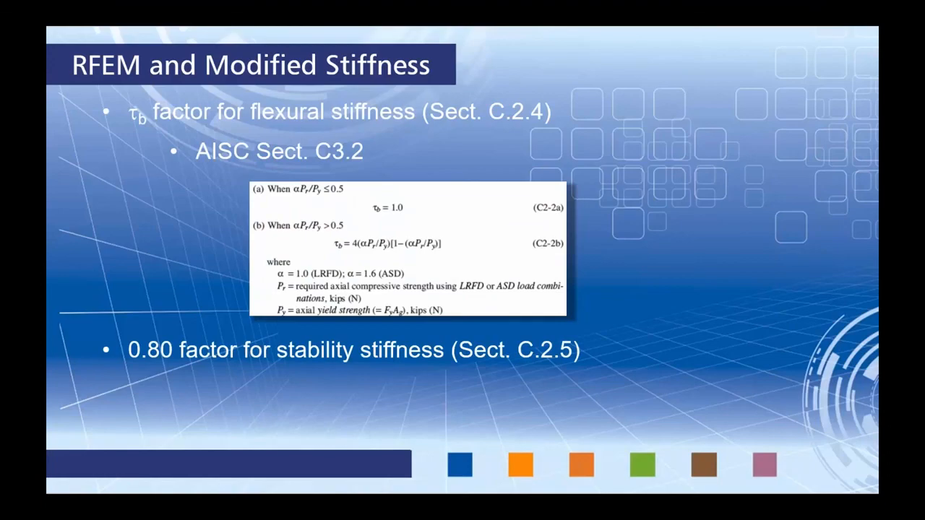
key(Right)
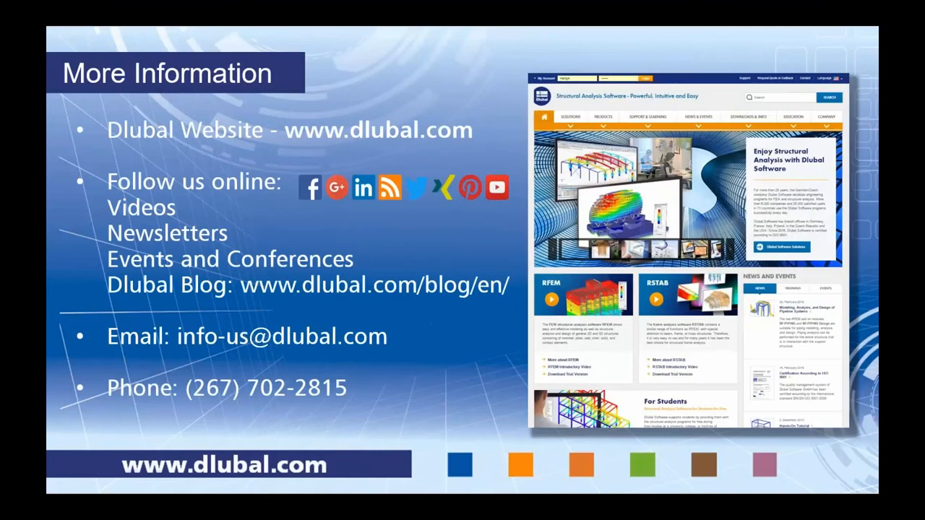